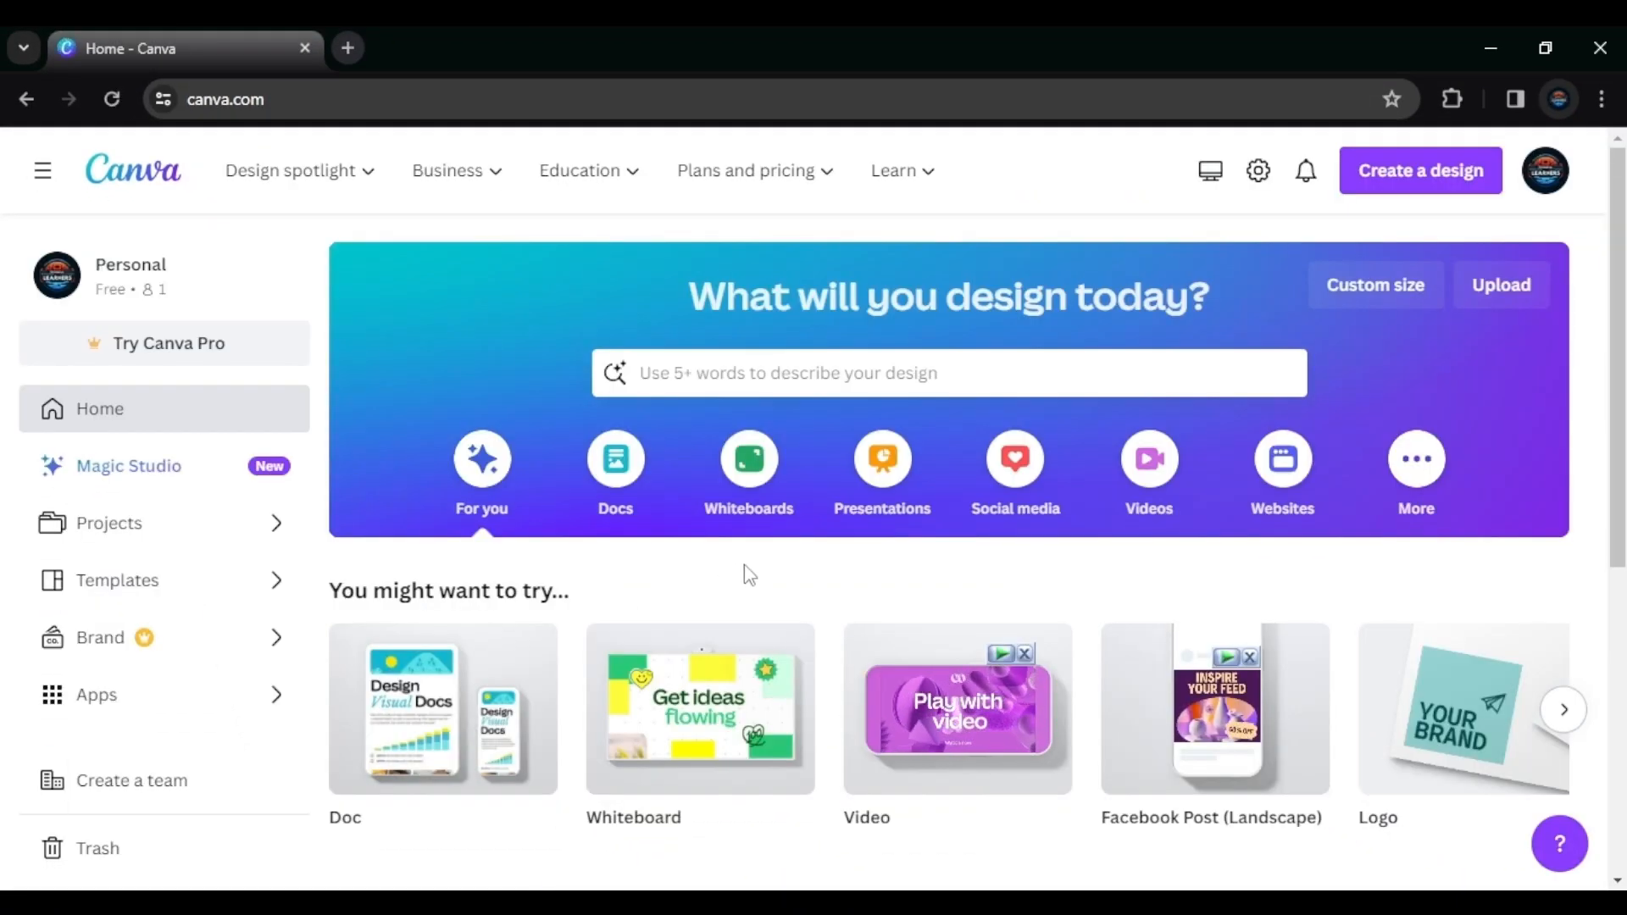
Create a new blank Video design
{"action": "left_click", "coordinate": [1387, 172]}
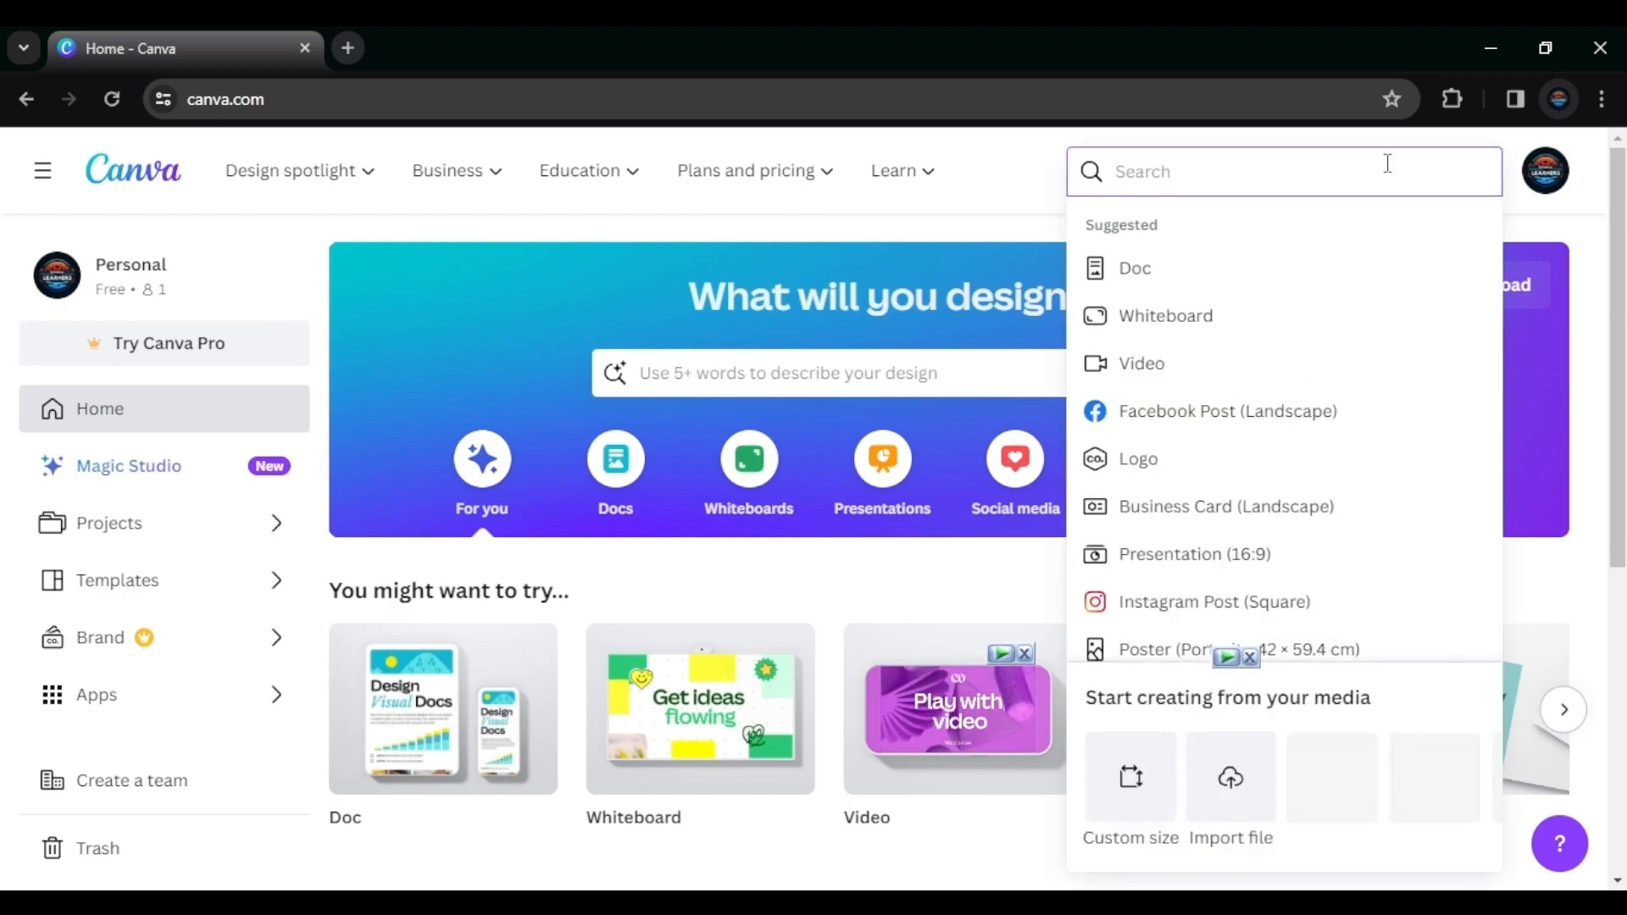
{"action": "left_click", "coordinate": [1263, 379]}
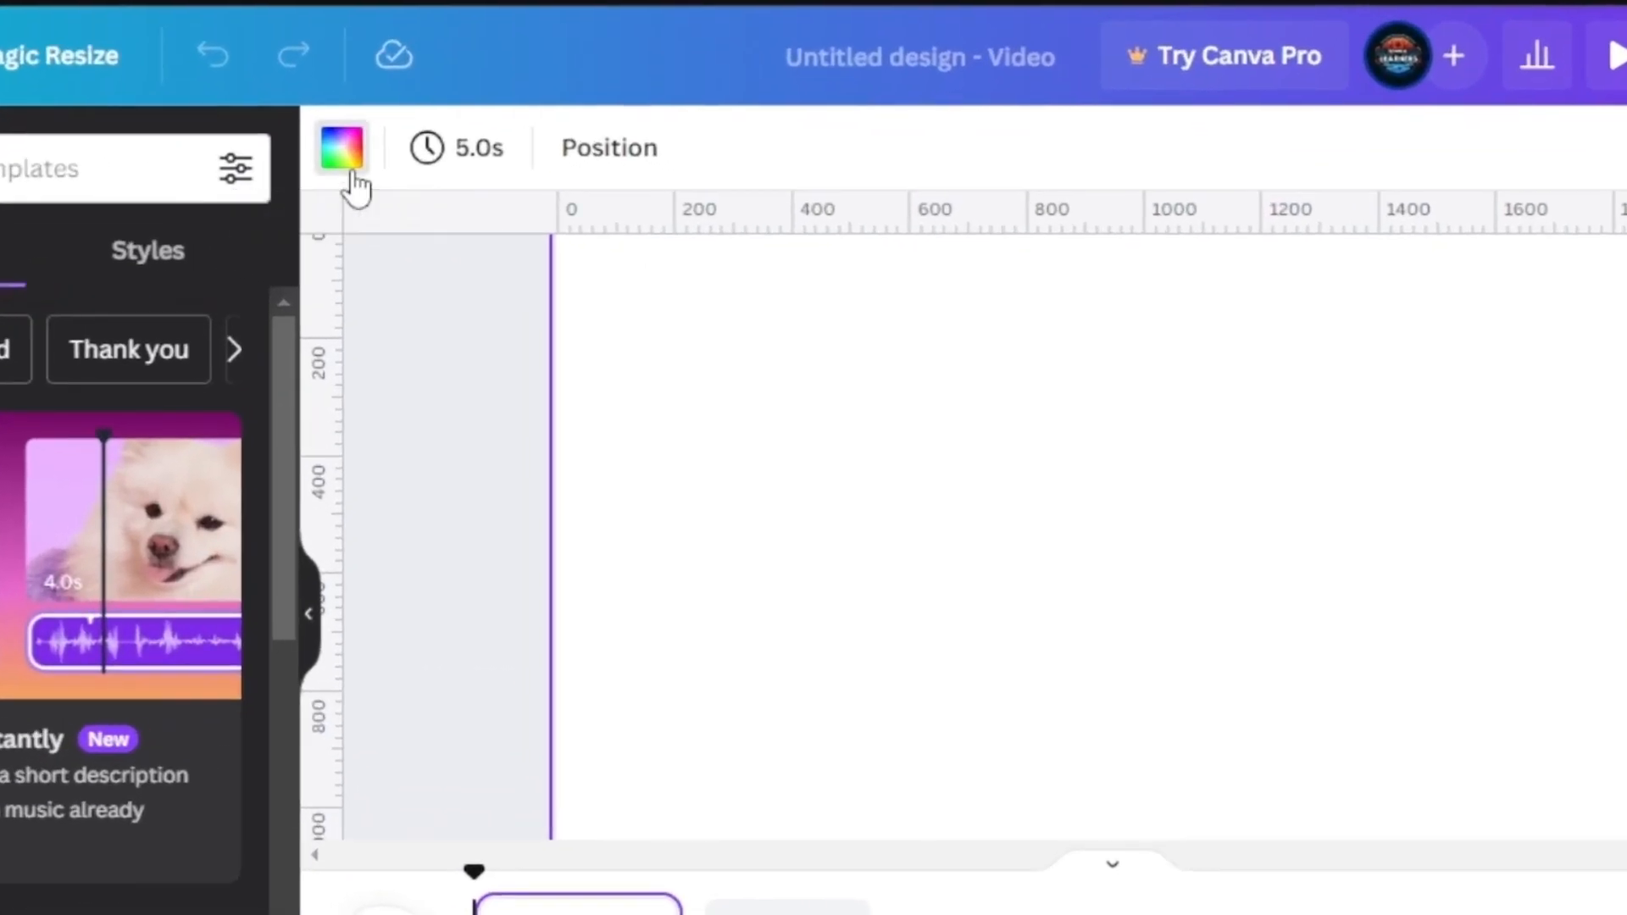
Set the page background to the solid colour #00B140 and extend the page's duration to 7.0 seconds
{"action": "left_click", "coordinate": [428, 188]}
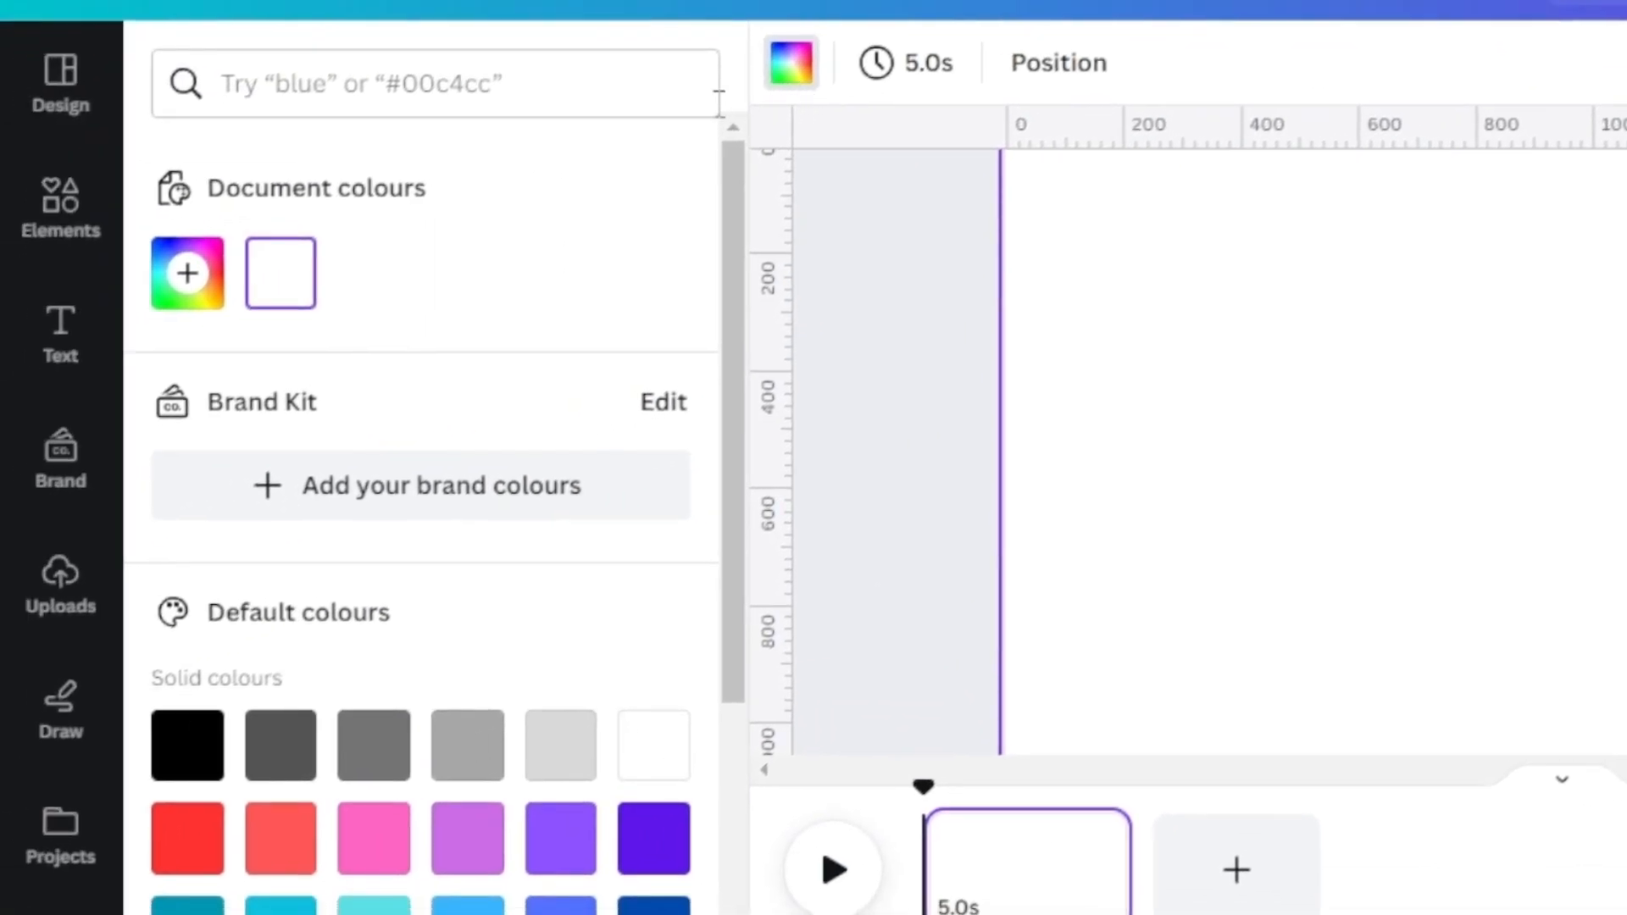
{"action": "left_click", "coordinate": [176, 275]}
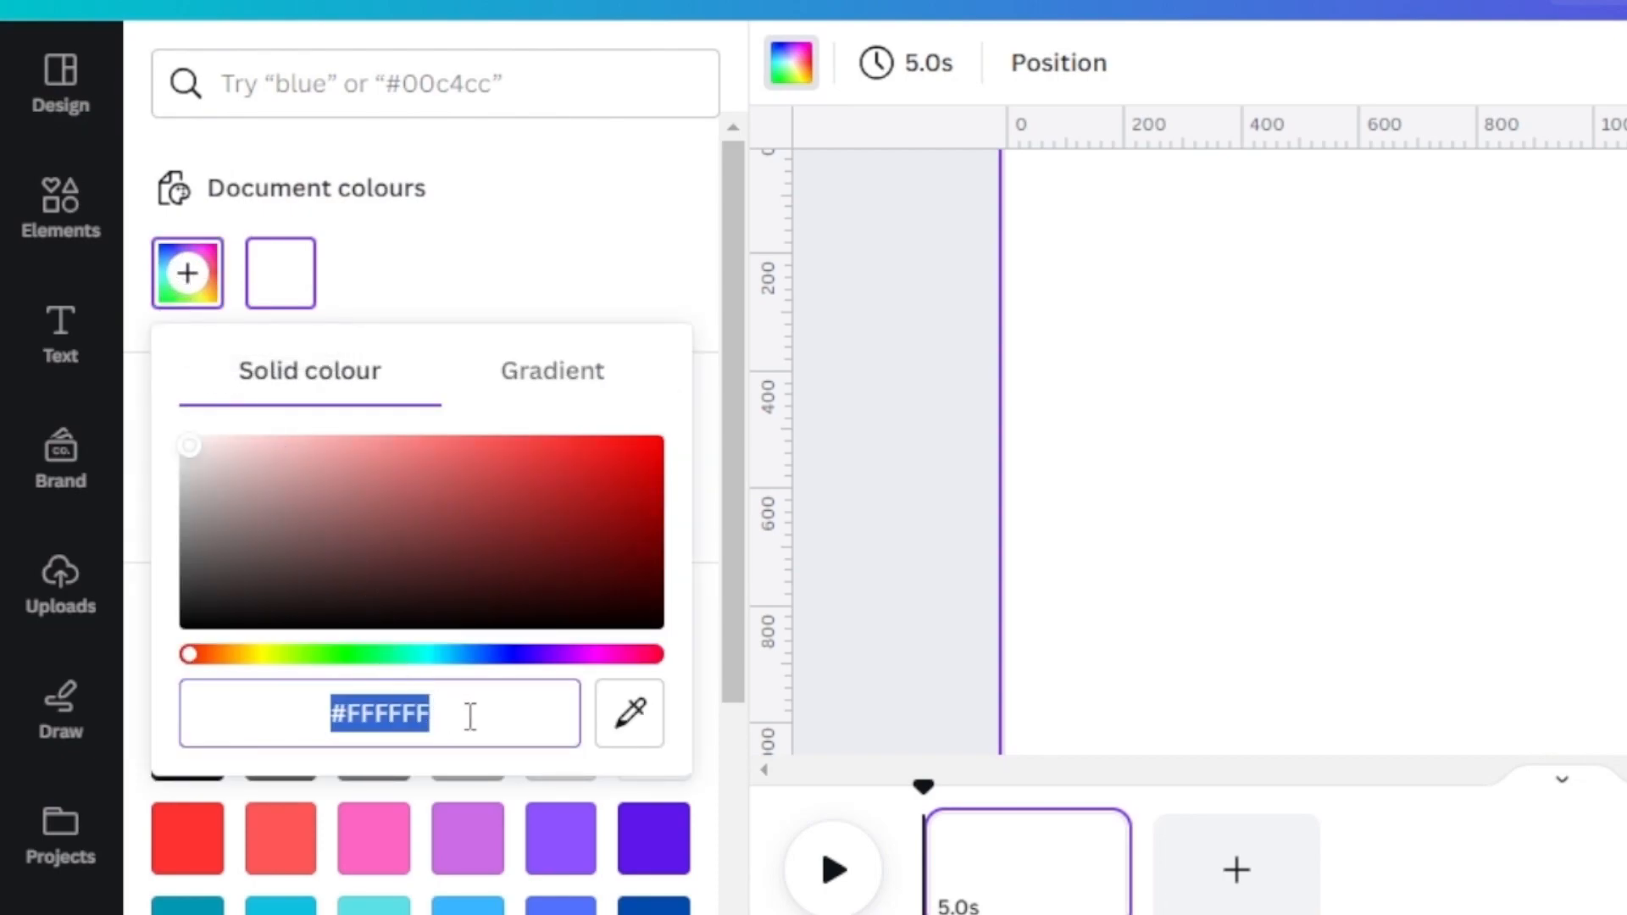
{"action": "type", "text": "#"}
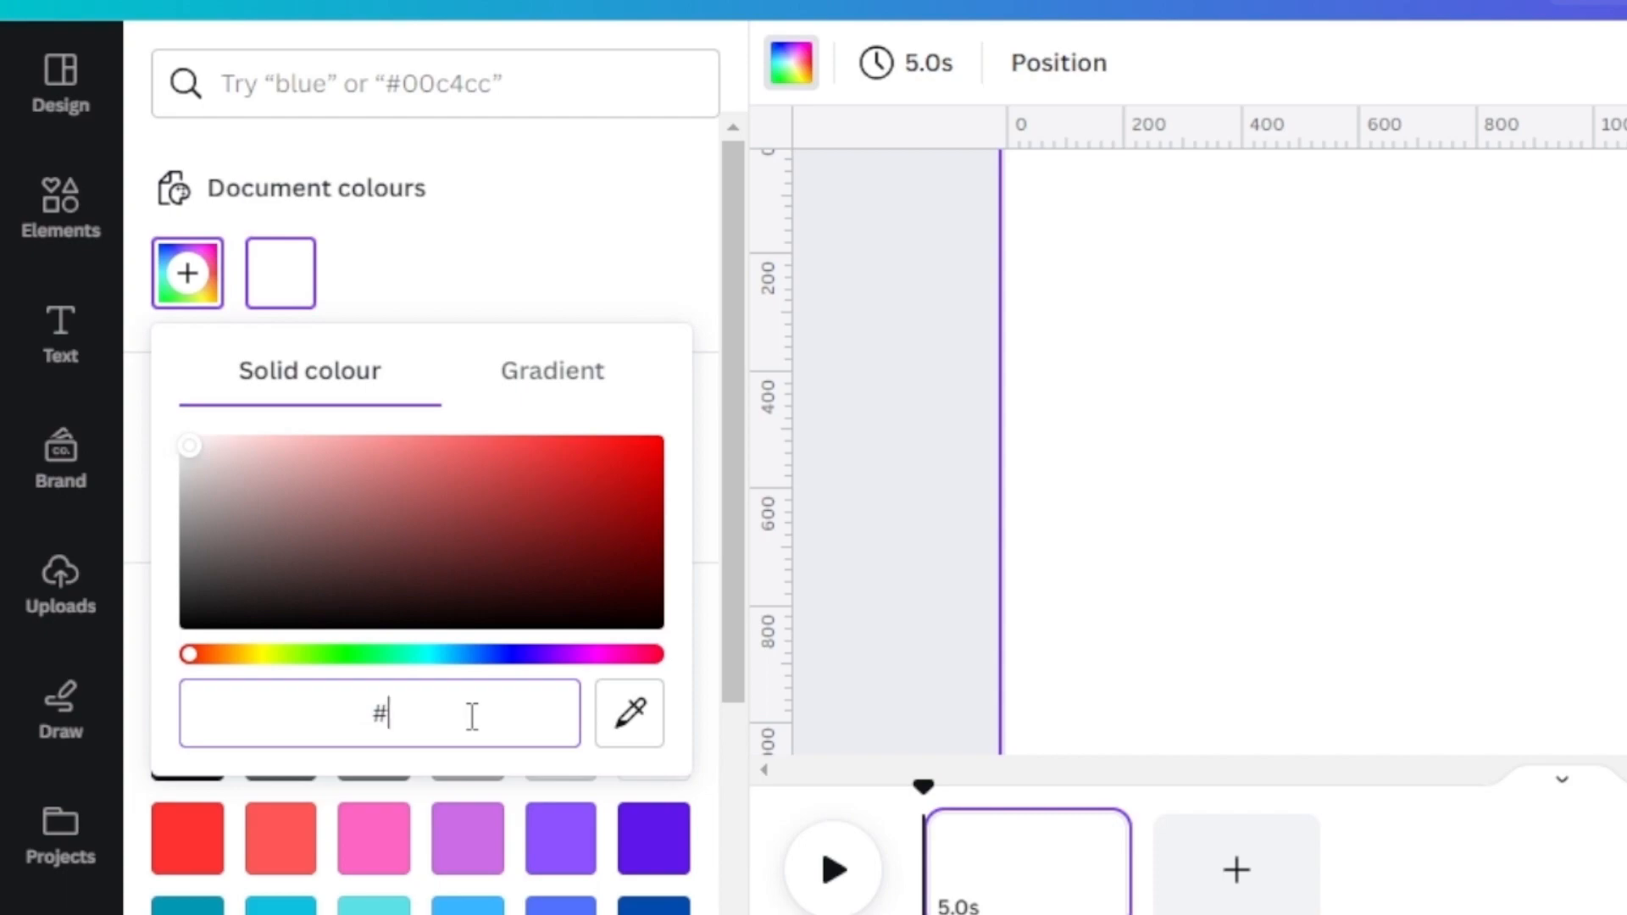
{"action": "type", "text": "00"}
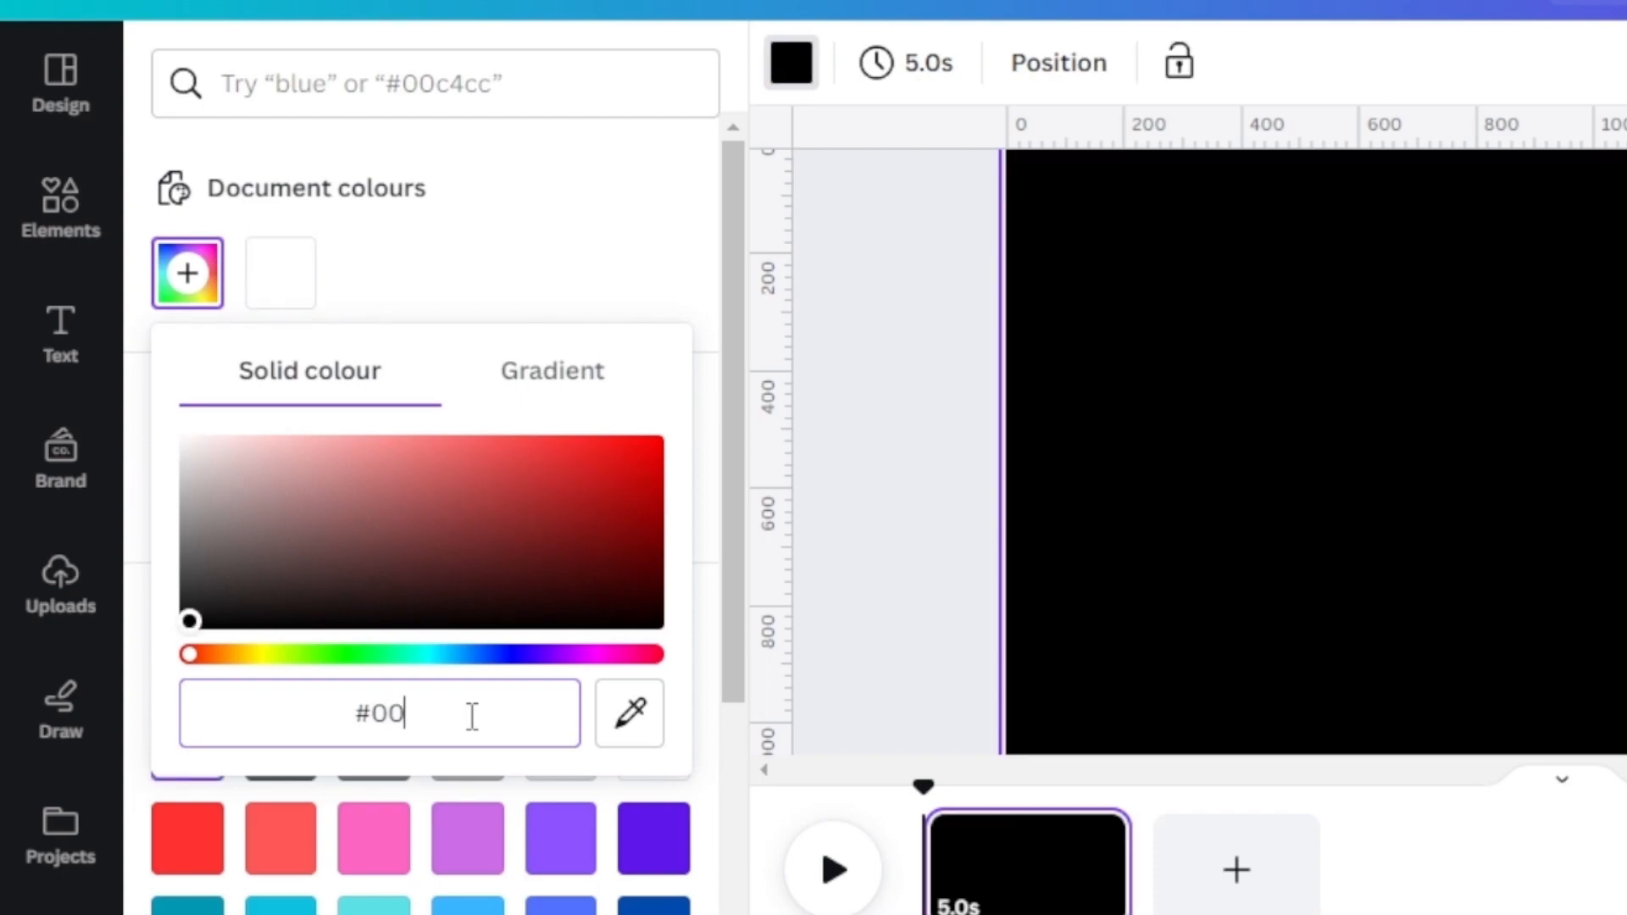
{"action": "type", "text": "B140"}
{"action": "key", "text": "Return"}
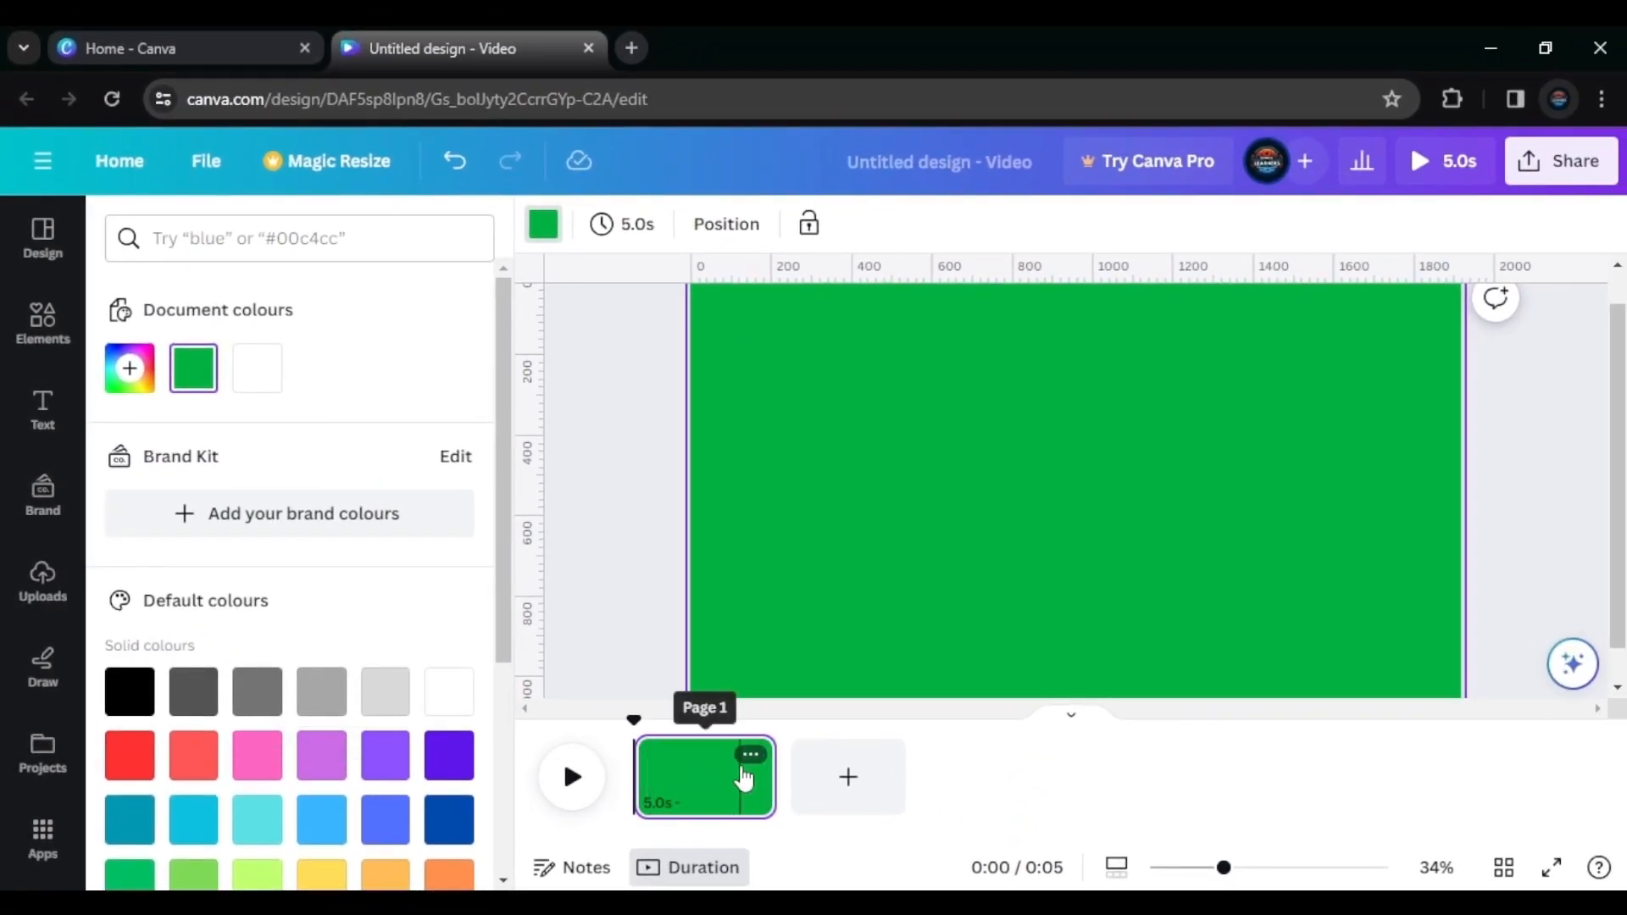
{"action": "mouse_move", "coordinate": [767, 772]}
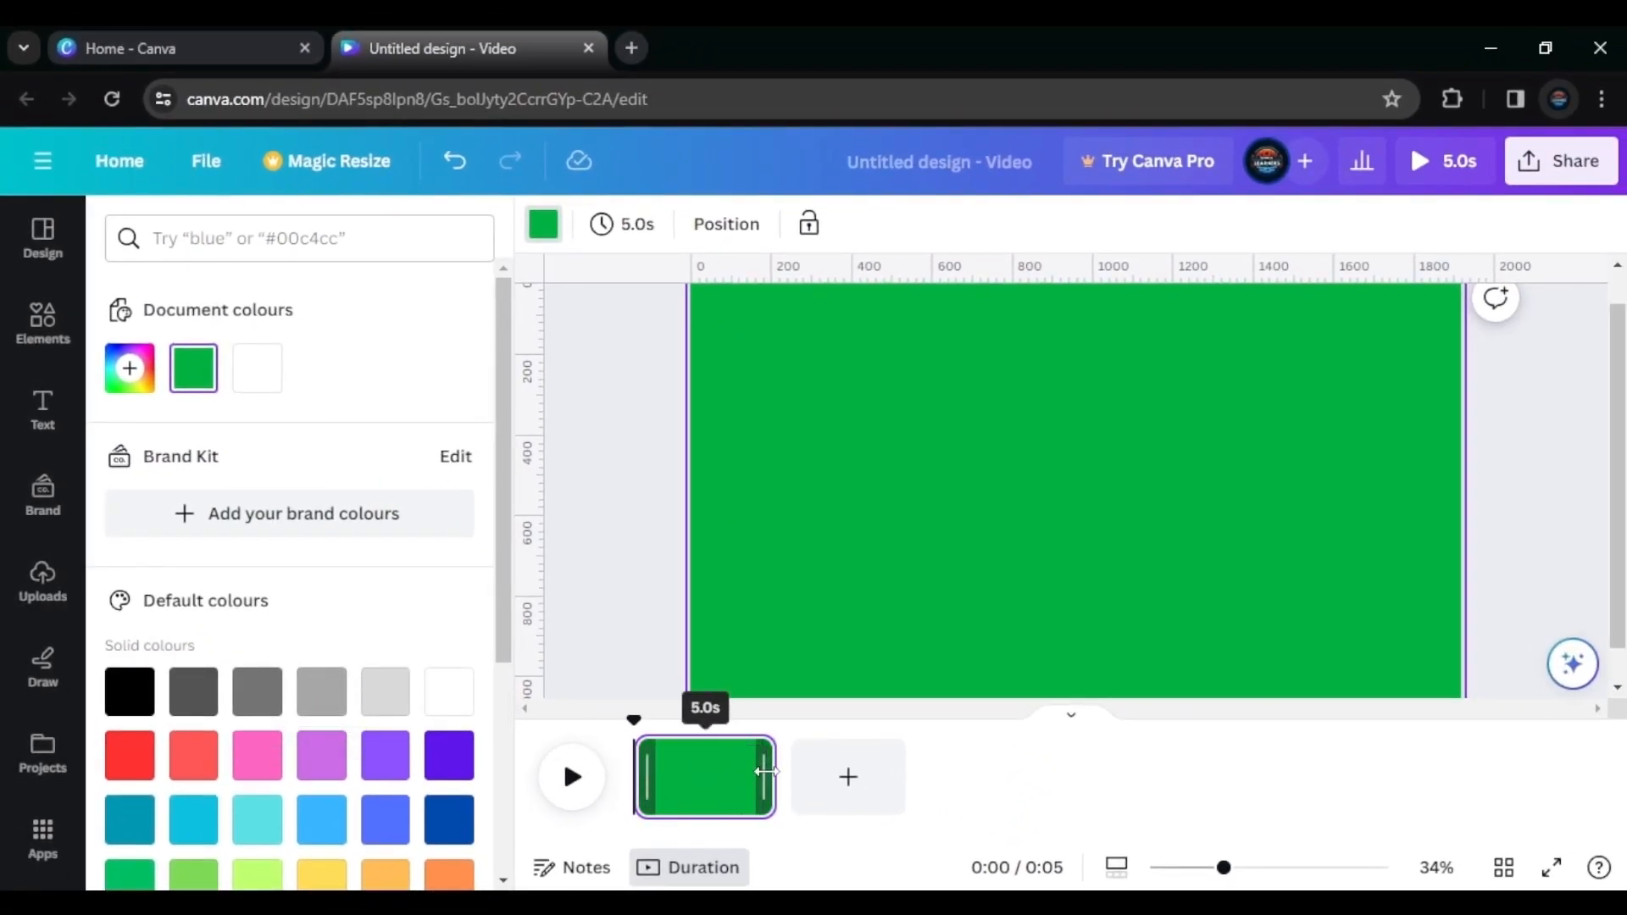
{"action": "left_click_drag", "start_coordinate": [767, 772], "coordinate": [827, 776]}
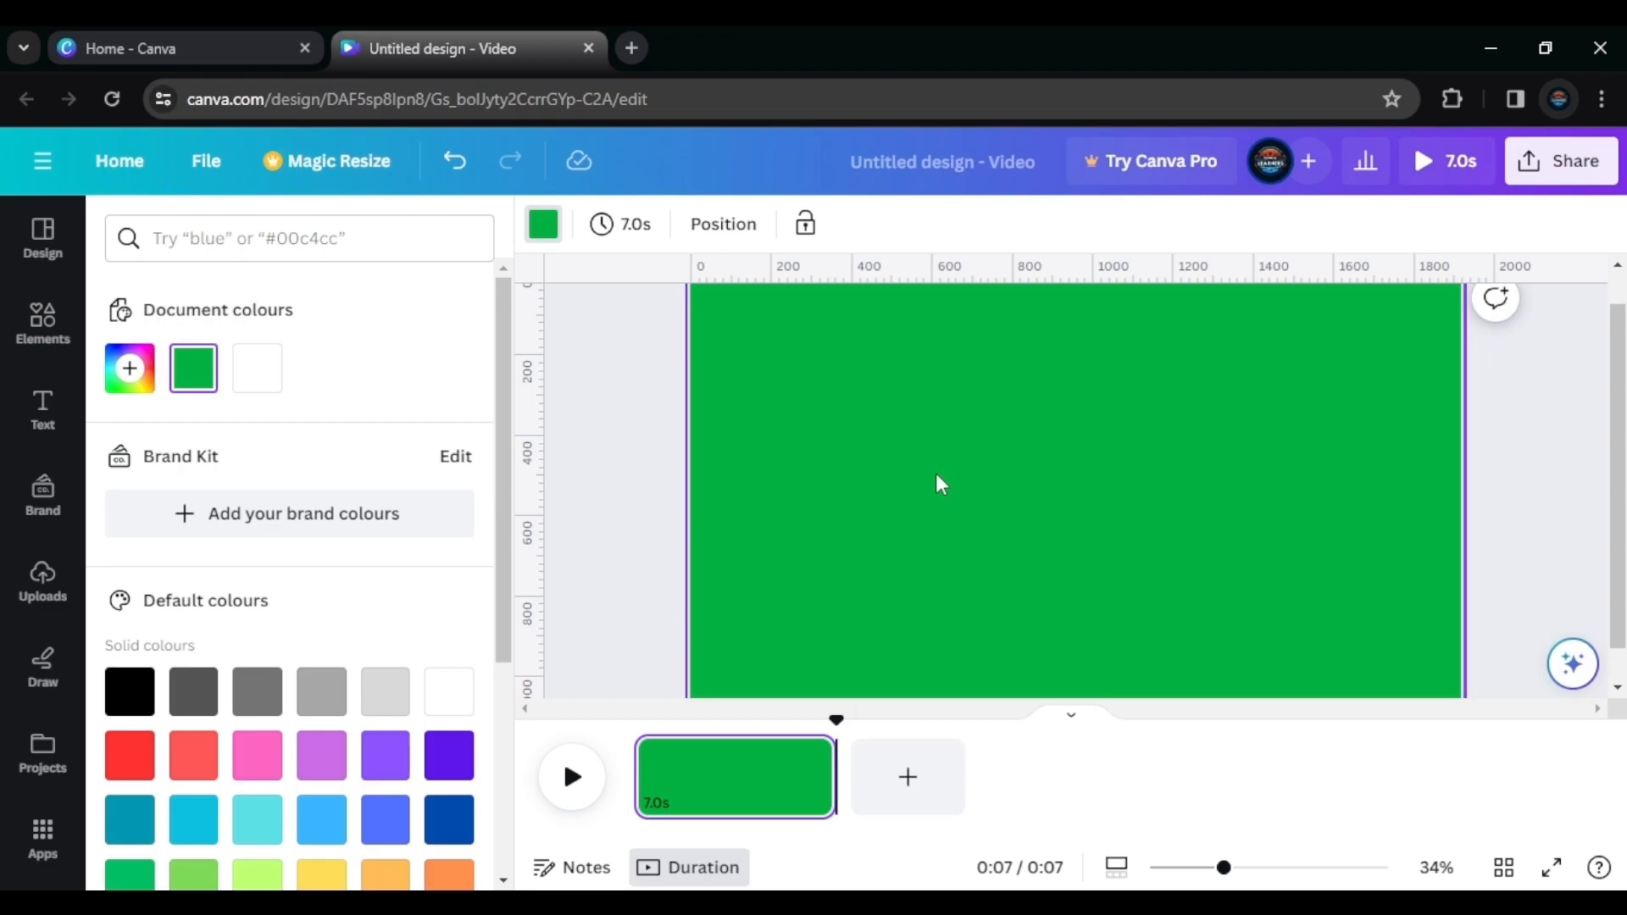
Add a rounded rectangle and shape it into a bar about 1250 px wide and 180 px tall near the page's lower edge
{"action": "left_click", "coordinate": [42, 320]}
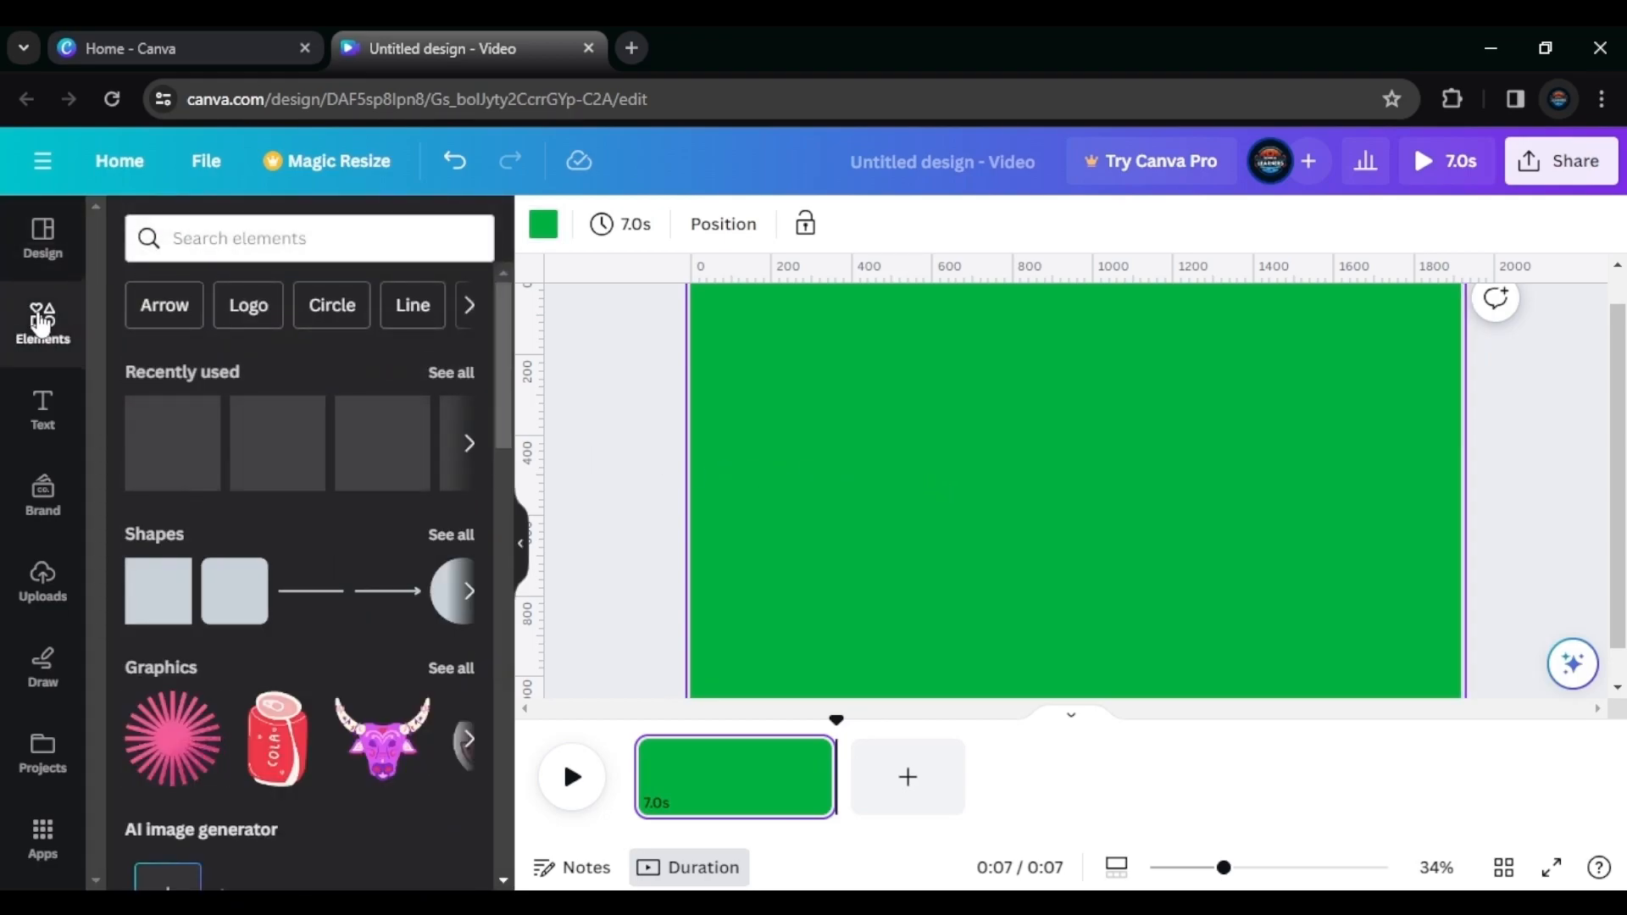
{"action": "left_click", "coordinate": [234, 621]}
{"action": "left_click_drag", "start_coordinate": [1150, 489], "coordinate": [1431, 489]}
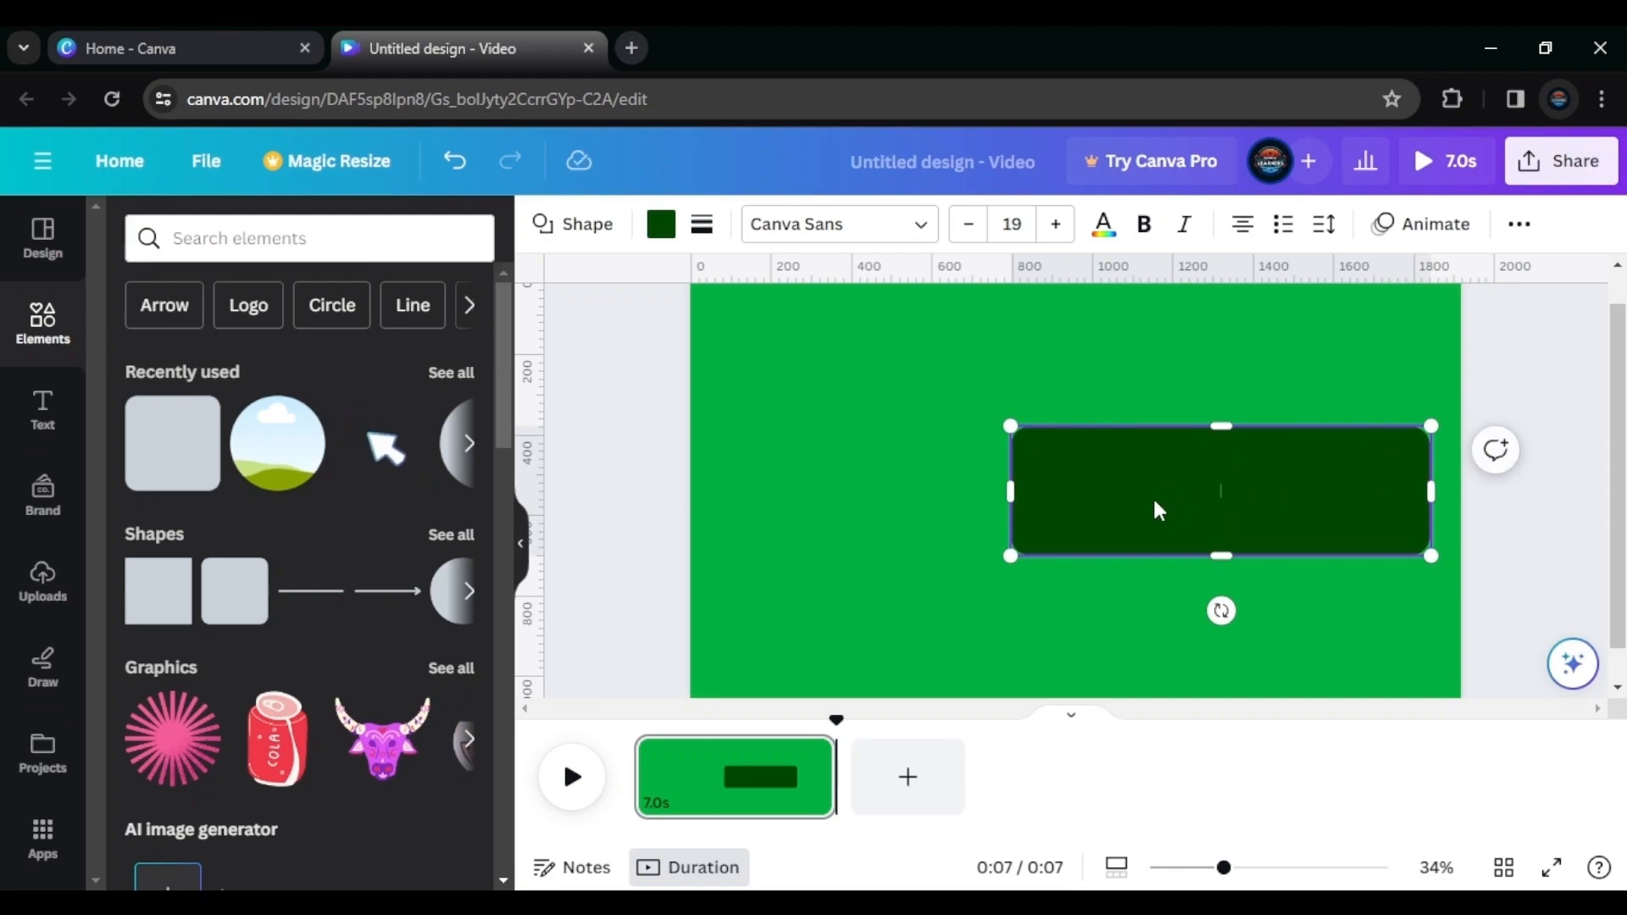
{"action": "left_click", "coordinate": [1231, 348]}
{"action": "left_click_drag", "start_coordinate": [1177, 484], "coordinate": [1035, 598]}
{"action": "left_click_drag", "start_coordinate": [1073, 542], "coordinate": [1086, 598]}
{"action": "left_click_drag", "start_coordinate": [1286, 634], "coordinate": [1344, 633]}
{"action": "left_click_drag", "start_coordinate": [865, 634], "coordinate": [837, 636]}
{"action": "left_click_drag", "start_coordinate": [1067, 636], "coordinate": [1046, 614]}
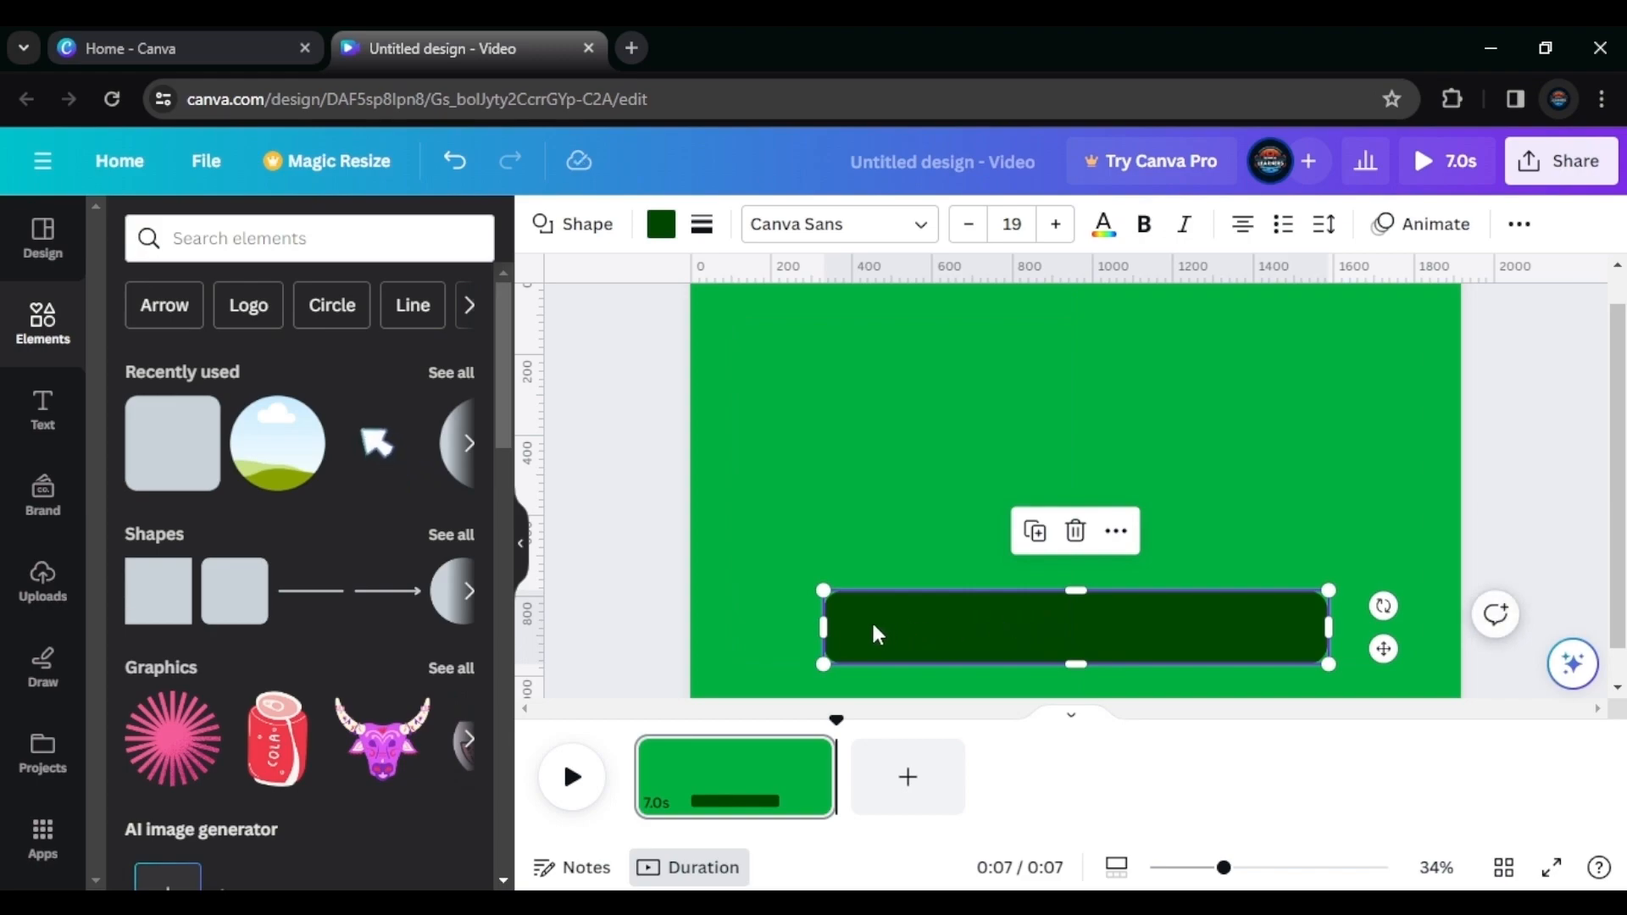
Add a circular frame about 160 px wide at the bar's left end and fill it with the uploaded Technical Learners logo
{"action": "left_click", "coordinate": [282, 472]}
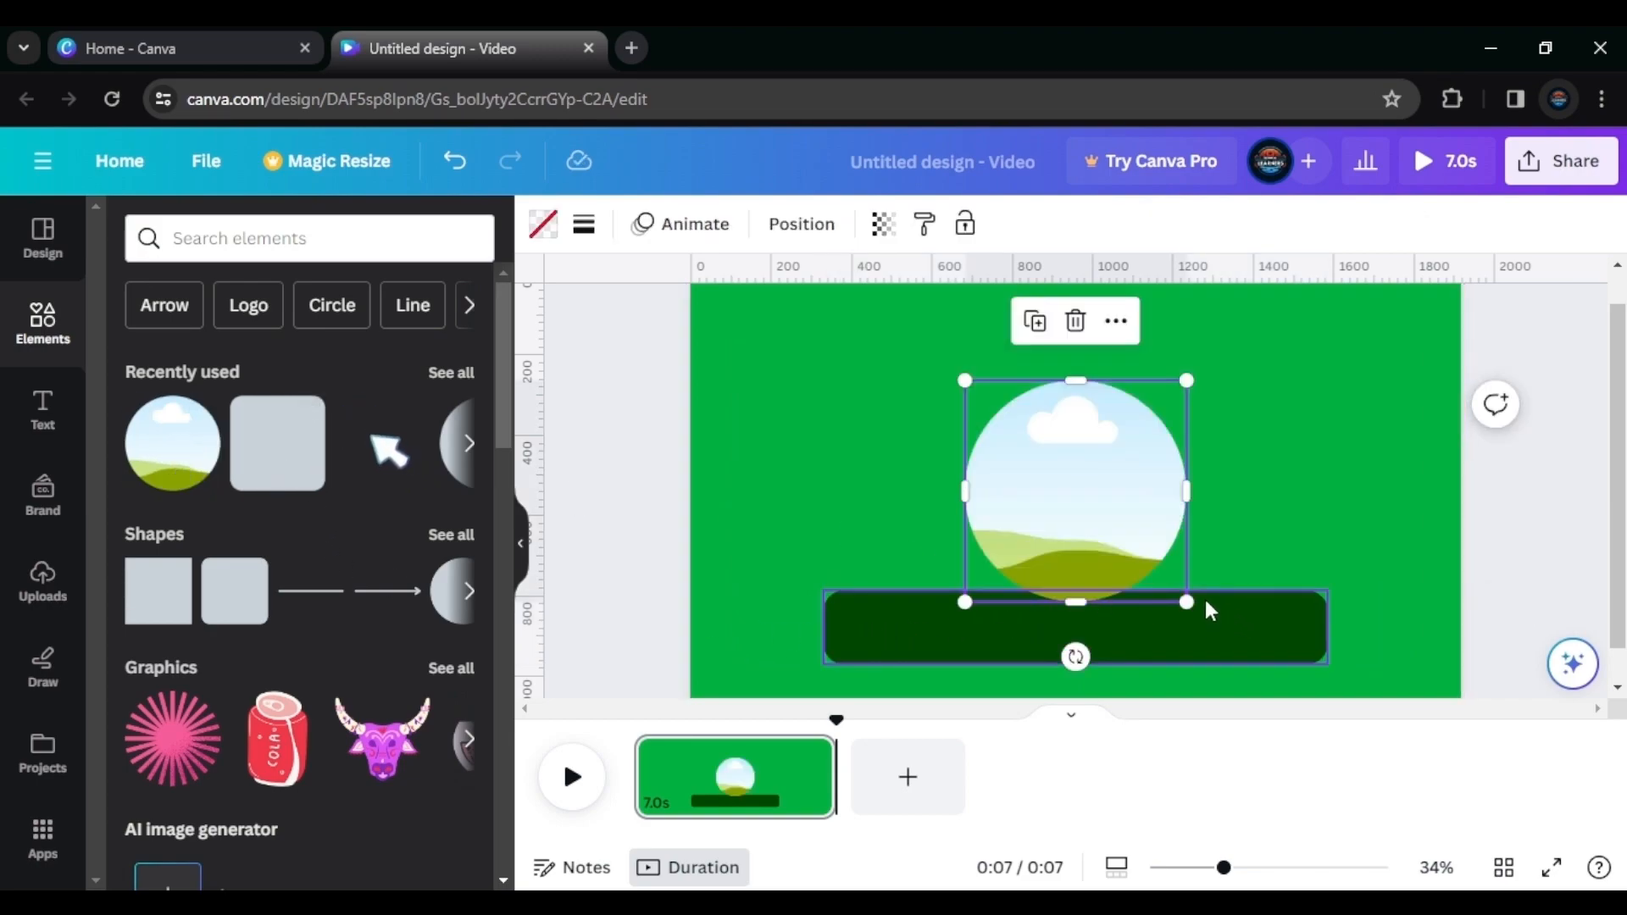
{"action": "left_click_drag", "start_coordinate": [1160, 580], "coordinate": [1028, 477]}
{"action": "left_click_drag", "start_coordinate": [1014, 420], "coordinate": [884, 628]}
{"action": "left_click", "coordinate": [1012, 482]}
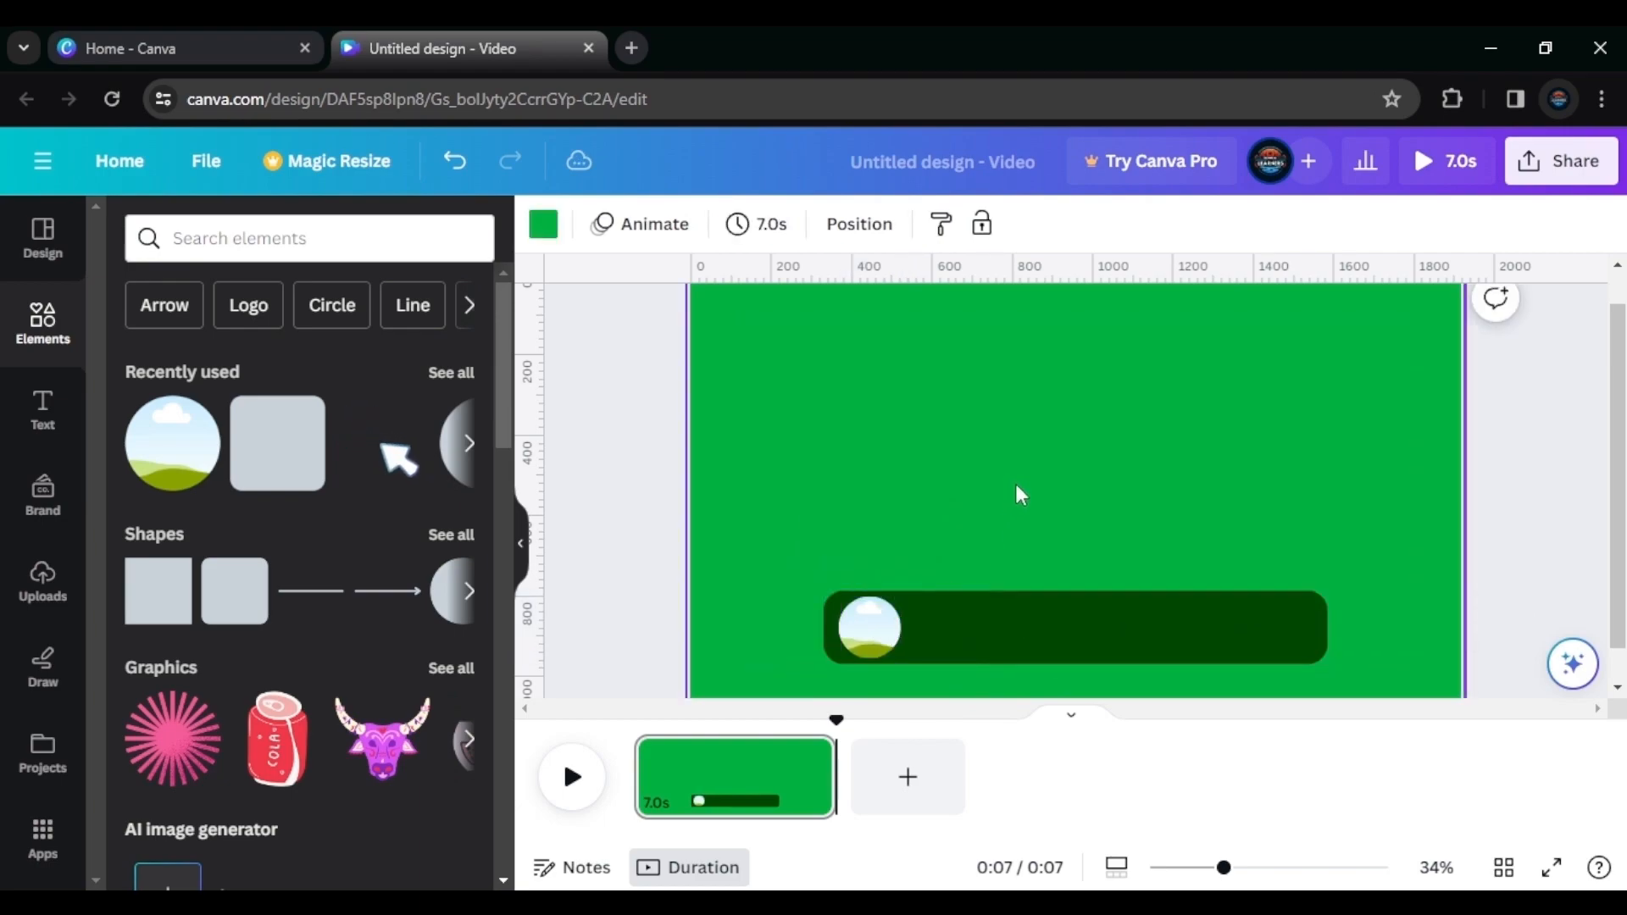
{"action": "left_click", "coordinate": [44, 589]}
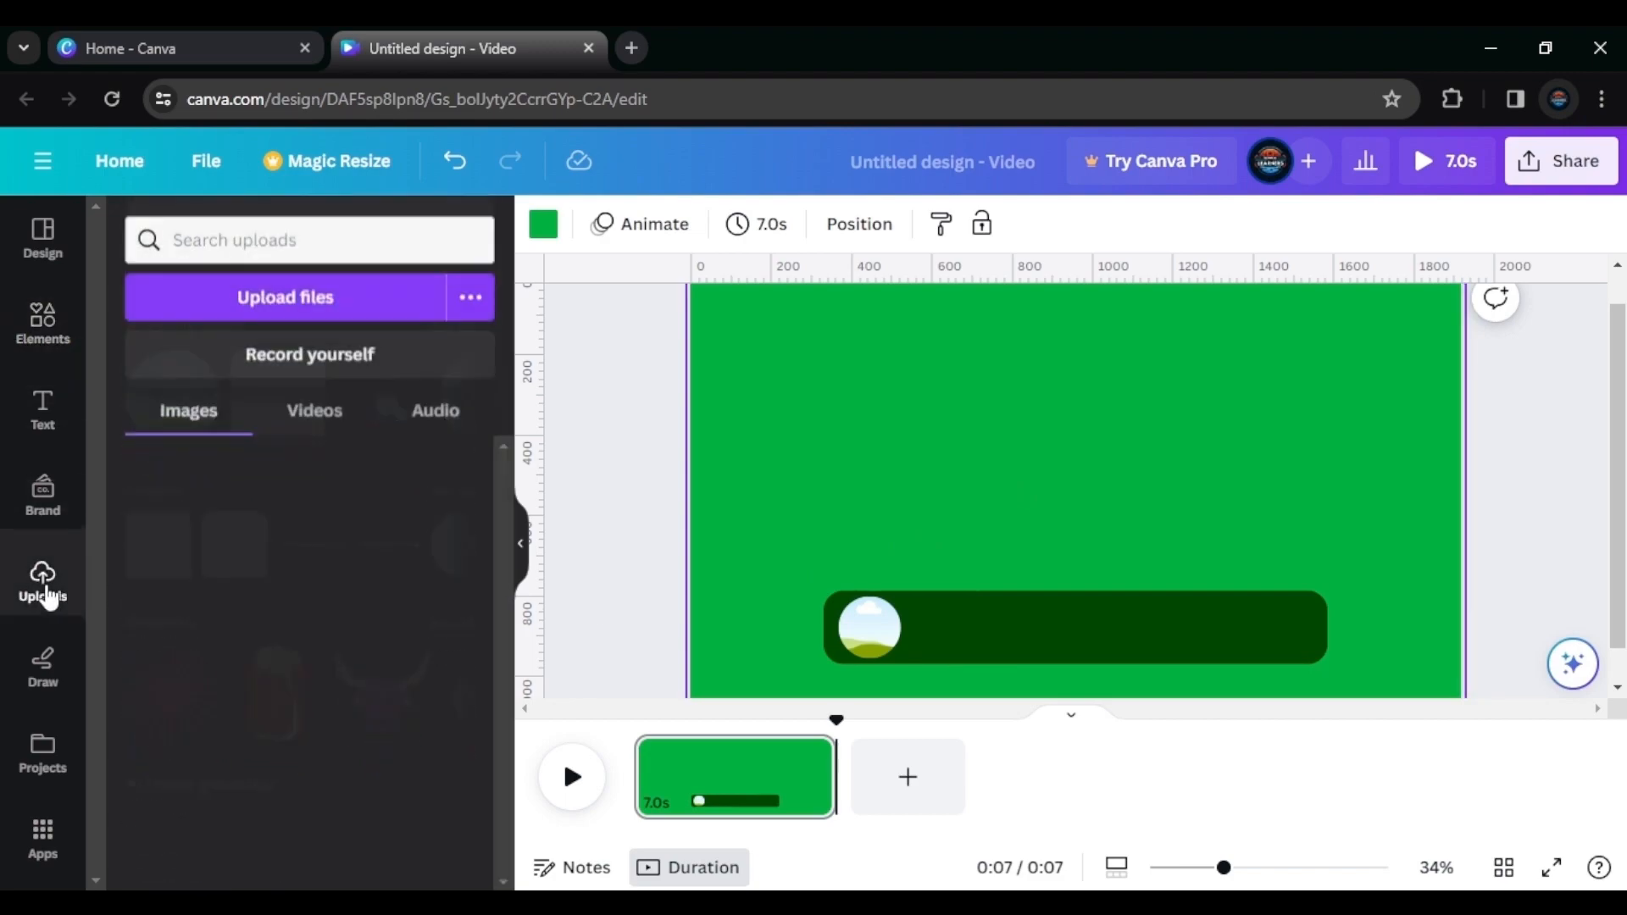
{"action": "left_click_drag", "start_coordinate": [195, 659], "coordinate": [882, 631]}
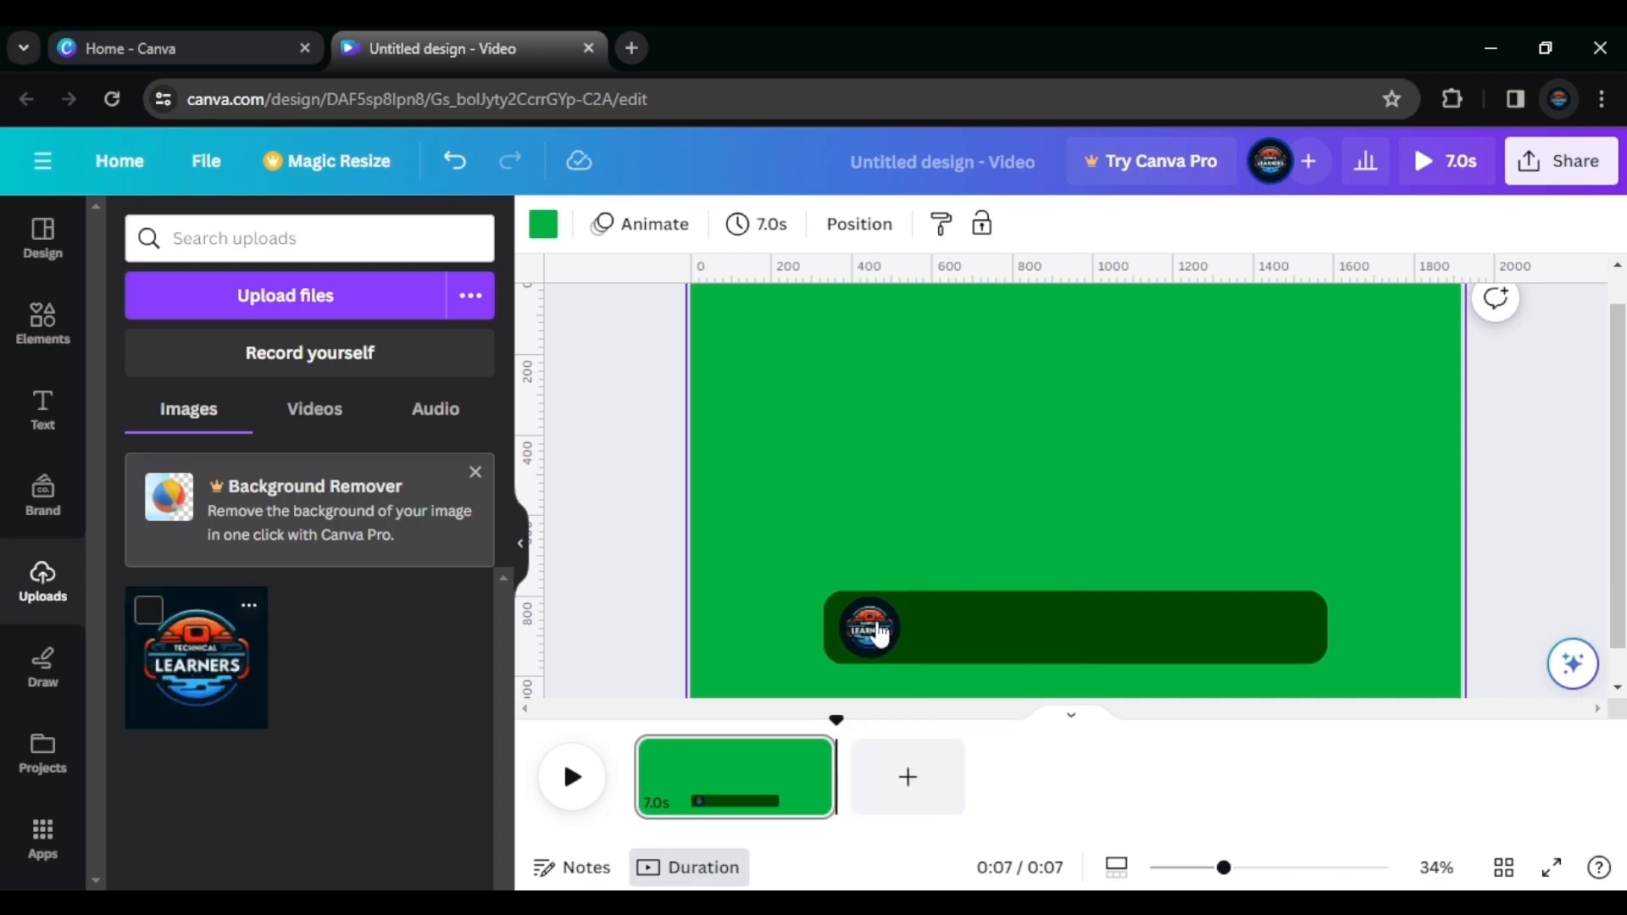
Add a heading, shrink it to about font size 50, and place it beside the logo in the bar's upper half
{"action": "left_click", "coordinate": [44, 409]}
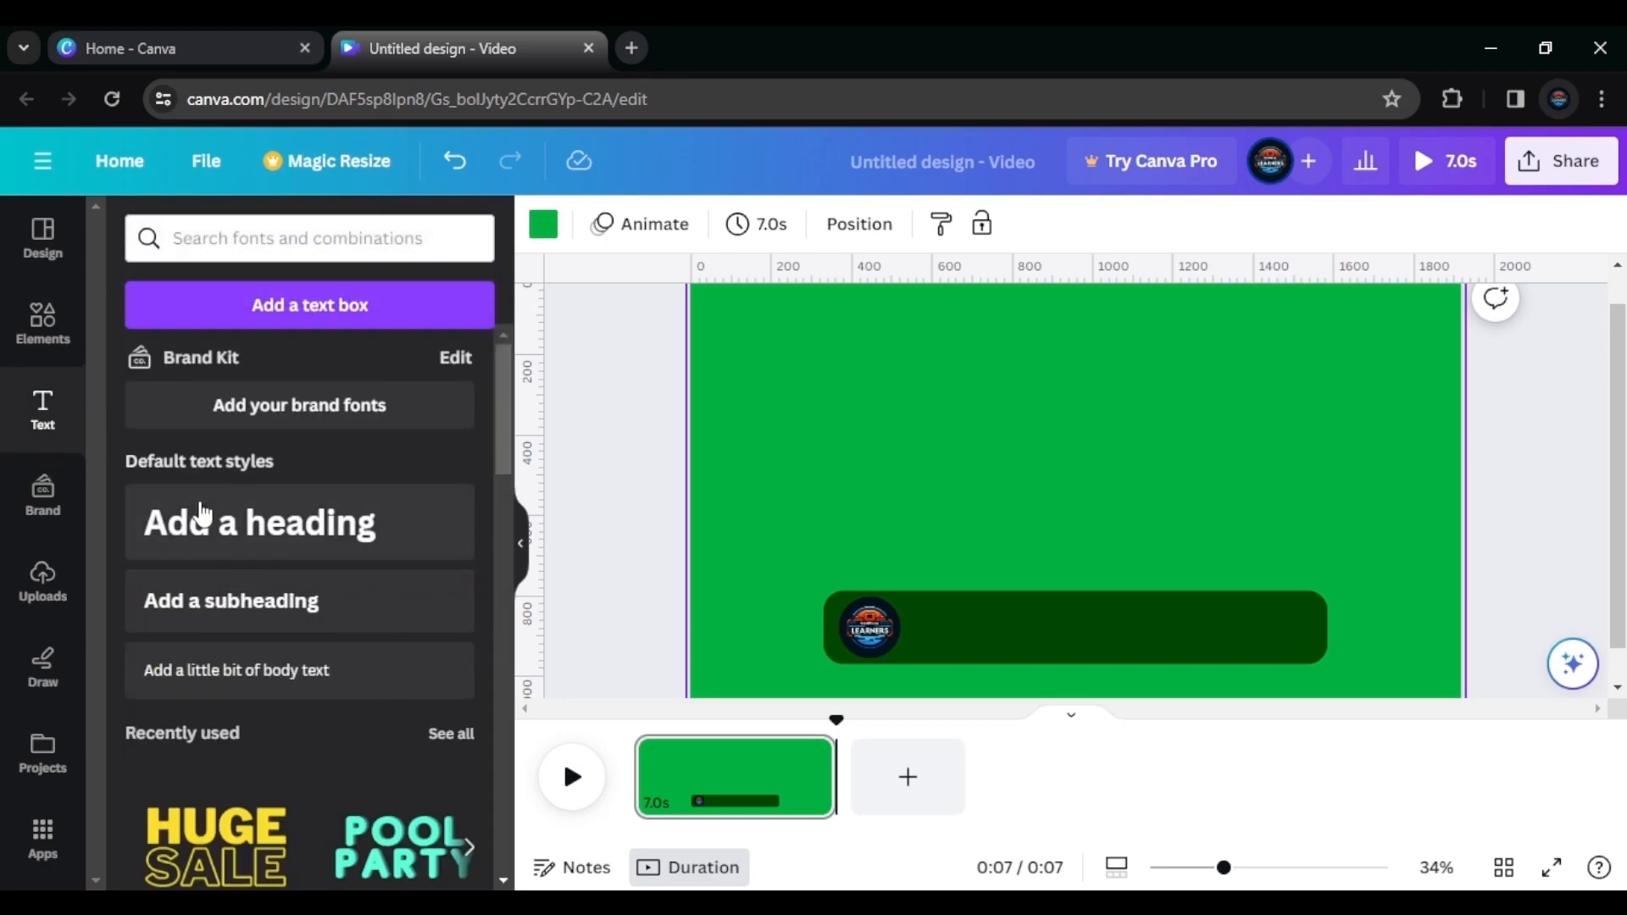
{"action": "left_click", "coordinate": [247, 539]}
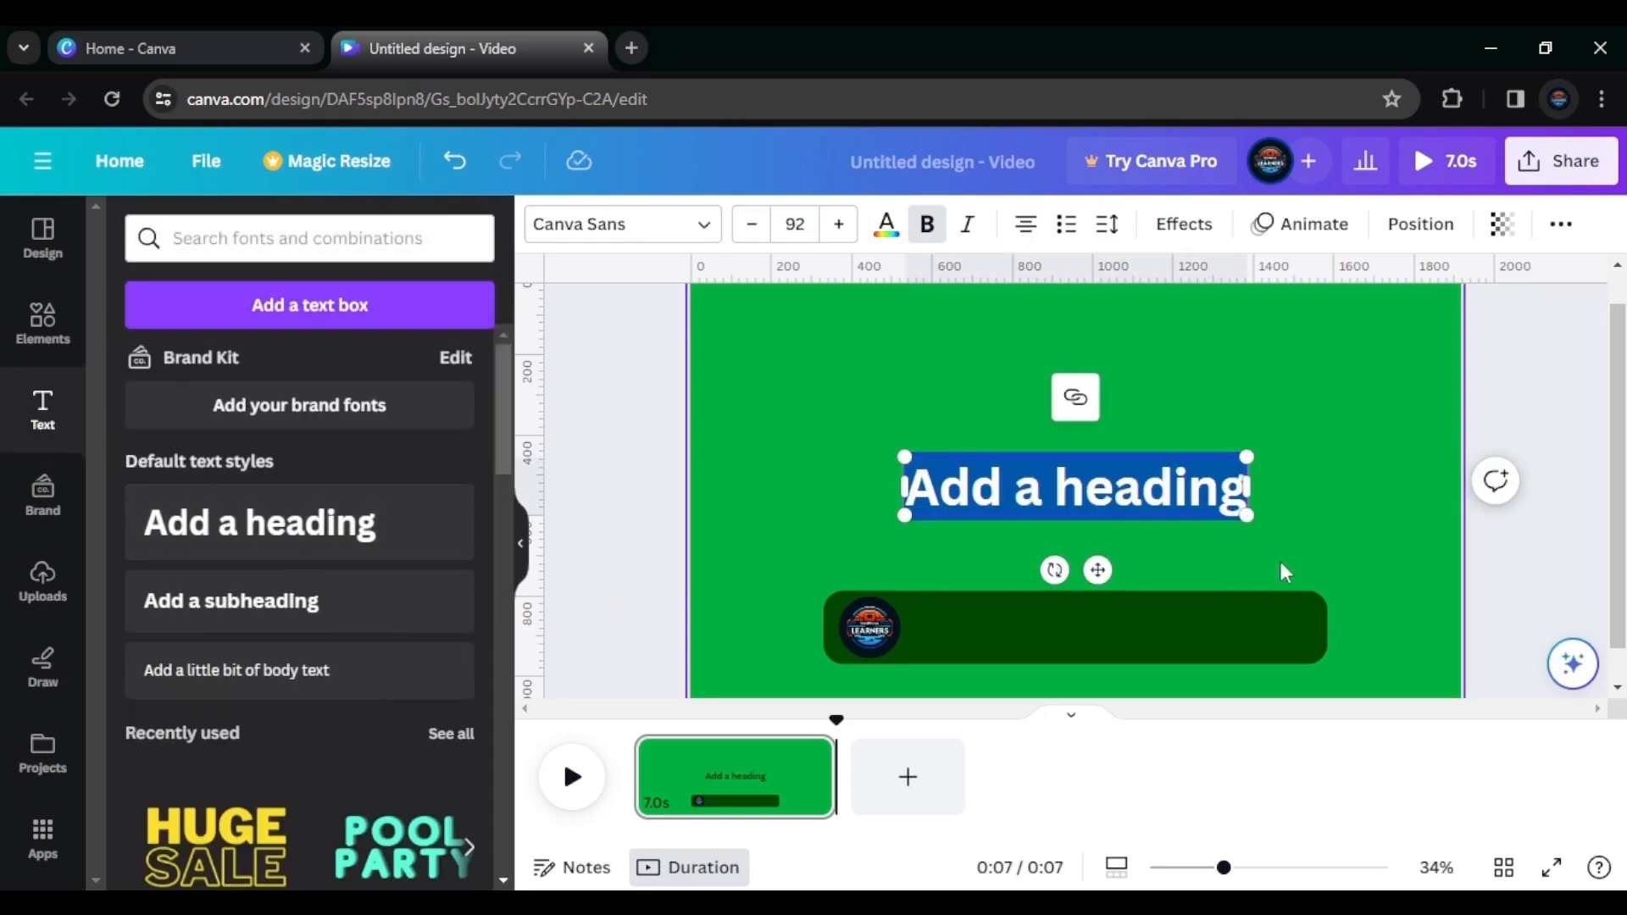
{"action": "left_click_drag", "start_coordinate": [1247, 516], "coordinate": [1094, 502]}
{"action": "left_click_drag", "start_coordinate": [995, 472], "coordinate": [997, 612]}
{"action": "left_click", "coordinate": [1128, 473]}
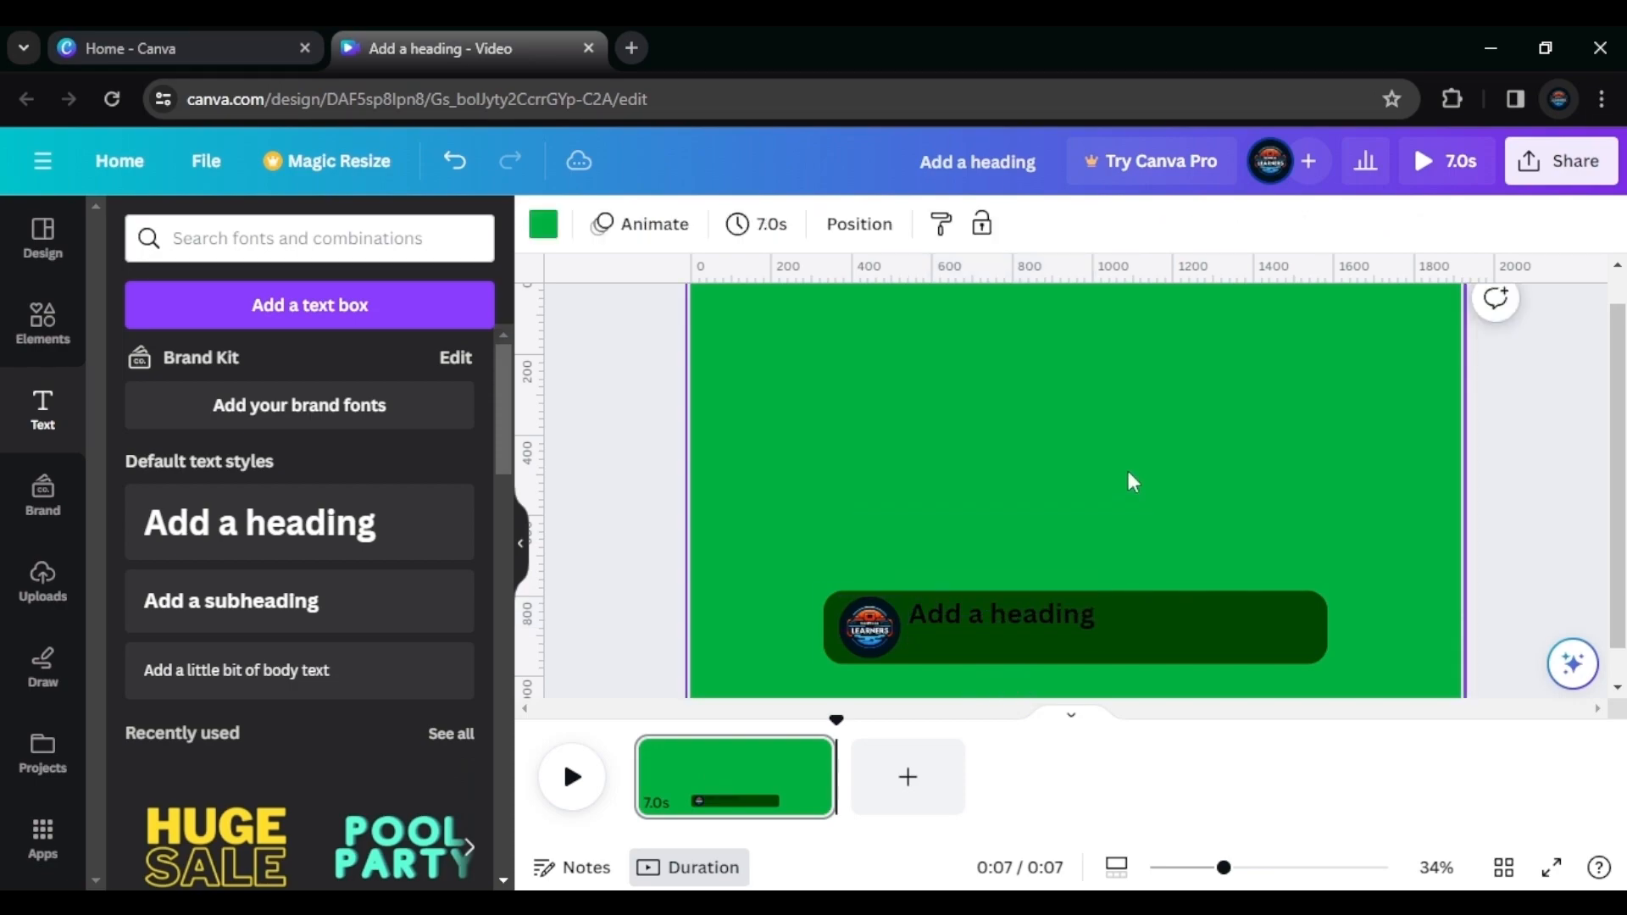
Add a second heading, shrink it to font size 46, and place it directly below the first one on the bar
{"action": "left_click", "coordinate": [345, 520]}
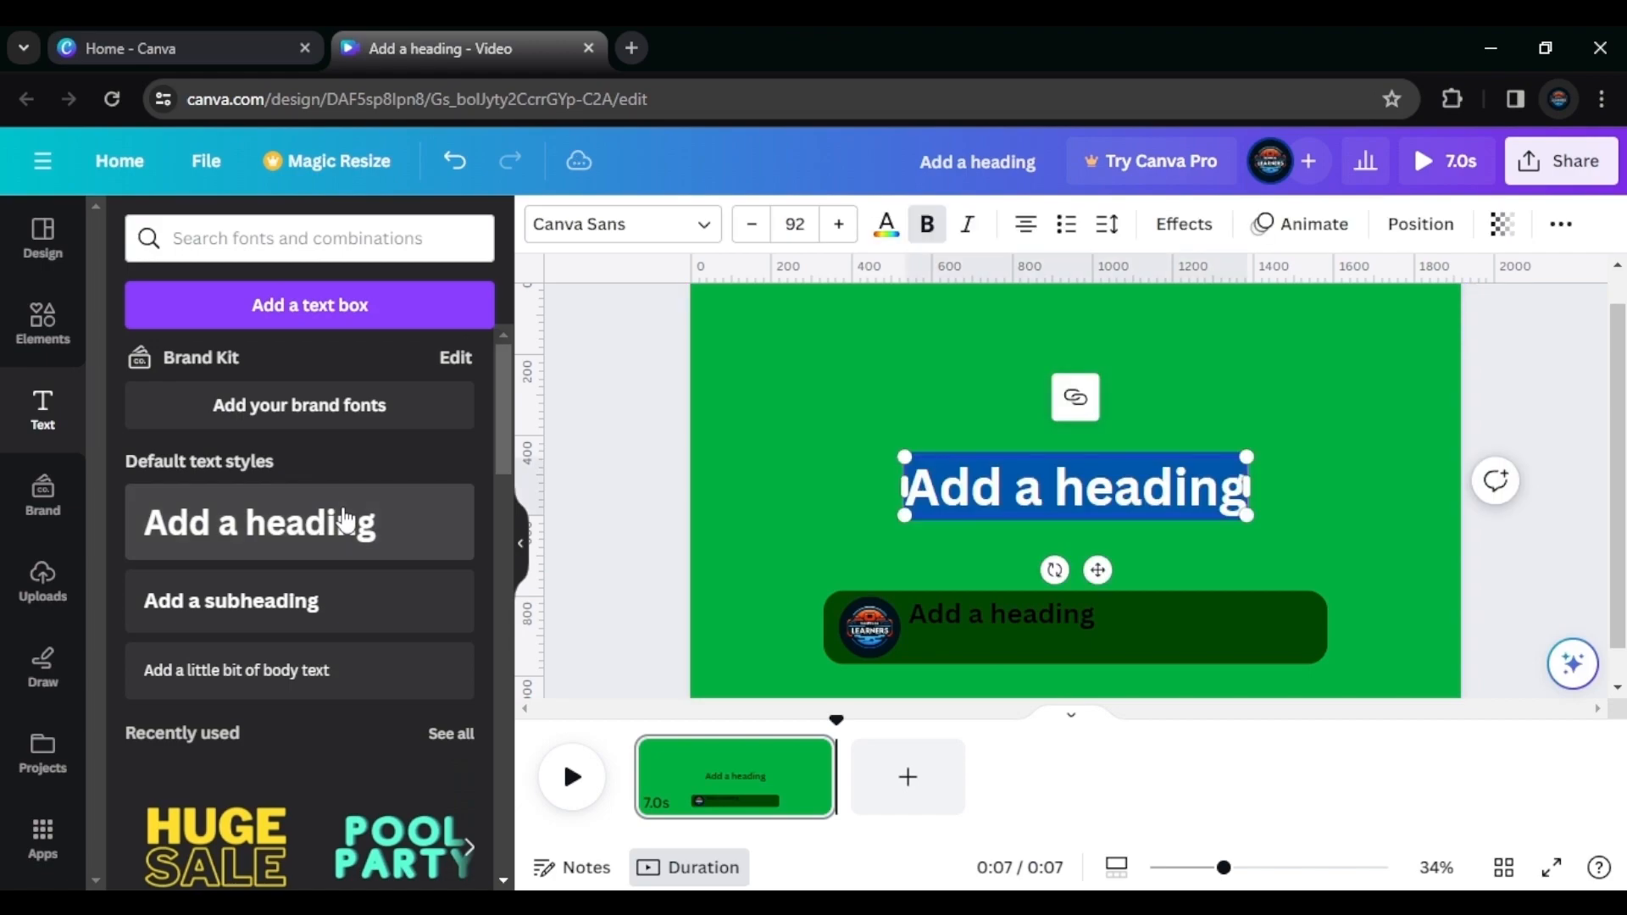
{"action": "left_click_drag", "start_coordinate": [1246, 513], "coordinate": [1013, 645]}
{"action": "left_click", "coordinate": [1104, 461]}
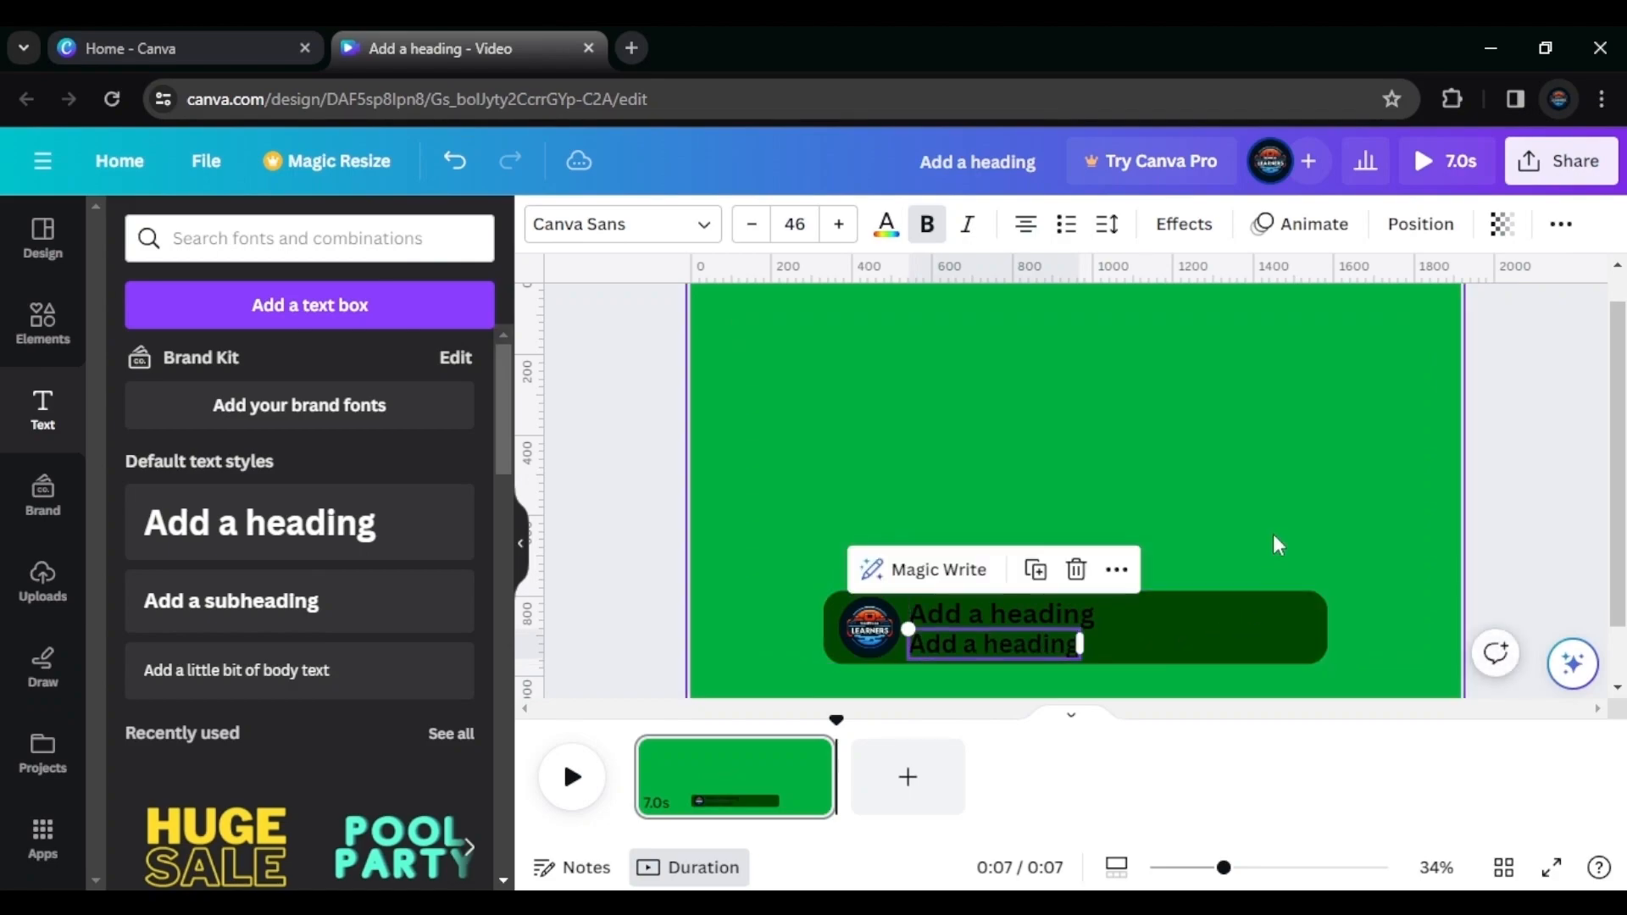
{"action": "left_click", "coordinate": [1270, 500]}
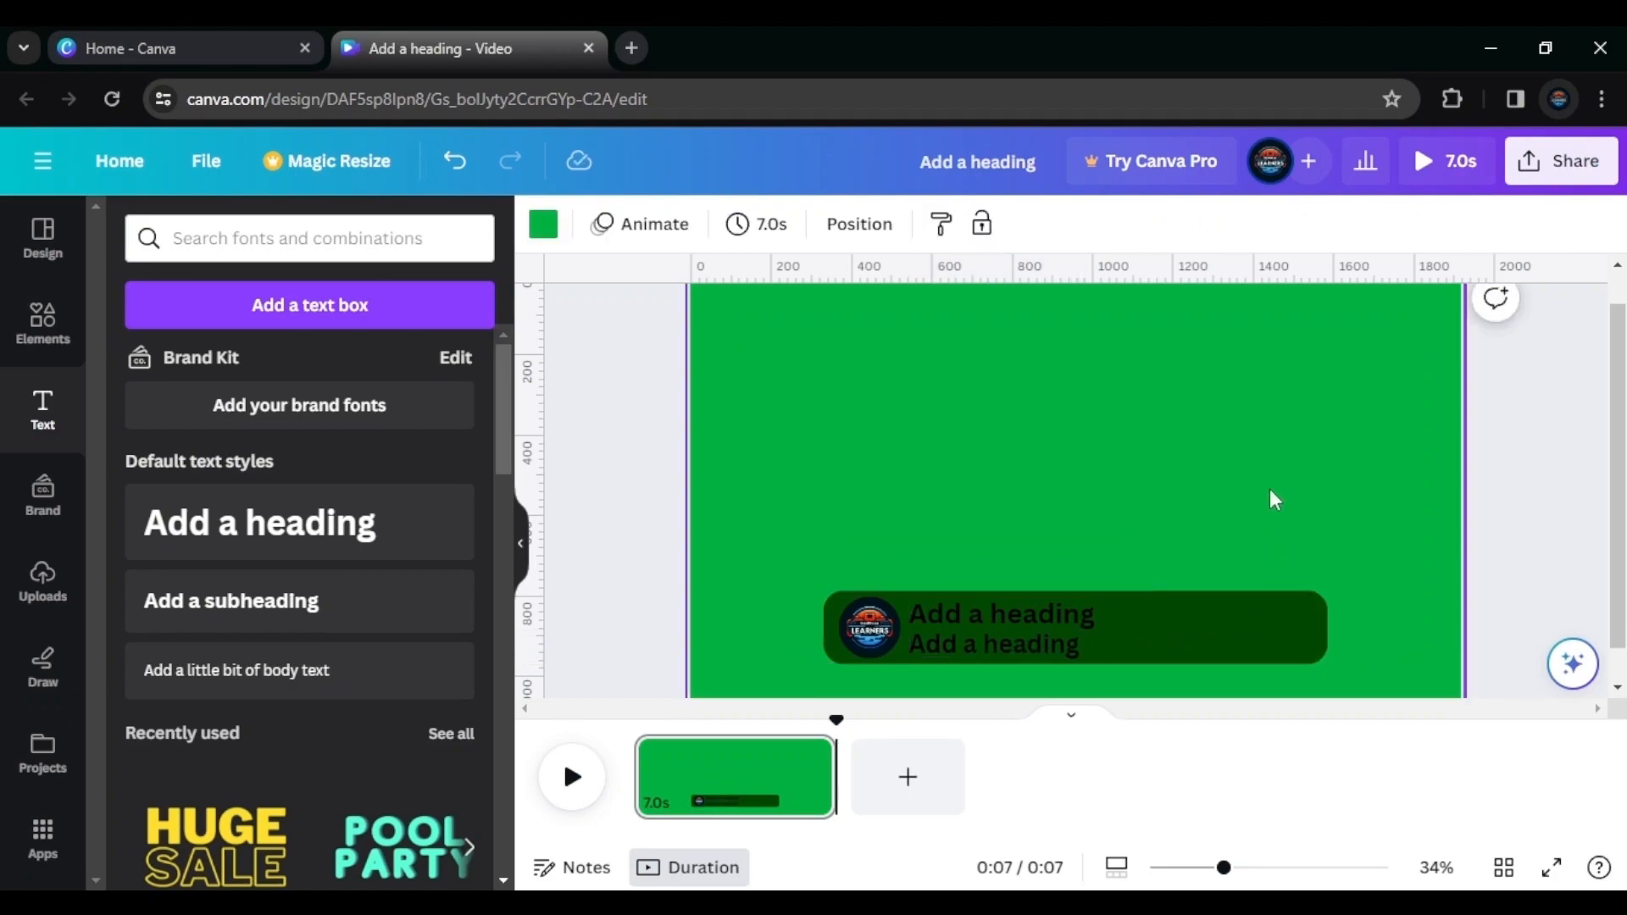
Recolour the rounded bar to the solid yellow #EFB507
{"action": "left_click", "coordinate": [1218, 618]}
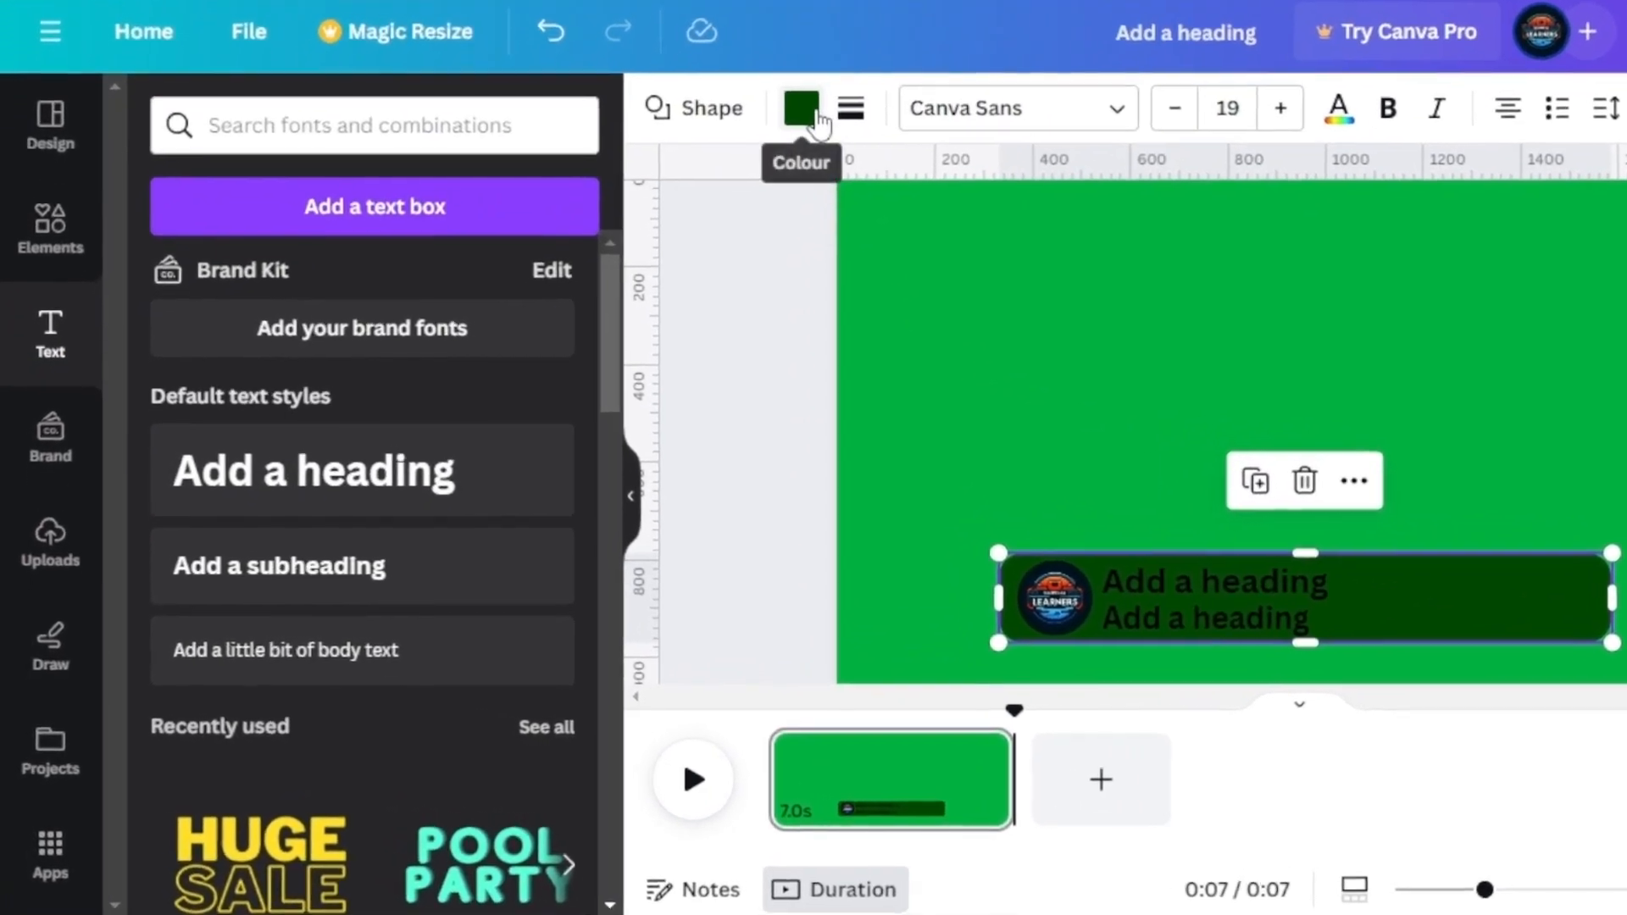
{"action": "left_click", "coordinate": [661, 224]}
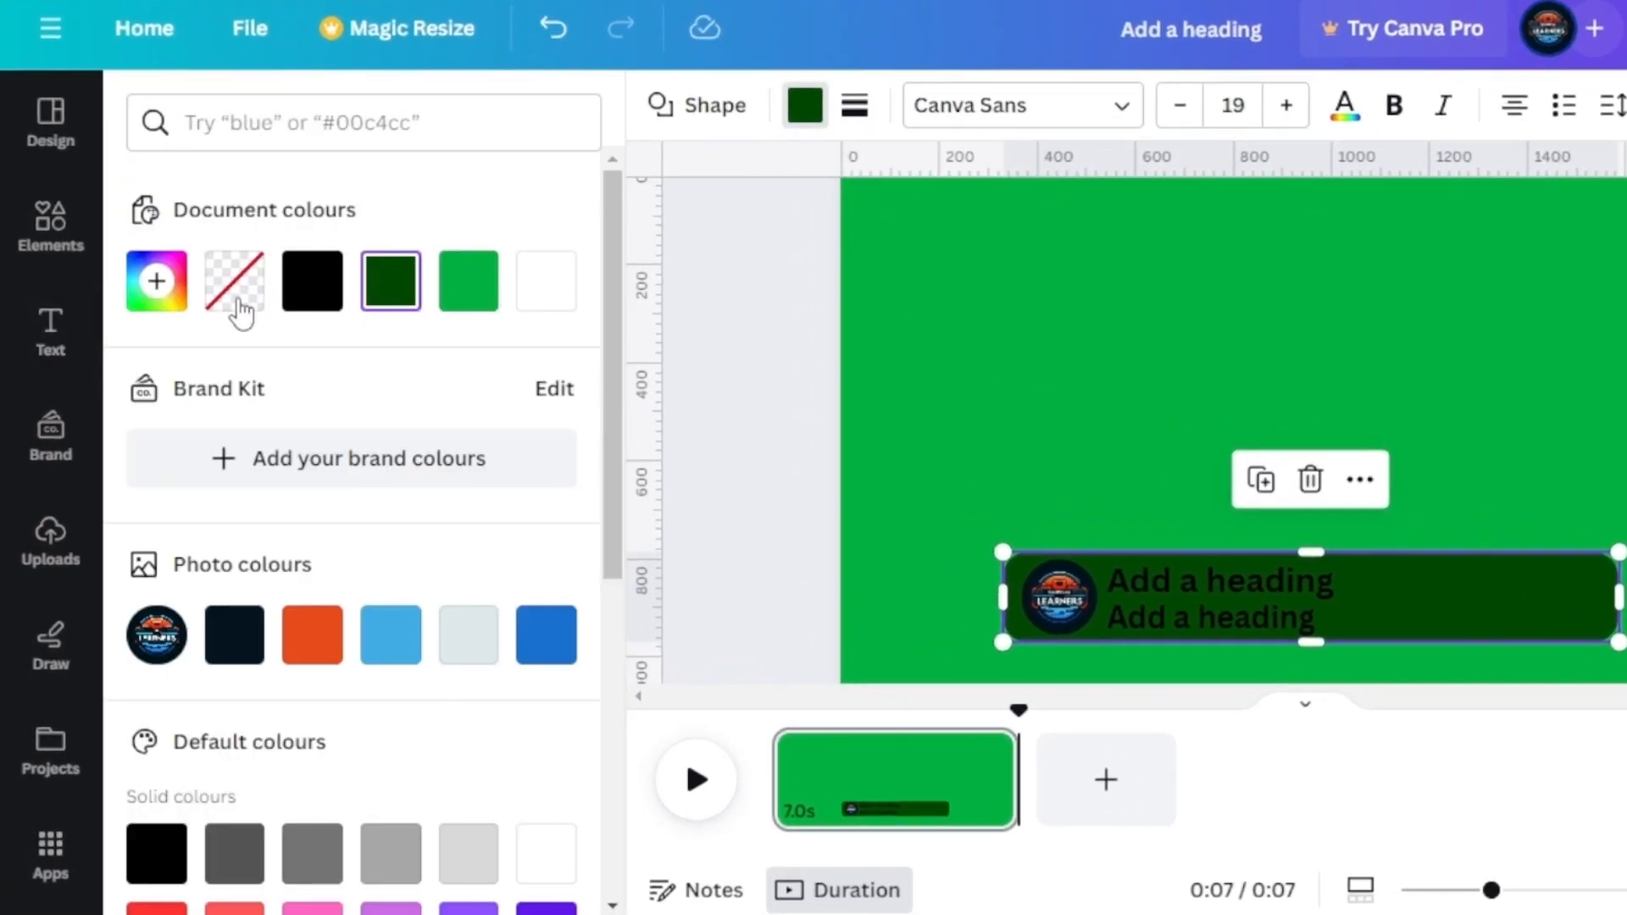
{"action": "left_click", "coordinate": [155, 281]}
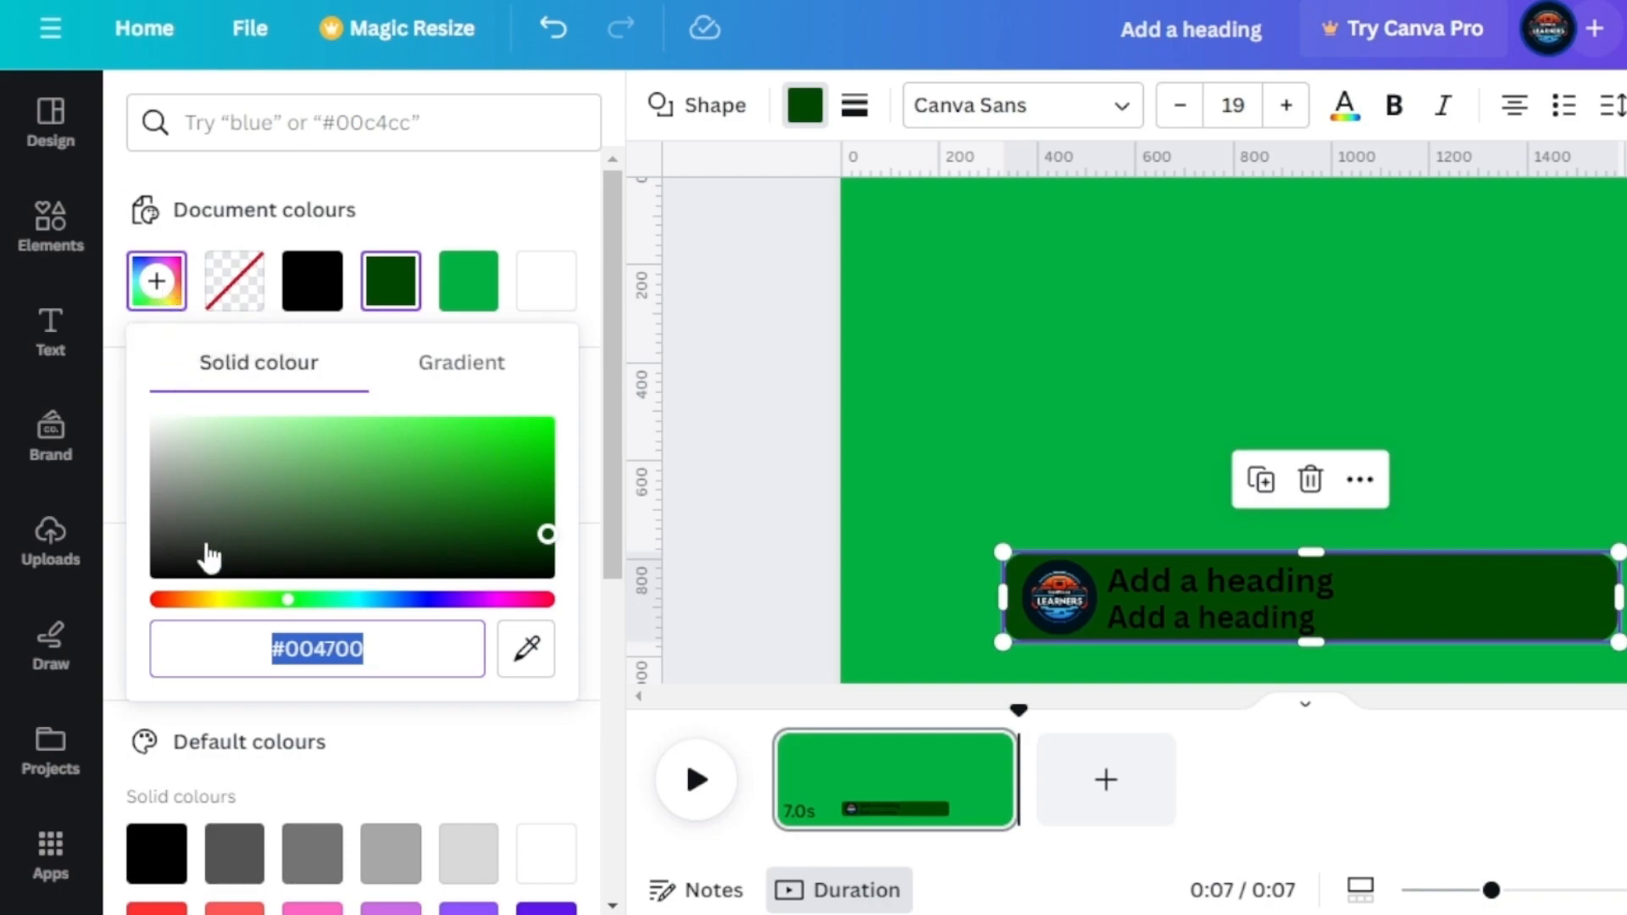
{"action": "left_click_drag", "start_coordinate": [216, 600], "coordinate": [207, 600]}
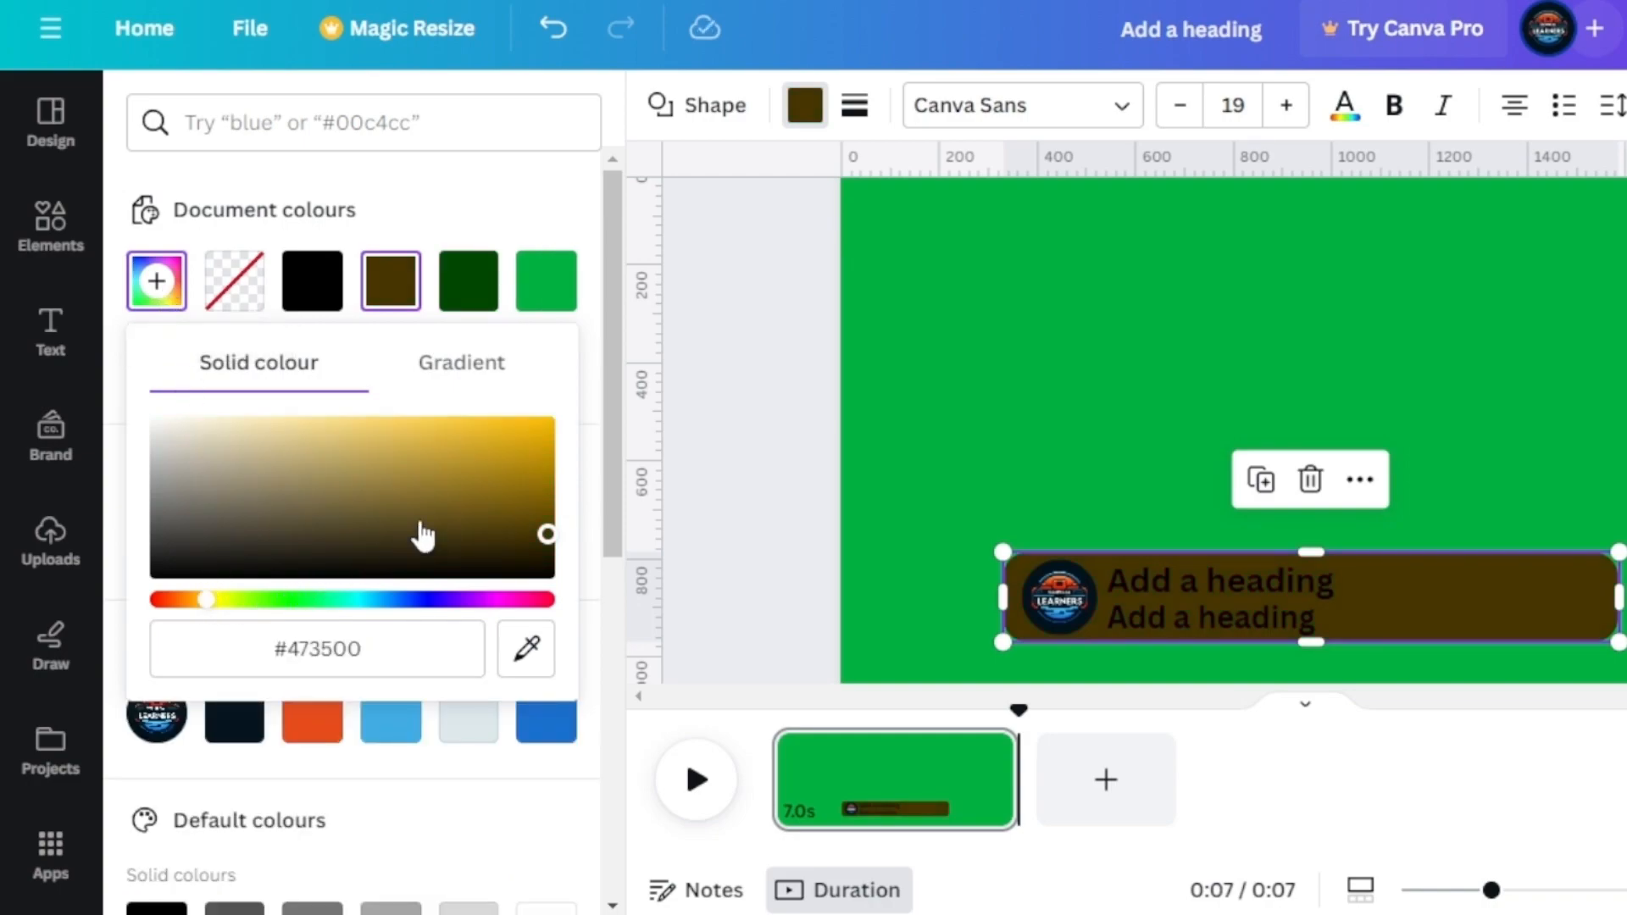
{"action": "left_click", "coordinate": [549, 441]}
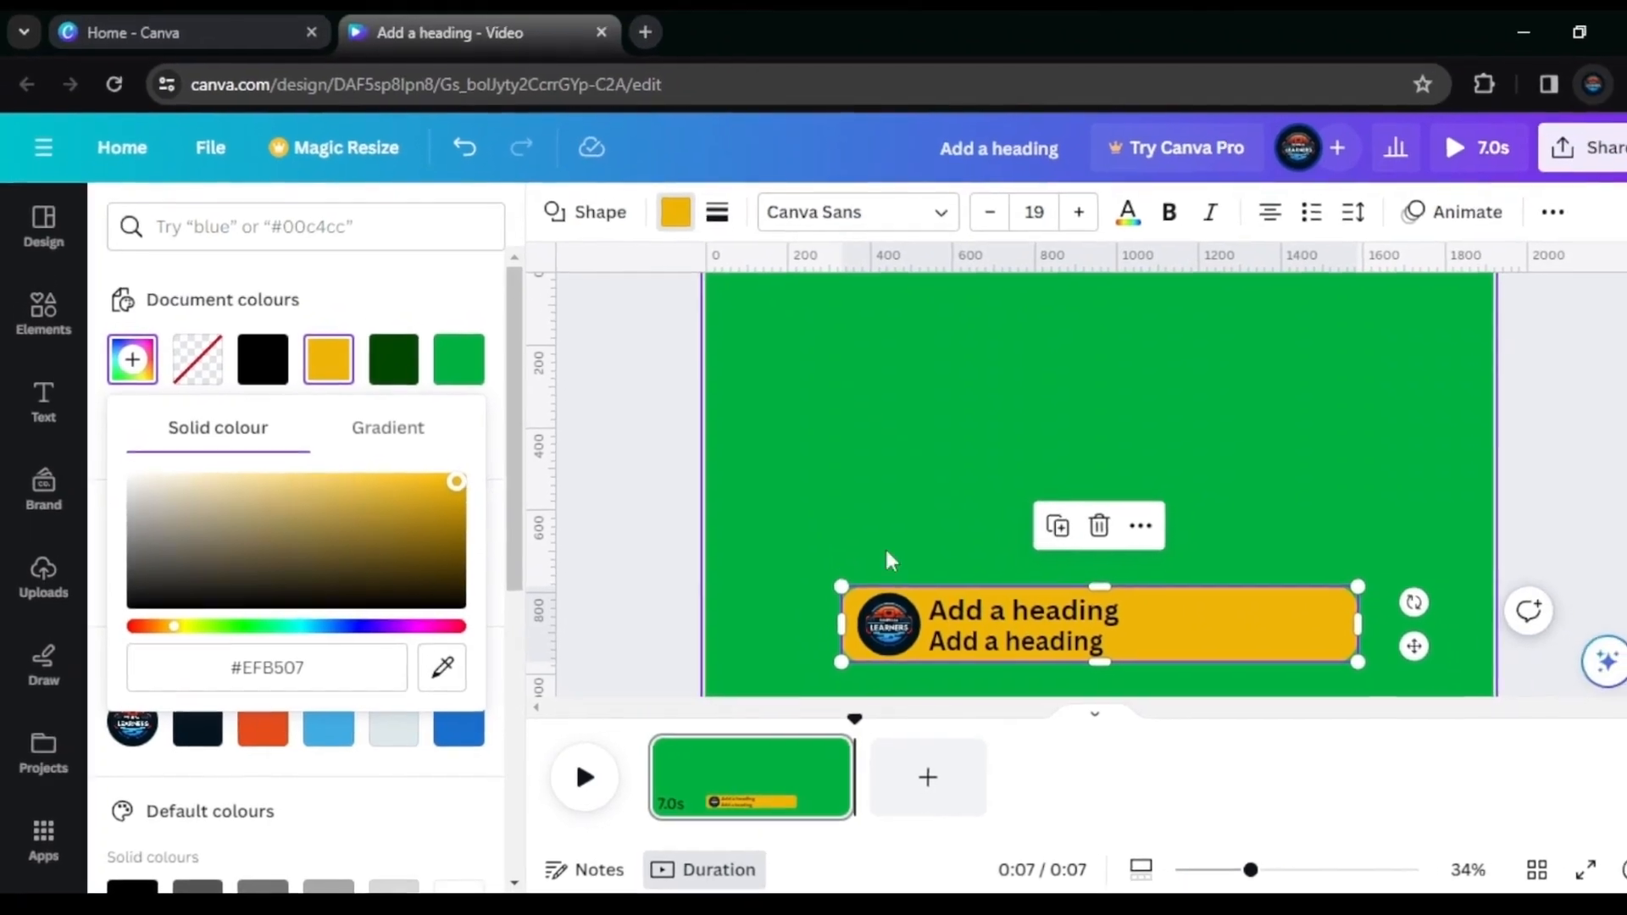
{"action": "left_click", "coordinate": [1381, 510]}
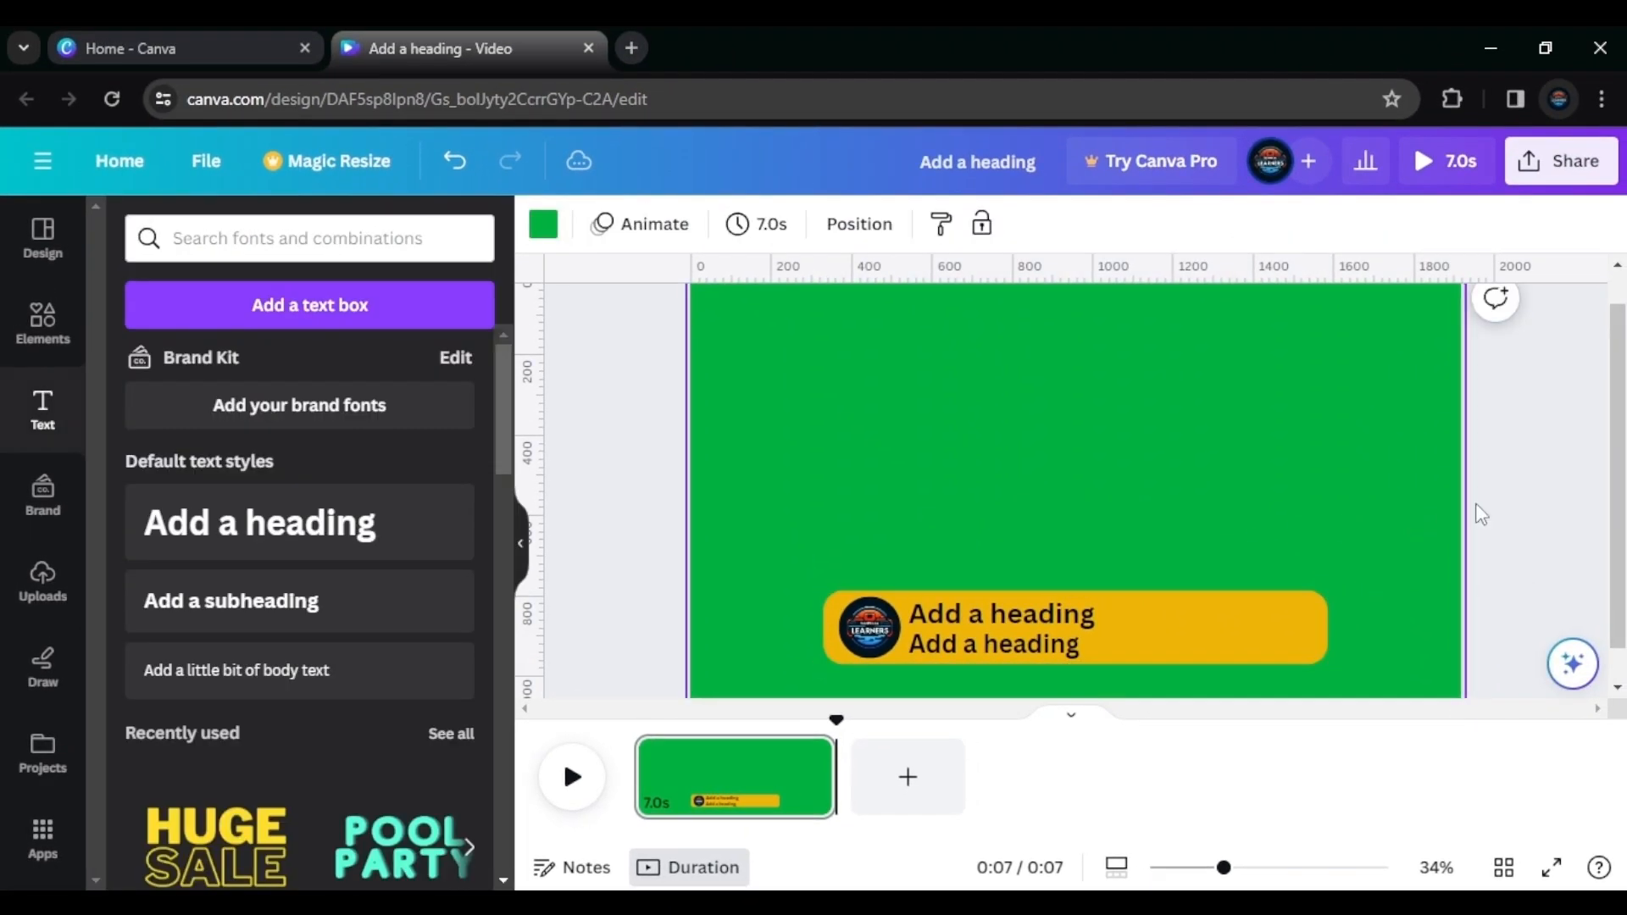
Replace the upper heading's text with "Technical Learners" and shift it right so it starts just beside the logo
{"action": "left_click", "coordinate": [967, 612]}
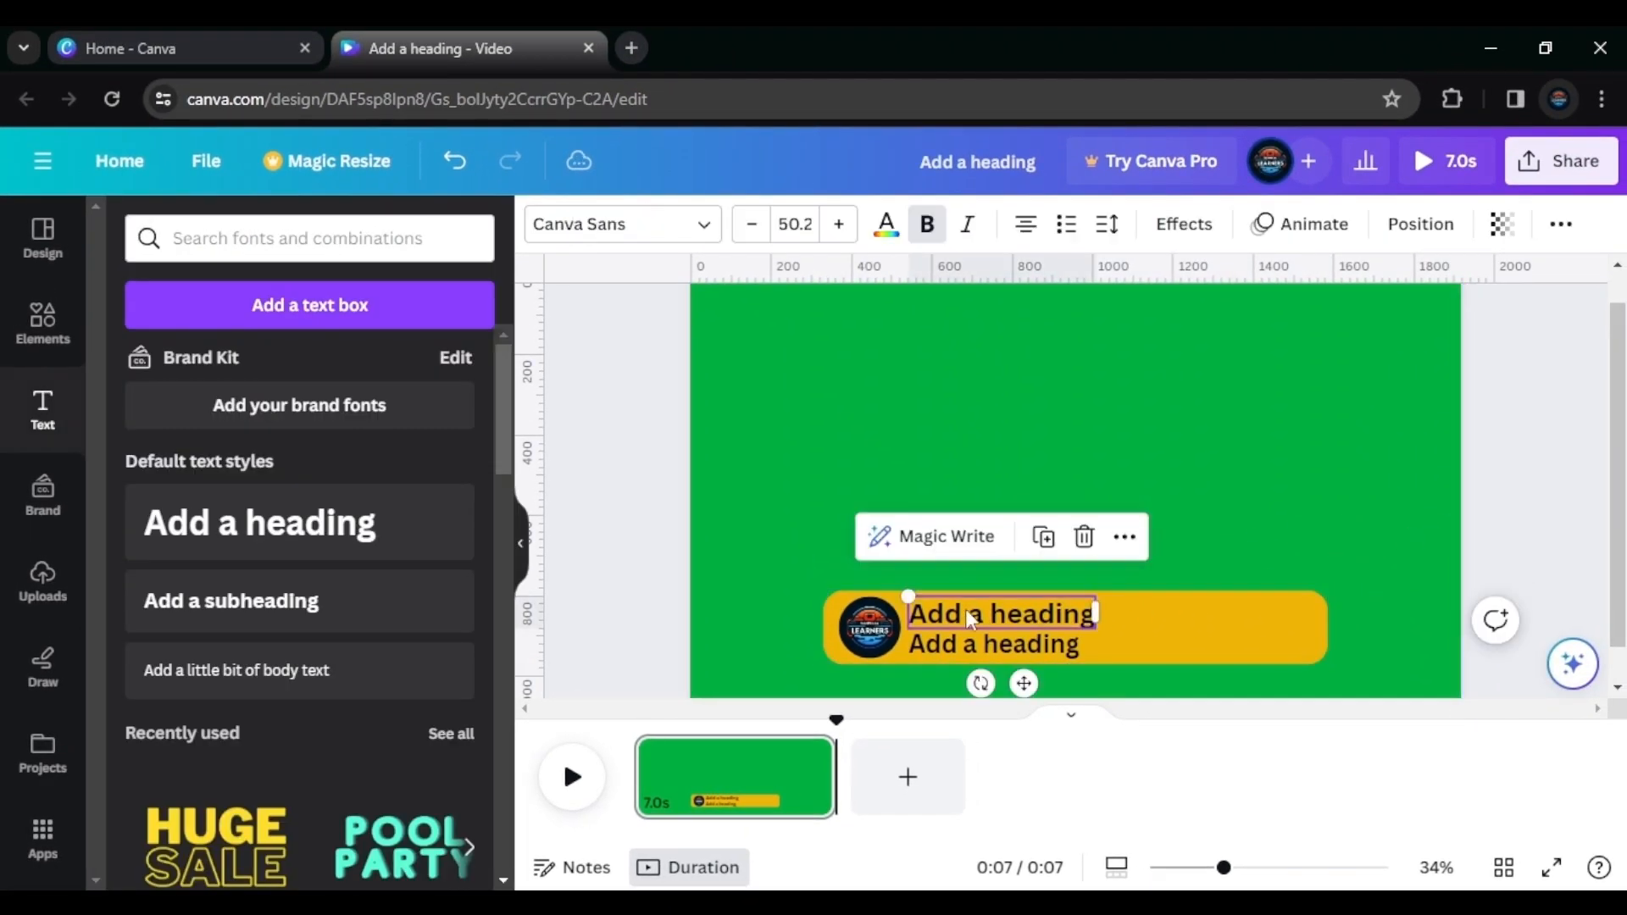
{"action": "double_click", "coordinate": [1039, 611]}
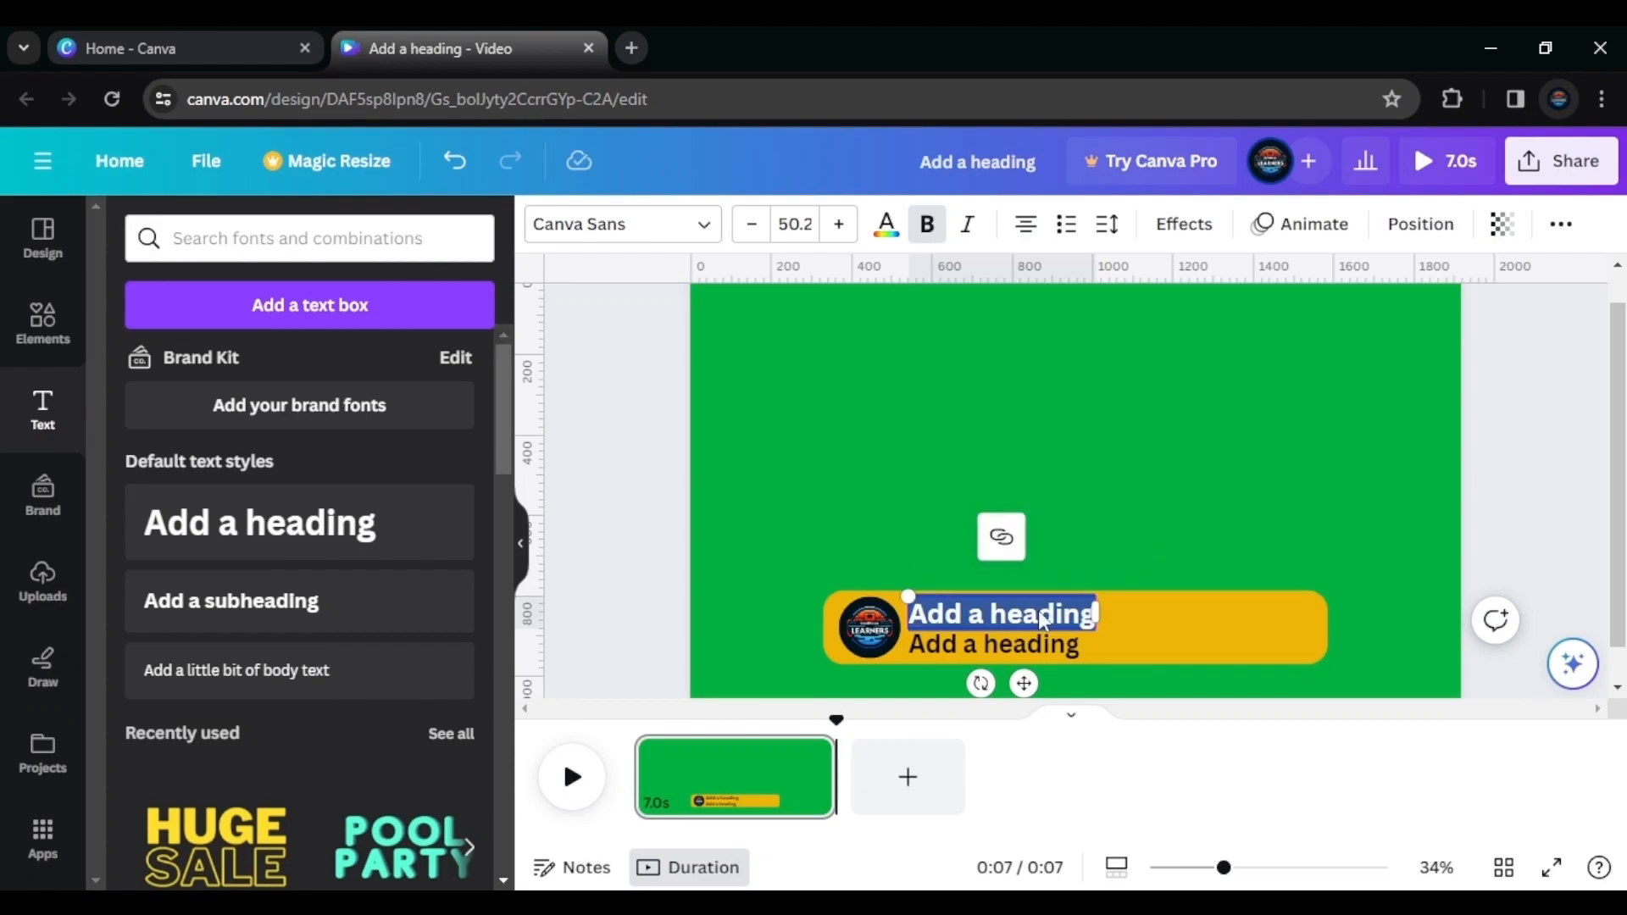
{"action": "type", "text": "Techn"}
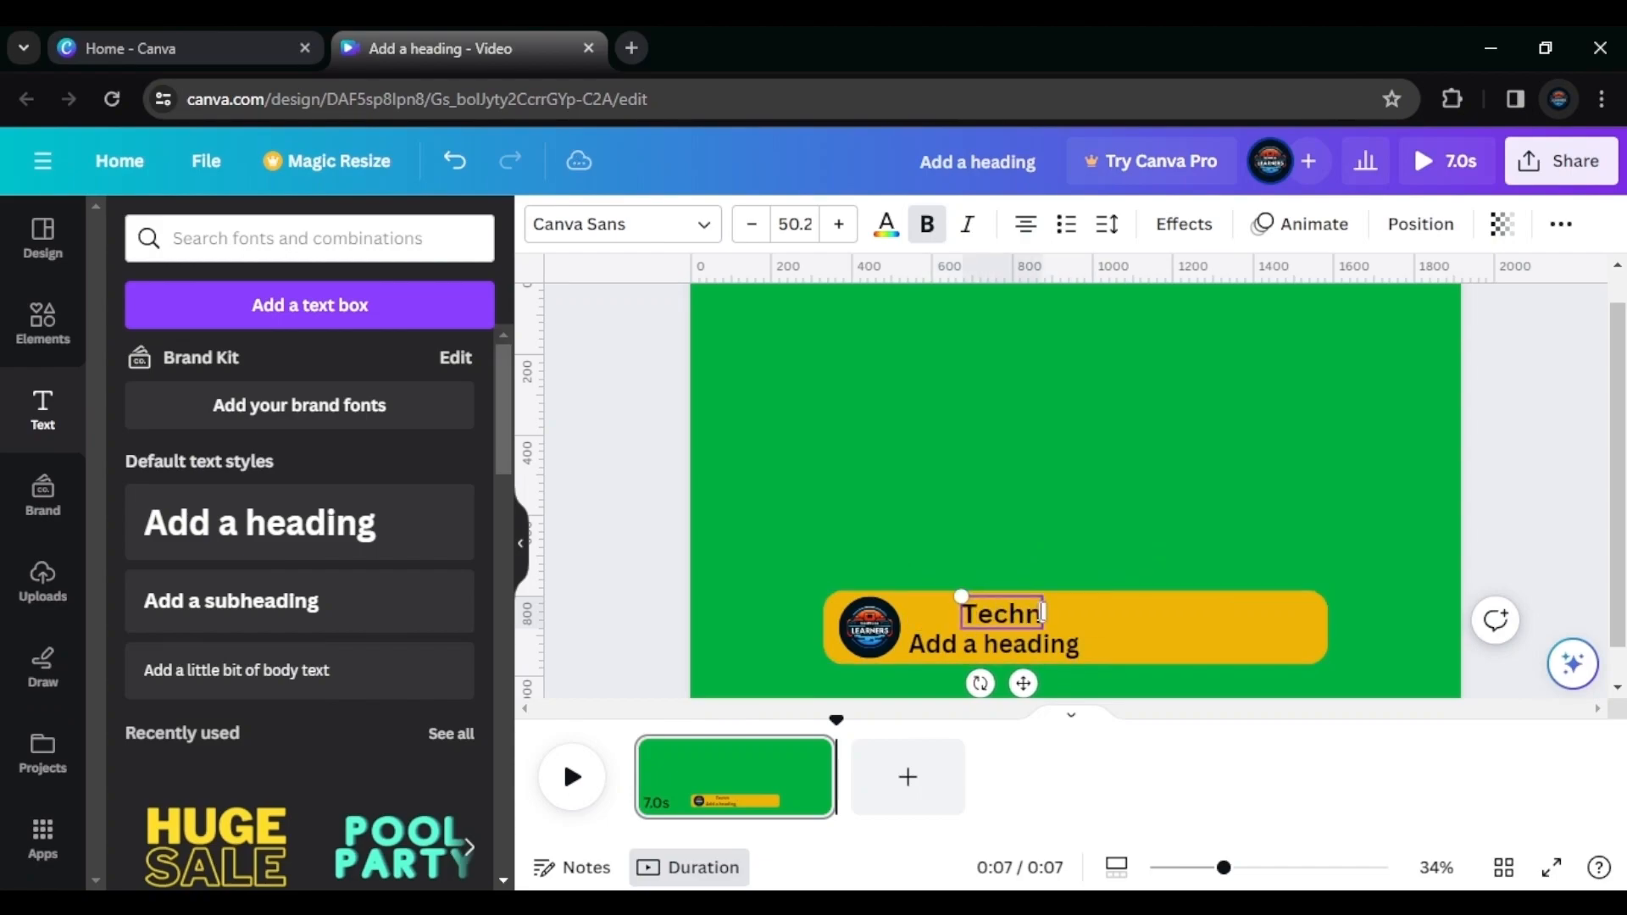
{"action": "type", "text": "ical Learners"}
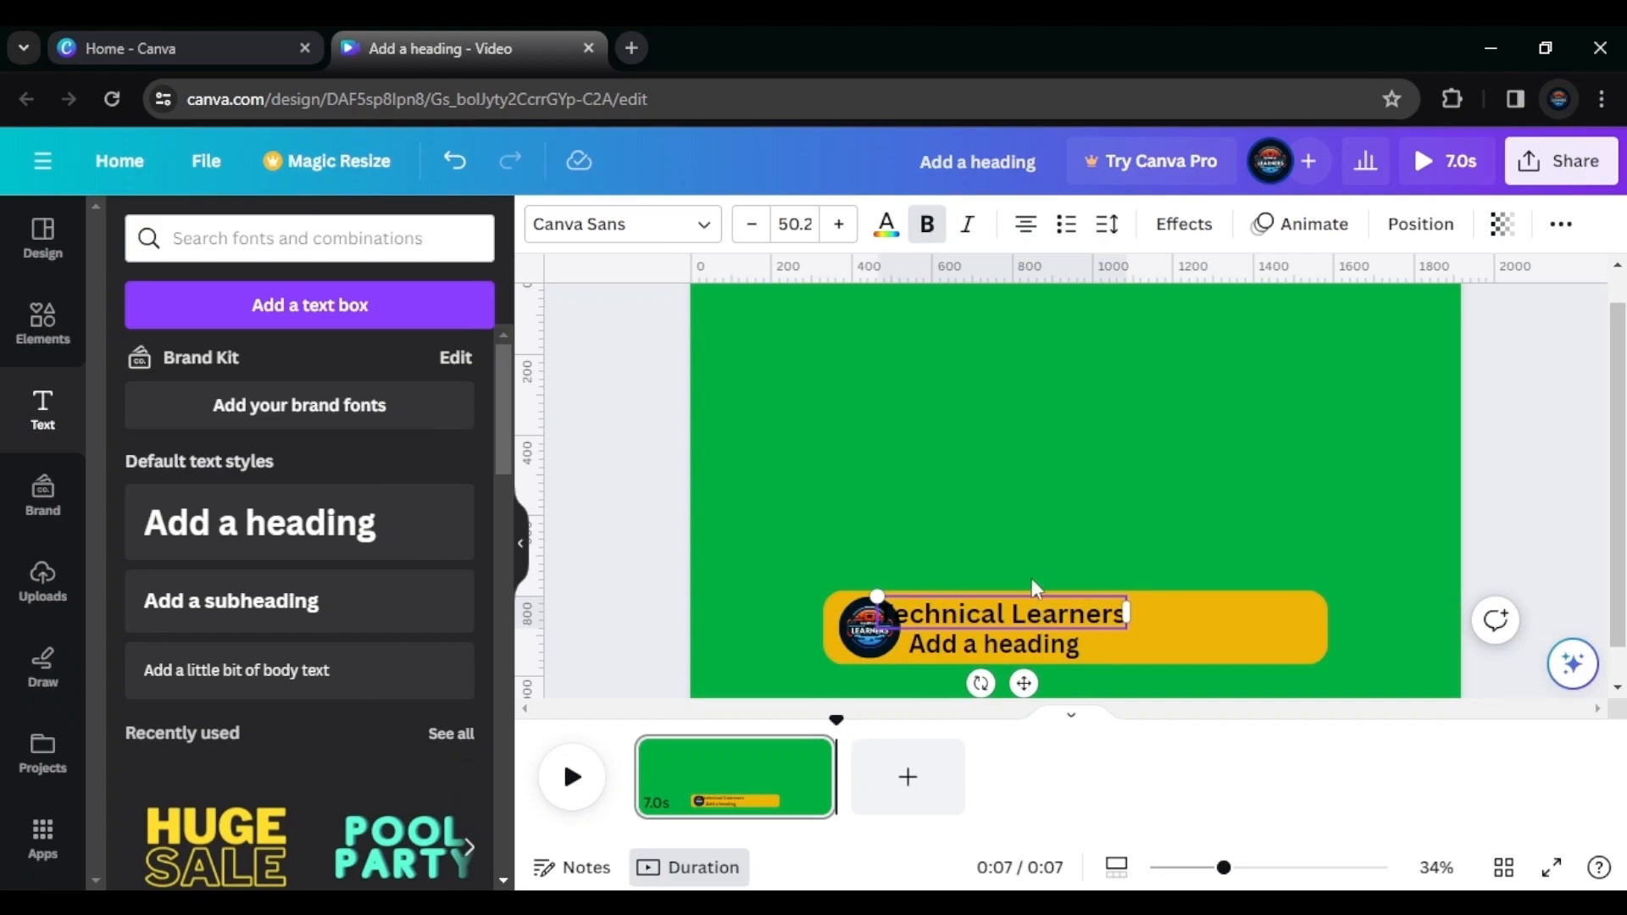
{"action": "left_click", "coordinate": [1024, 542]}
{"action": "left_click", "coordinate": [1033, 603]}
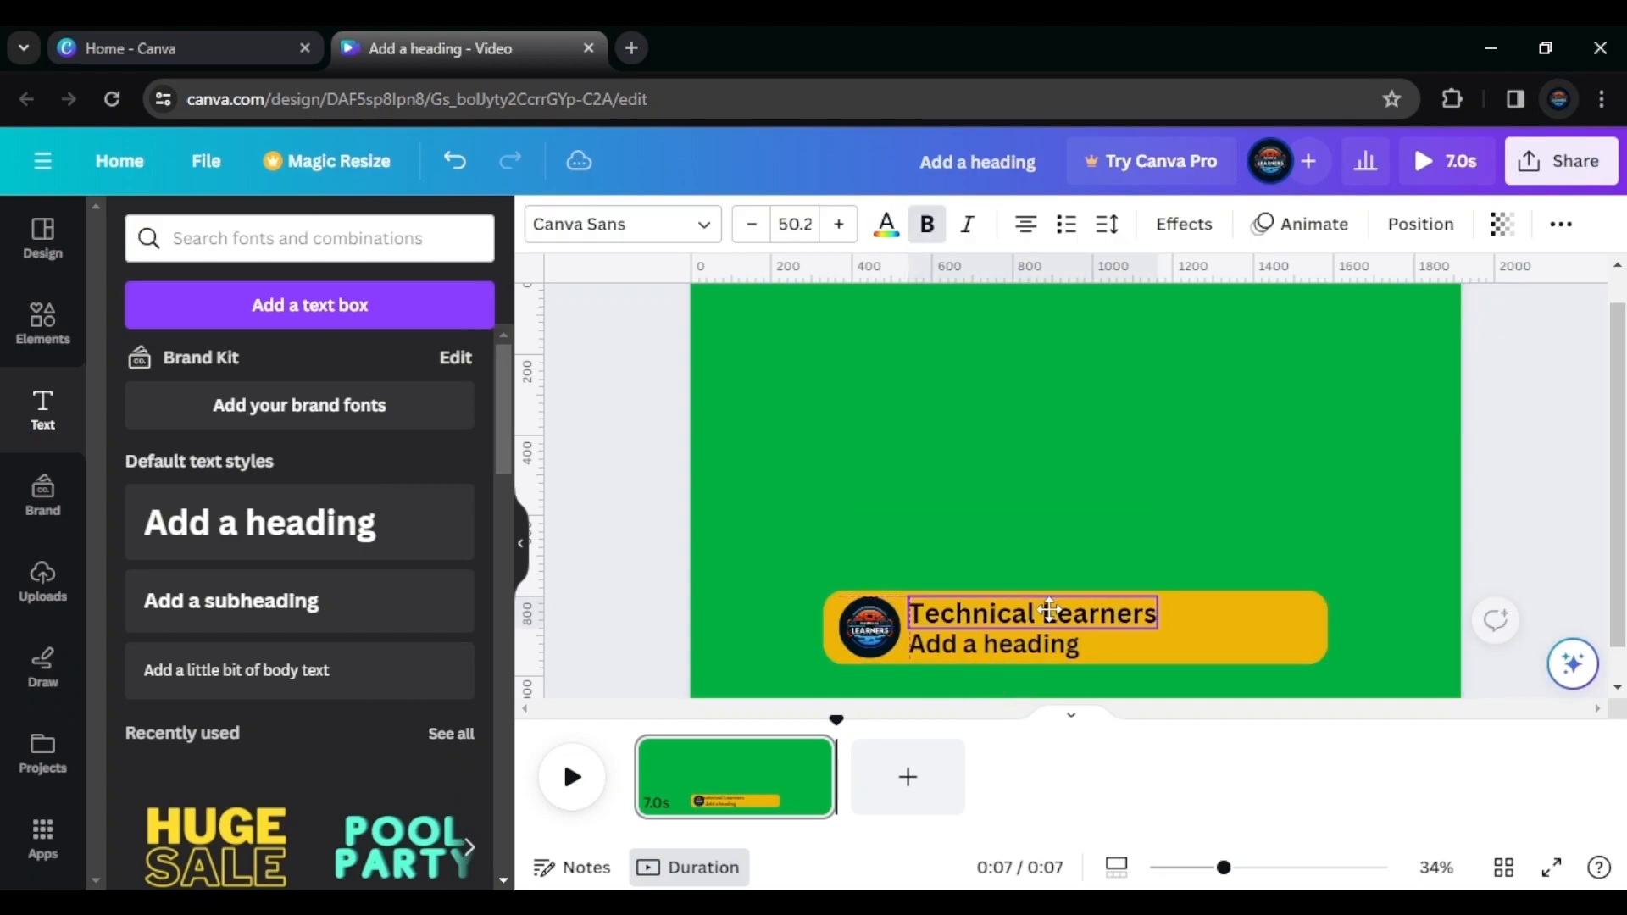
Replace the lower heading's text with "Where Future Meets The Present"
{"action": "left_click", "coordinate": [1025, 647]}
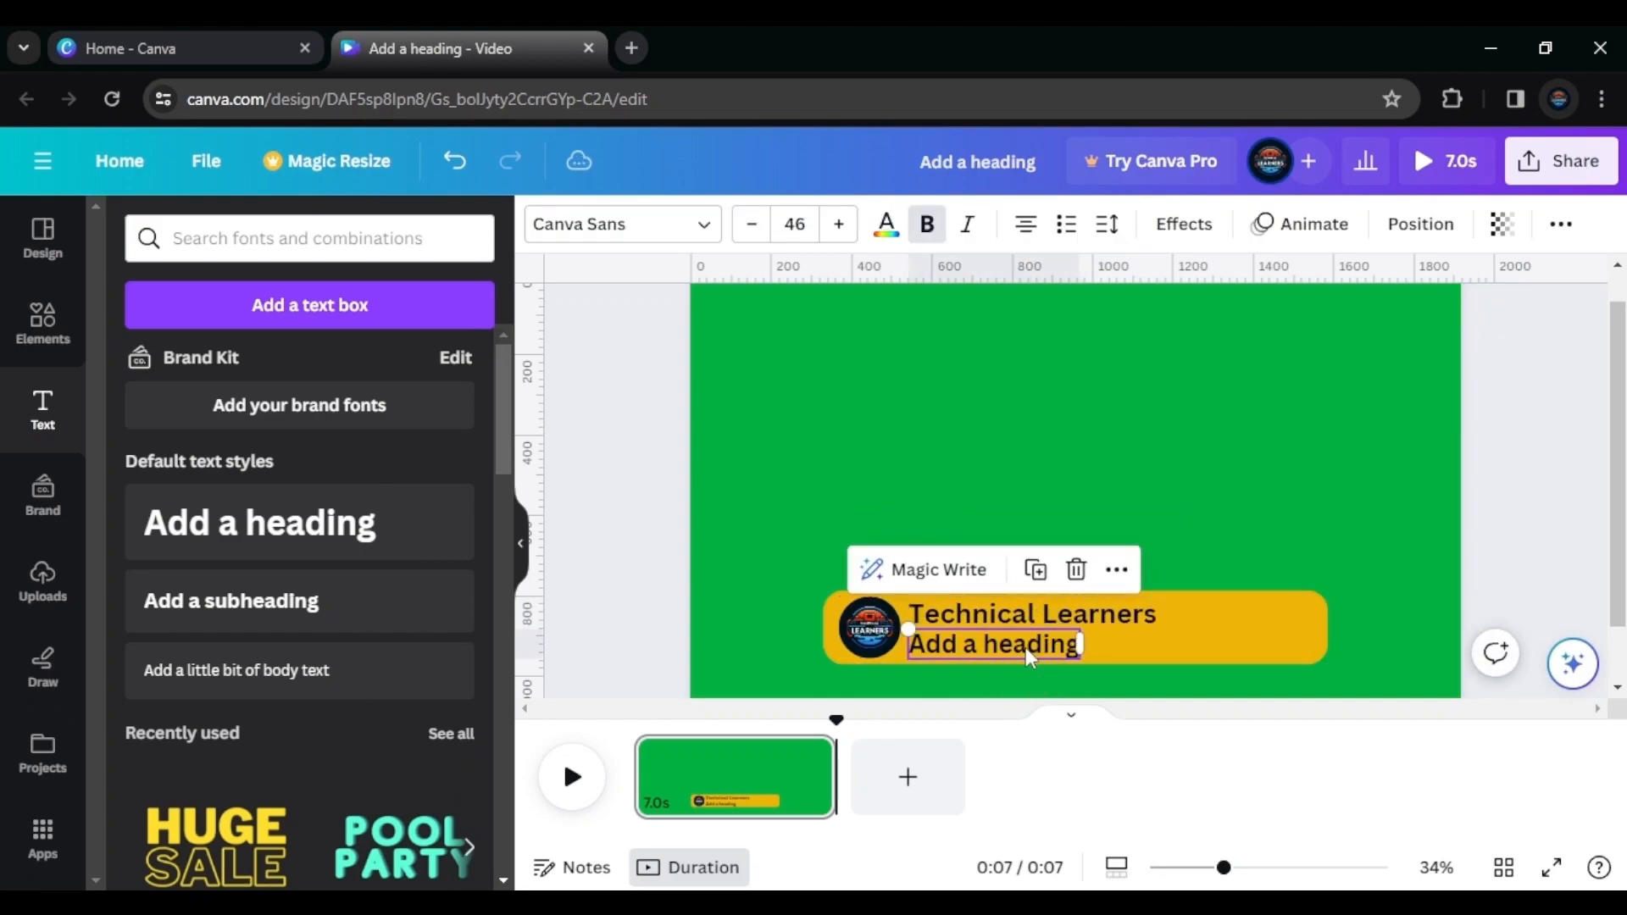
{"action": "left_click", "coordinate": [1025, 647]}
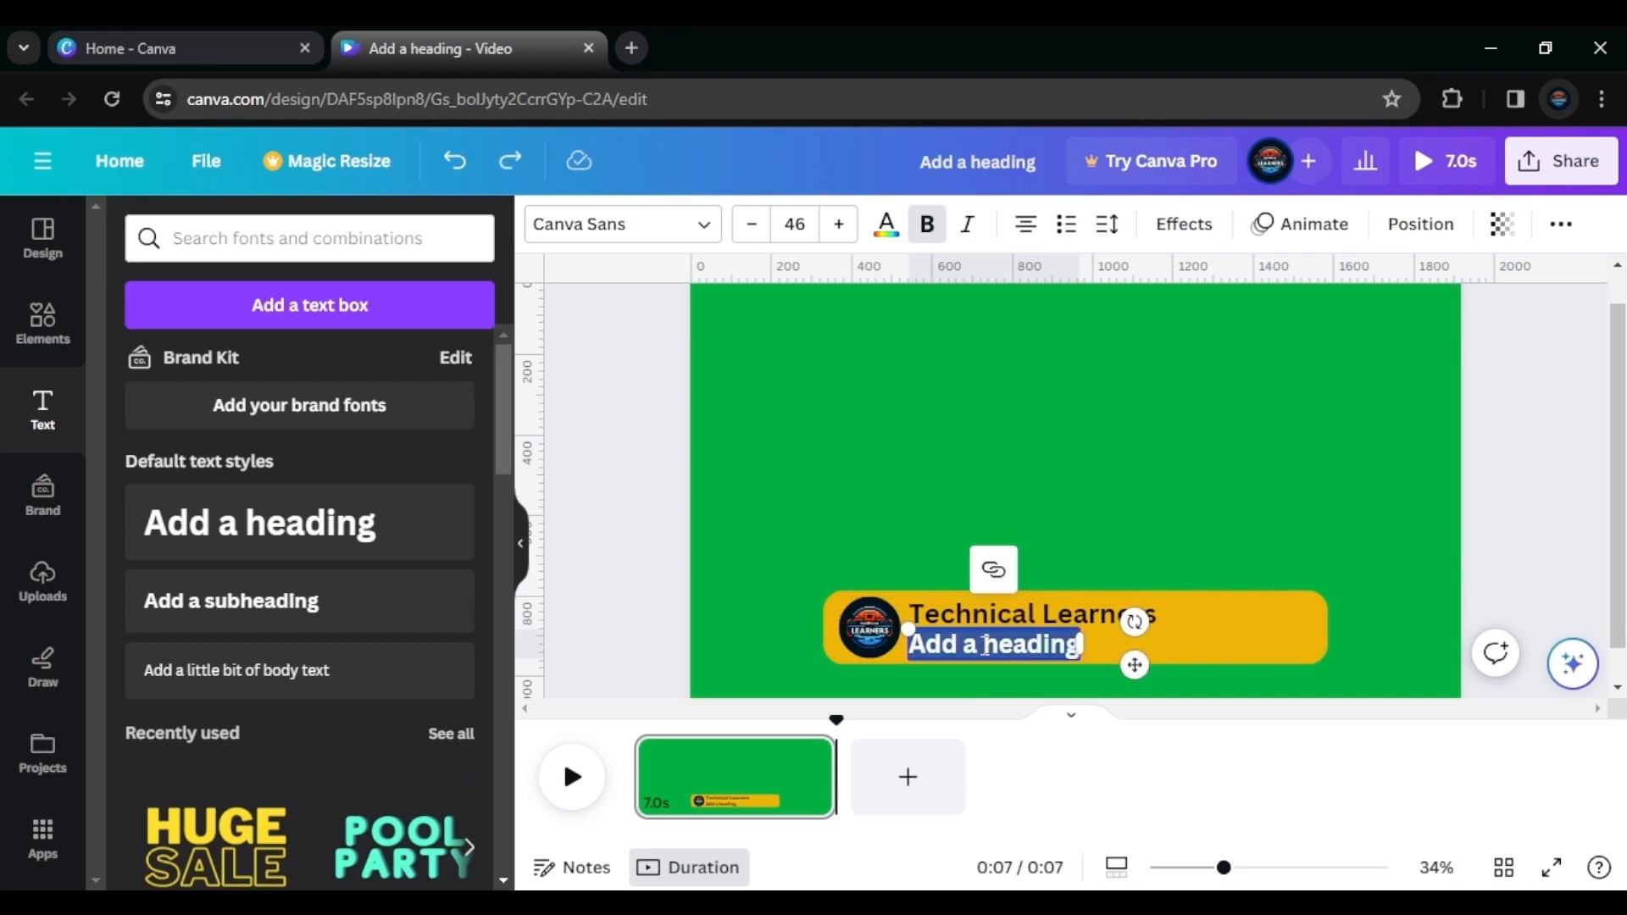
{"action": "type", "text": "Whre"}
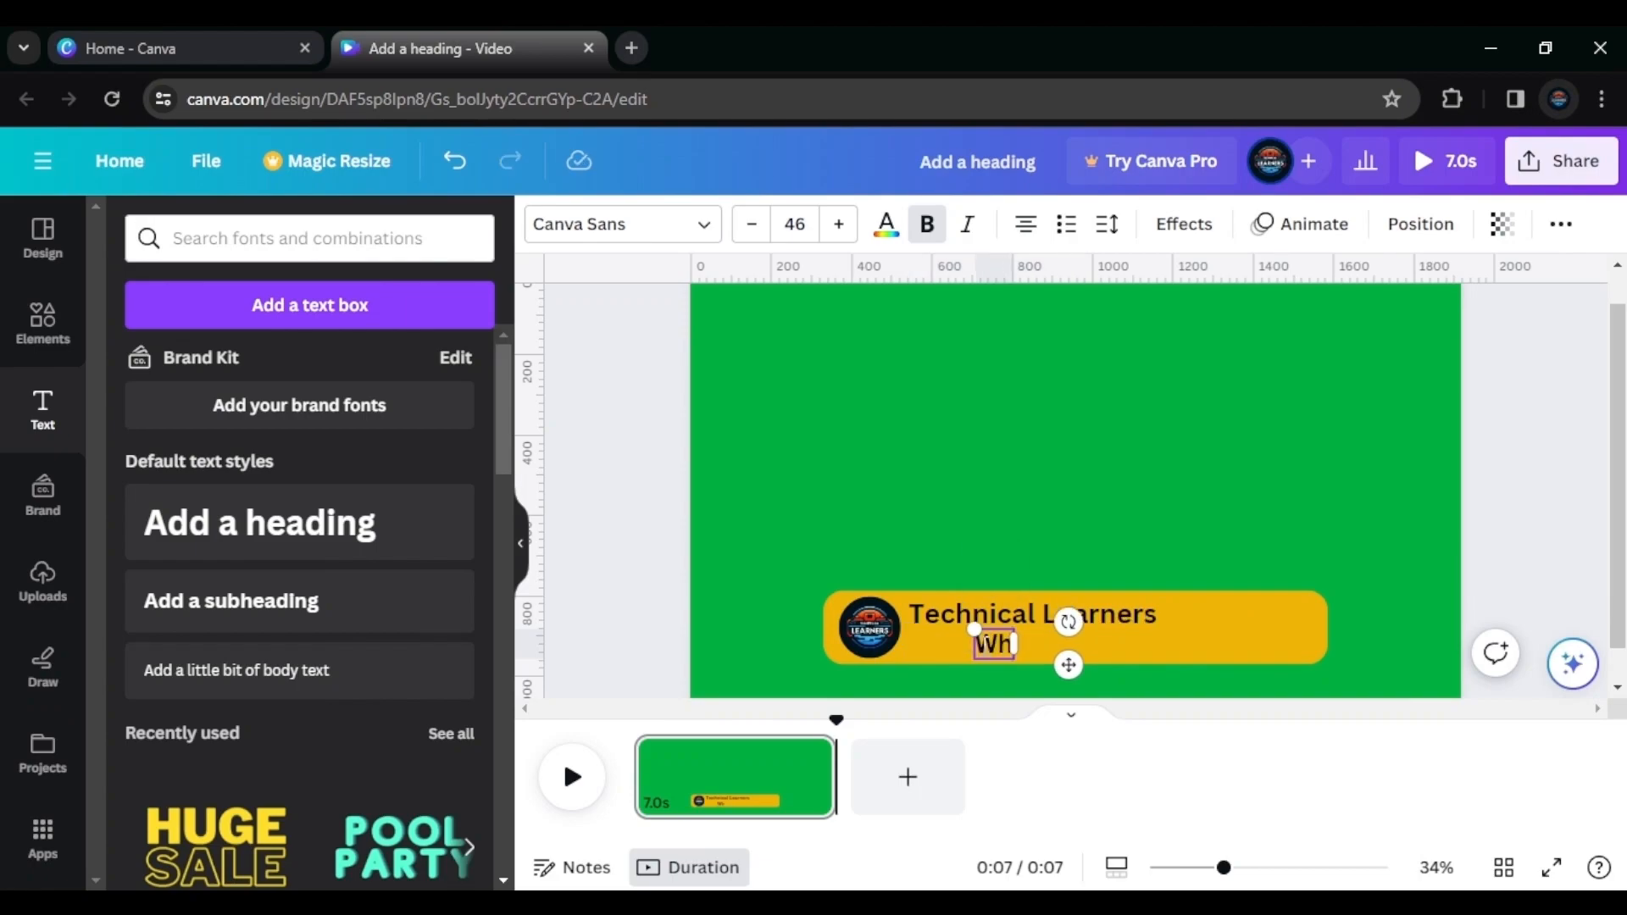
{"action": "key", "text": "BackSpace"}
{"action": "key", "text": "BackSpace"}
{"action": "type", "text": "ere P"}
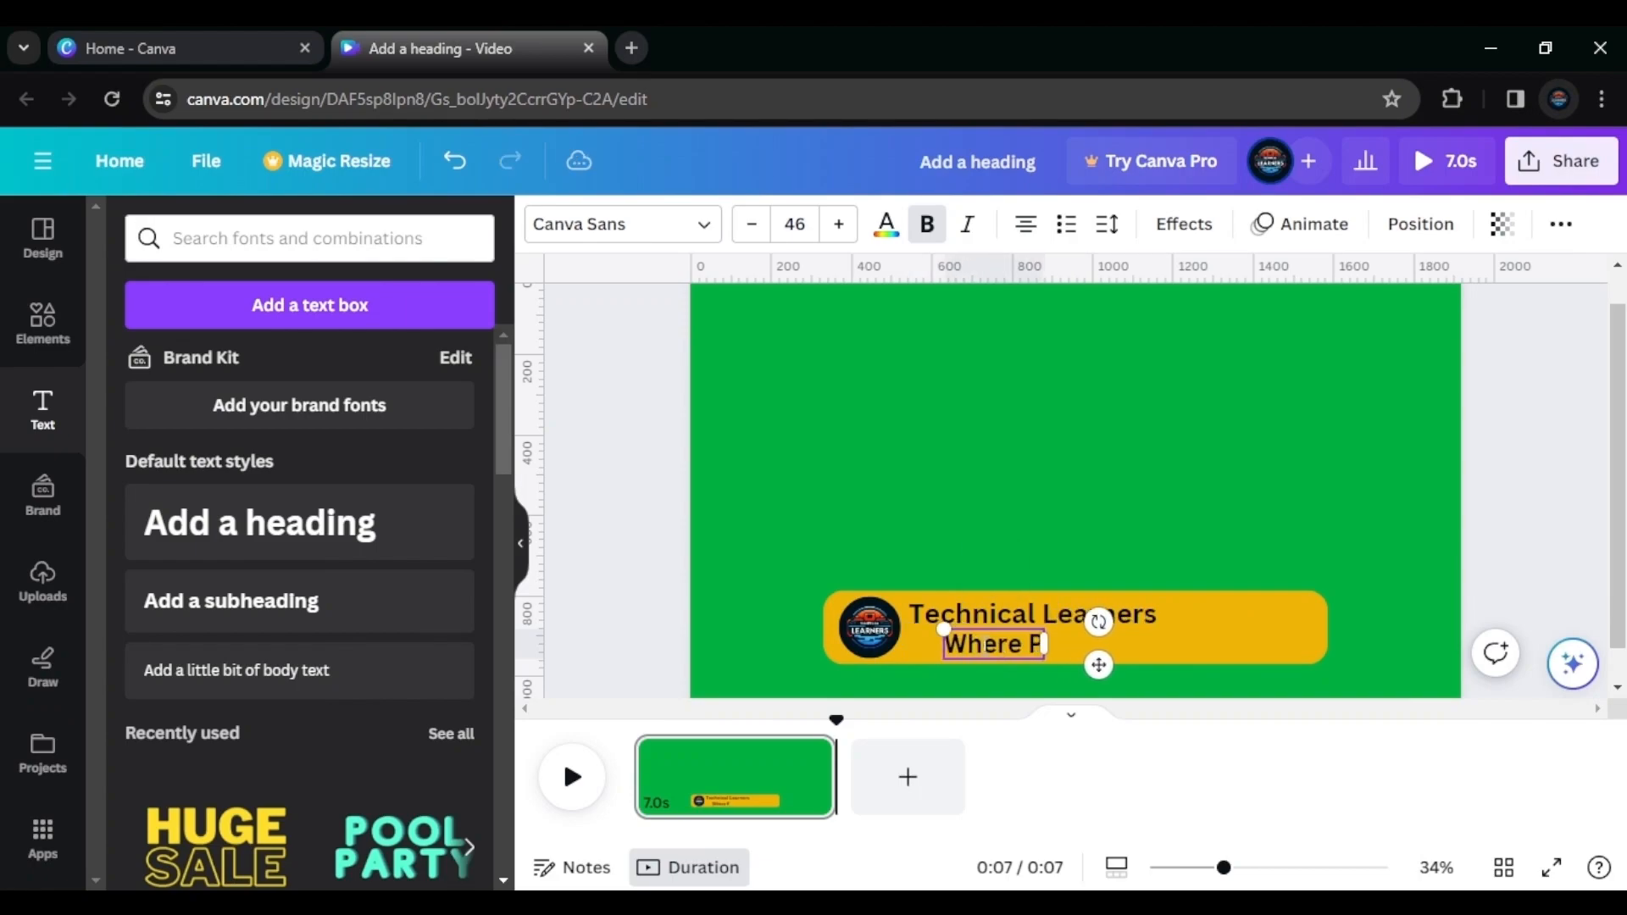
{"action": "key", "text": "BackSpace"}
{"action": "type", "text": "Fu"}
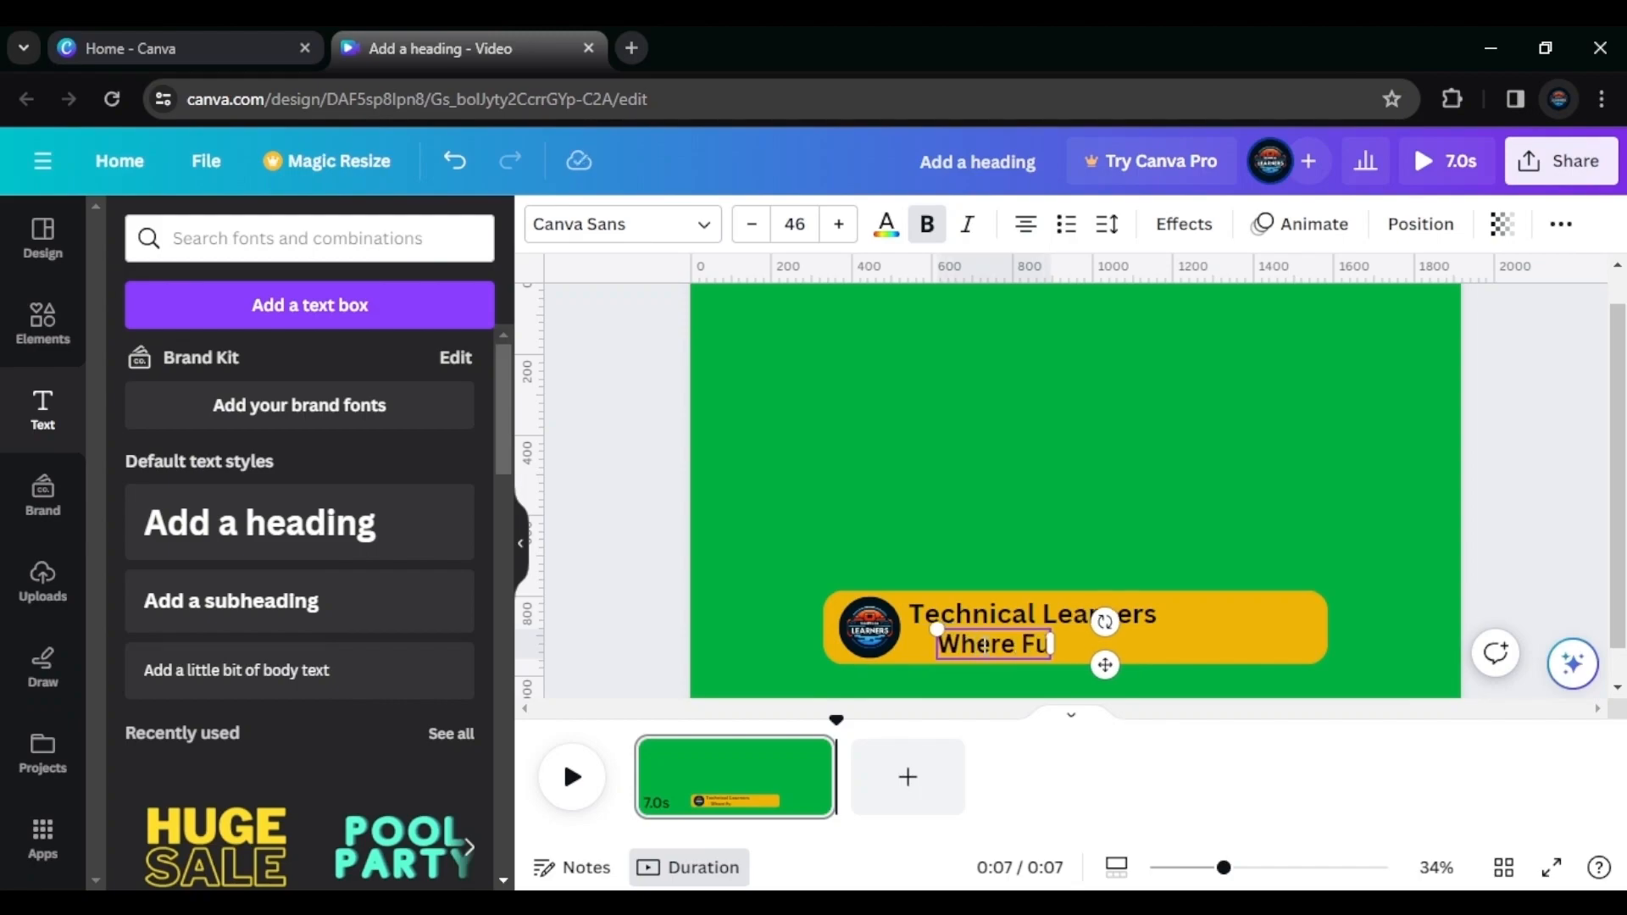
{"action": "type", "text": "tu"}
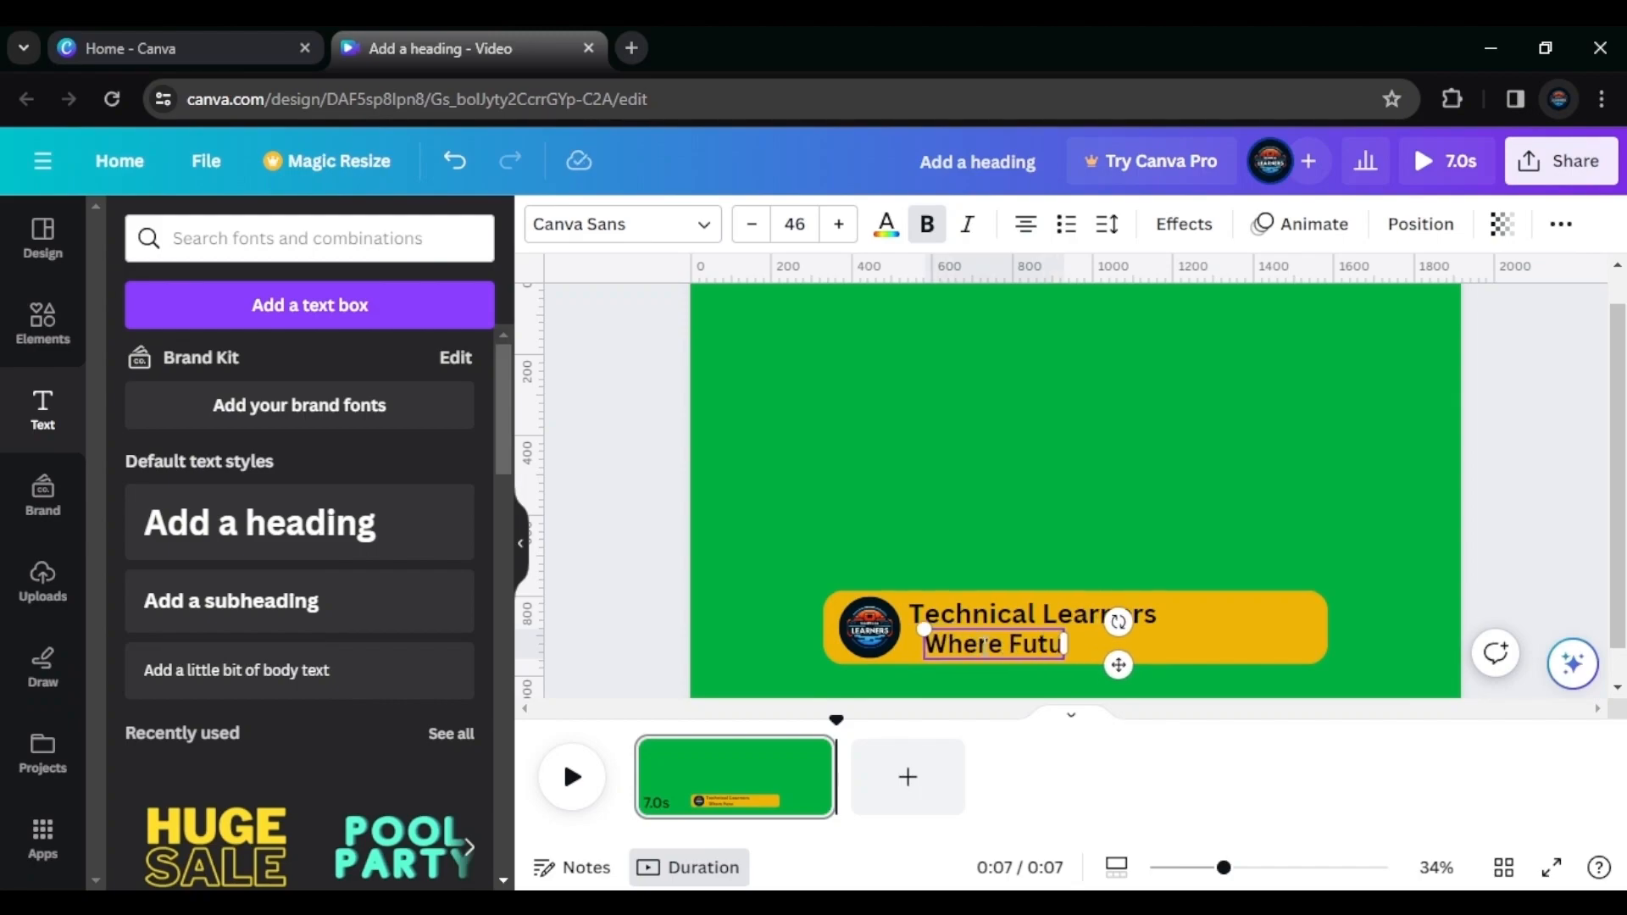
{"action": "type", "text": "re Meets The"}
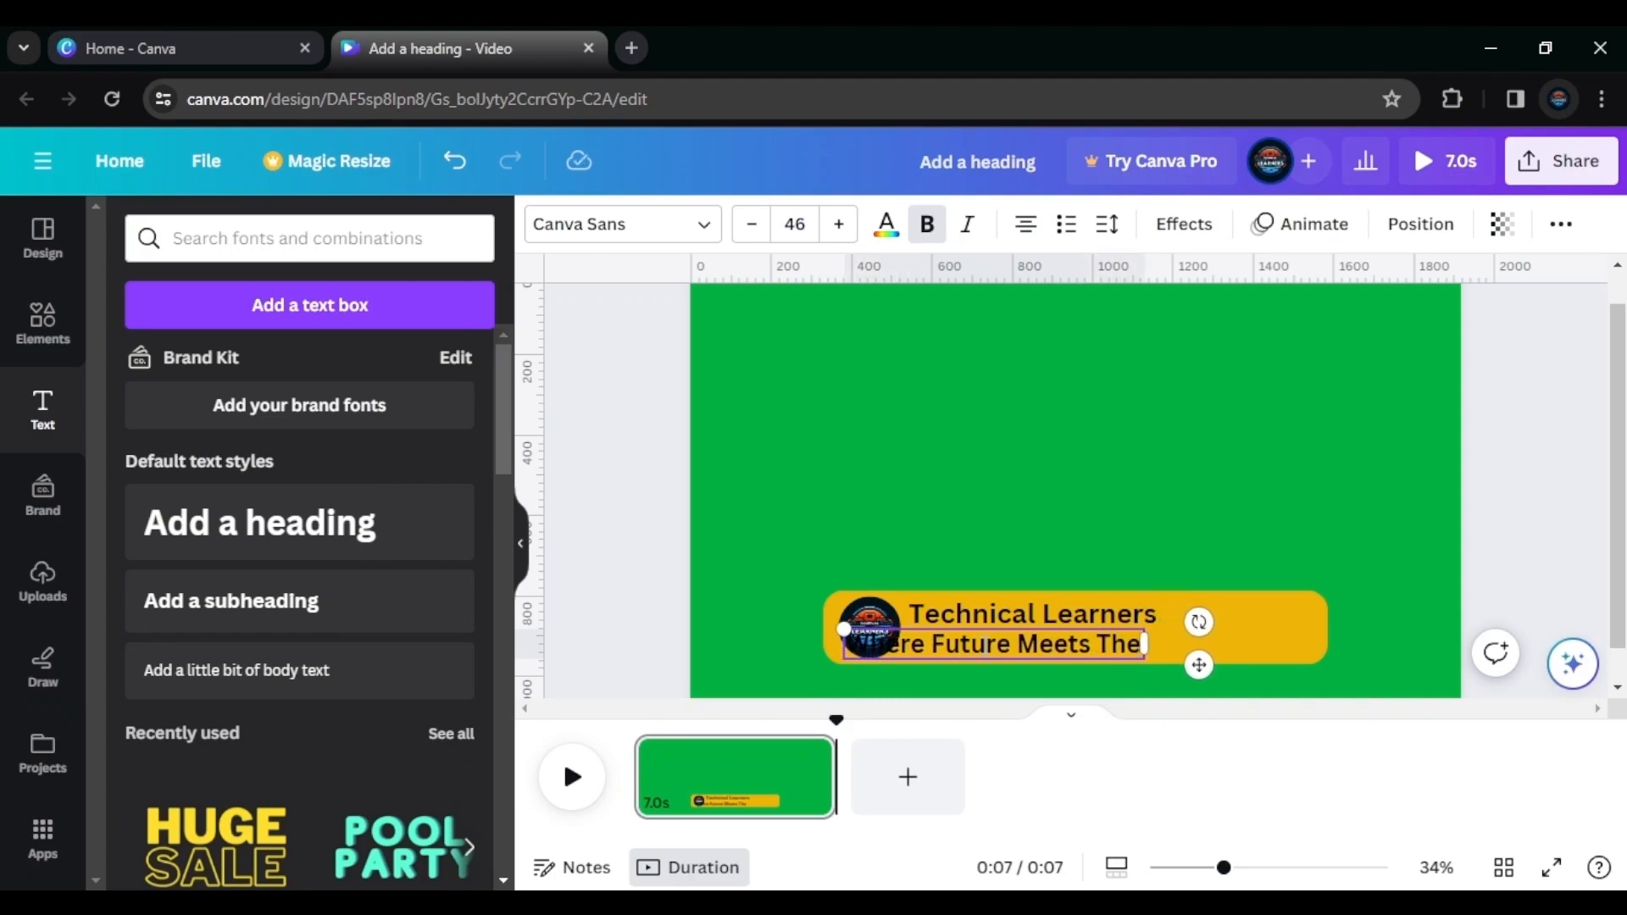
{"action": "type", "text": " Present"}
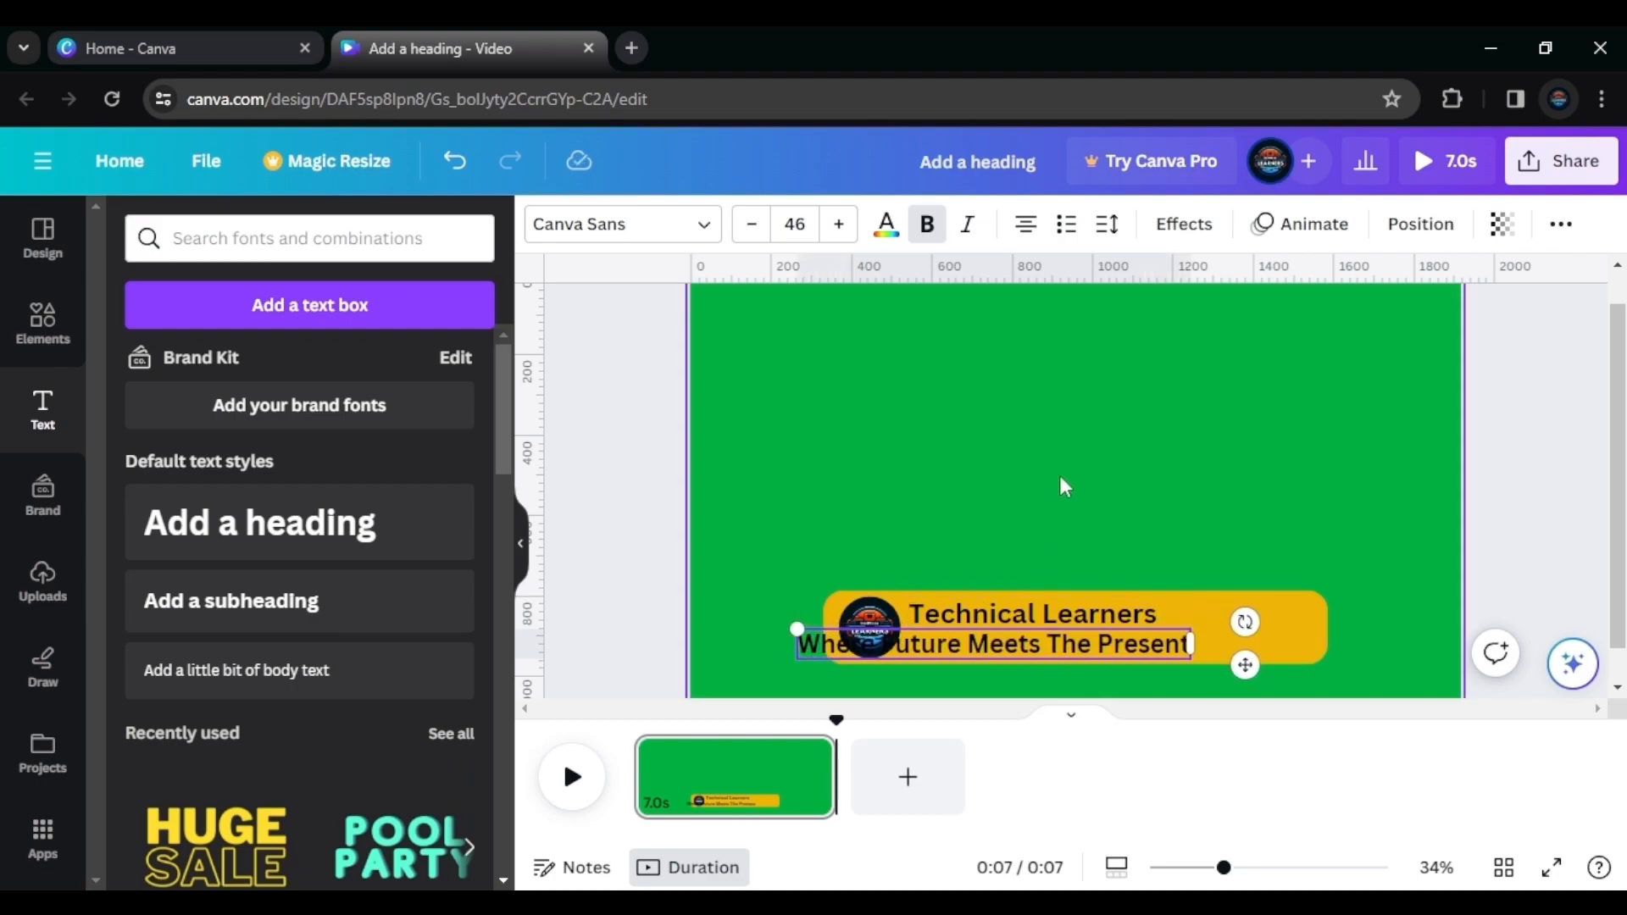
Shift the "Where Future Meets The Present" line right so it starts beside the logo, directly under "Technical Learners"
{"action": "left_click", "coordinate": [1059, 476]}
{"action": "left_click", "coordinate": [1149, 651]}
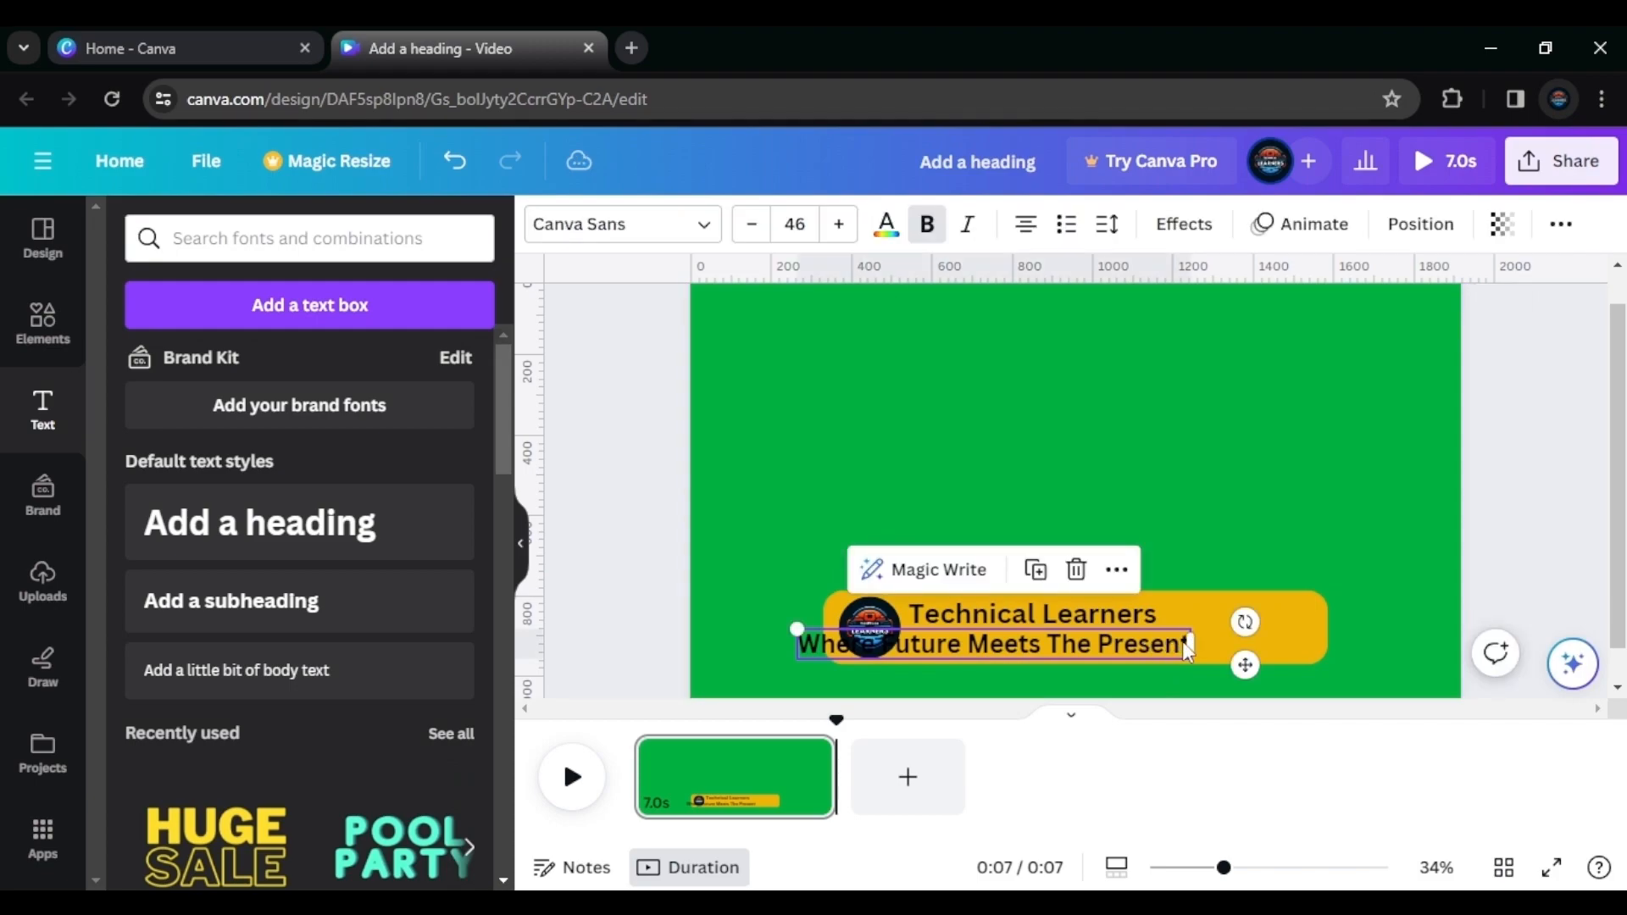
{"action": "left_click", "coordinate": [1136, 646]}
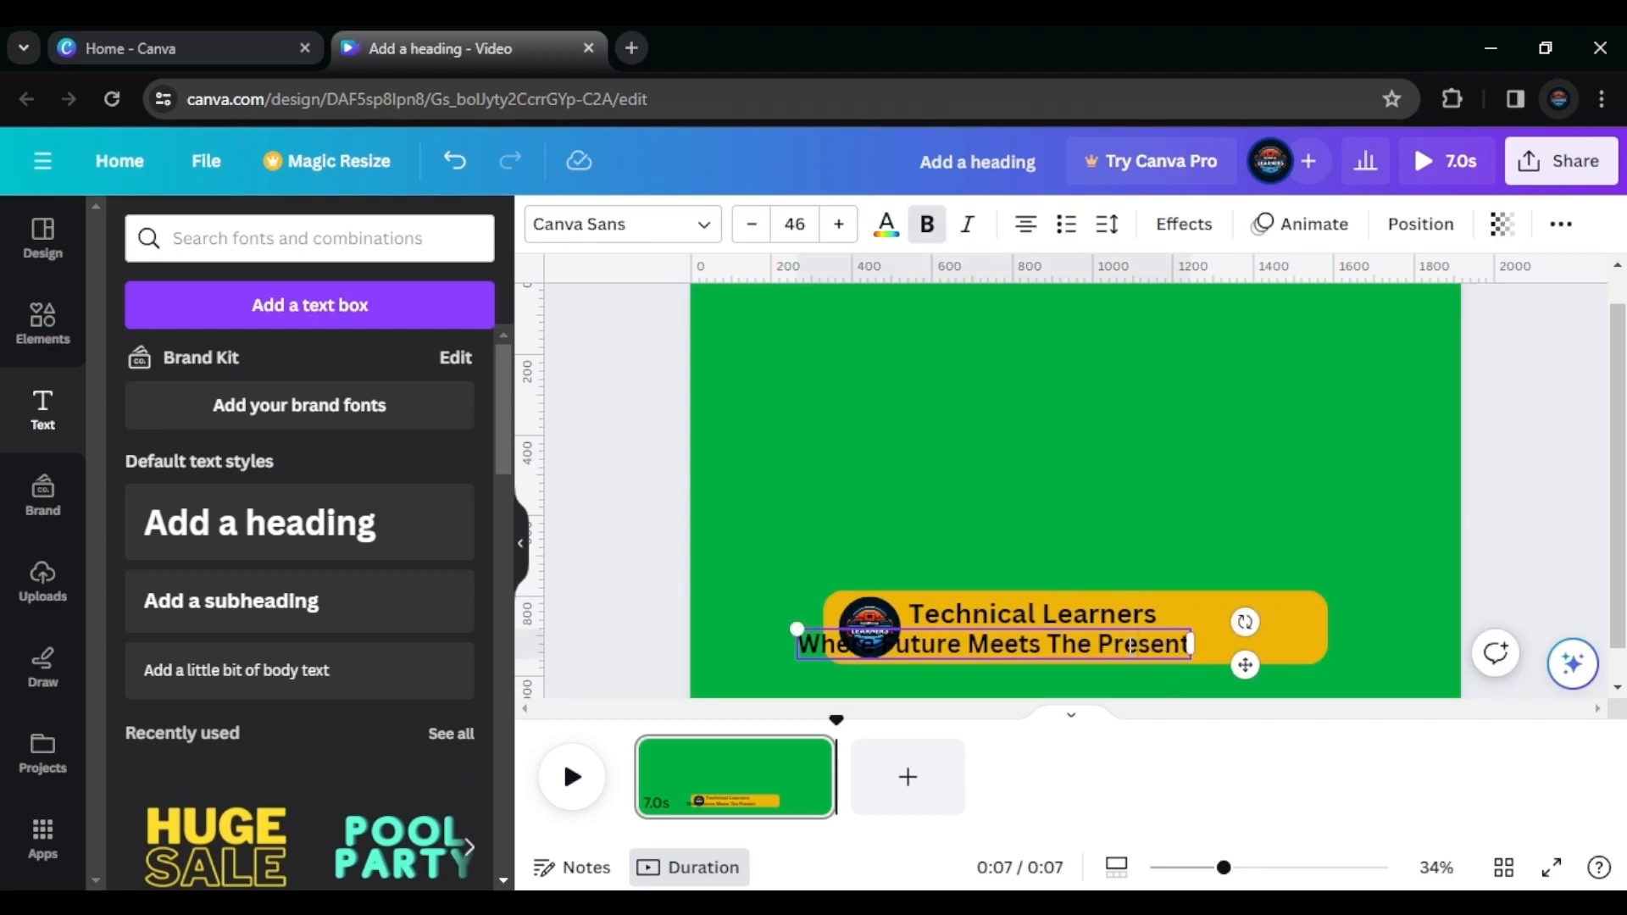
{"action": "left_click_drag", "start_coordinate": [1127, 648], "coordinate": [1238, 639]}
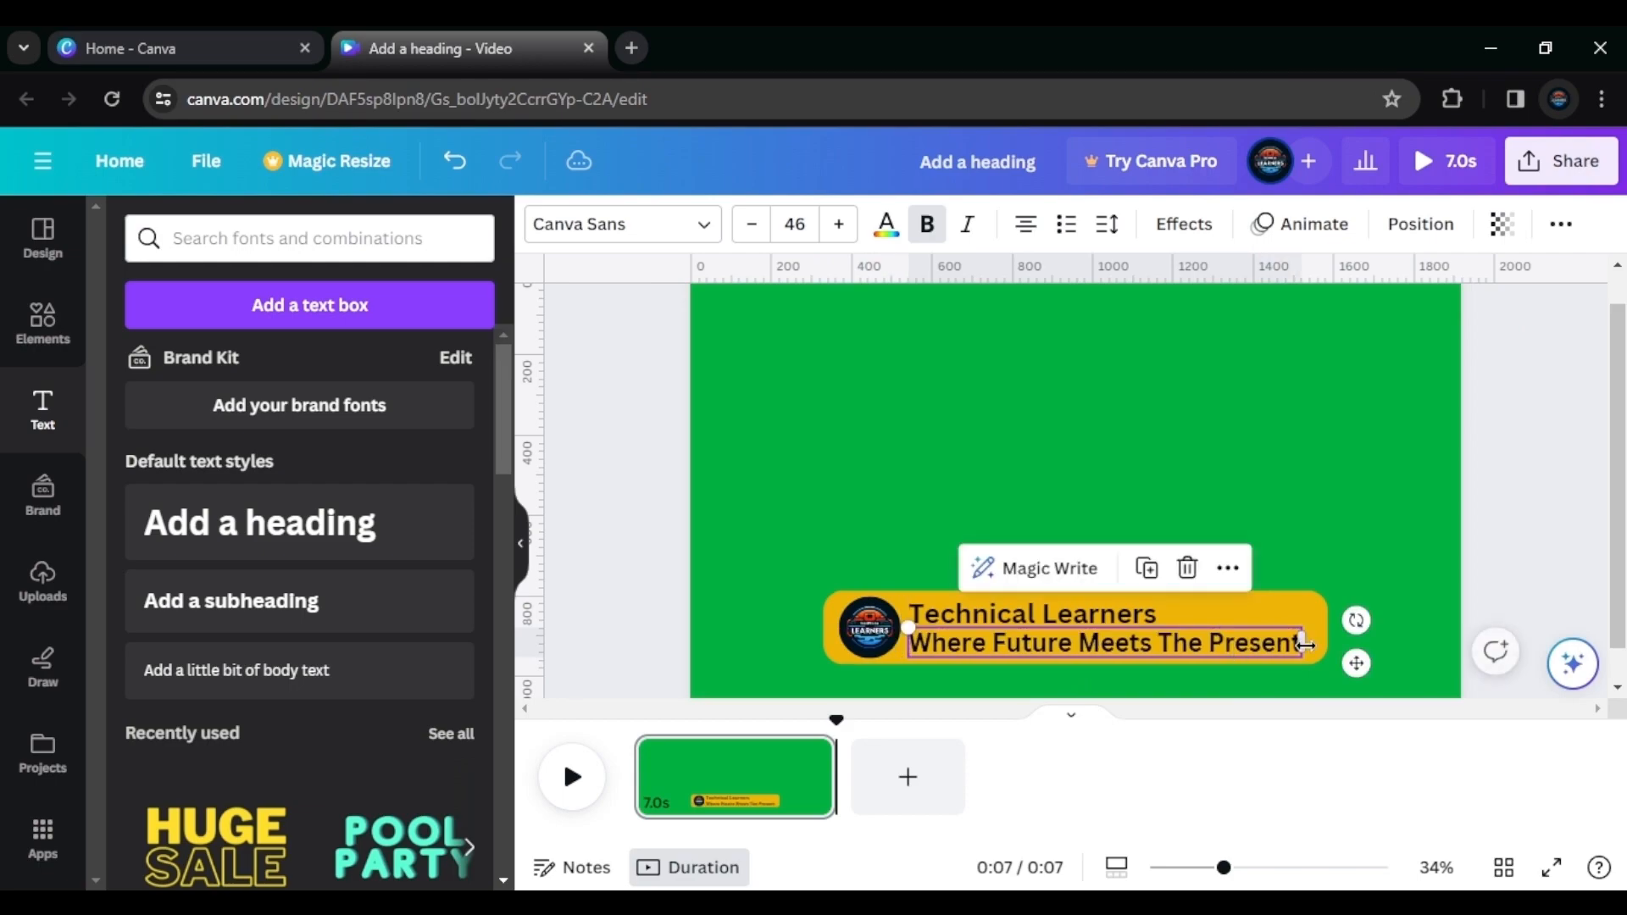
Set the font size of both text lines, "Technical Learners" and the tagline below it, to 30
{"action": "left_click", "coordinate": [1080, 616]}
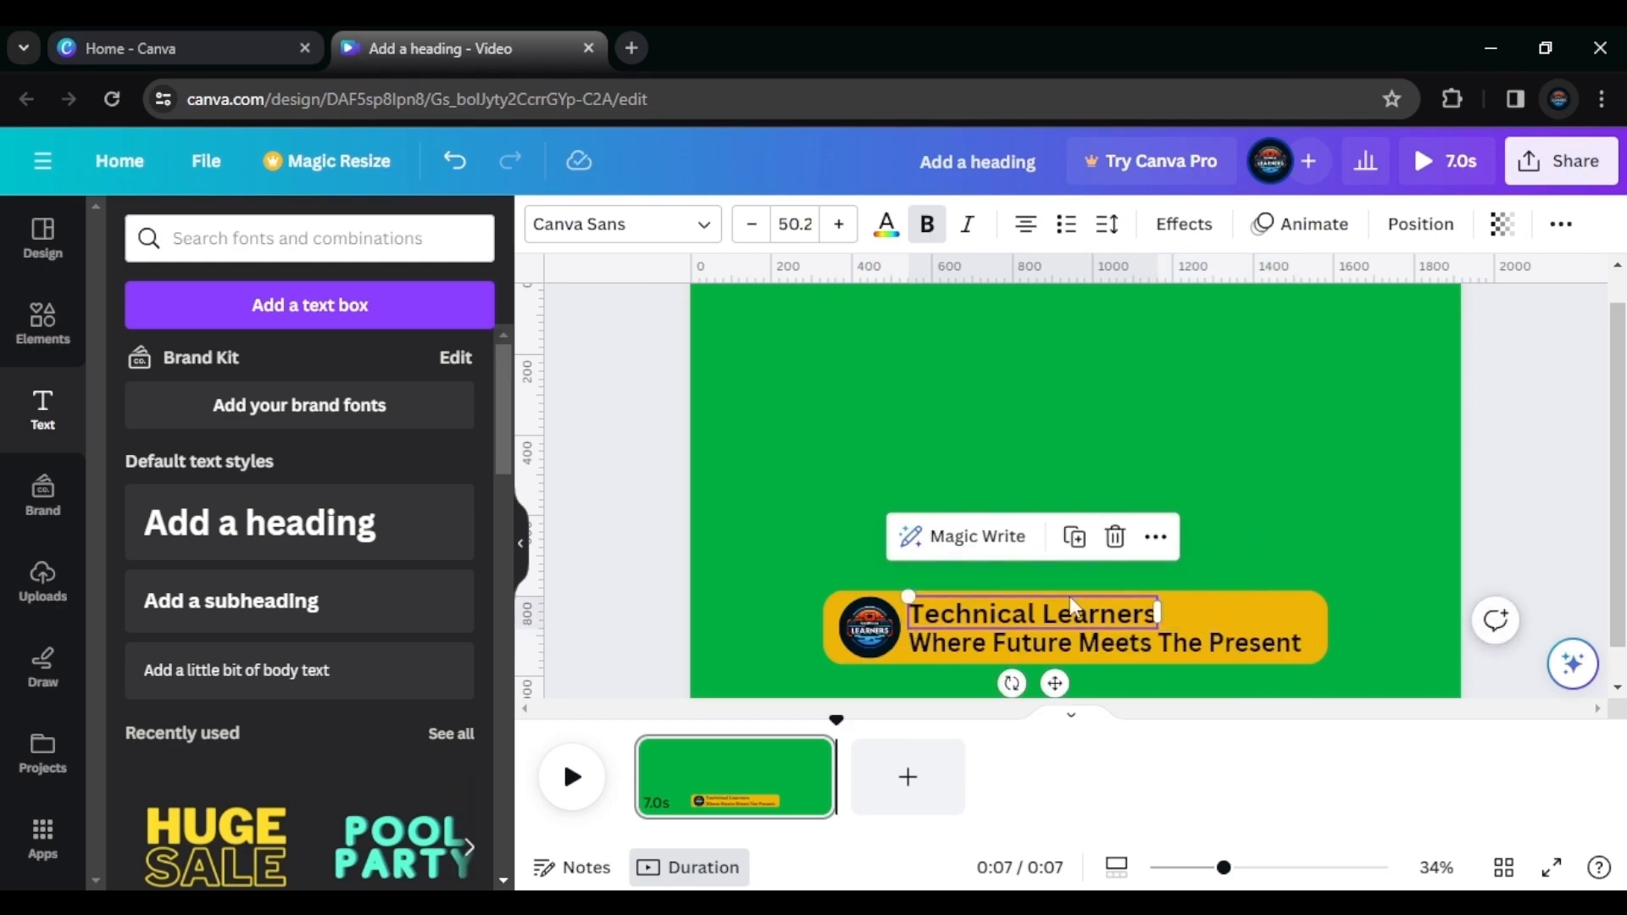
{"action": "left_click", "coordinate": [796, 225]}
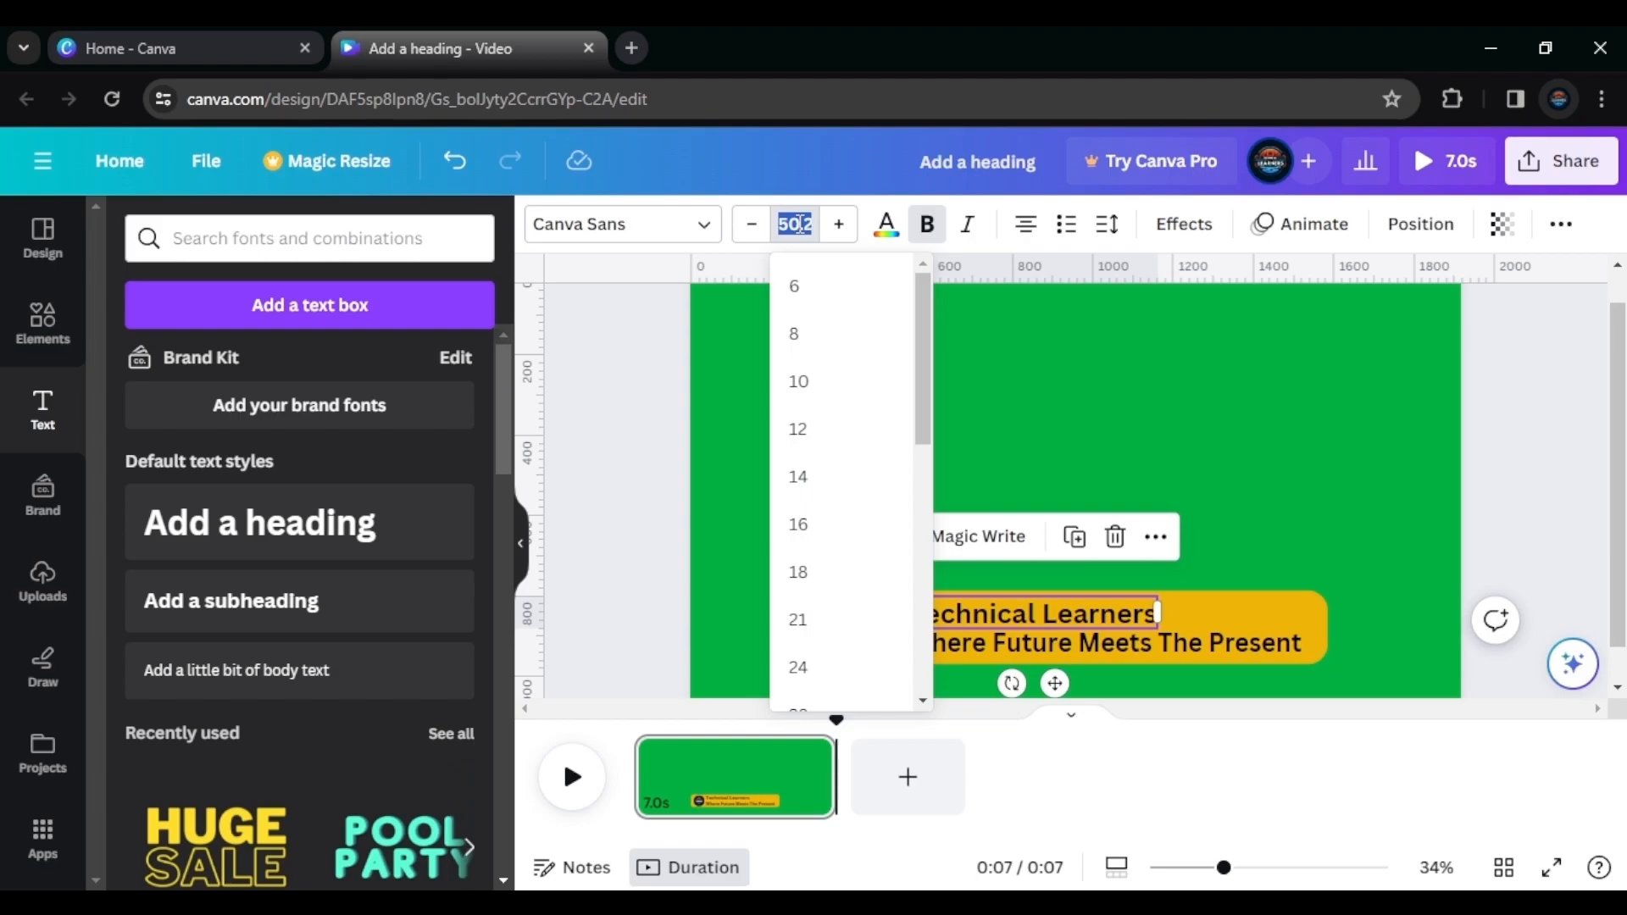
{"action": "key", "text": "Return"}
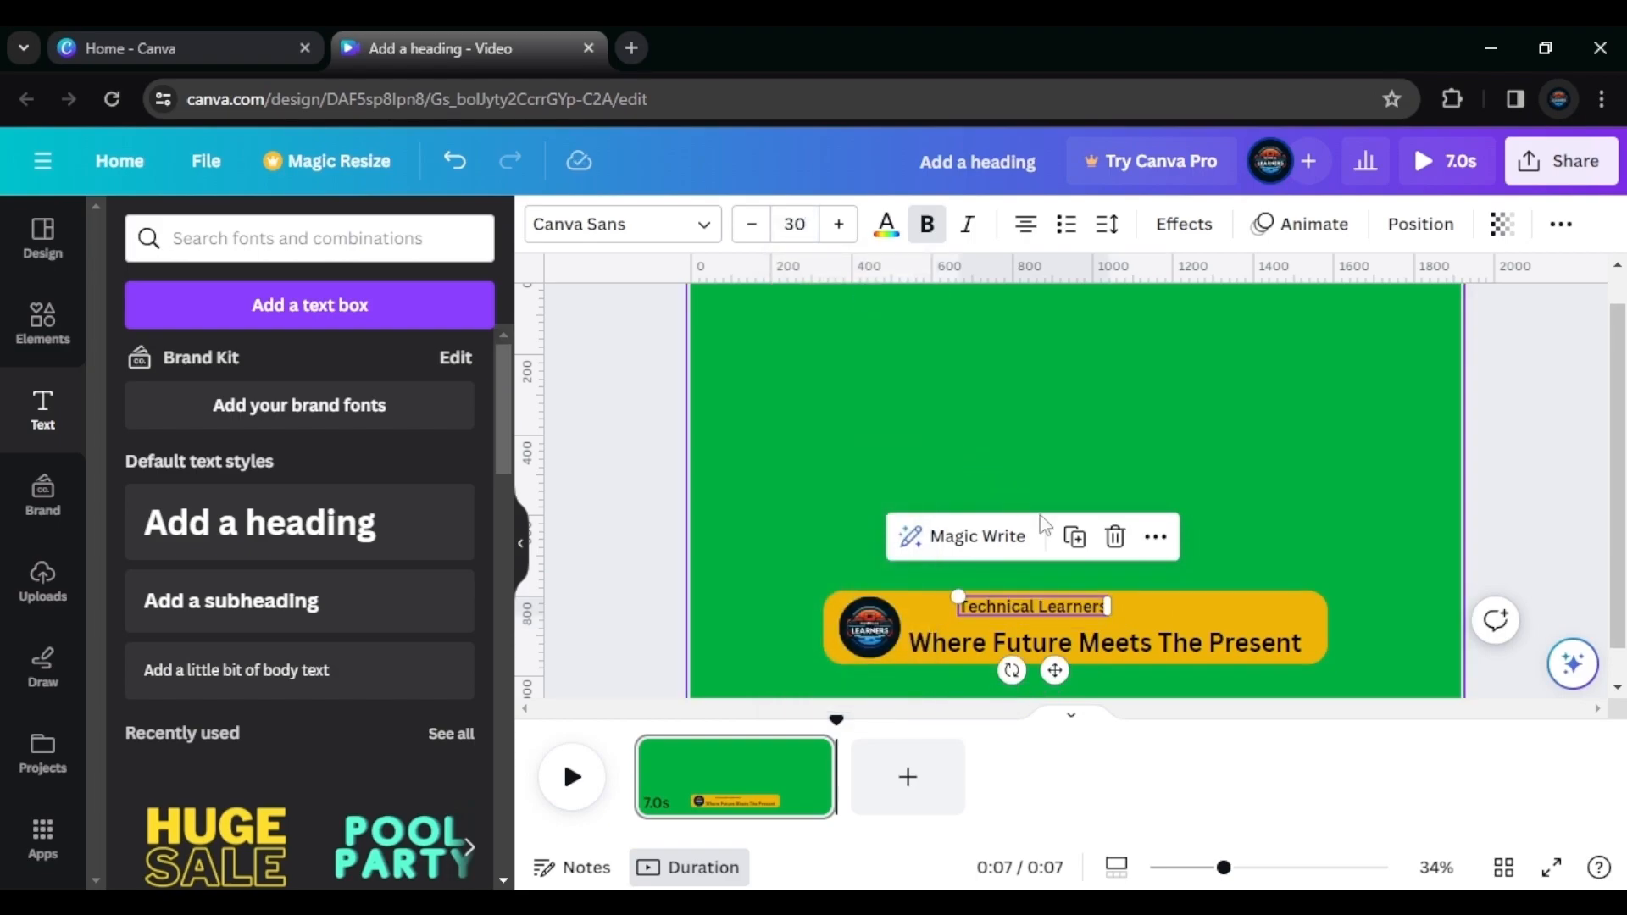
{"action": "left_click", "coordinate": [1113, 664]}
{"action": "left_click", "coordinate": [797, 224]}
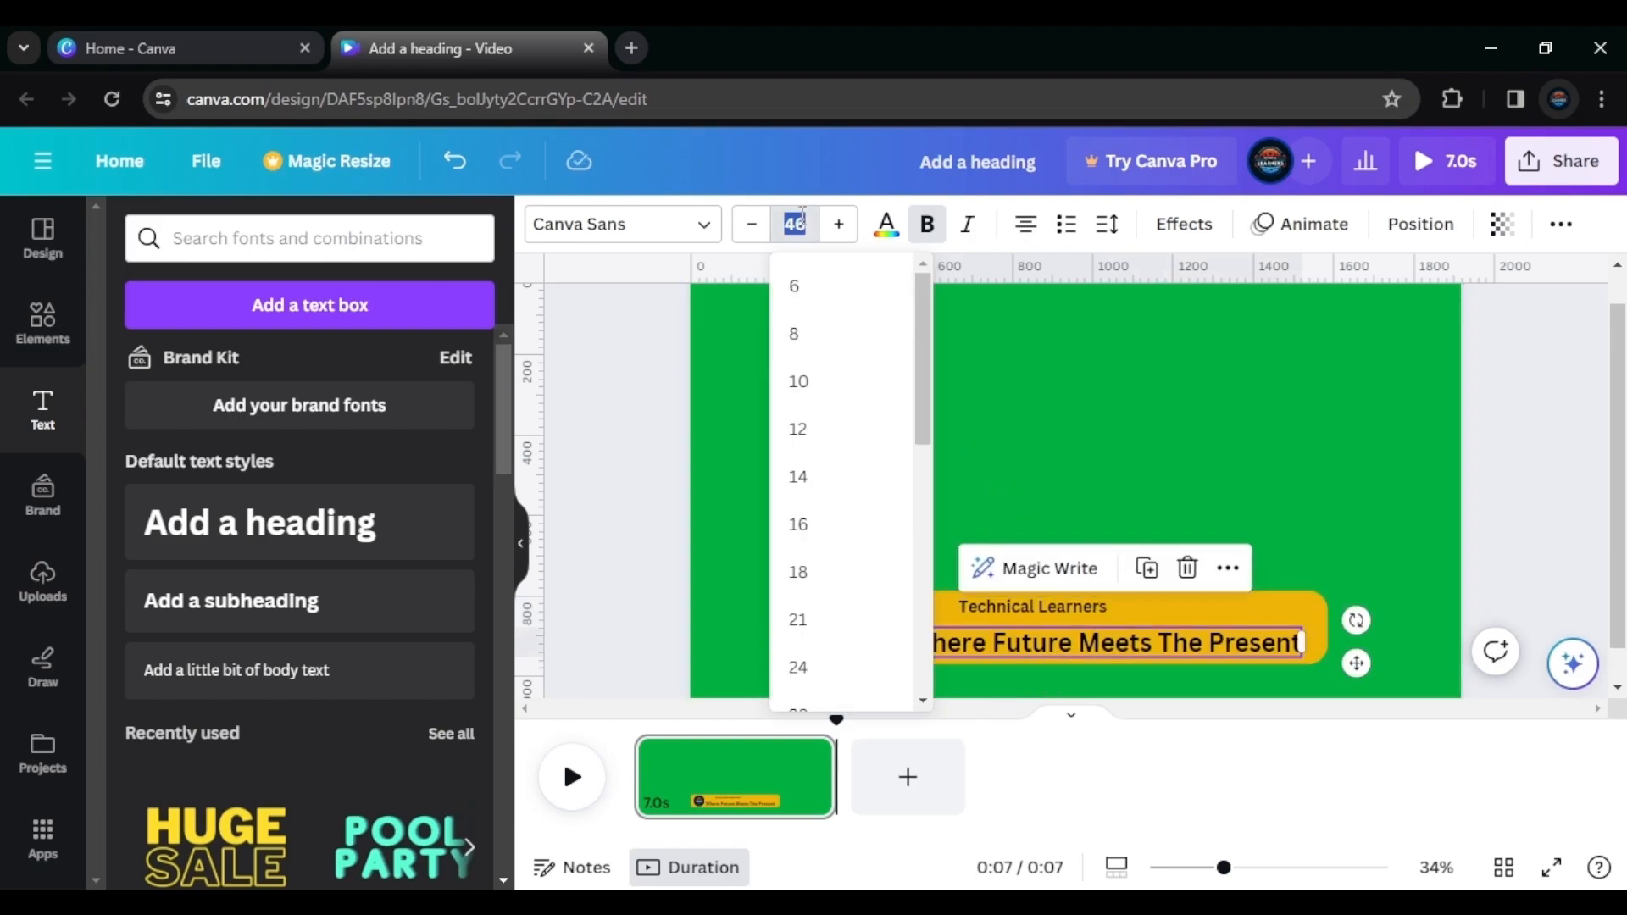
{"action": "key", "text": "Return"}
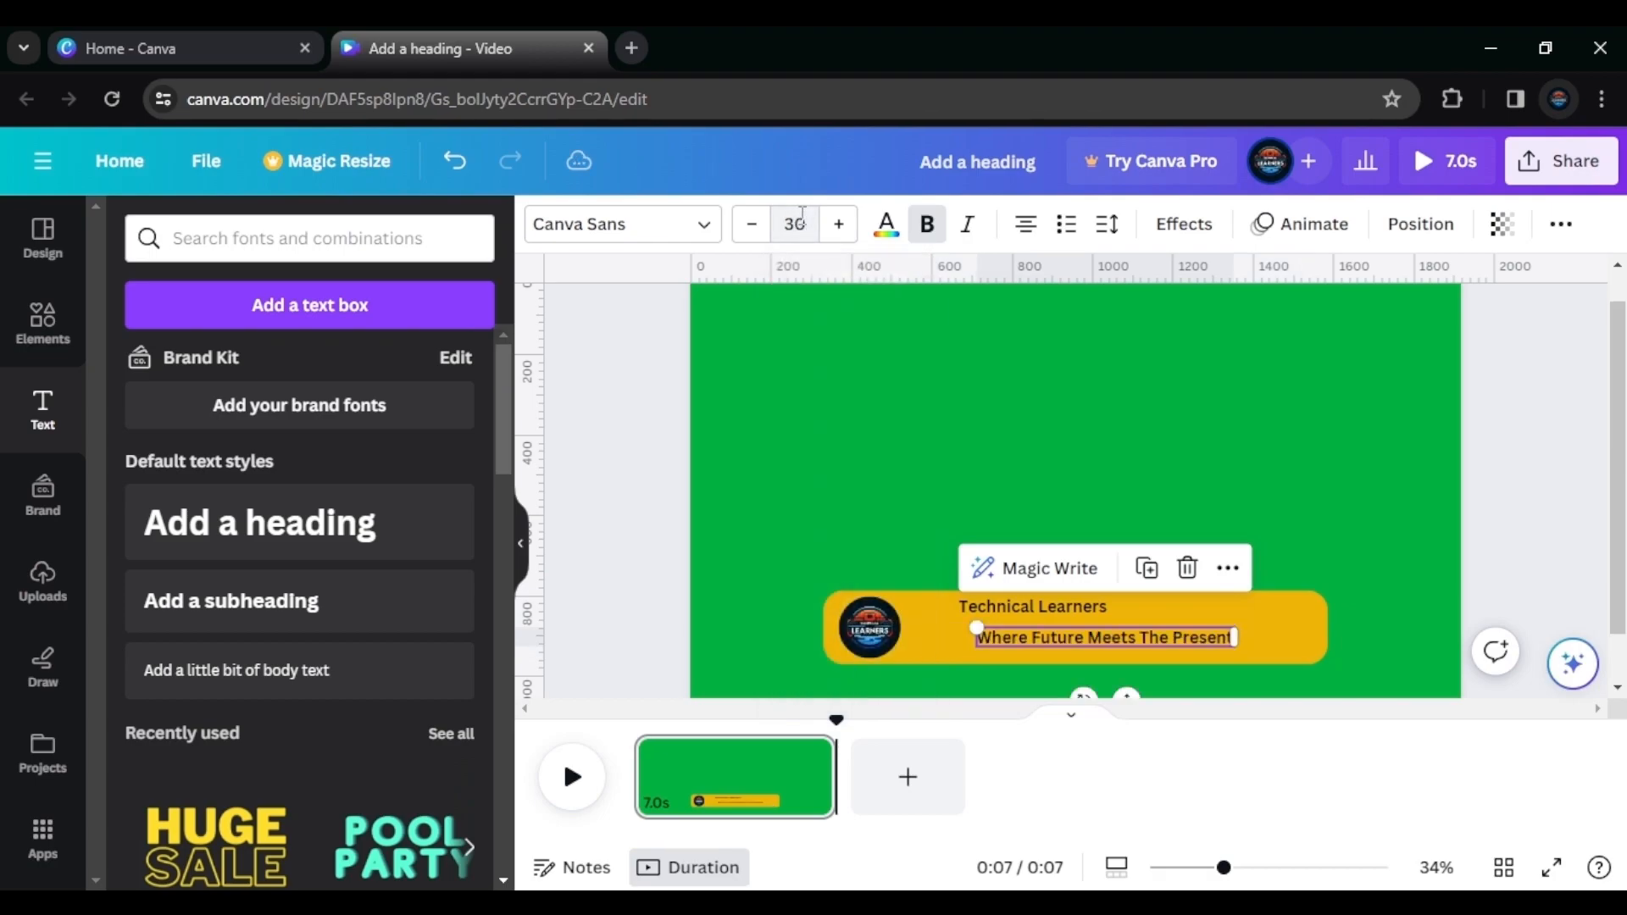
Move both resized text lines left so they start beside the logo, stacked closely and aligned on their left edges
{"action": "left_click", "coordinate": [1029, 429]}
{"action": "left_click", "coordinate": [1039, 605]}
{"action": "left_click_drag", "start_coordinate": [1039, 604], "coordinate": [992, 616]}
{"action": "left_click", "coordinate": [1087, 642]}
{"action": "left_click_drag", "start_coordinate": [1087, 641], "coordinate": [1022, 649]}
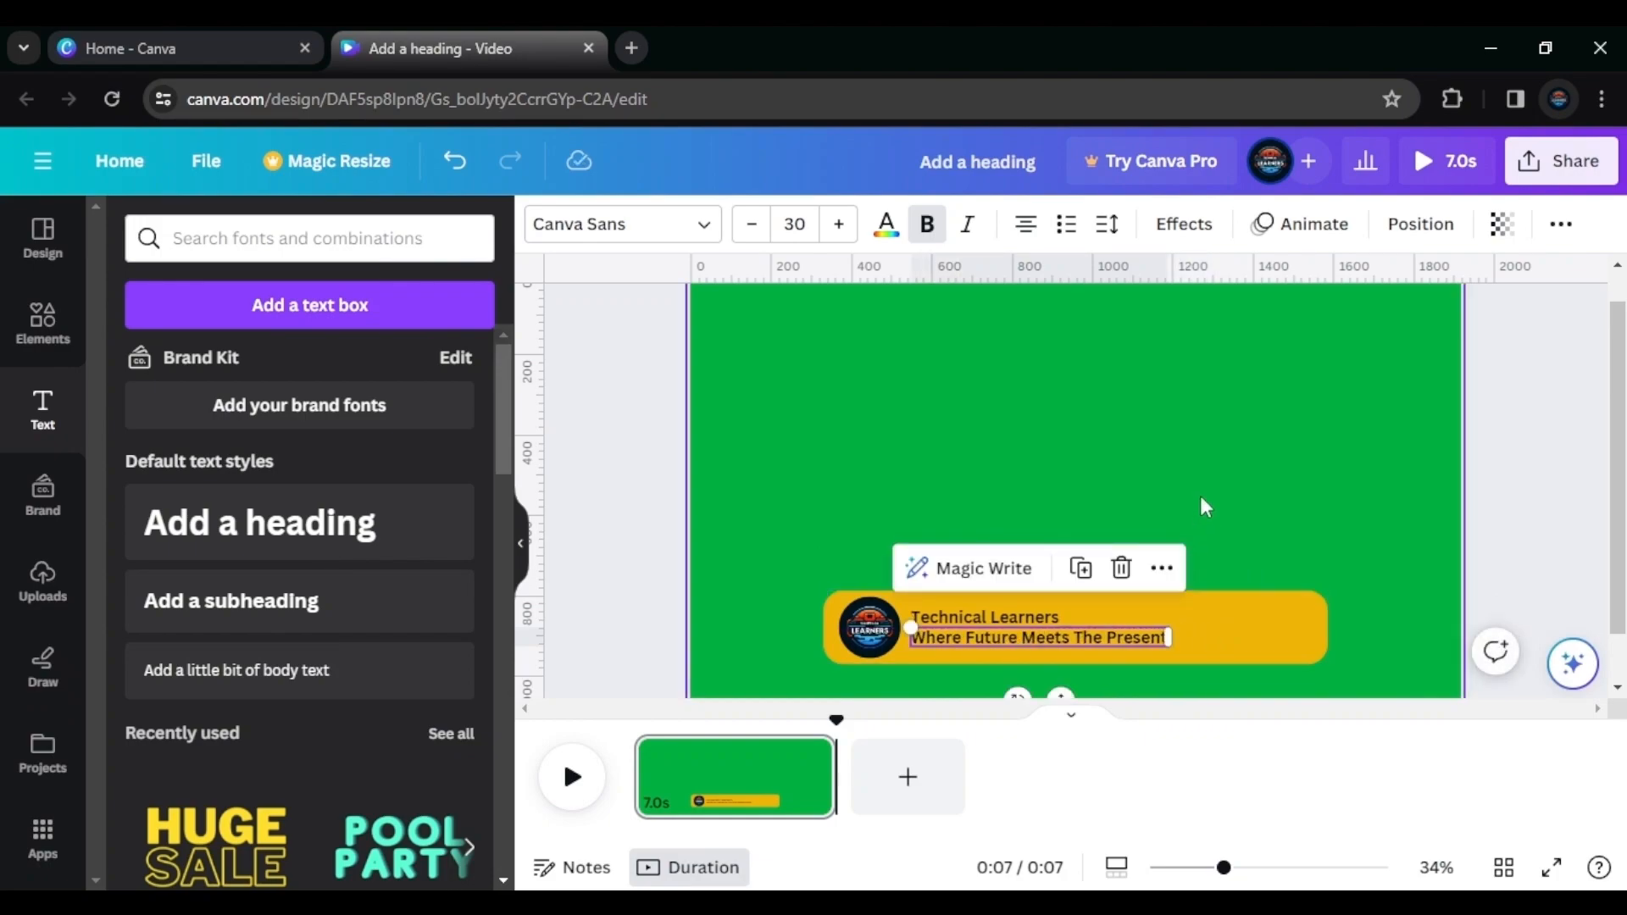
{"action": "left_click", "coordinate": [1202, 506]}
Remove the bold formatting from the "Where Future Meets The Present" line
{"action": "left_click", "coordinate": [1051, 635]}
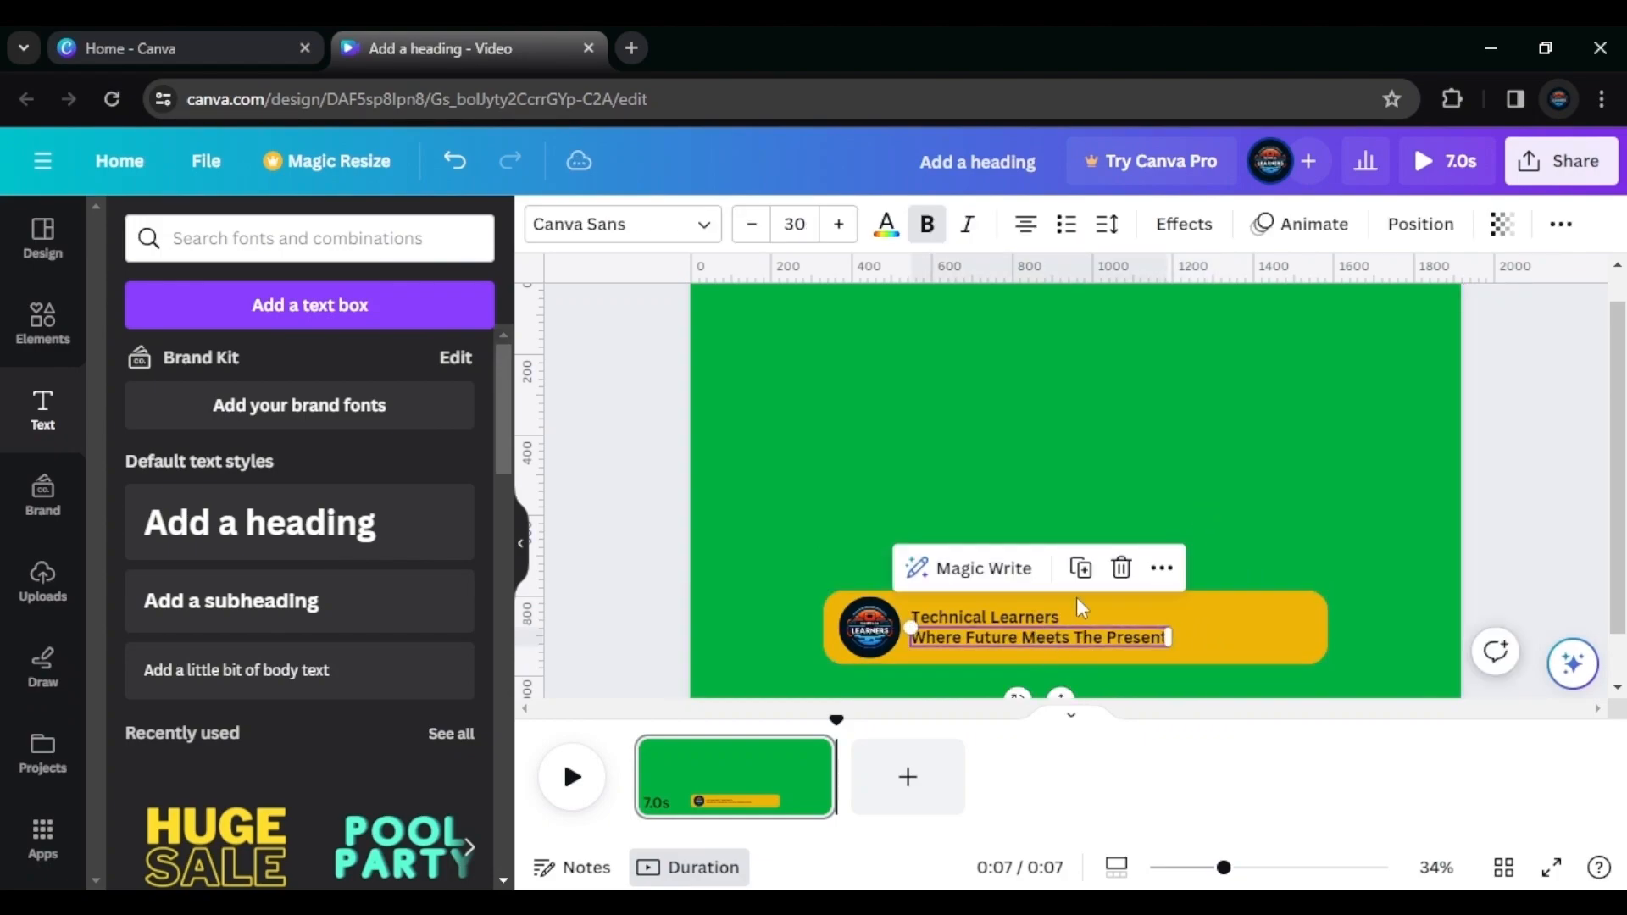
{"action": "left_click", "coordinate": [935, 227]}
{"action": "left_click", "coordinate": [1154, 501]}
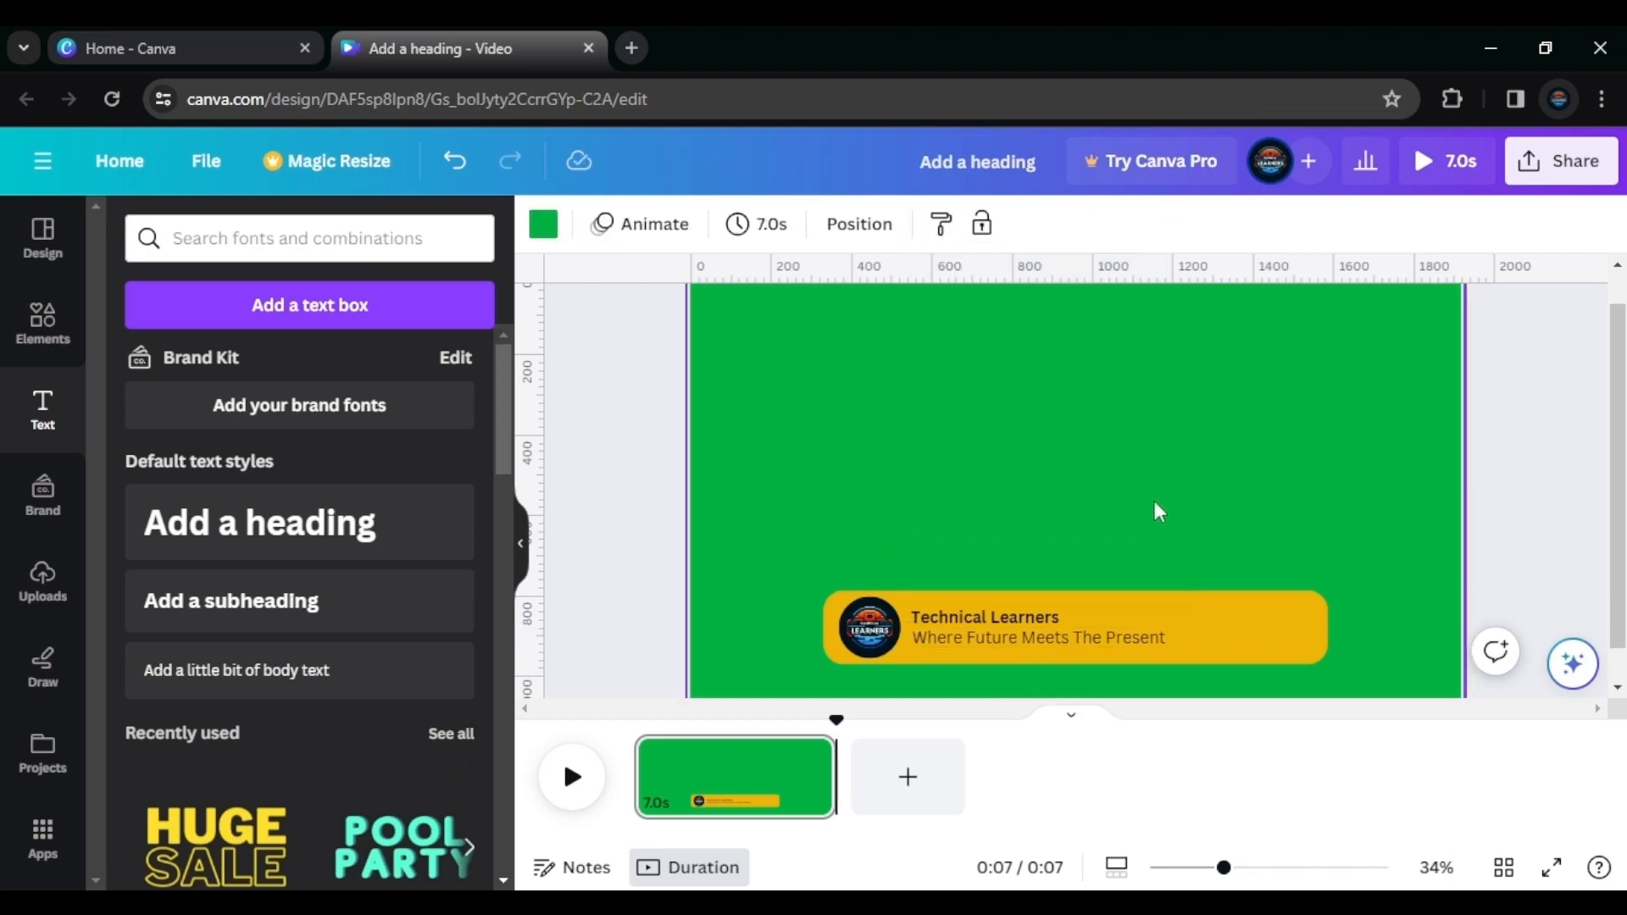
{"action": "left_click", "coordinate": [1031, 613]}
{"action": "left_click", "coordinate": [1182, 542]}
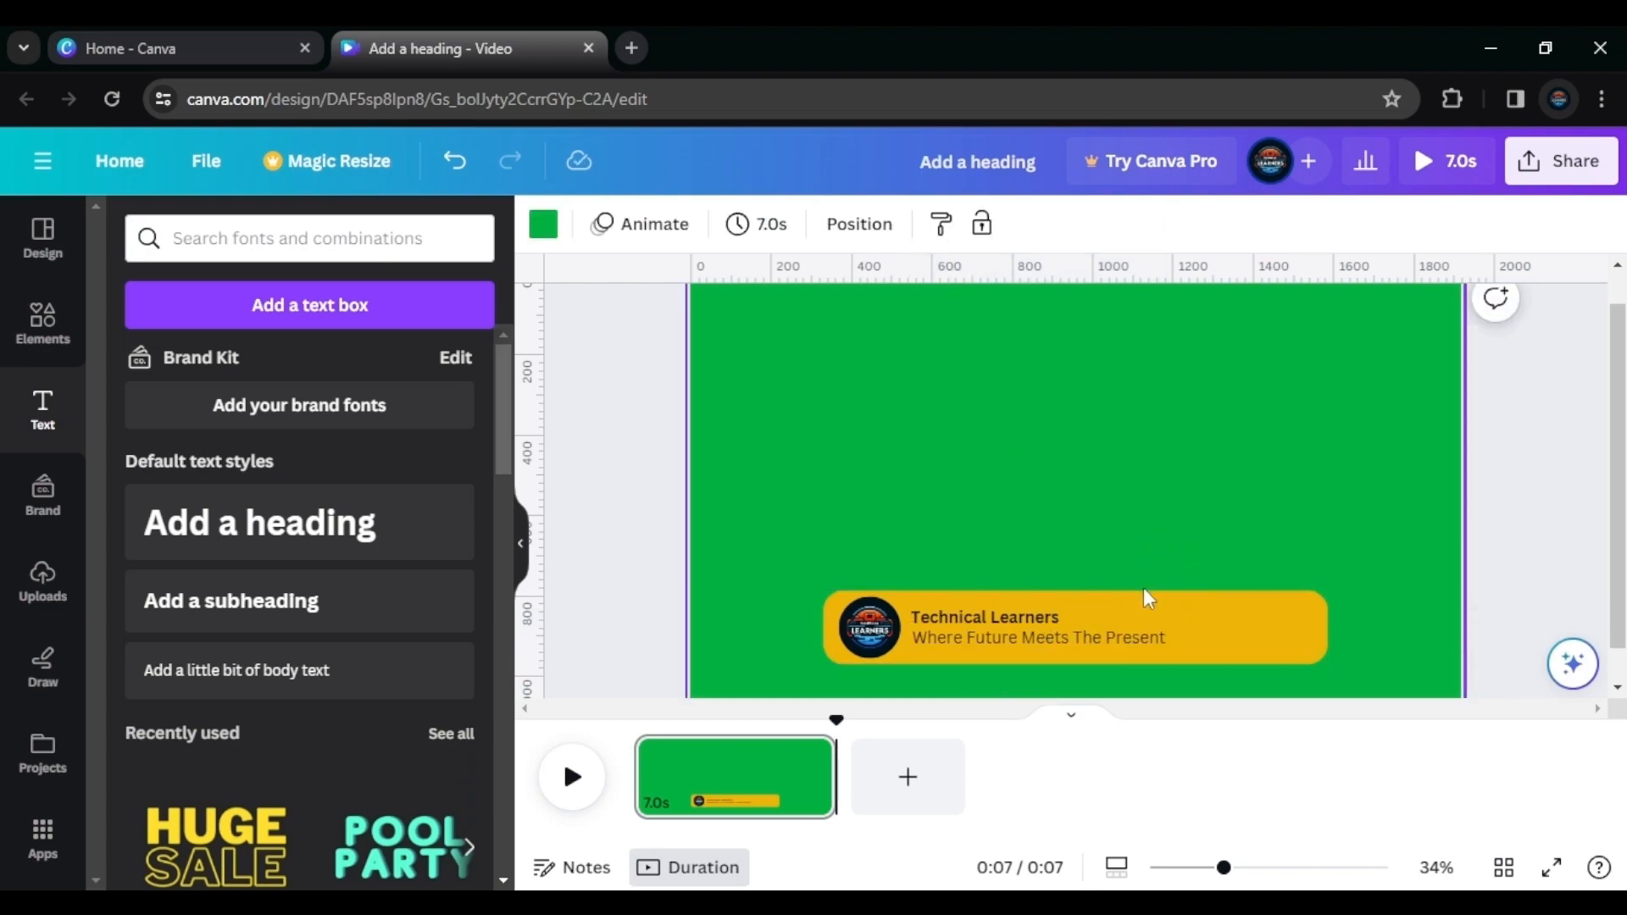
Search the fonts for "Robo" and apply Roboto Condensed to both text lines on the bar
{"action": "left_click", "coordinate": [1030, 617]}
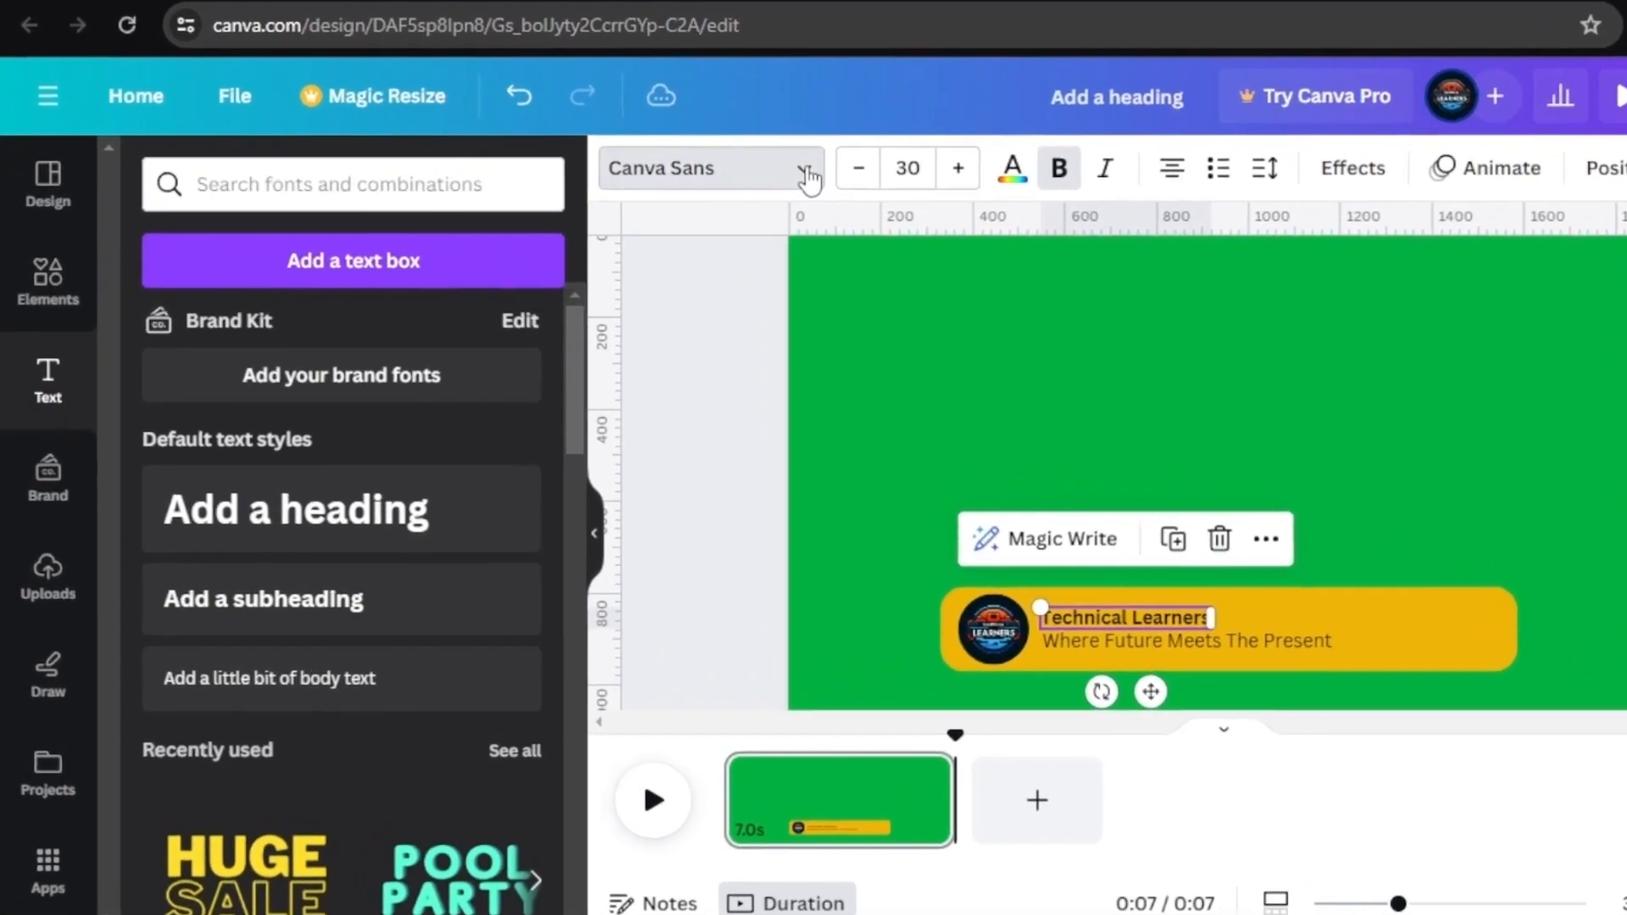
{"action": "left_click", "coordinate": [719, 220]}
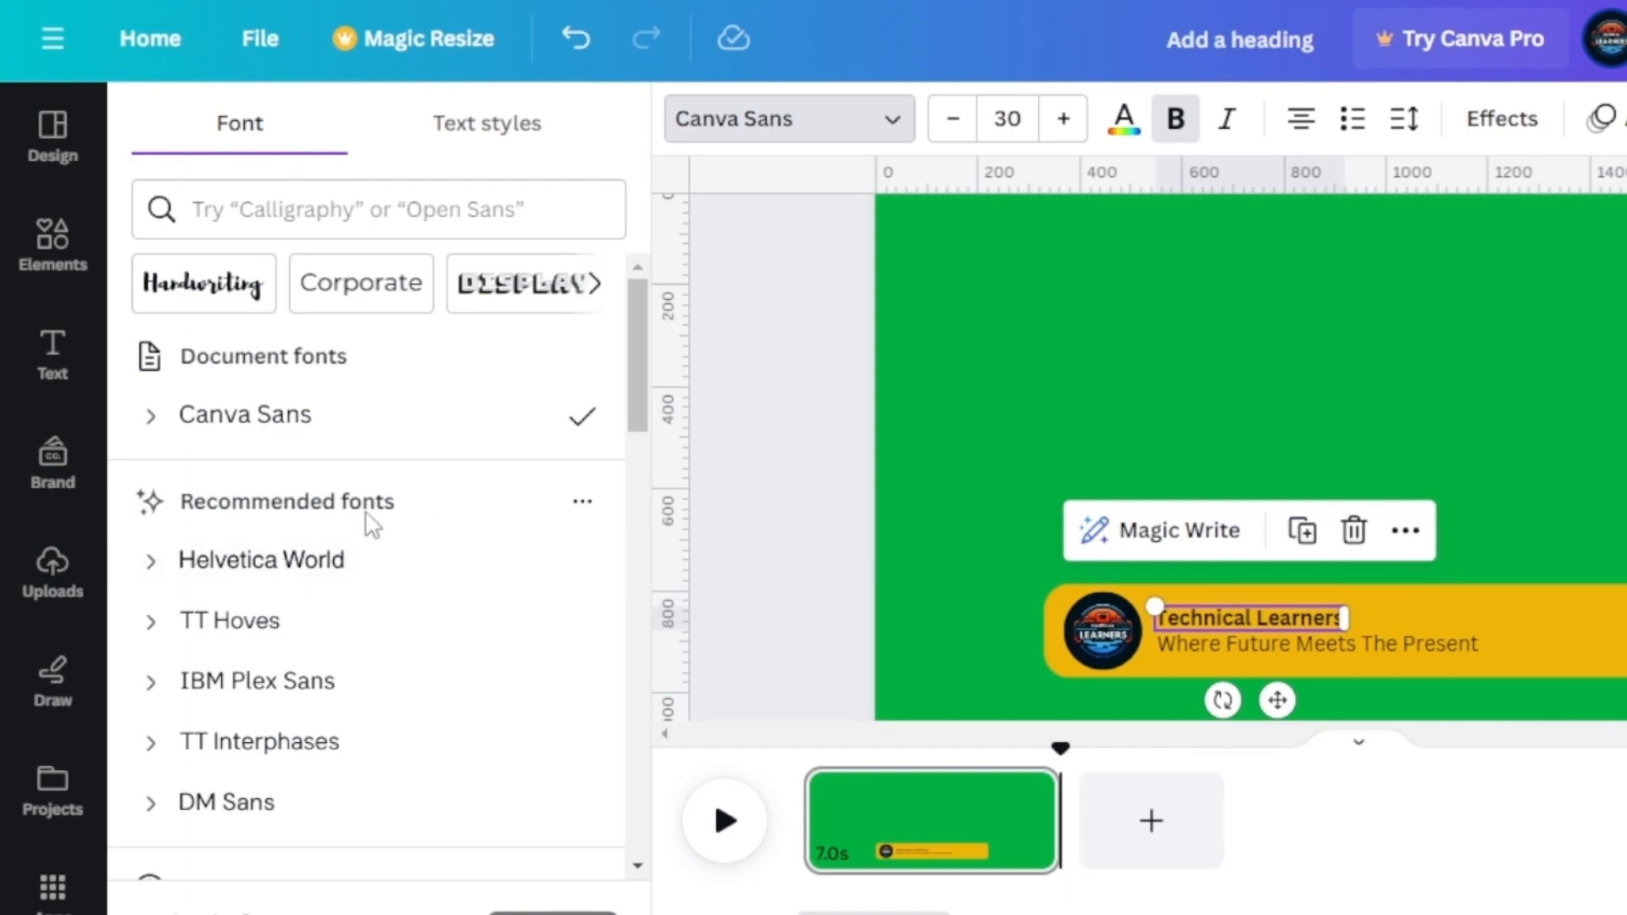
{"action": "left_click", "coordinate": [390, 212]}
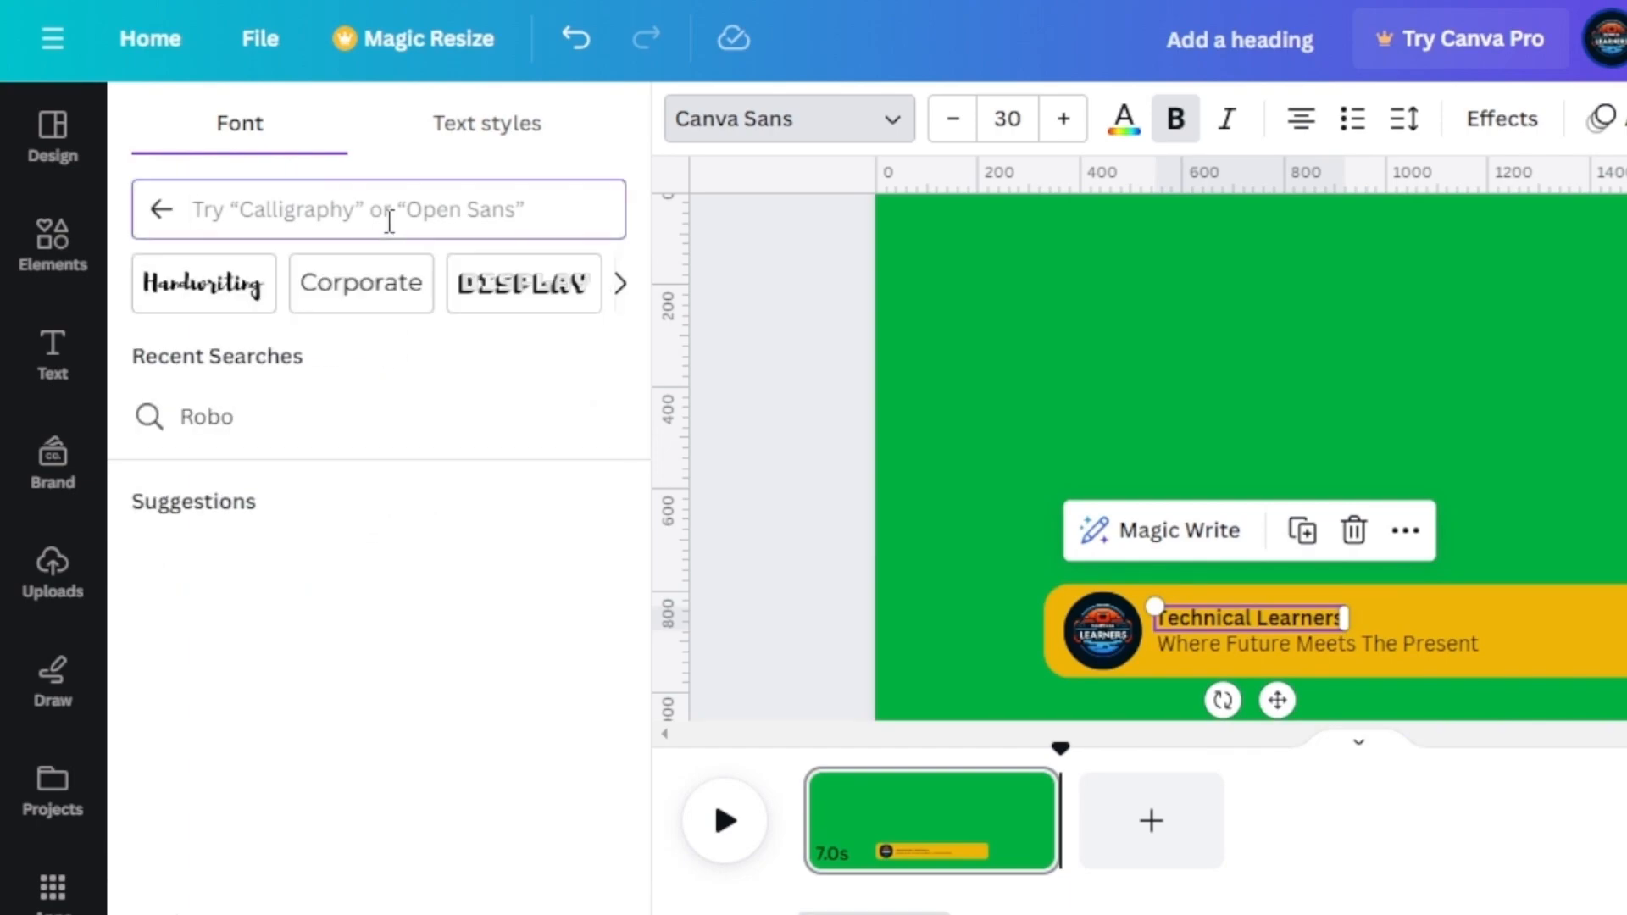
{"action": "type", "text": "Robo"}
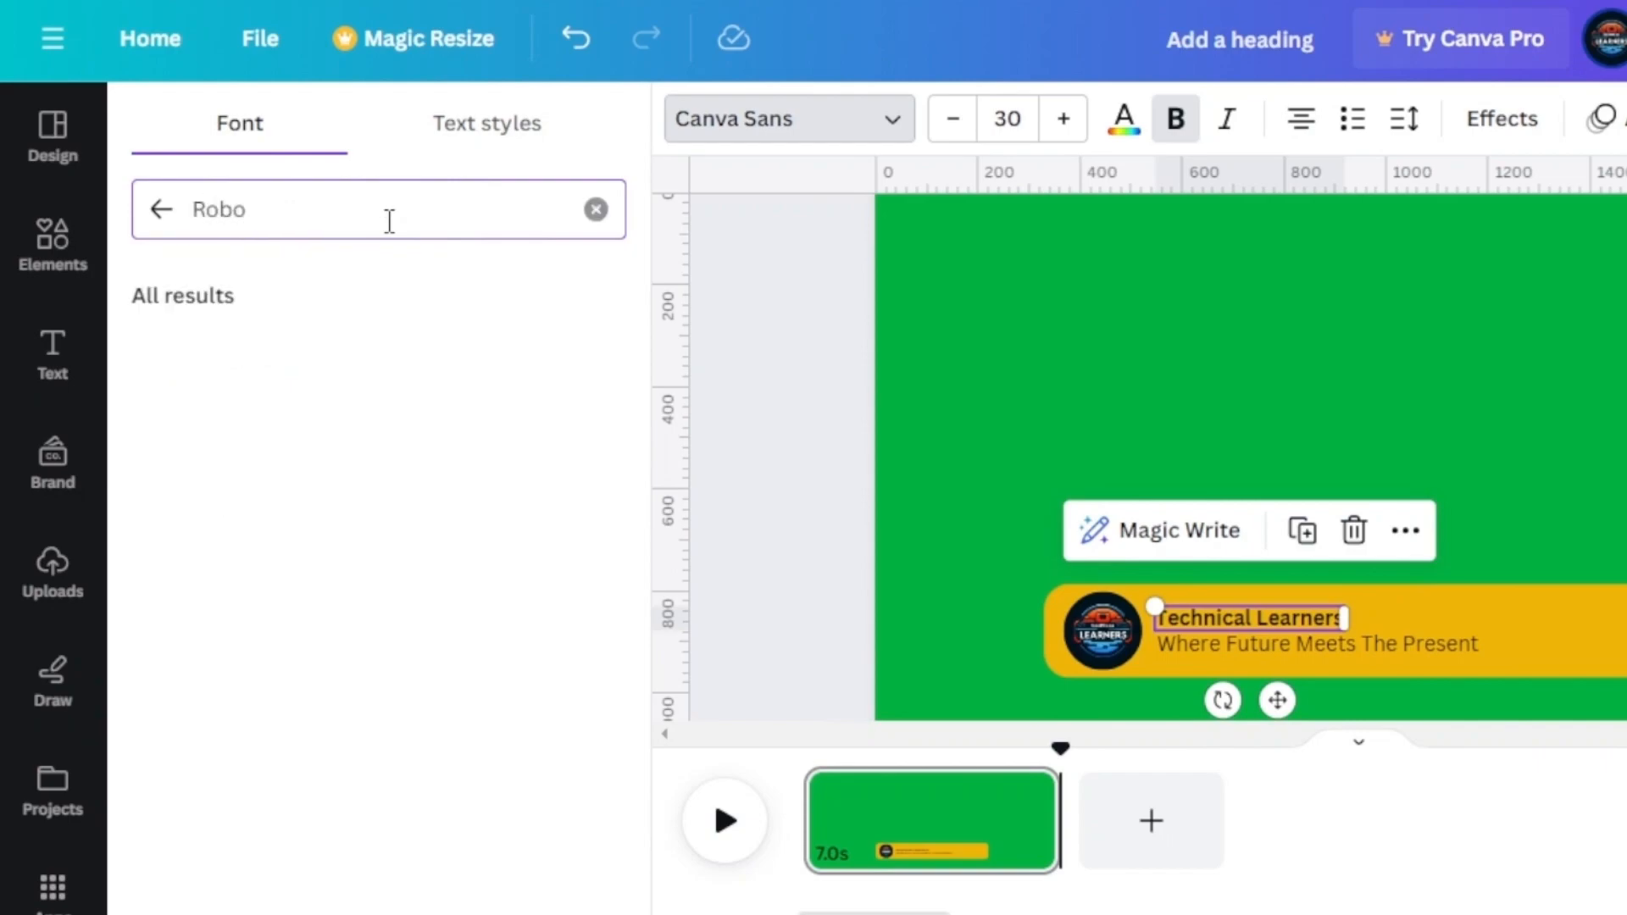
{"action": "left_click", "coordinate": [367, 417]}
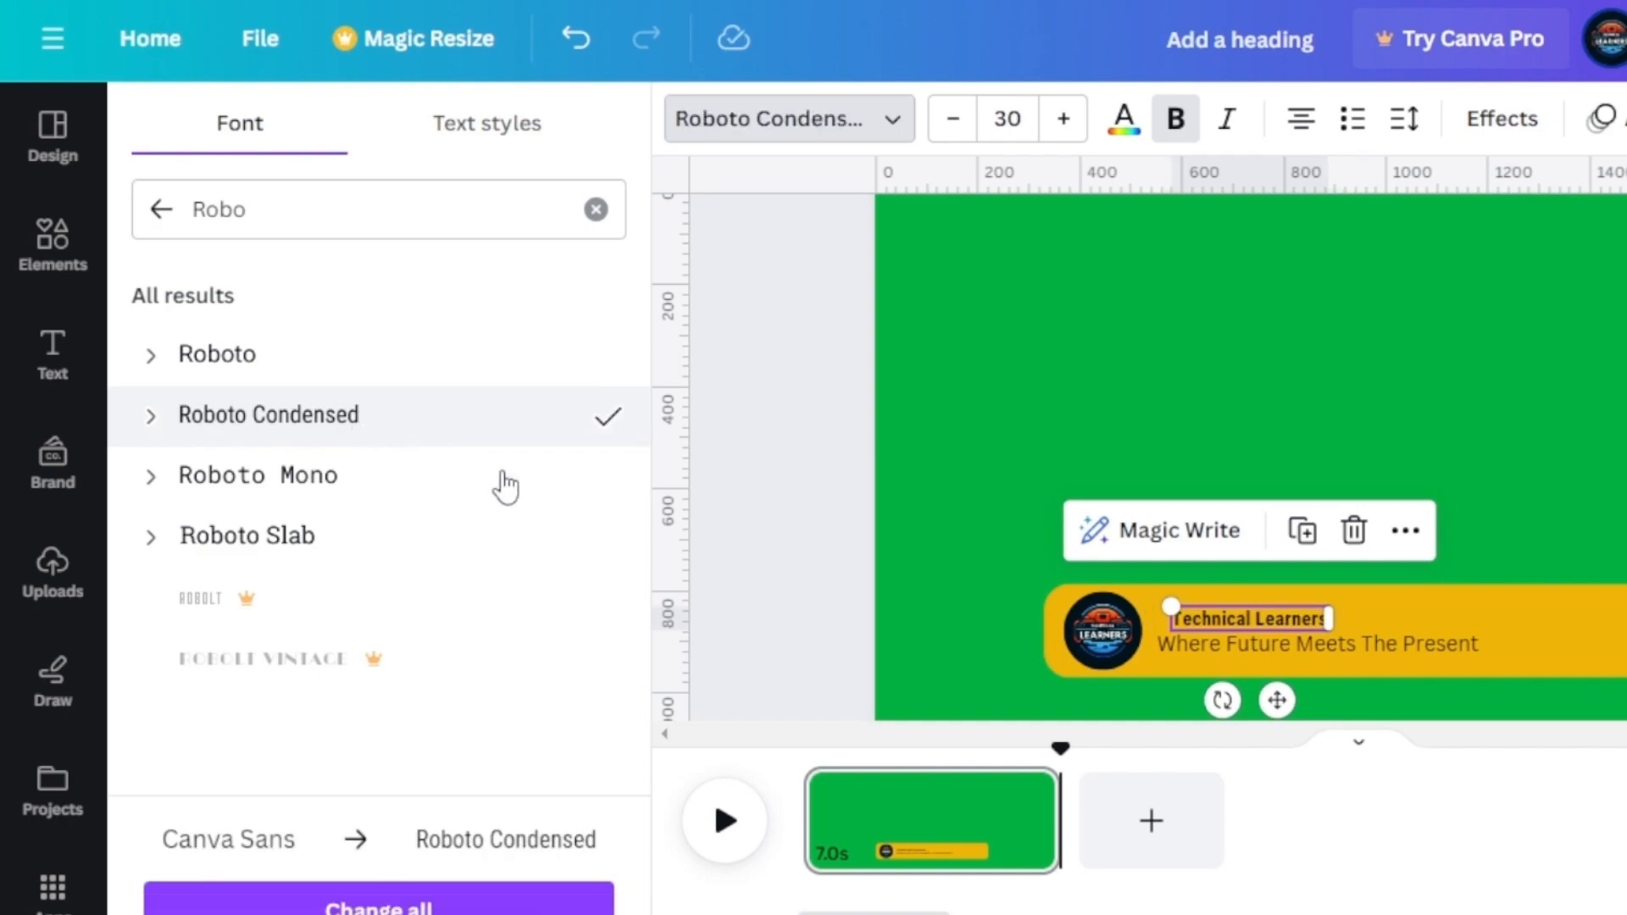
{"action": "left_click", "coordinate": [1254, 668]}
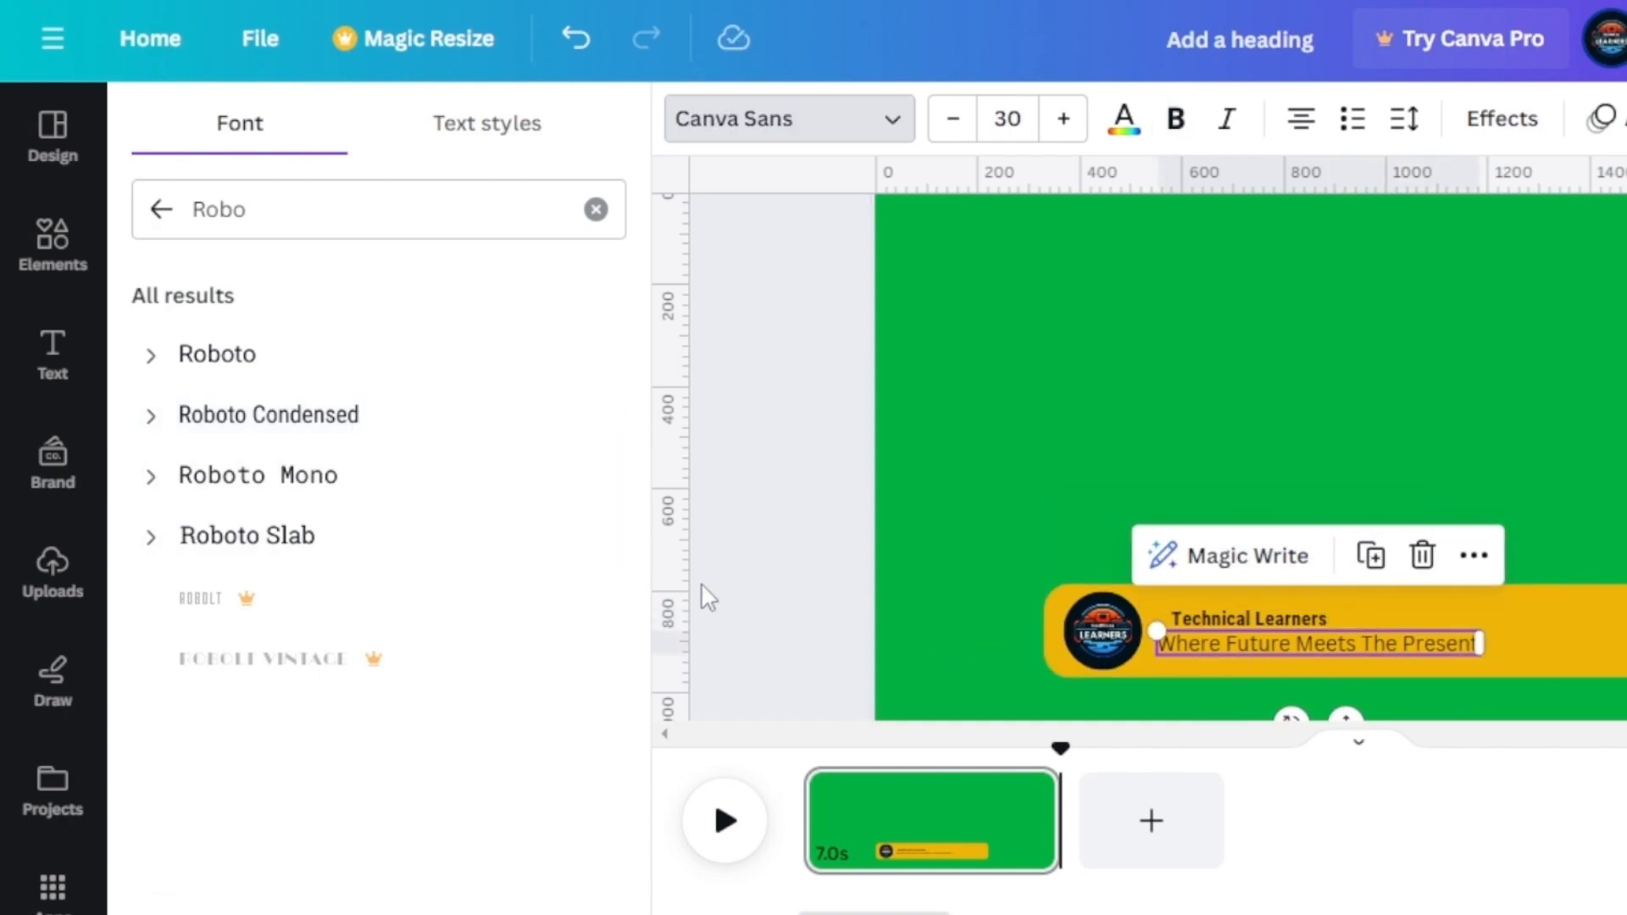
{"action": "left_click", "coordinate": [351, 424]}
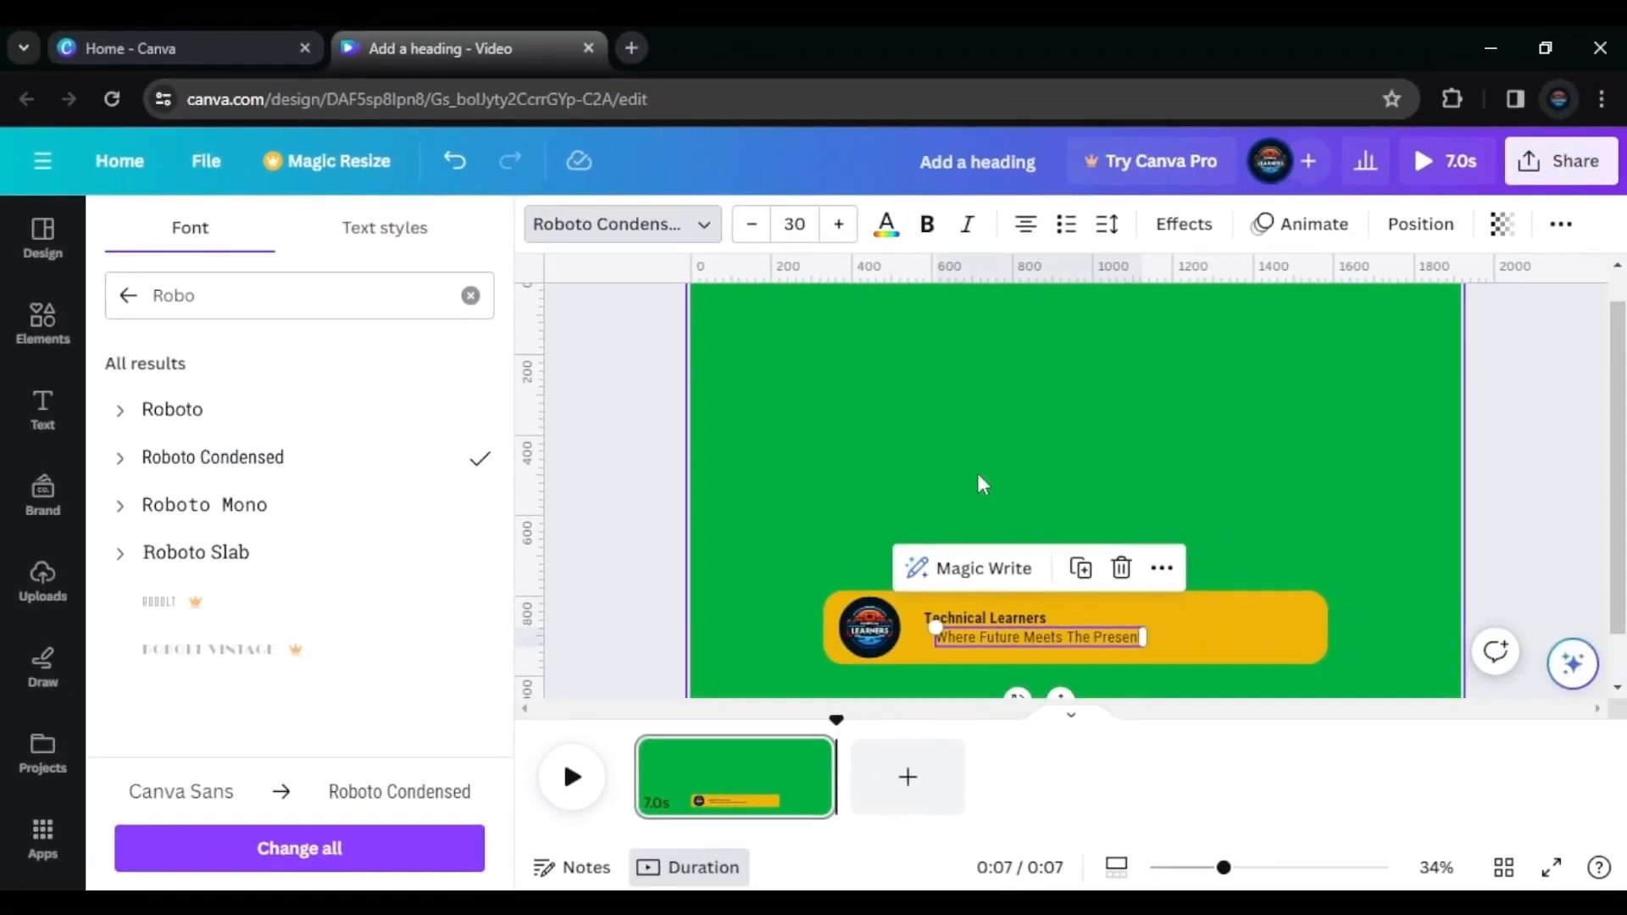
Shift both Roboto Condensed text lines left, closer to the logo and aligned on their left edges
{"action": "left_click", "coordinate": [979, 483]}
{"action": "left_click_drag", "start_coordinate": [1005, 622], "coordinate": [999, 646]}
{"action": "left_click", "coordinate": [1014, 643]}
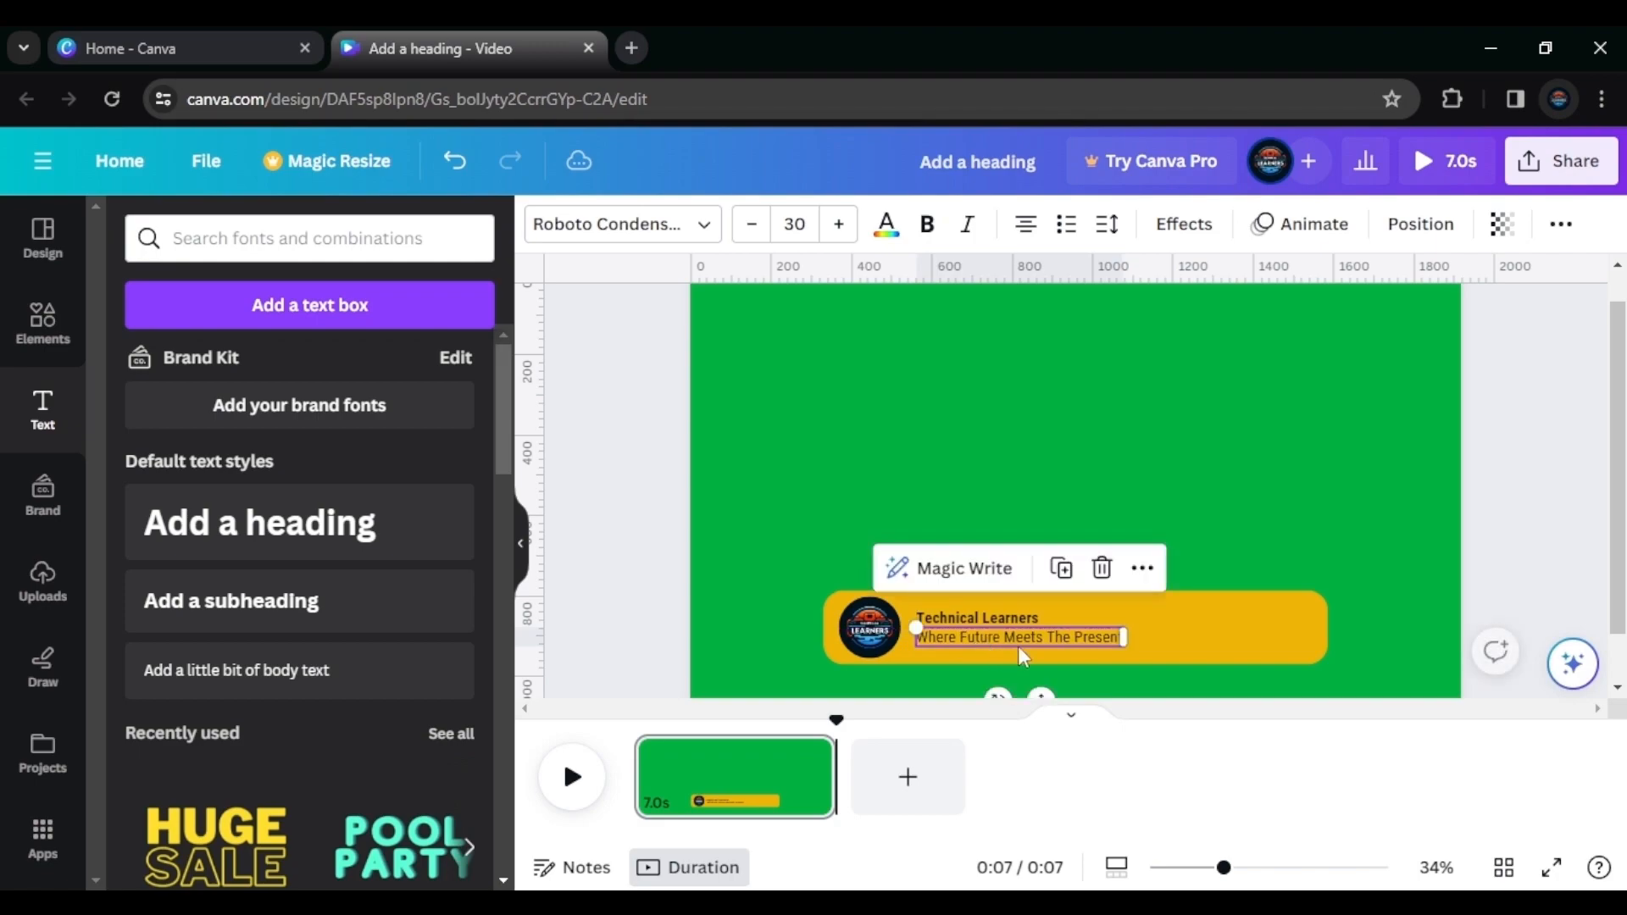
Increase the font size of the "Technical Learners" line to 34
{"action": "left_click", "coordinate": [1000, 617]}
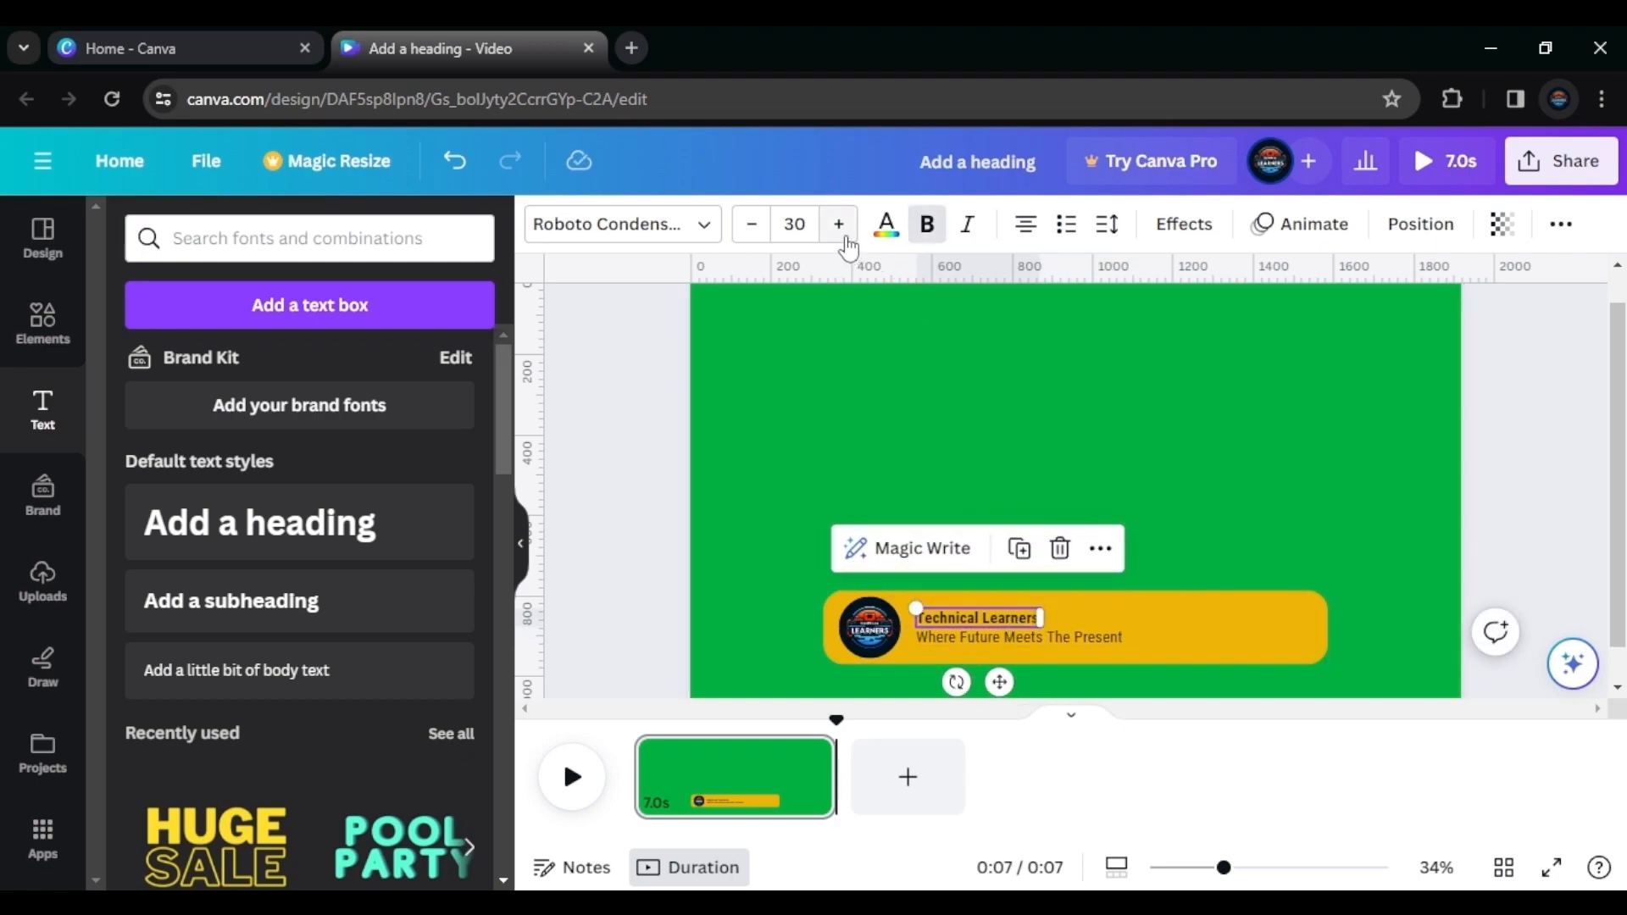
{"action": "left_click", "coordinate": [839, 231]}
{"action": "left_click", "coordinate": [839, 231]}
{"action": "left_click", "coordinate": [839, 231]}
{"action": "left_click", "coordinate": [839, 230]}
Enlarge the "Where Future Meets The Present" line to match the upper line's size and align it directly beneath that line
{"action": "left_click", "coordinate": [1004, 637]}
{"action": "left_click", "coordinate": [839, 224]}
{"action": "left_click", "coordinate": [839, 224]}
{"action": "left_click", "coordinate": [839, 224]}
{"action": "left_click", "coordinate": [839, 225]}
{"action": "left_click", "coordinate": [839, 225]}
{"action": "left_click", "coordinate": [738, 231]}
{"action": "left_click", "coordinate": [1360, 511]}
{"action": "left_click_drag", "start_coordinate": [994, 638], "coordinate": [1005, 639]}
{"action": "left_click", "coordinate": [1158, 485]}
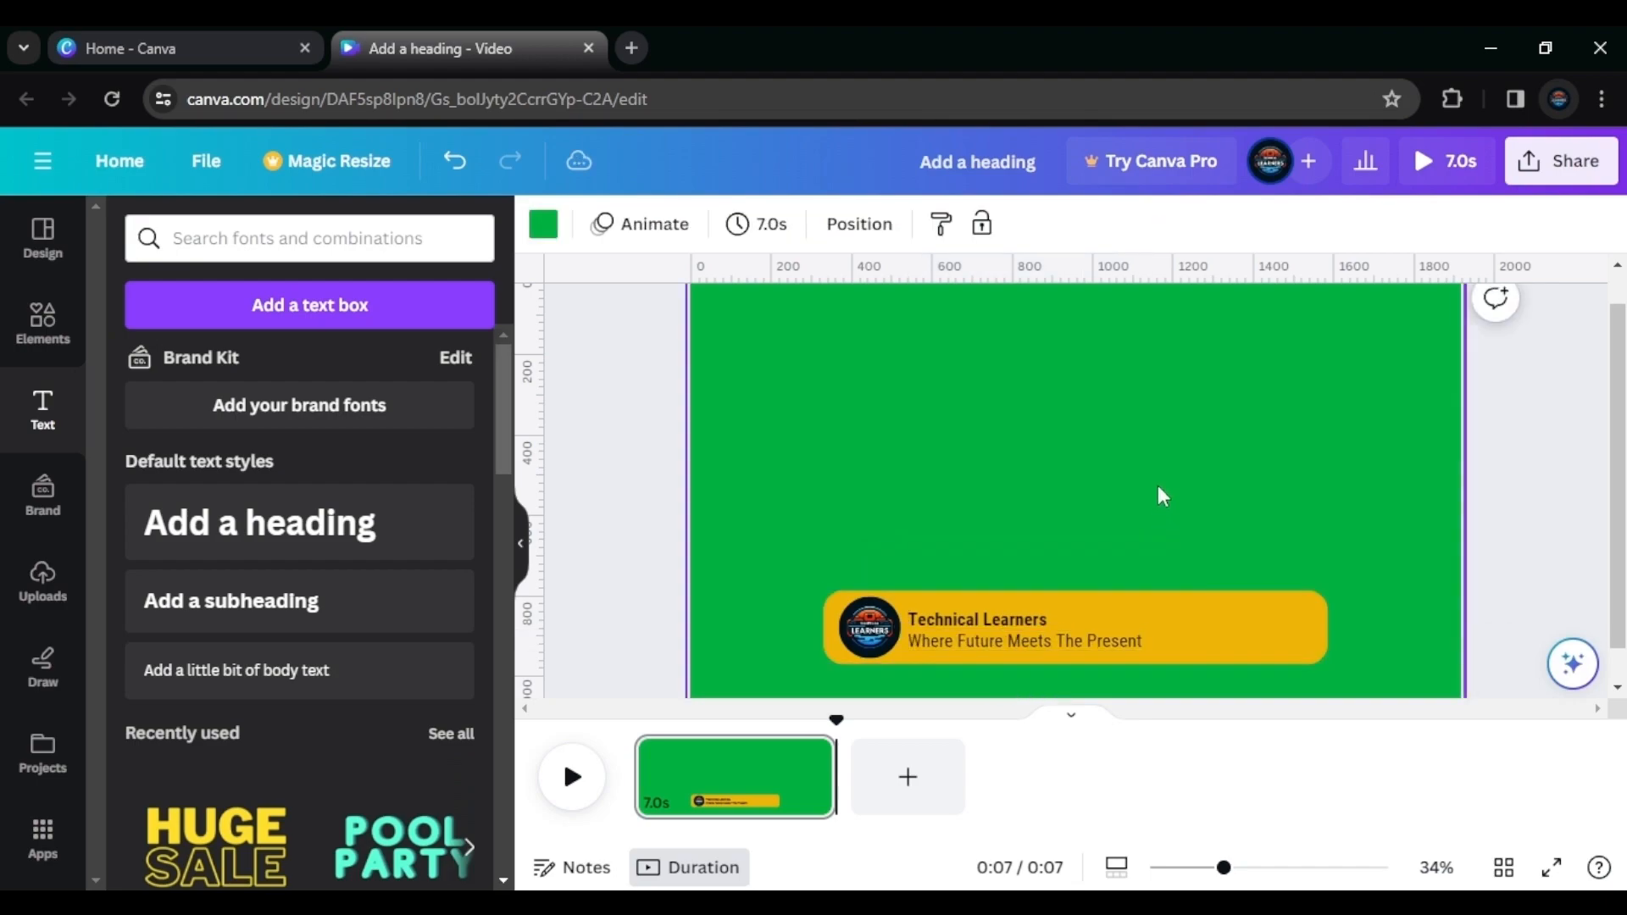
{"action": "scroll", "coordinate": [1158, 485], "scroll_direction": "up", "scroll_amount": 5}
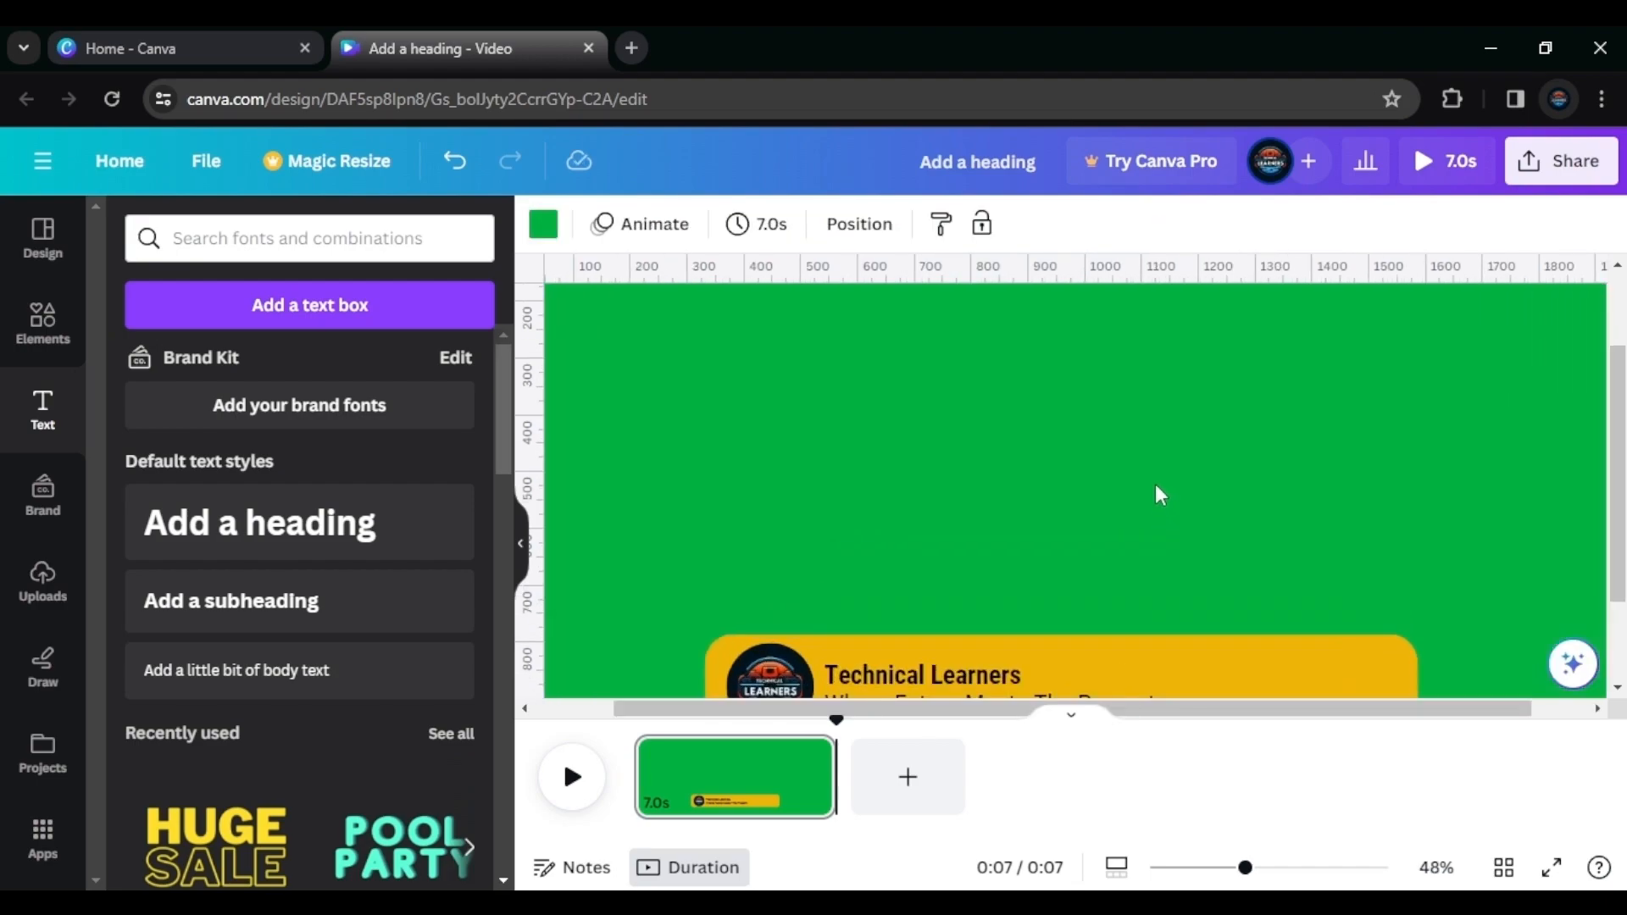
{"action": "scroll", "coordinate": [1156, 485], "scroll_direction": "down", "scroll_amount": 2}
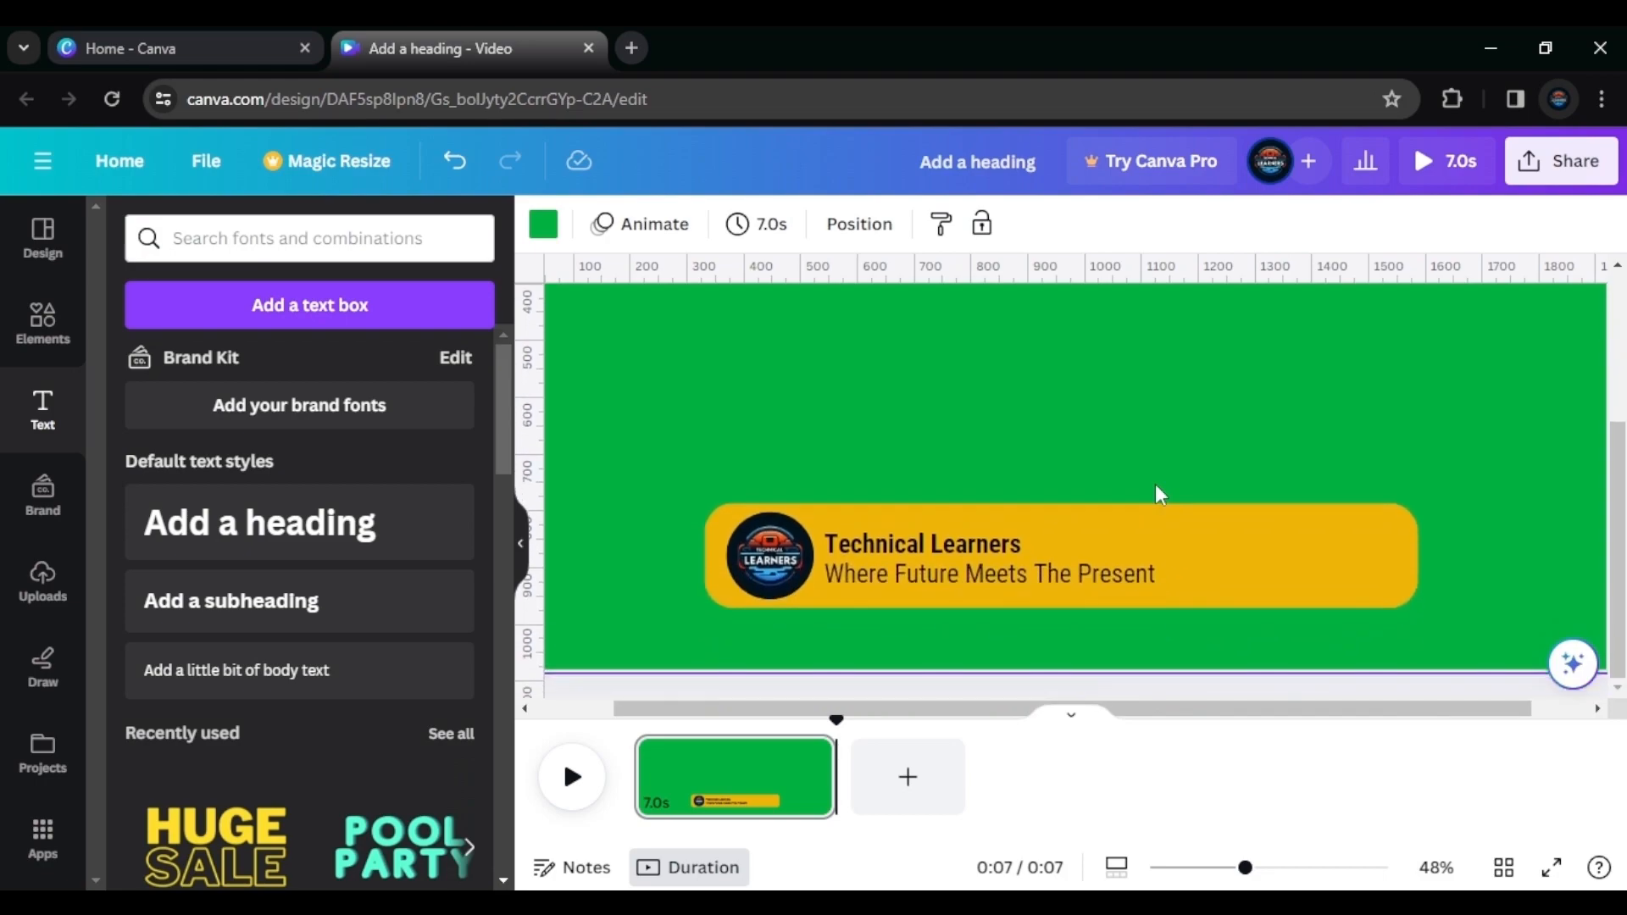
{"action": "left_click", "coordinate": [953, 571]}
{"action": "left_click", "coordinate": [950, 551]}
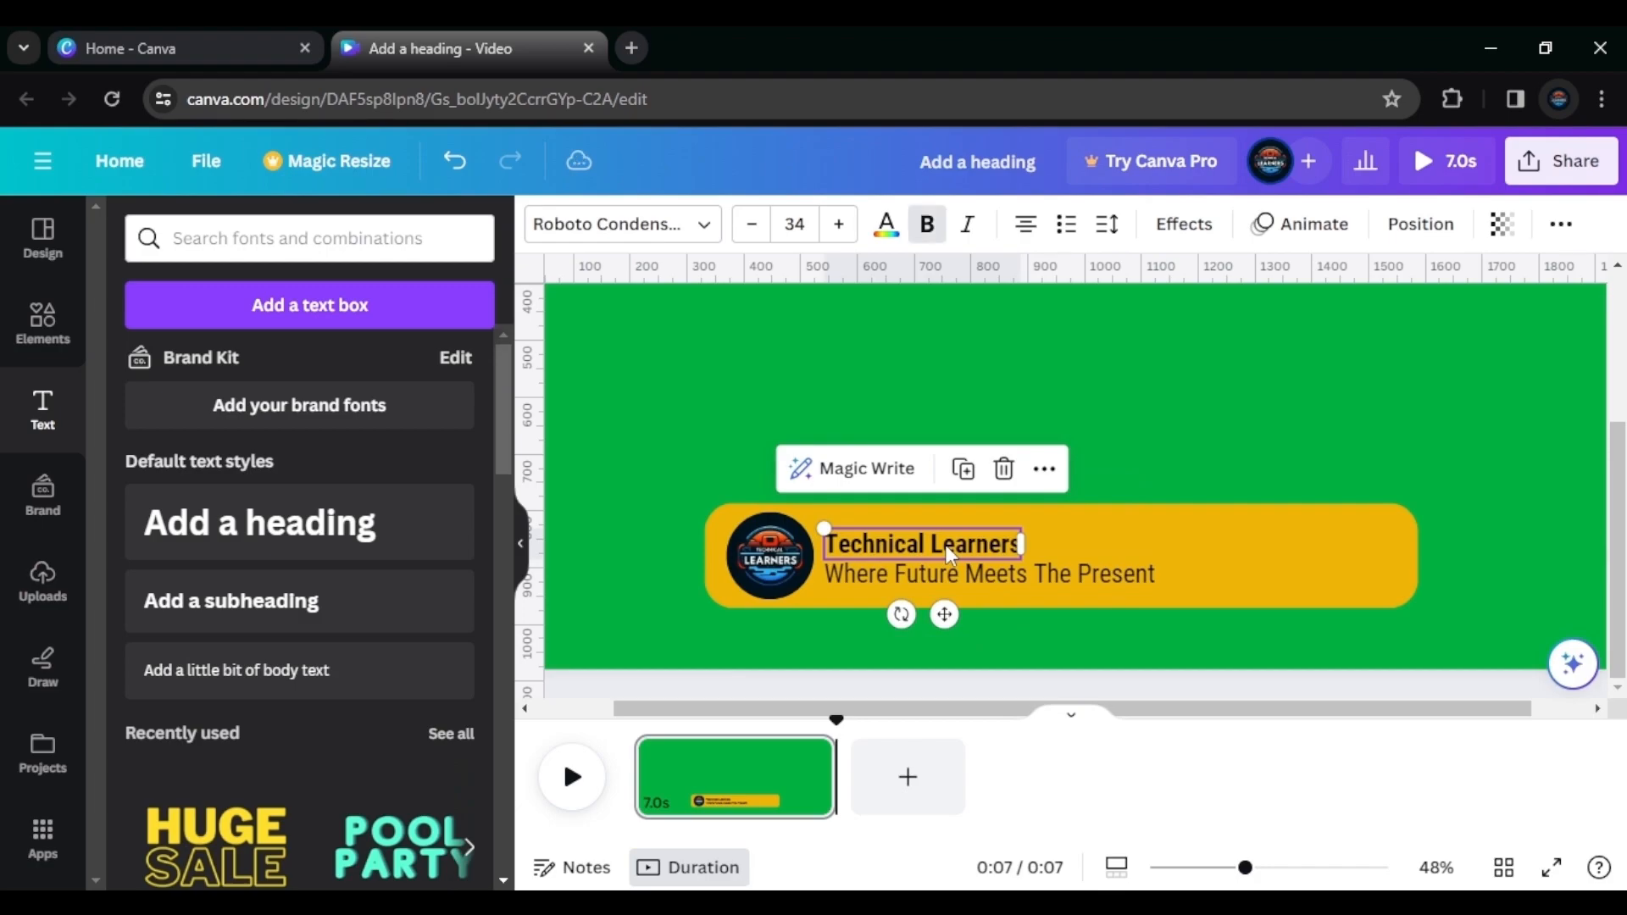
{"action": "left_click", "coordinate": [1267, 562]}
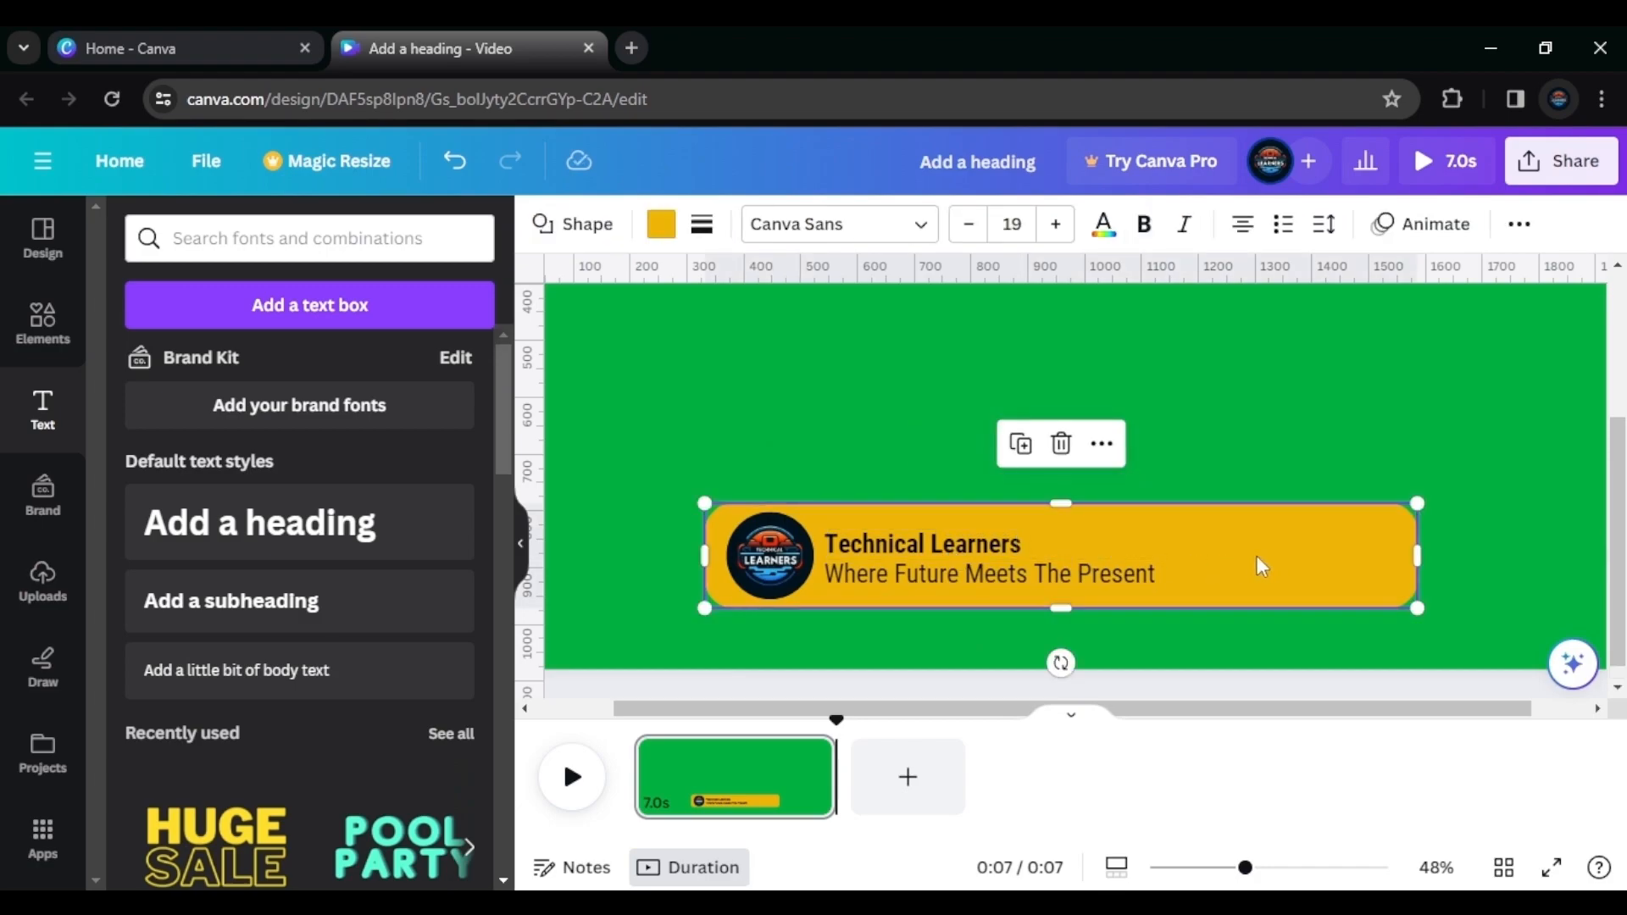
Search the graphics for "Subscribe" and add the red SUBSCRIBE button graphic with the bell and hand pointer
{"action": "left_click", "coordinate": [42, 322]}
{"action": "left_click", "coordinate": [246, 239]}
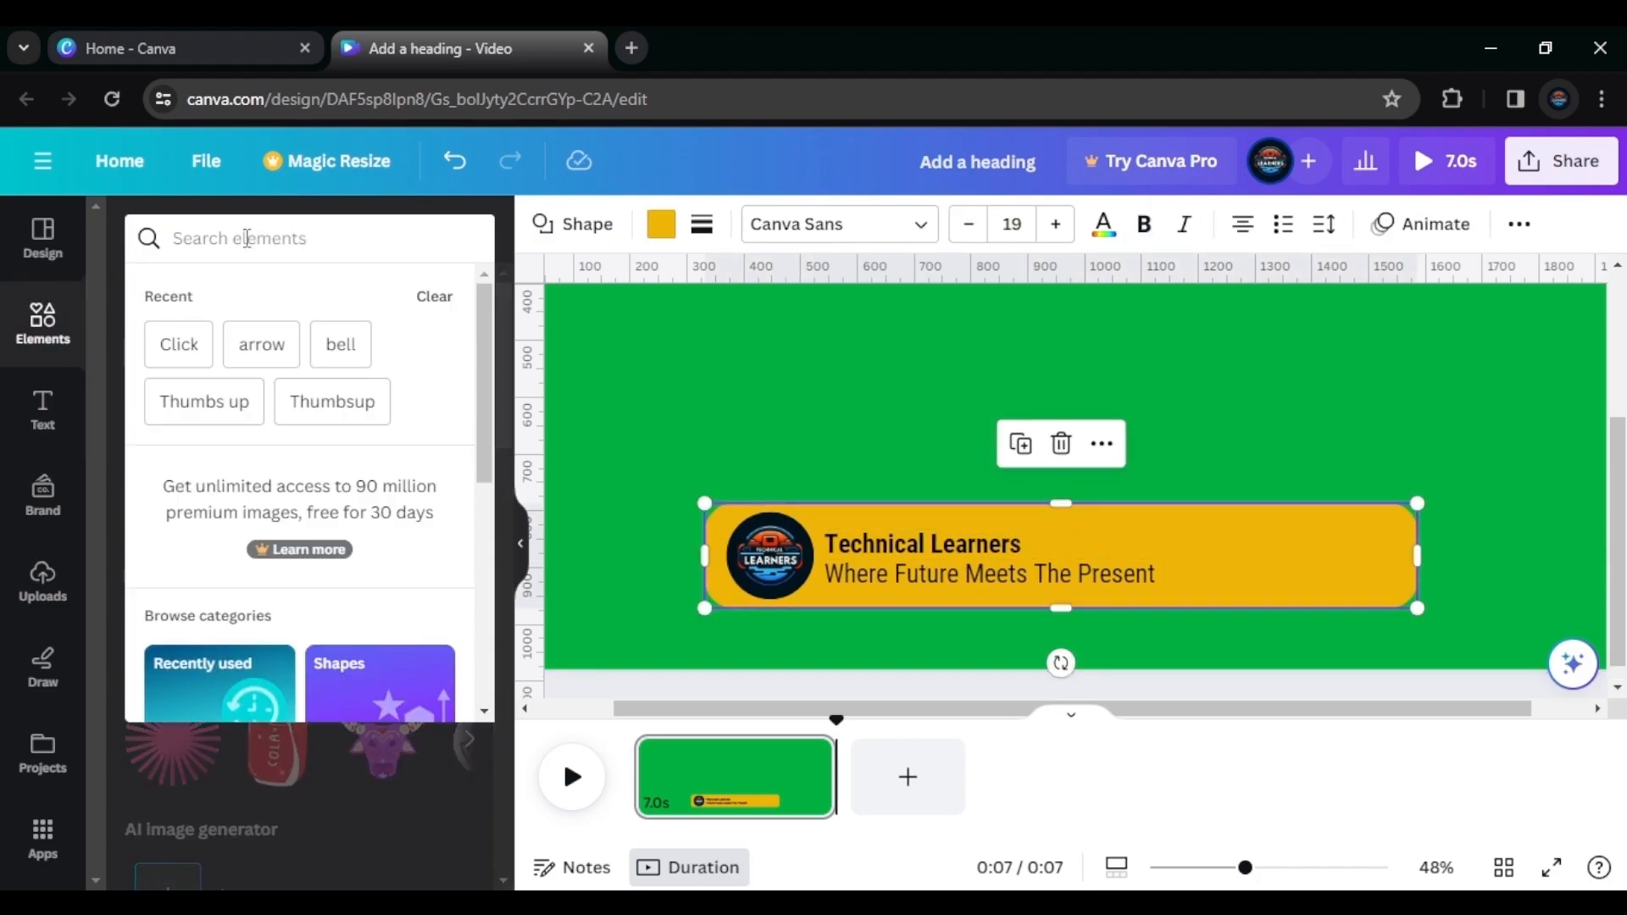
{"action": "type", "text": "subsc"}
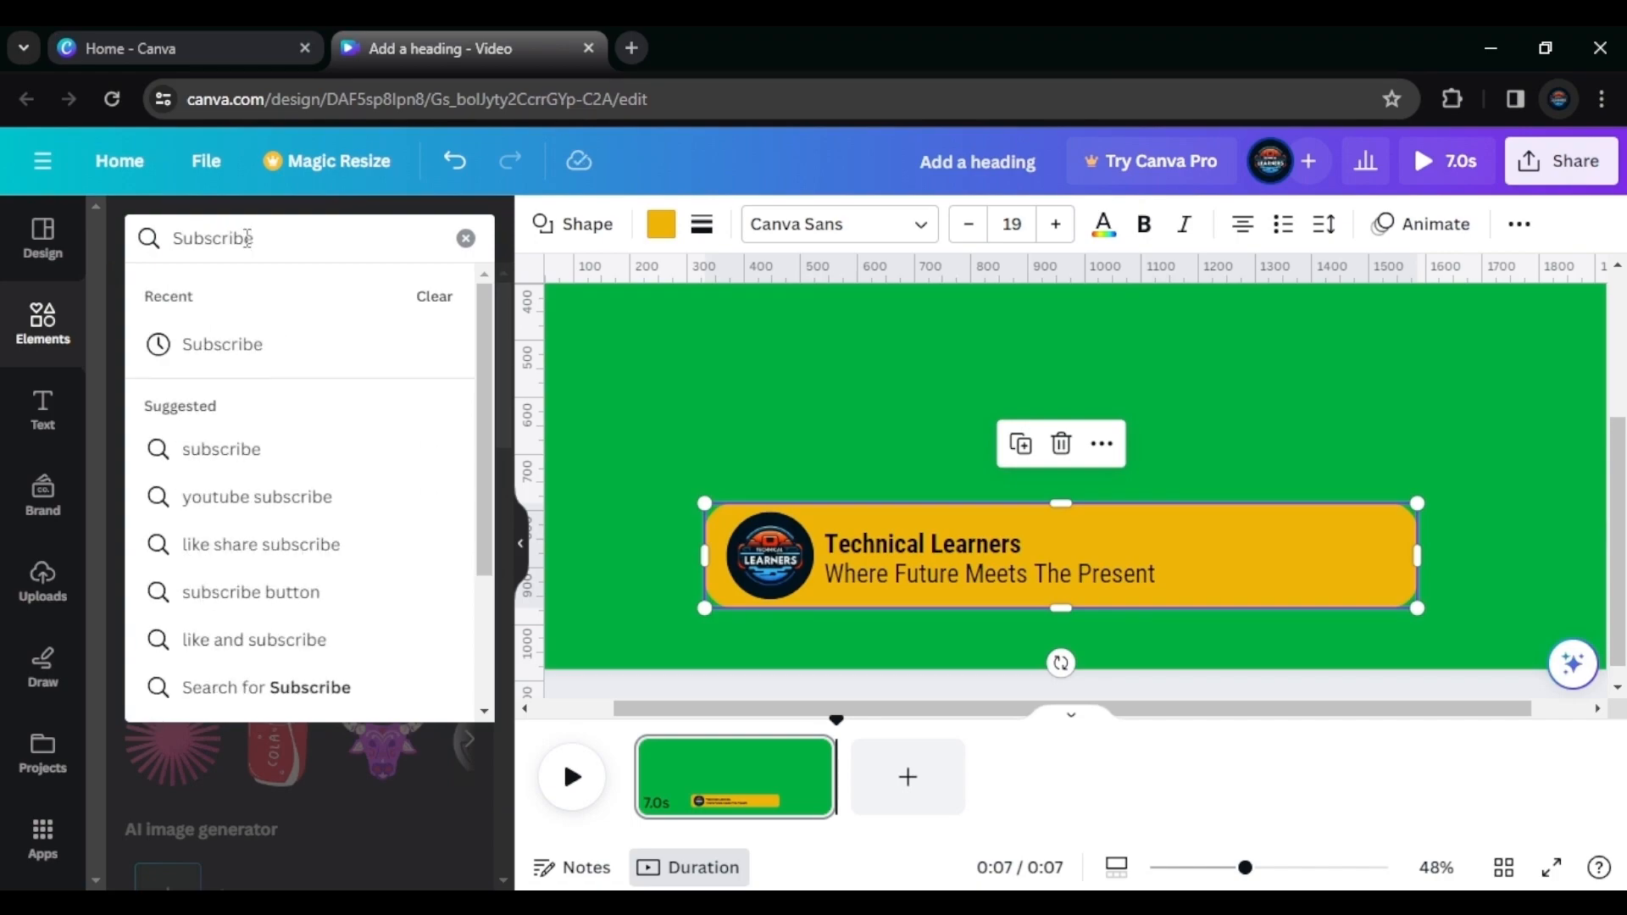
{"action": "key", "text": "Return"}
{"action": "left_click", "coordinate": [443, 434]}
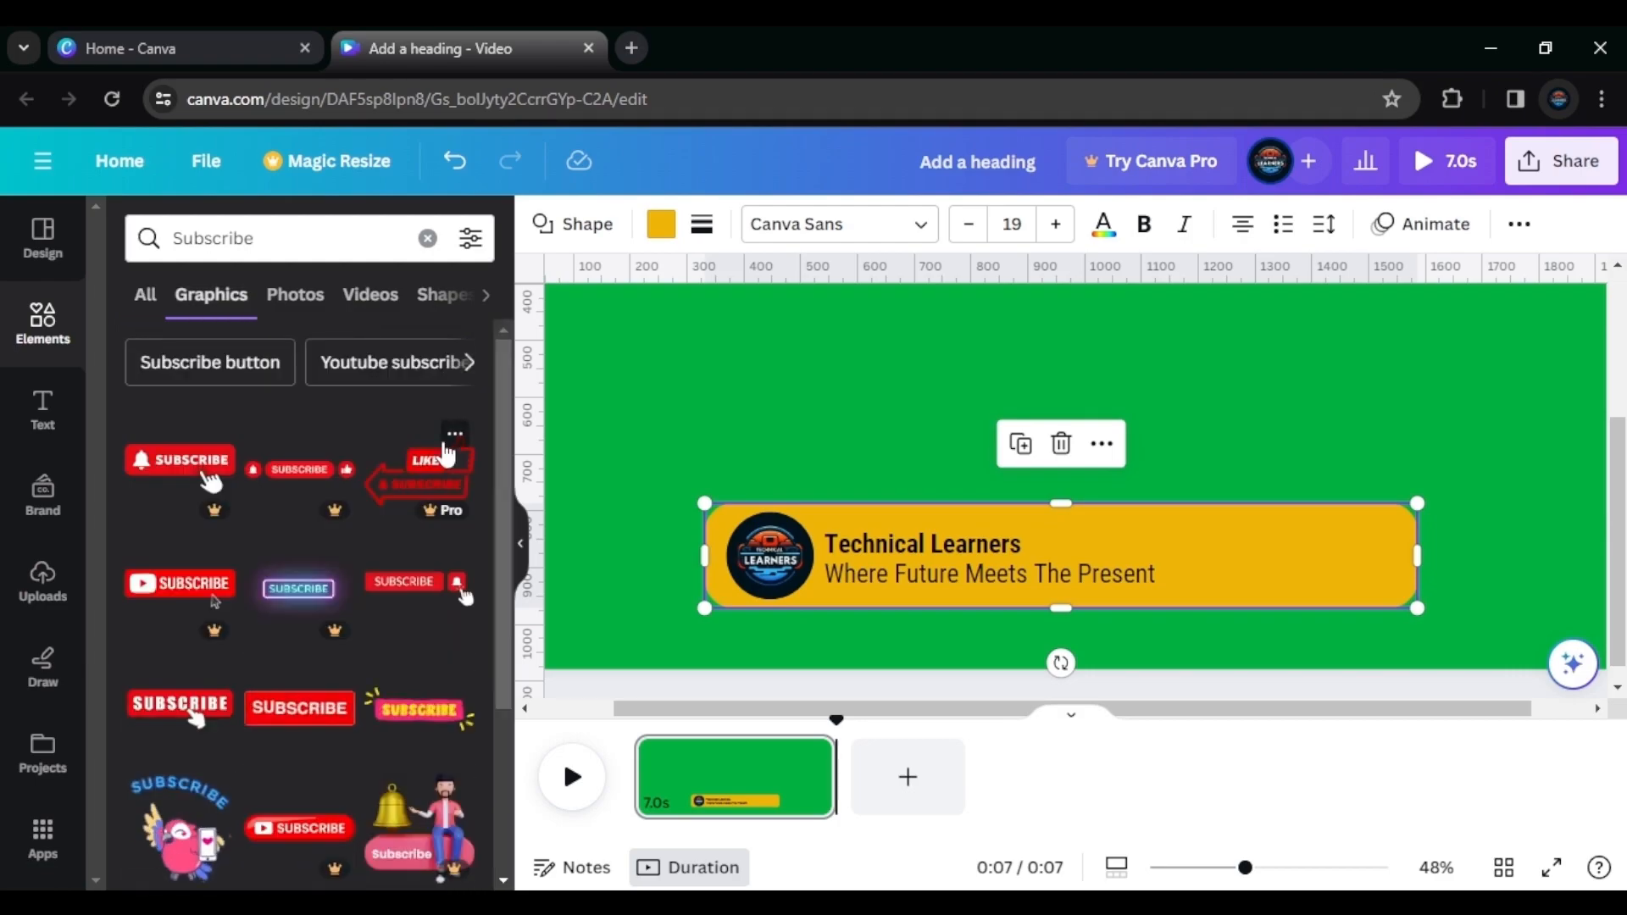
{"action": "left_click", "coordinate": [464, 595]}
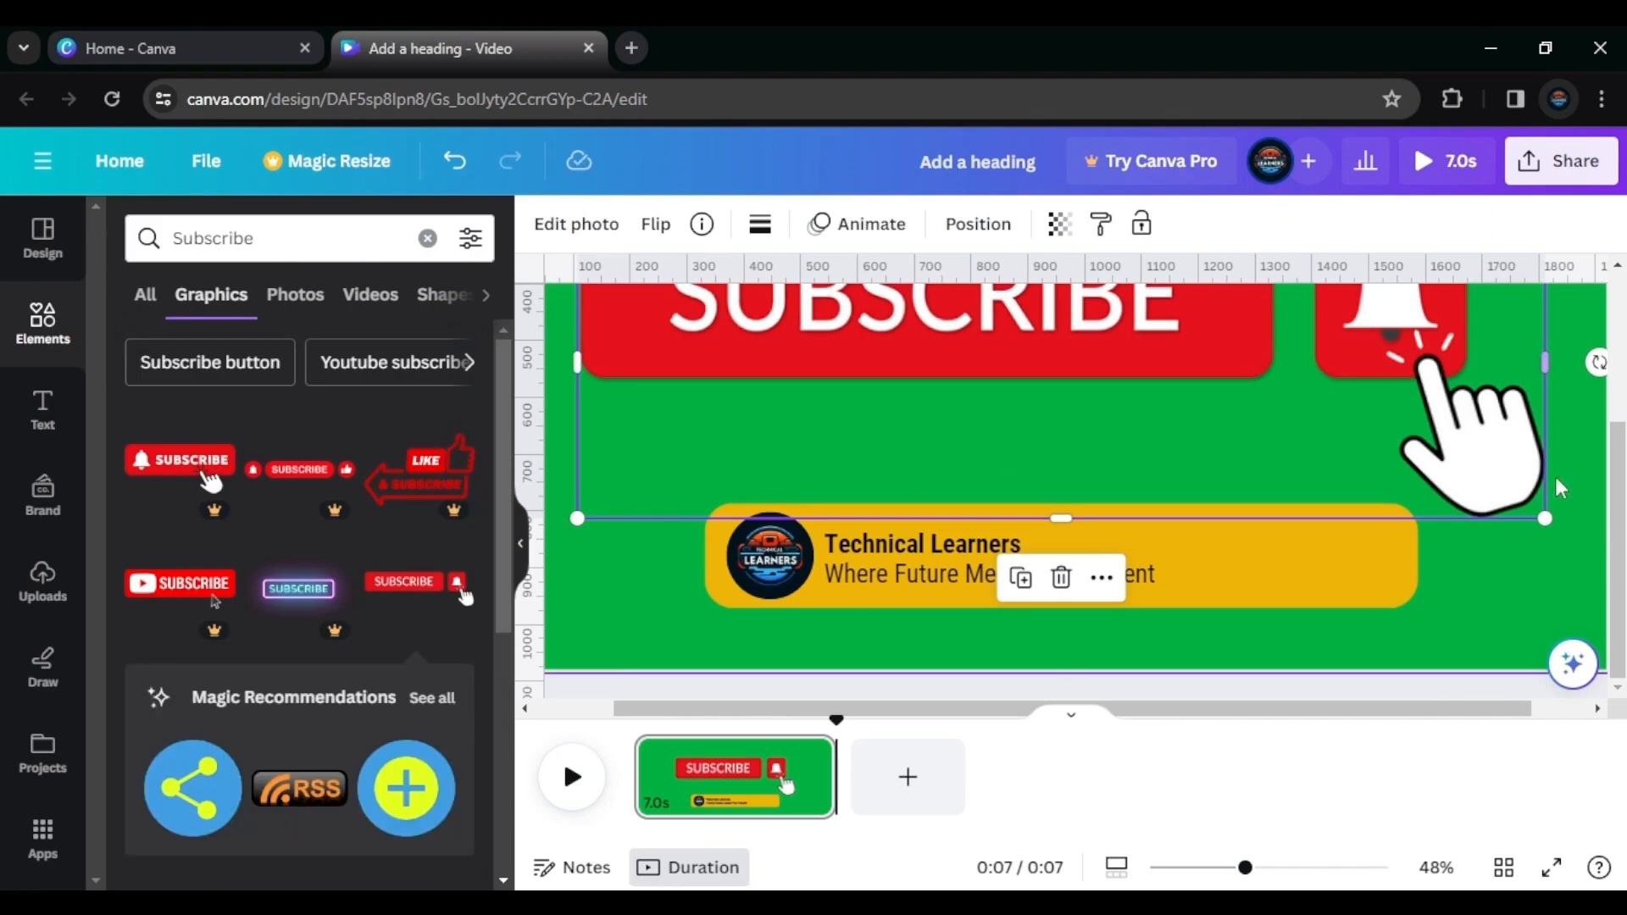
Crop the subscribe graphic down to the red SUBSCRIBE button, cutting off the bell and the hand pointer
{"action": "scroll", "coordinate": [1228, 450], "scroll_direction": "down", "scroll_amount": 2}
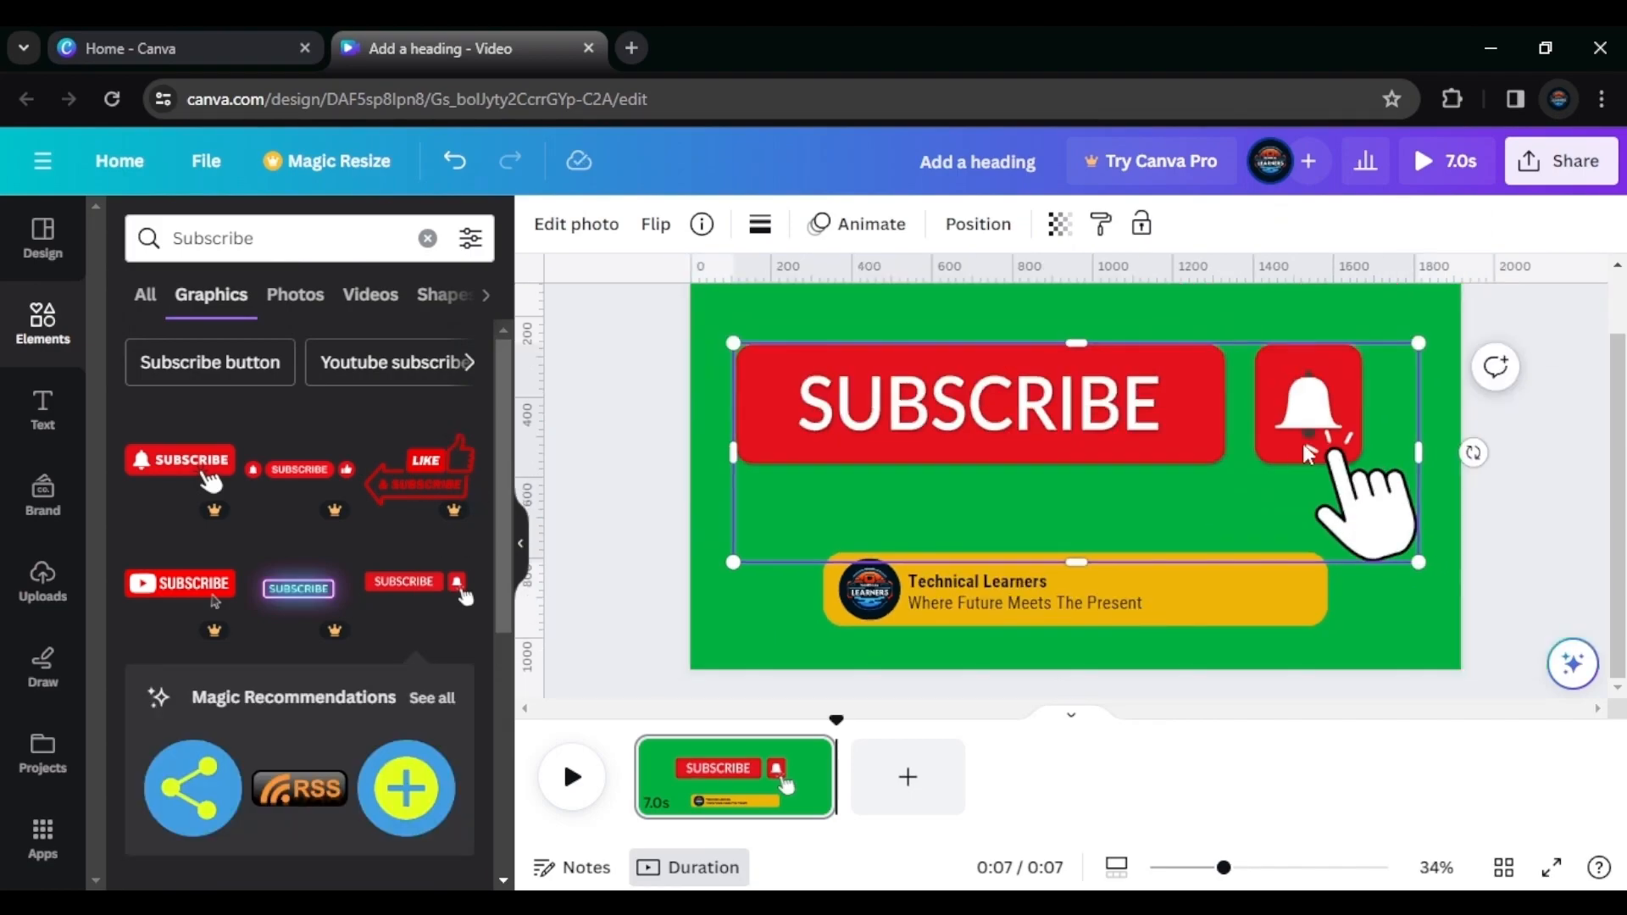
{"action": "left_click_drag", "start_coordinate": [1421, 445], "coordinate": [1233, 455]}
{"action": "mouse_move", "coordinate": [982, 558]}
{"action": "left_mouse_down"}
{"action": "mouse_move", "coordinate": [980, 492]}
{"action": "mouse_move", "coordinate": [982, 545]}
{"action": "left_mouse_up"}
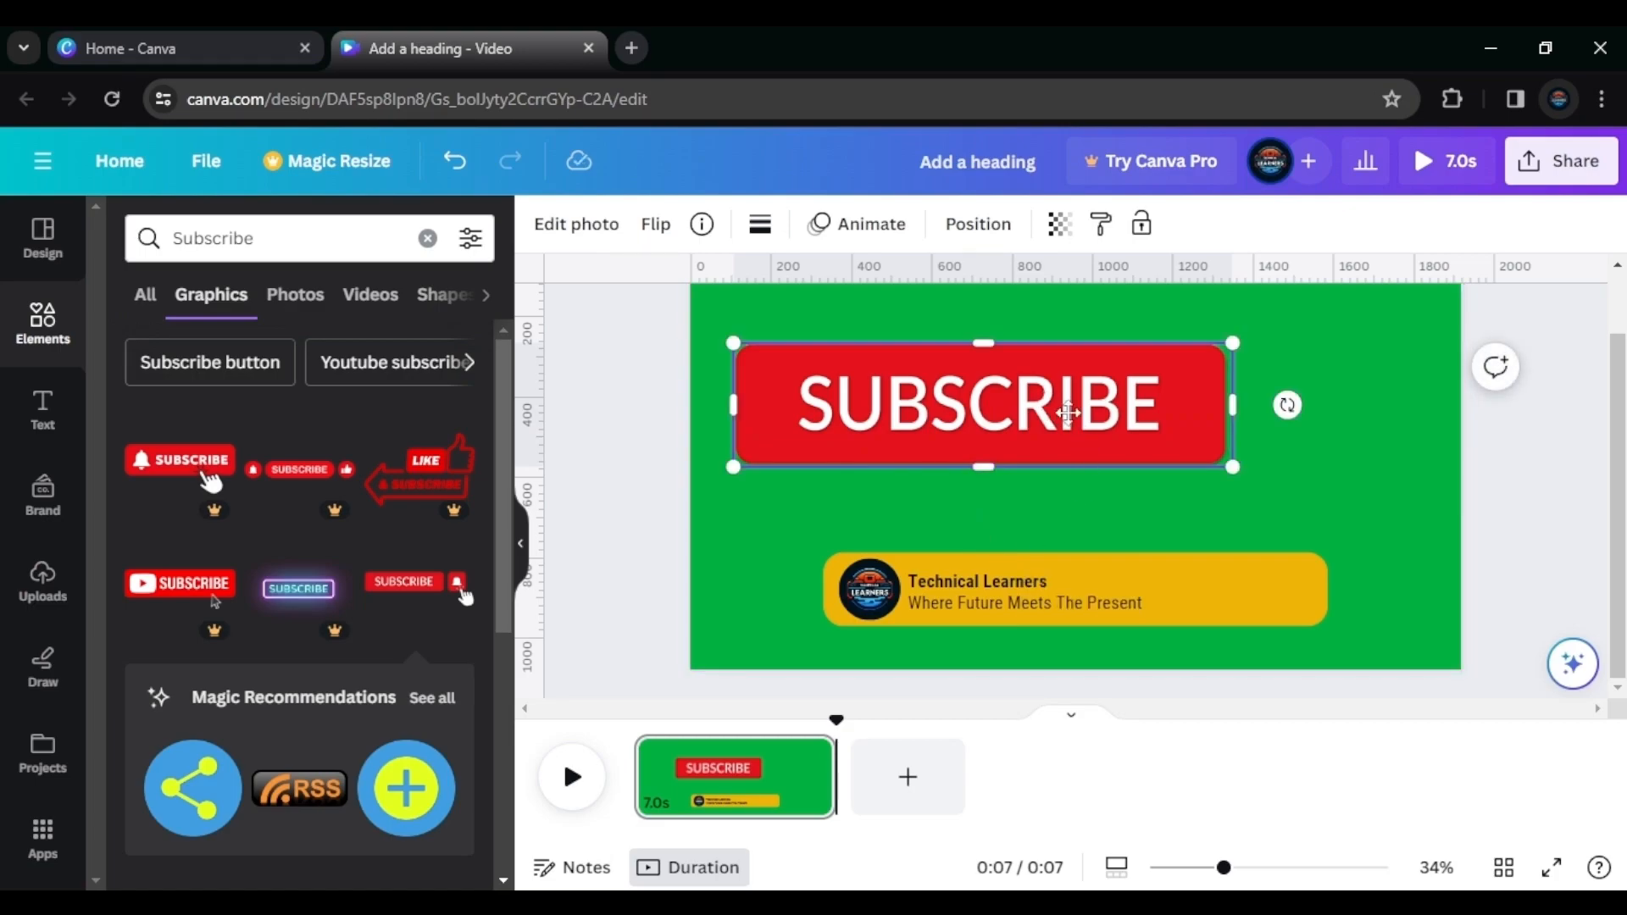
Shrink the SUBSCRIBE button and place it near the right end of the yellow bar, vertically centred
{"action": "left_click_drag", "start_coordinate": [1233, 467], "coordinate": [902, 428]}
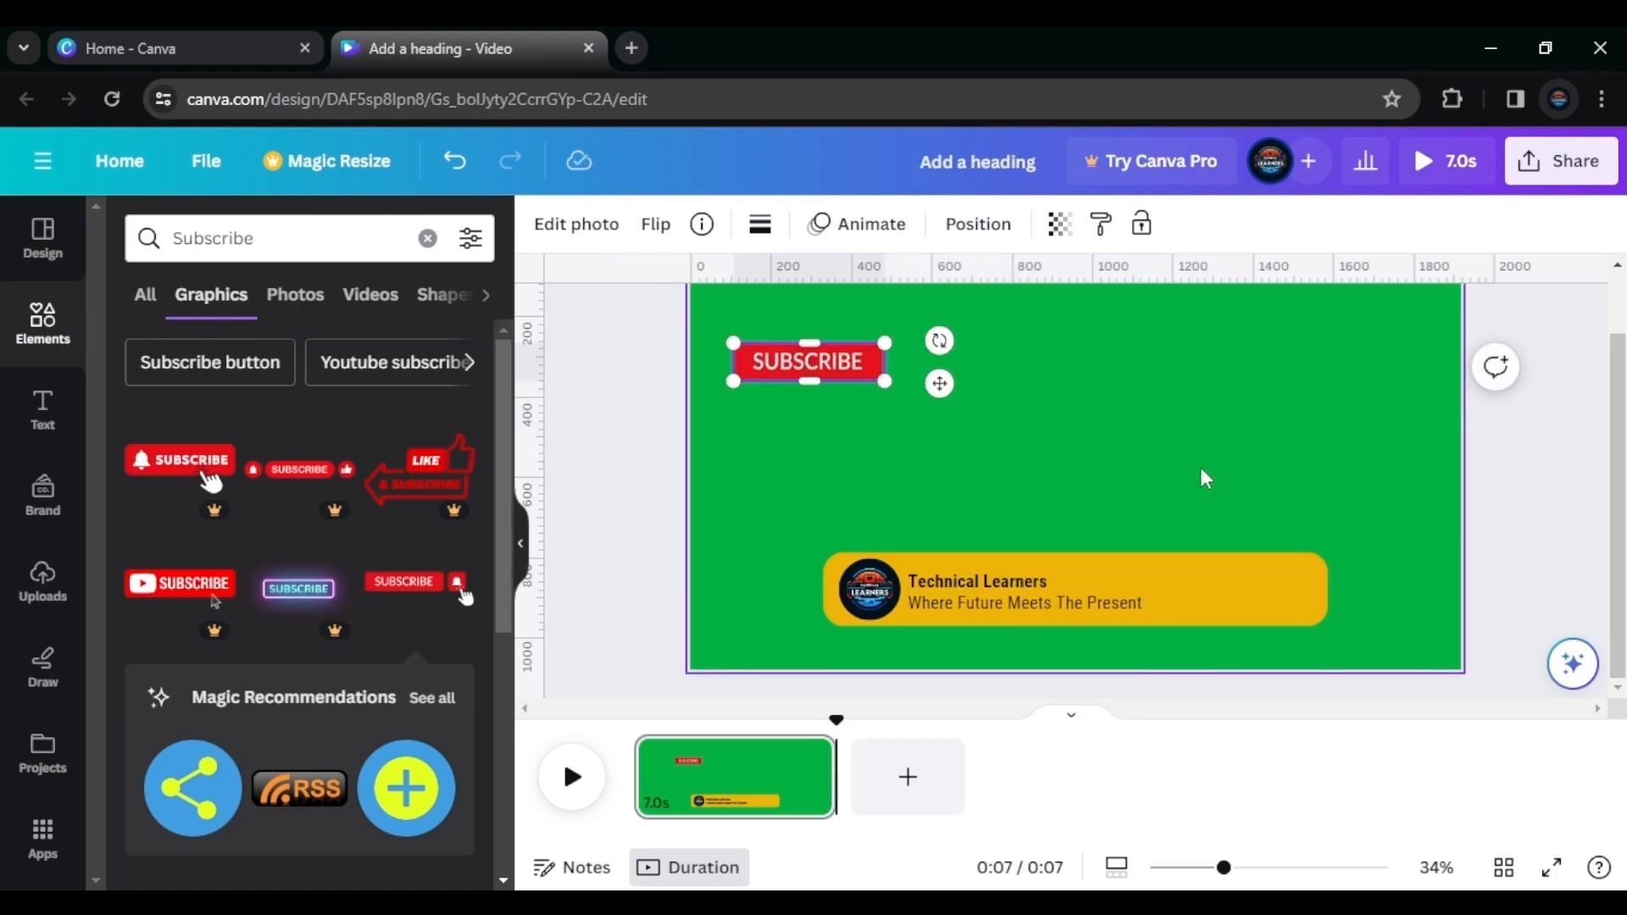
{"action": "left_click", "coordinate": [915, 380]}
{"action": "left_click_drag", "start_coordinate": [854, 367], "coordinate": [1242, 589]}
{"action": "key", "text": "Escape"}
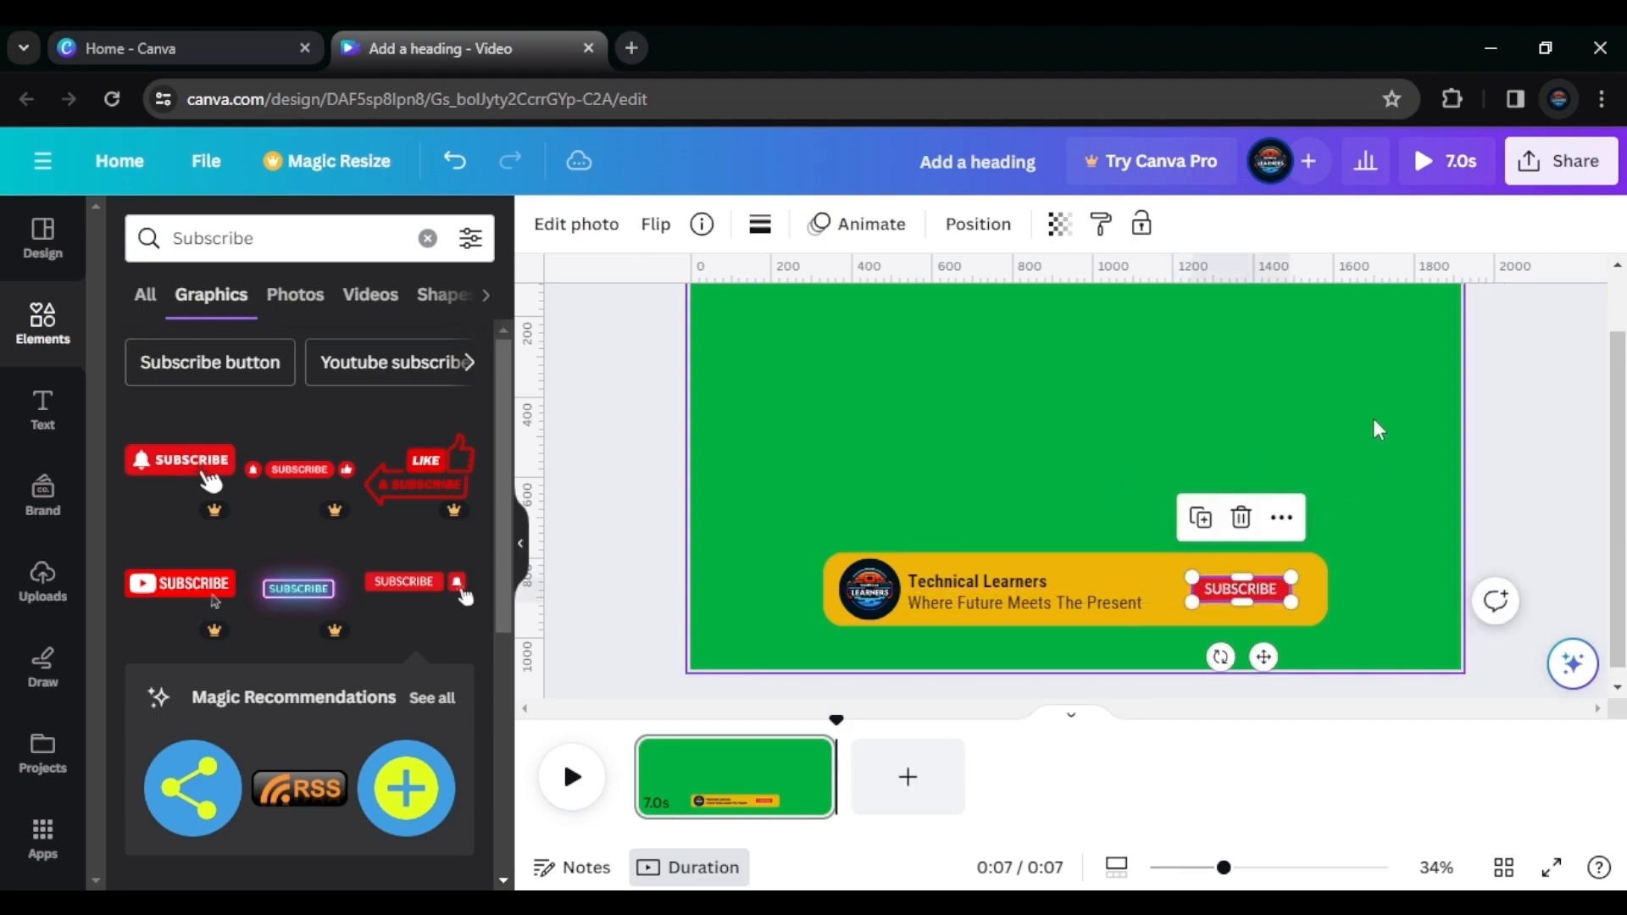
{"action": "left_click", "coordinate": [1378, 429]}
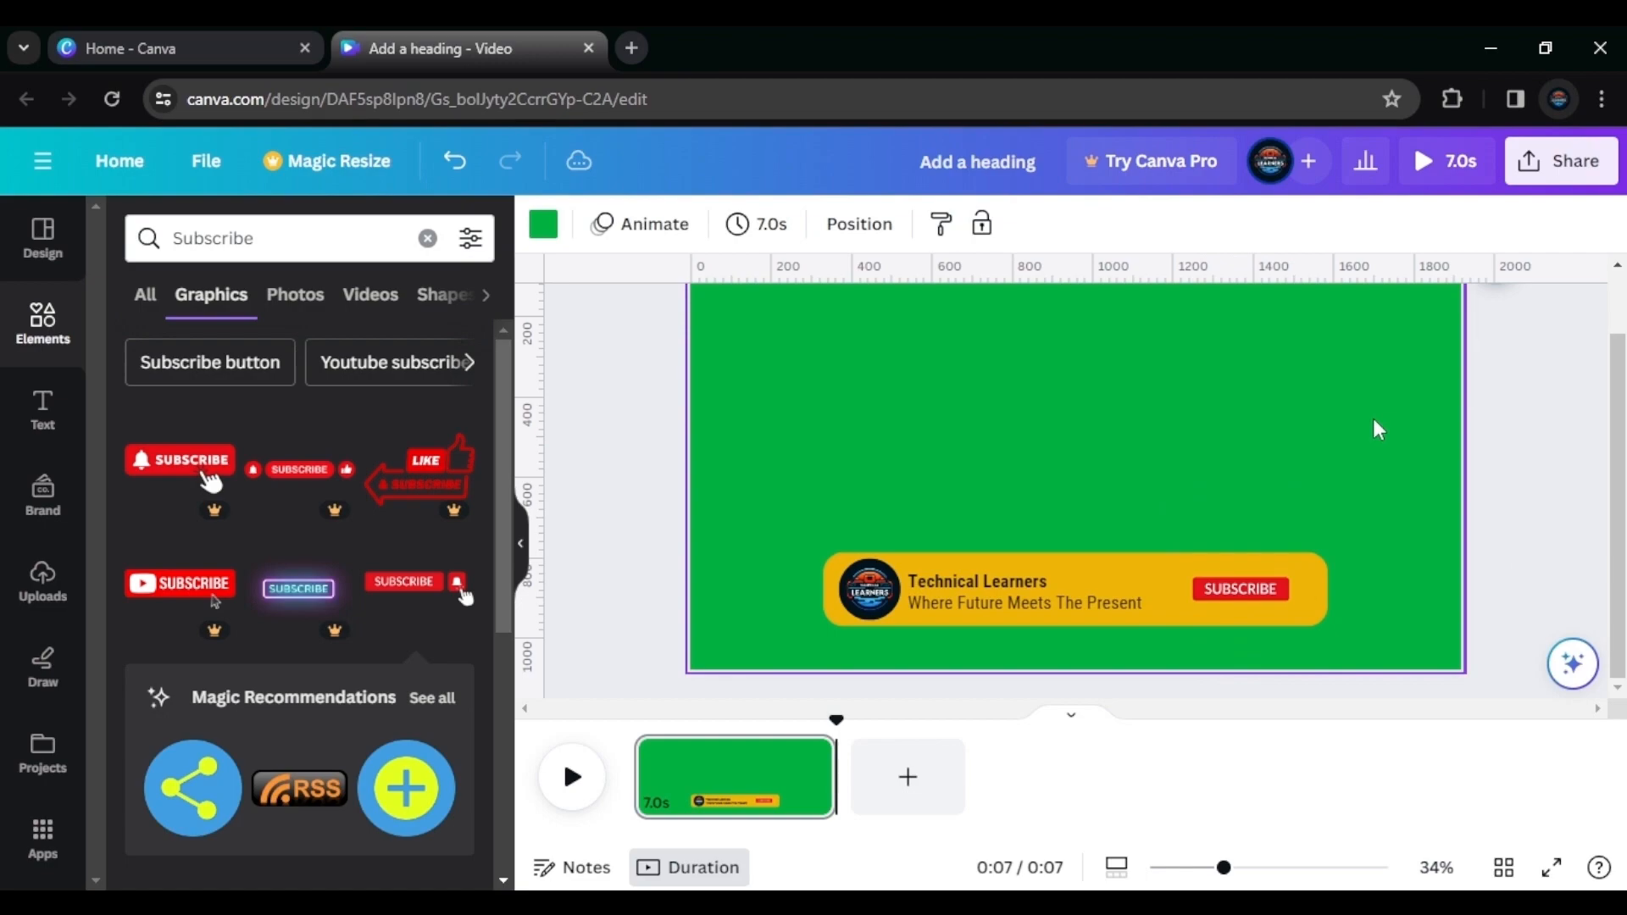
Search the graphics for "Thumbs up" and add the round icon with the cut-out thumb
{"action": "left_click", "coordinate": [428, 238]}
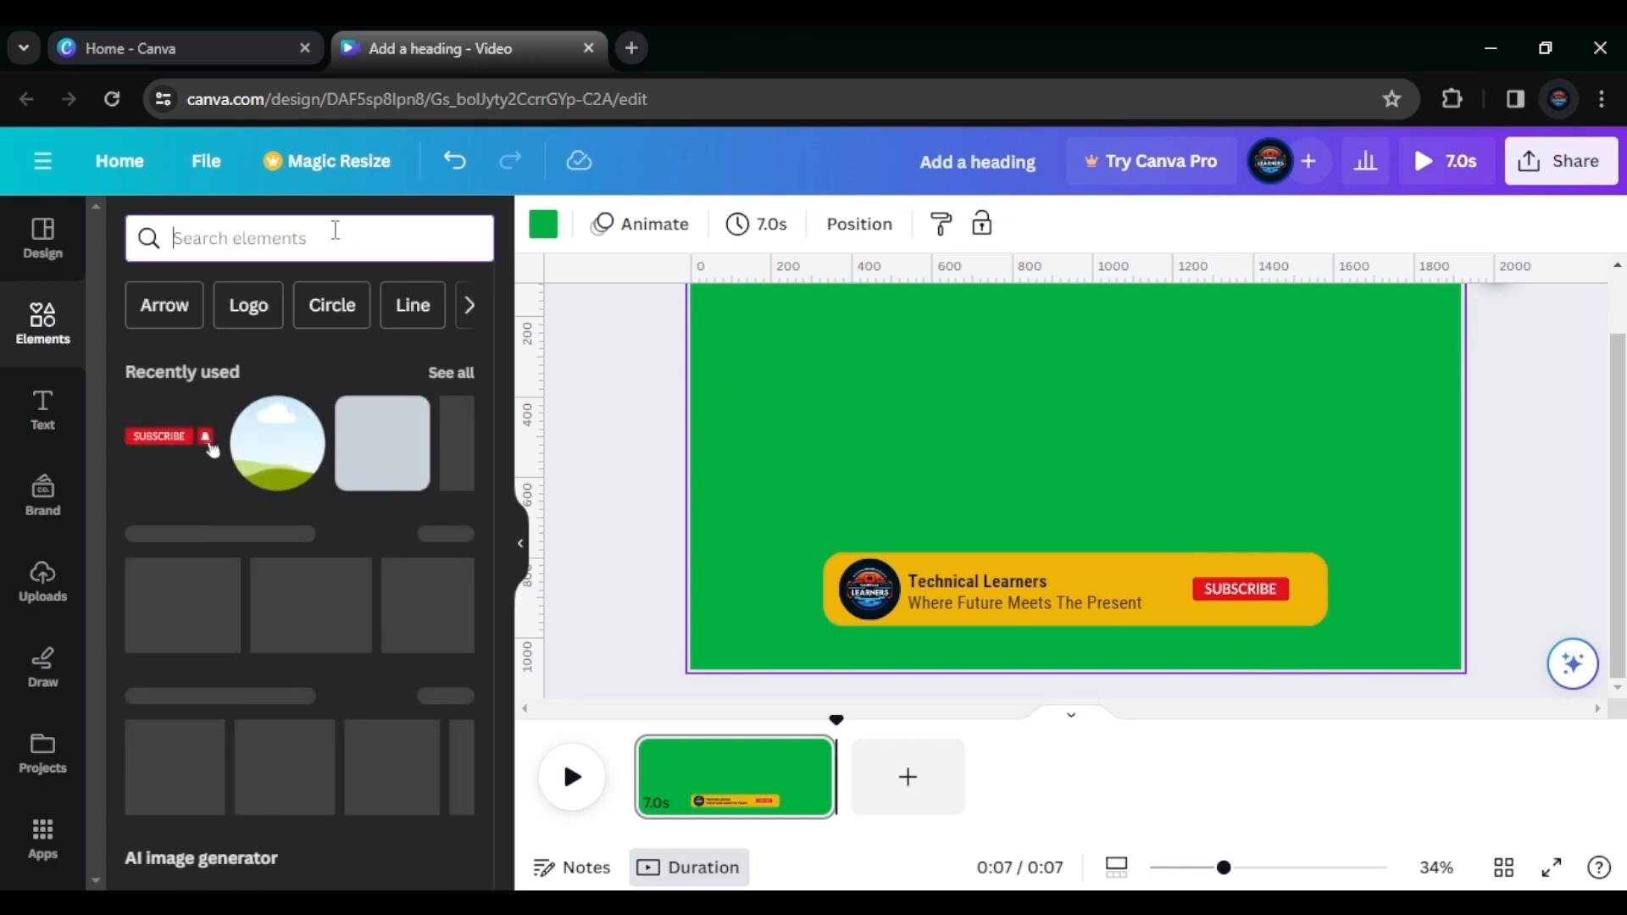
{"action": "type", "text": "Thum"}
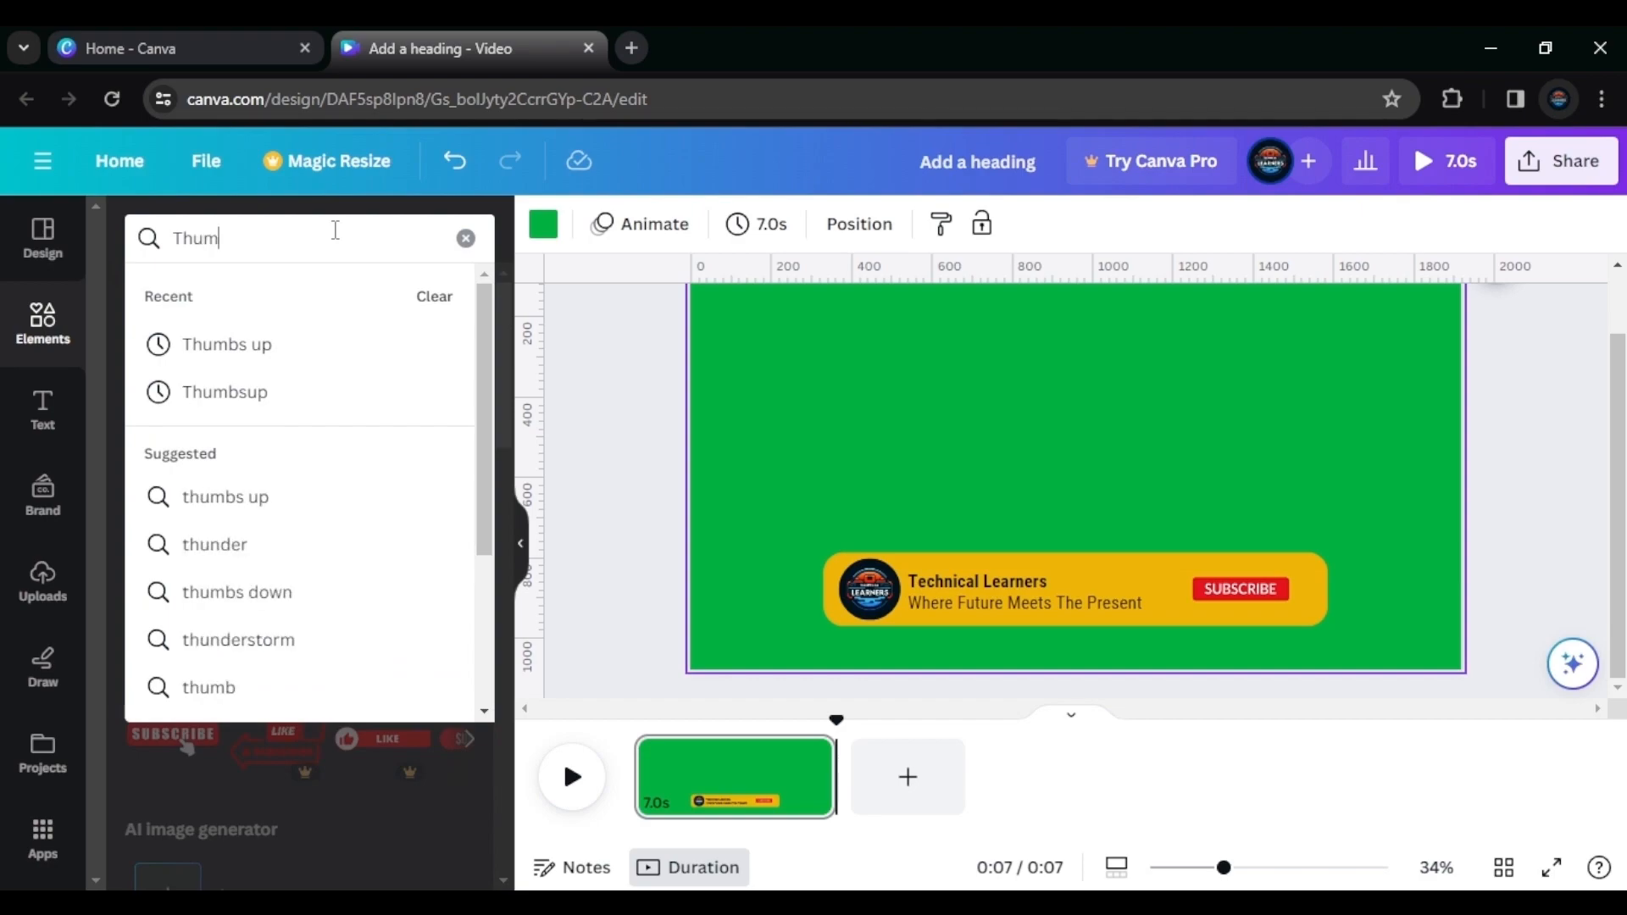
{"action": "type", "text": "bs"}
{"action": "key", "text": "Down"}
{"action": "key", "text": "Down"}
{"action": "key", "text": "Up"}
{"action": "key", "text": "Return"}
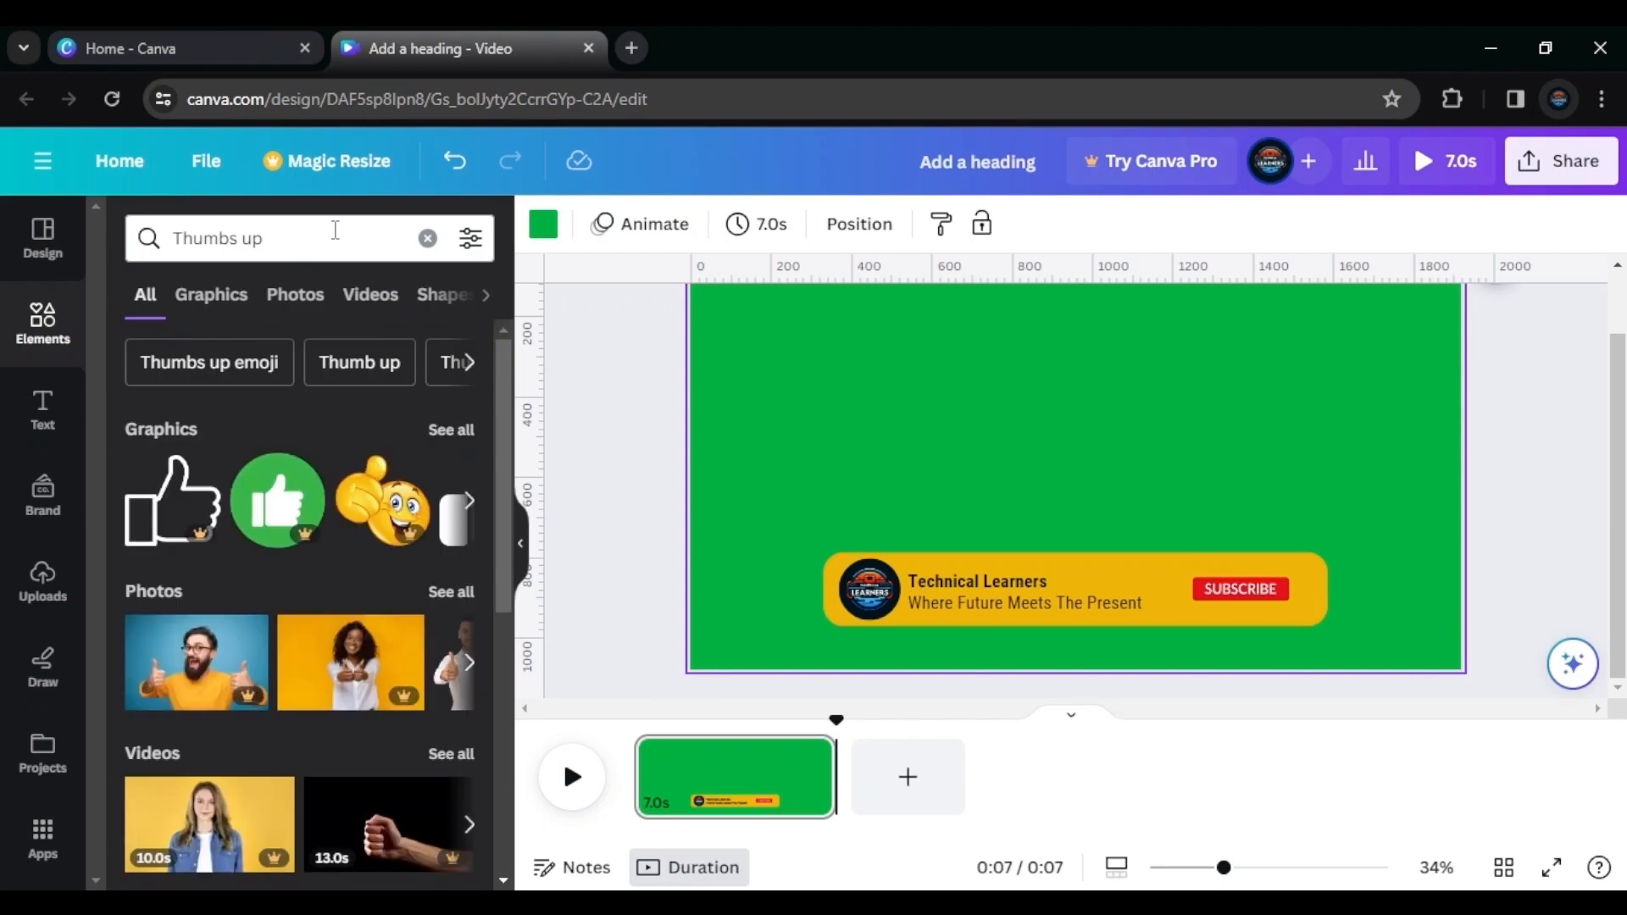
{"action": "left_click", "coordinate": [448, 428]}
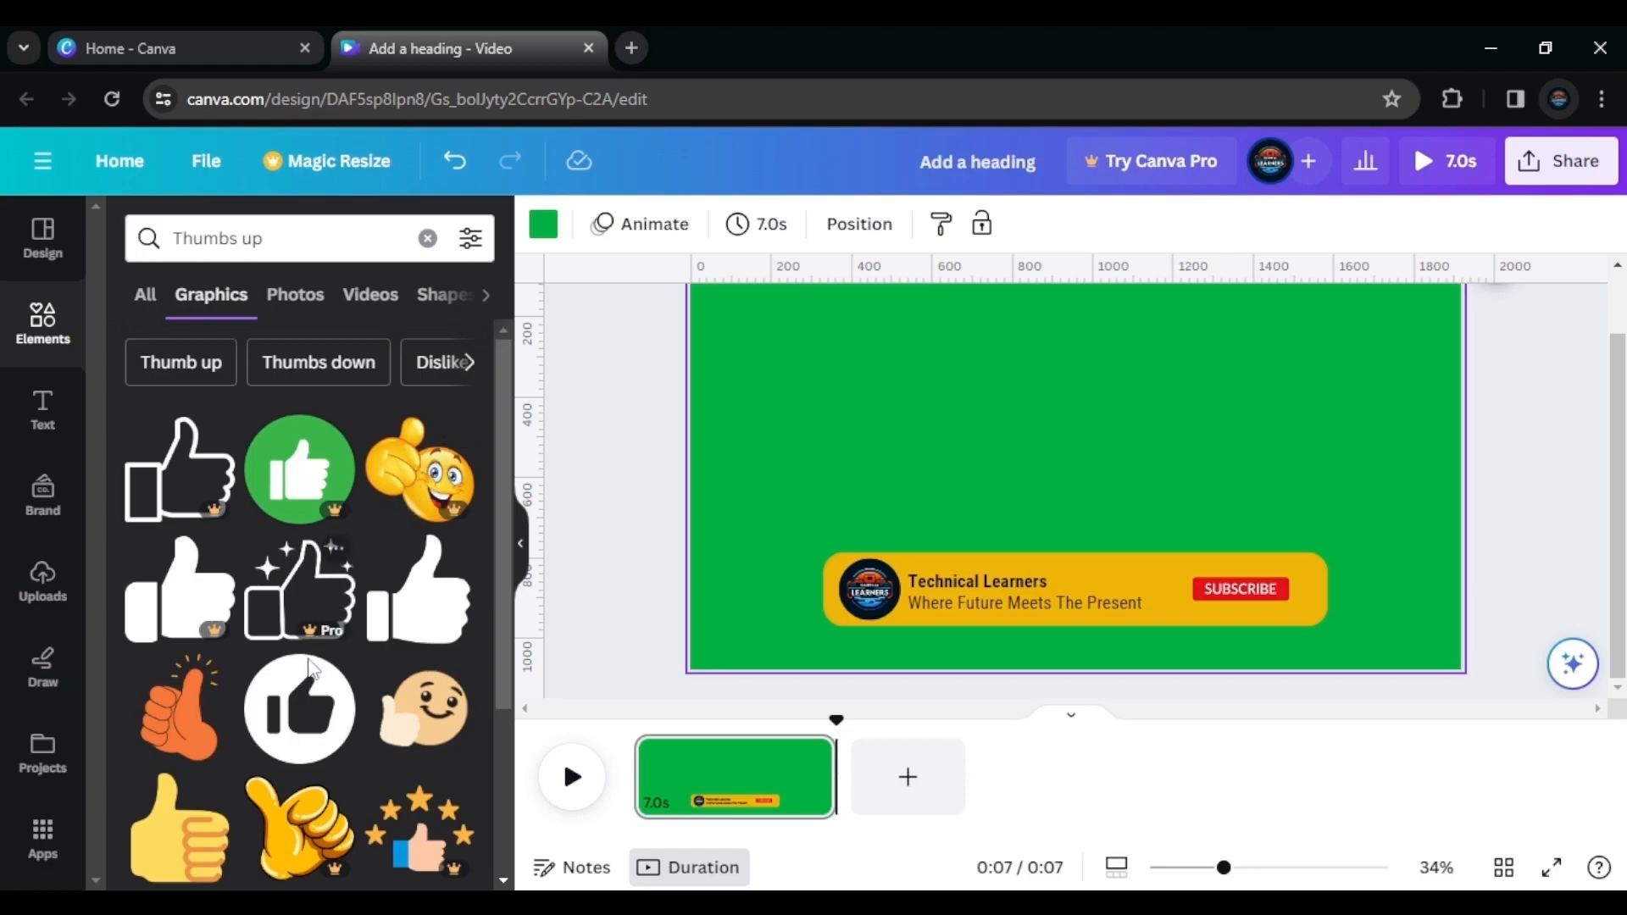
{"action": "left_click", "coordinate": [305, 694]}
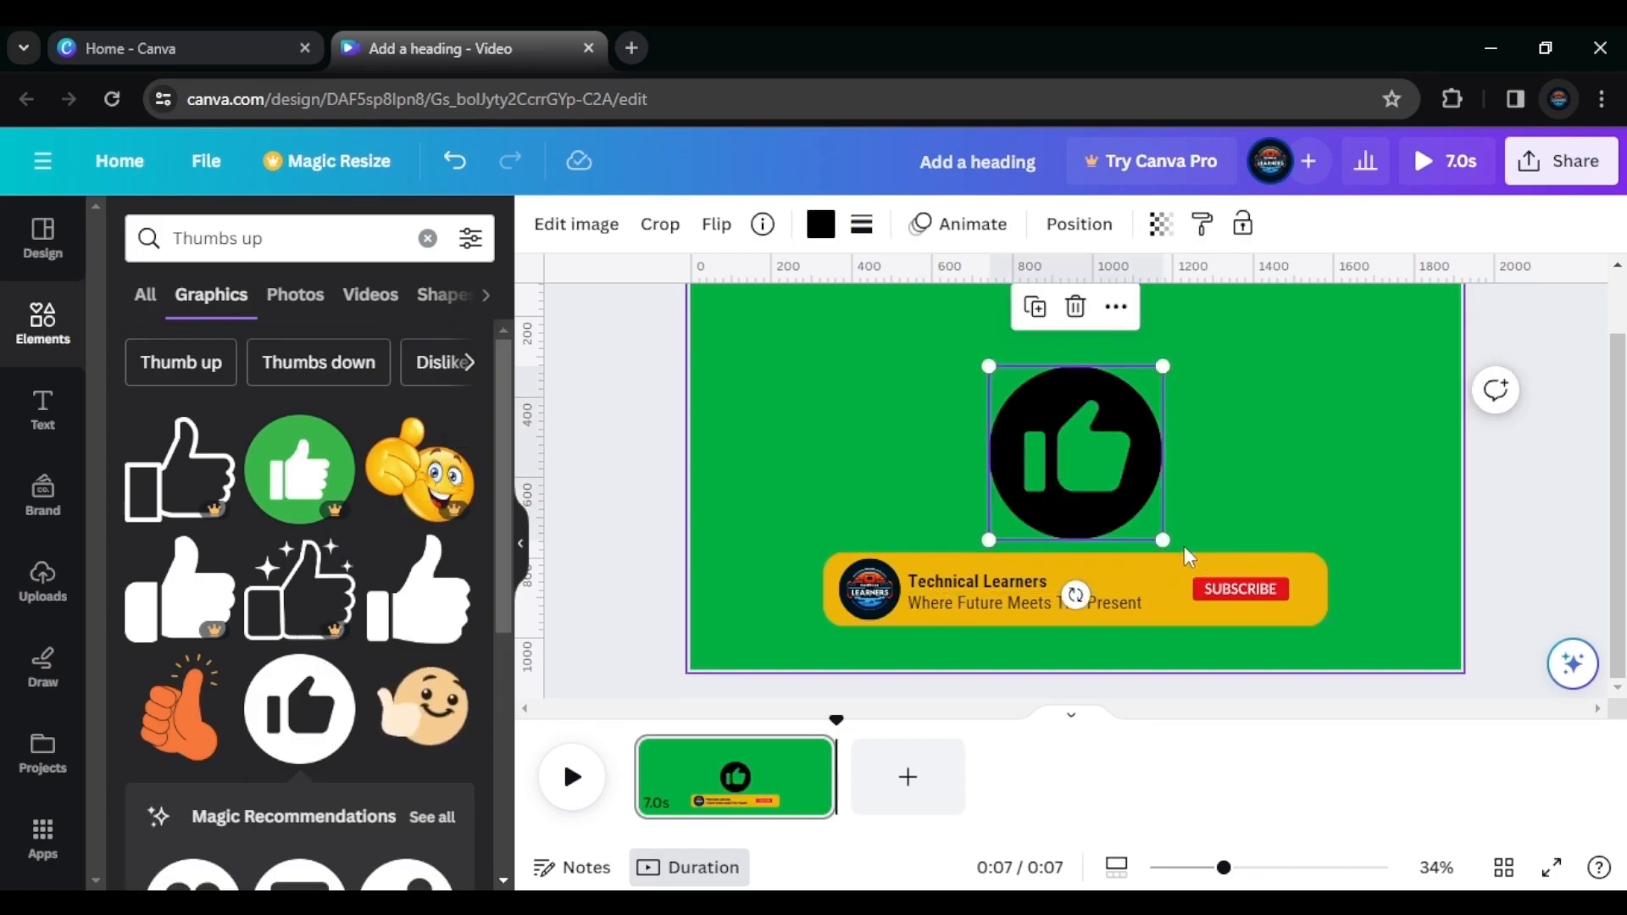
Shrink the thumbs-up icon and place it on the yellow bar between the tagline and the SUBSCRIBE button
{"action": "left_click_drag", "start_coordinate": [1163, 539], "coordinate": [993, 467]}
{"action": "left_click_drag", "start_coordinate": [1012, 409], "coordinate": [1151, 541]}
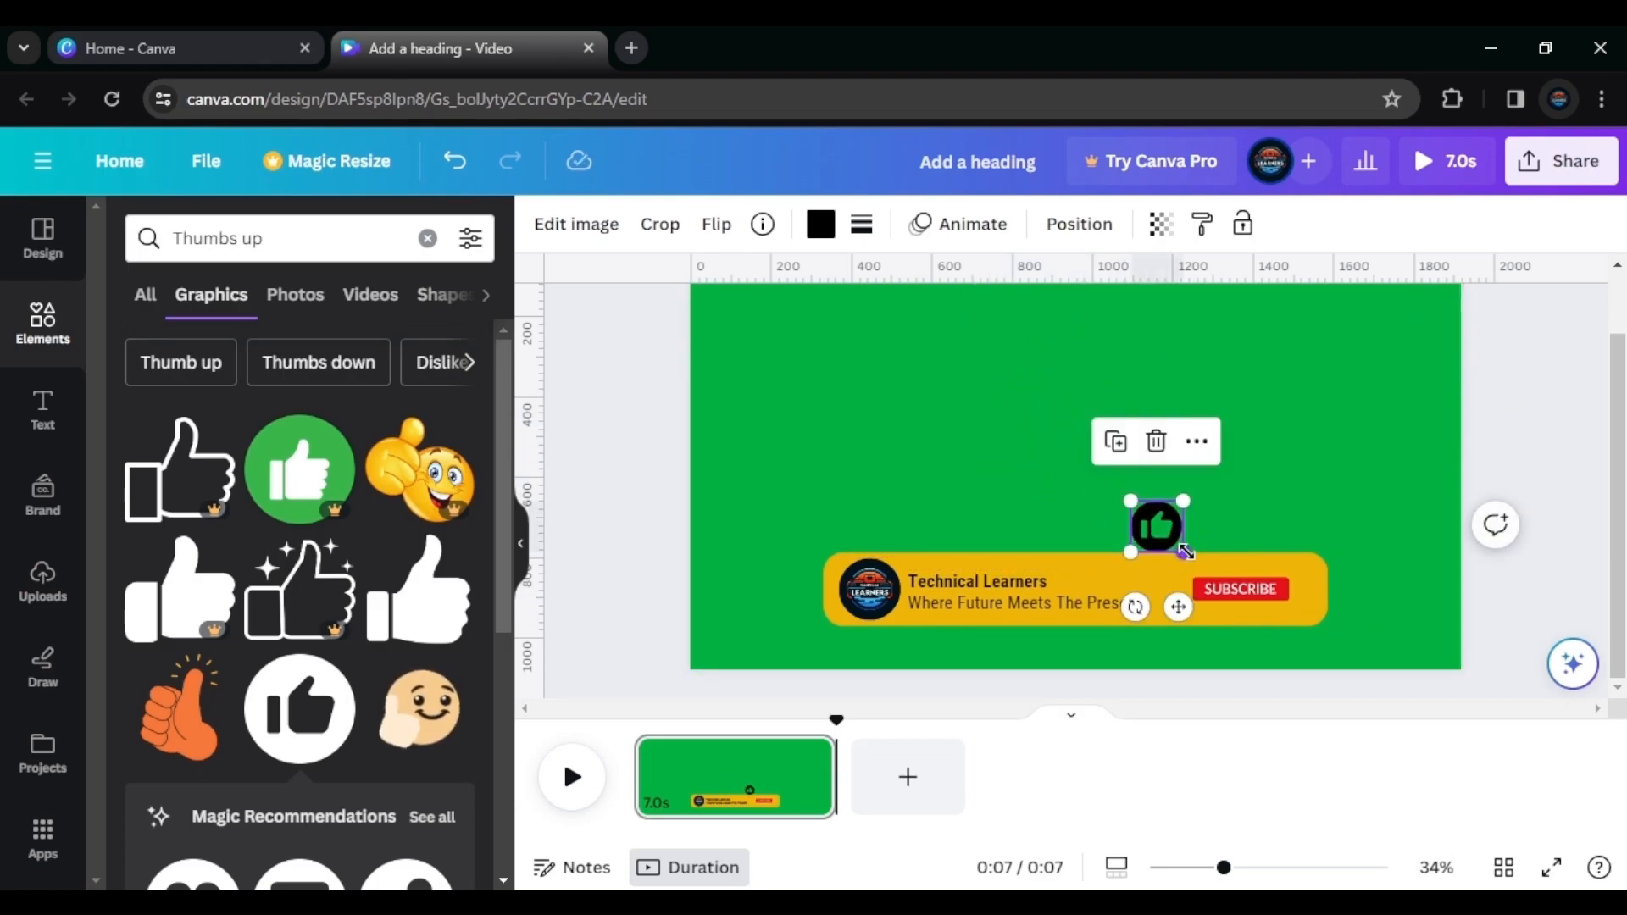
{"action": "scroll", "coordinate": [1184, 551], "scroll_direction": "up", "scroll_amount": 3, "text": "ctrl"}
{"action": "left_click_drag", "start_coordinate": [1207, 547], "coordinate": [1205, 635]}
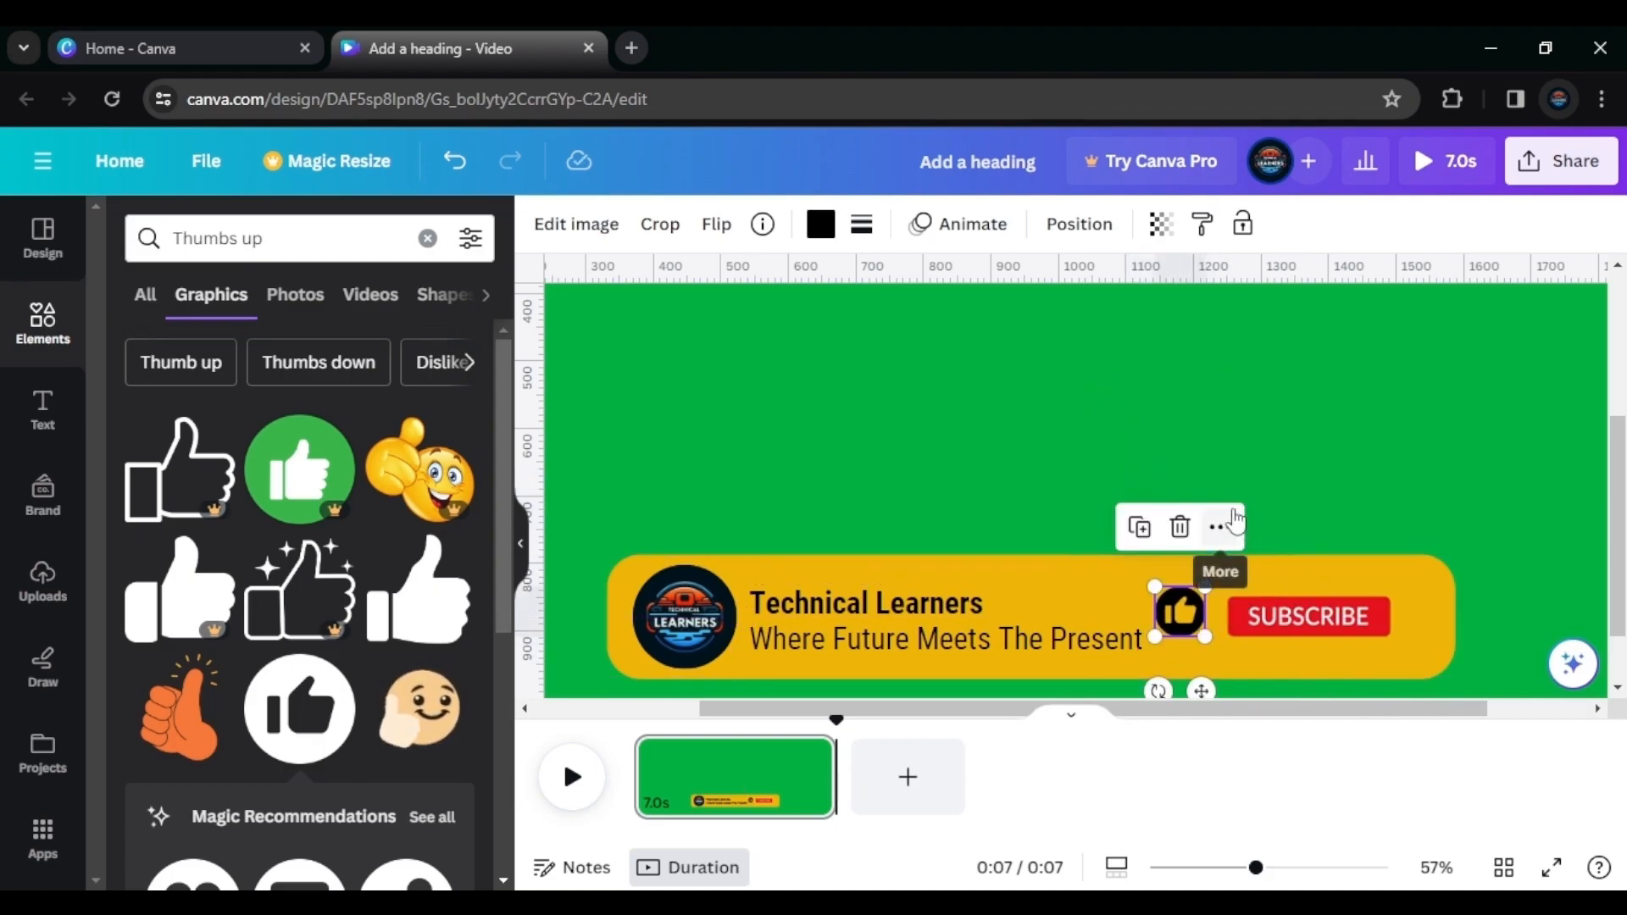
{"action": "left_click", "coordinate": [1318, 449]}
{"action": "scroll", "coordinate": [1265, 498], "scroll_direction": "down", "scroll_amount": 1}
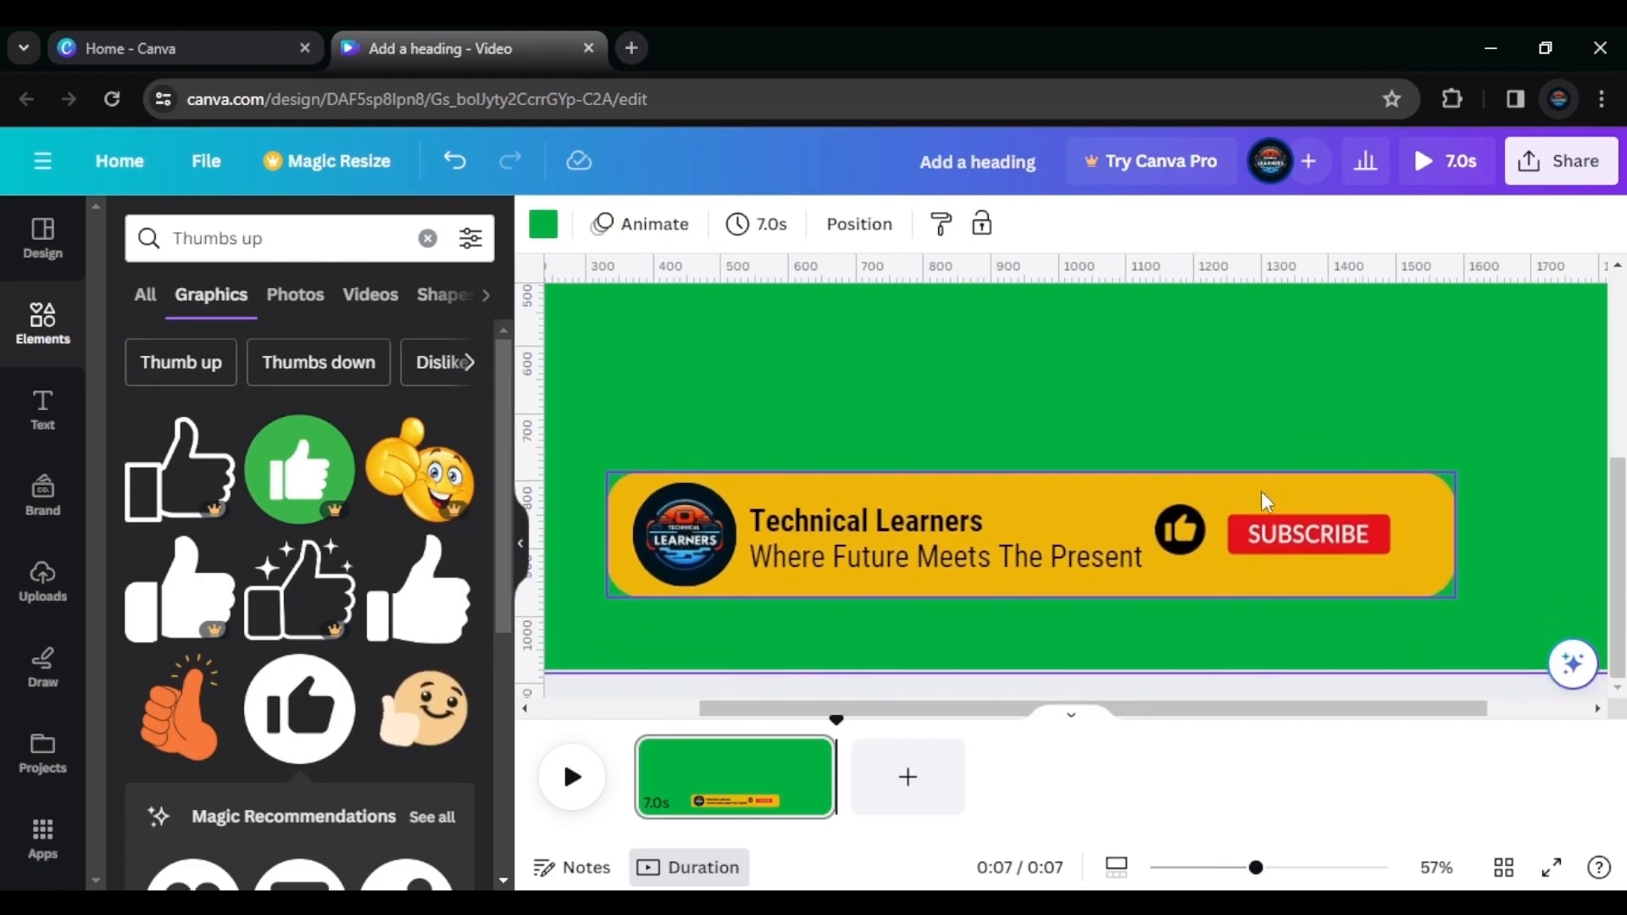
Reduce the thumbs-up icon to the height of the SUBSCRIBE button and align it level with that button
{"action": "left_click", "coordinate": [1180, 541]}
{"action": "left_click_drag", "start_coordinate": [1181, 541], "coordinate": [1184, 535]}
{"action": "left_click", "coordinate": [1279, 417]}
Recolour the thumbs-up icon with the red sampled from the SUBSCRIBE button
{"action": "left_click", "coordinate": [1187, 548]}
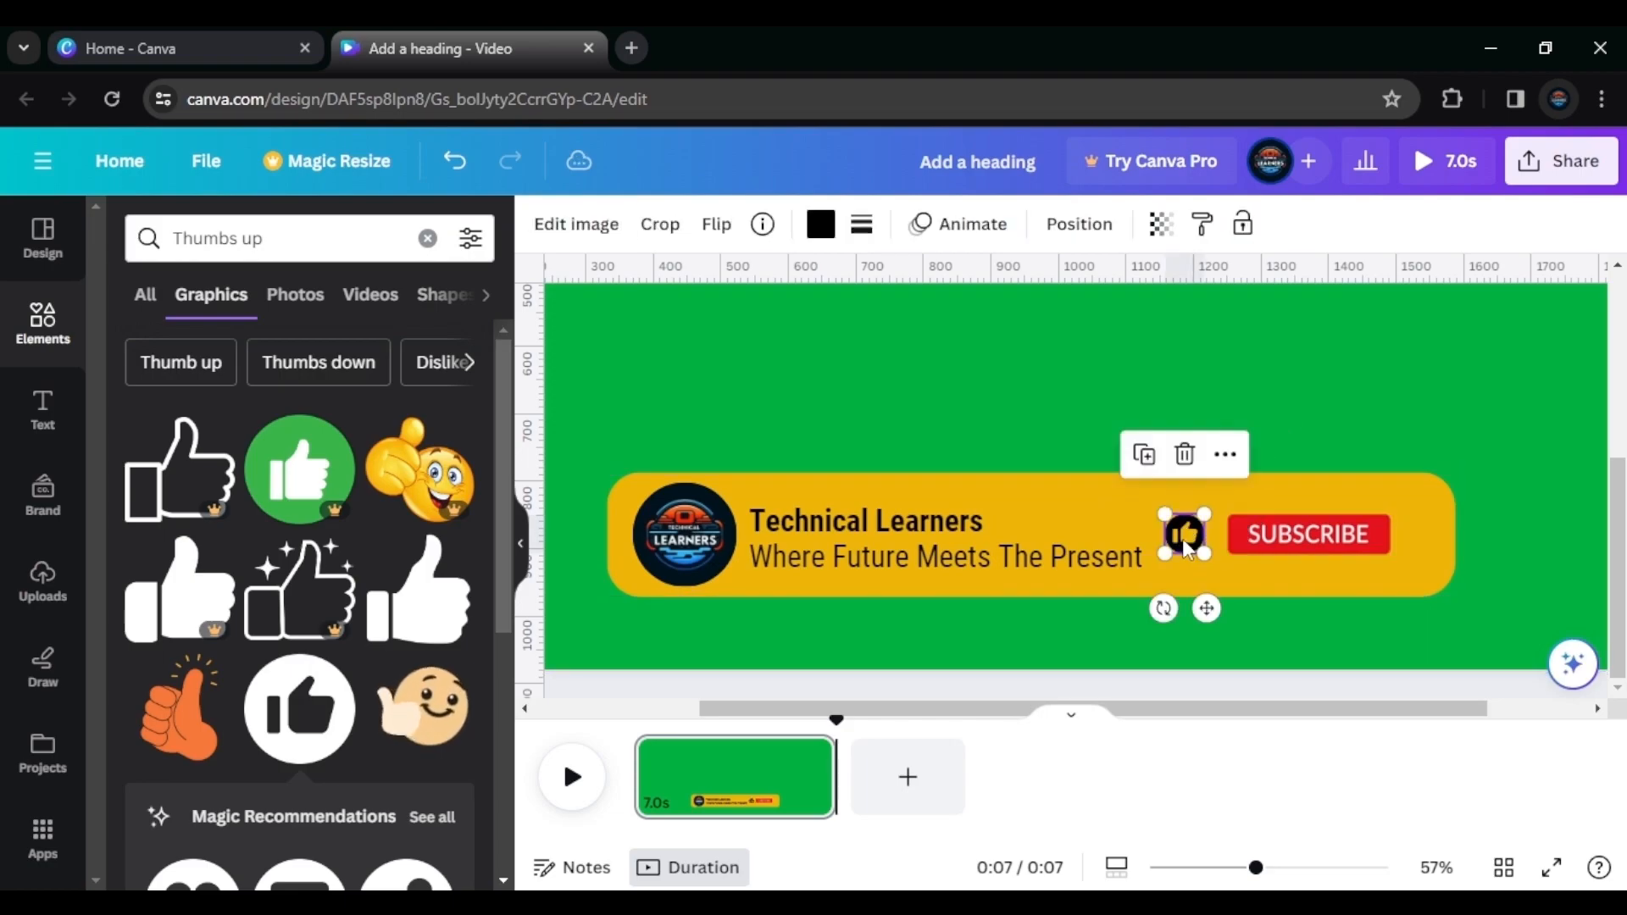
{"action": "left_click", "coordinate": [819, 224]}
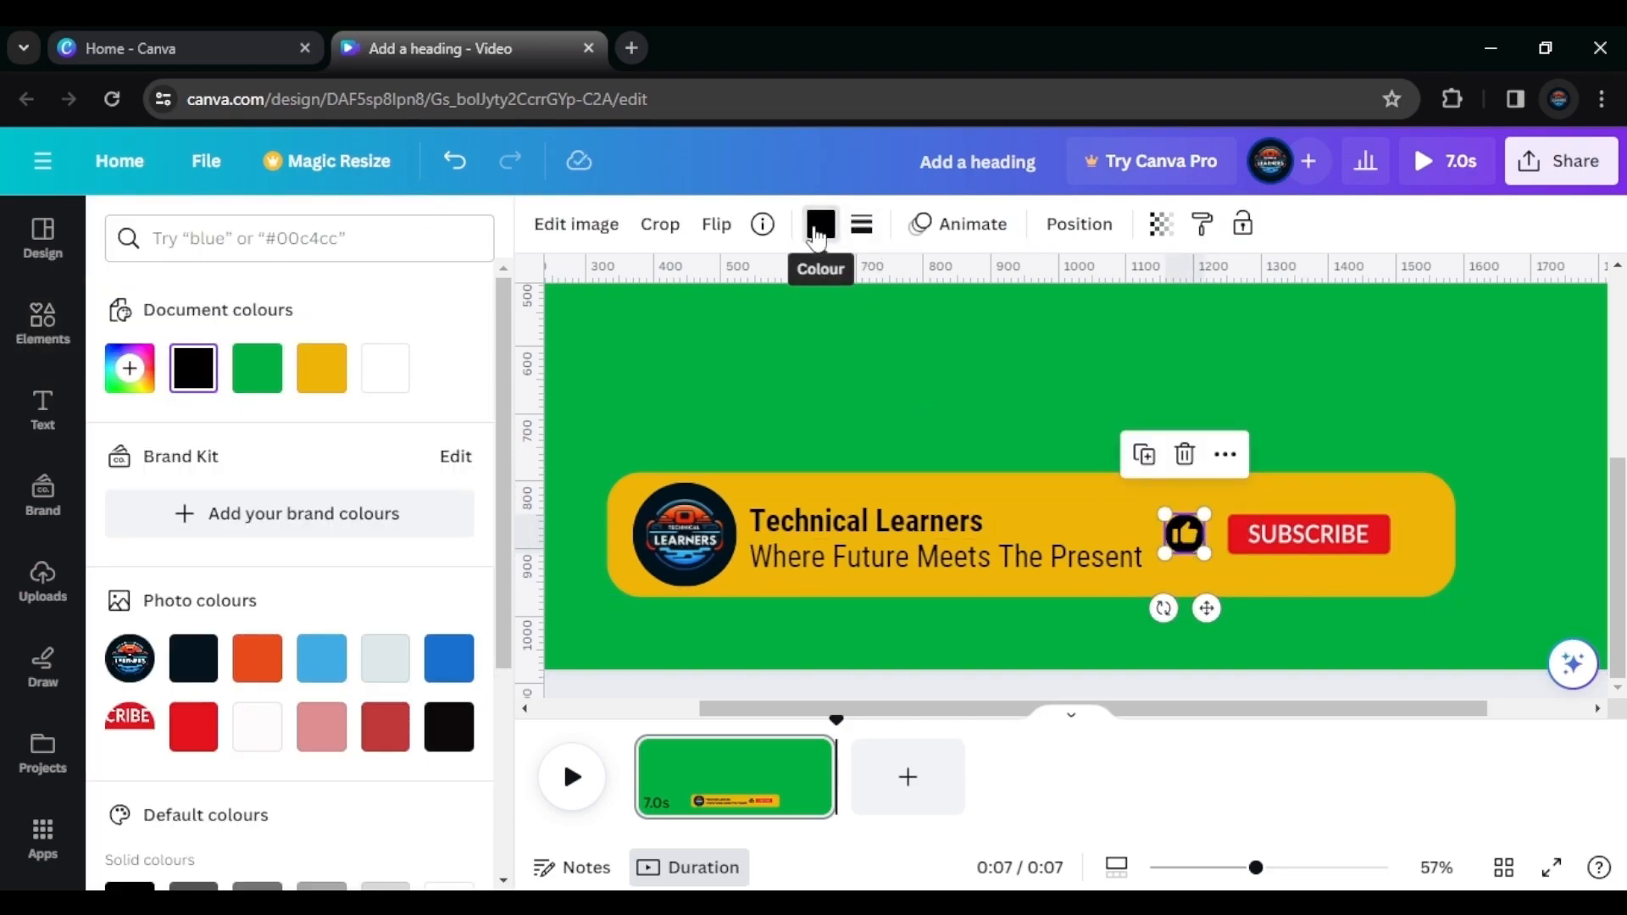
{"action": "left_click", "coordinate": [133, 376]}
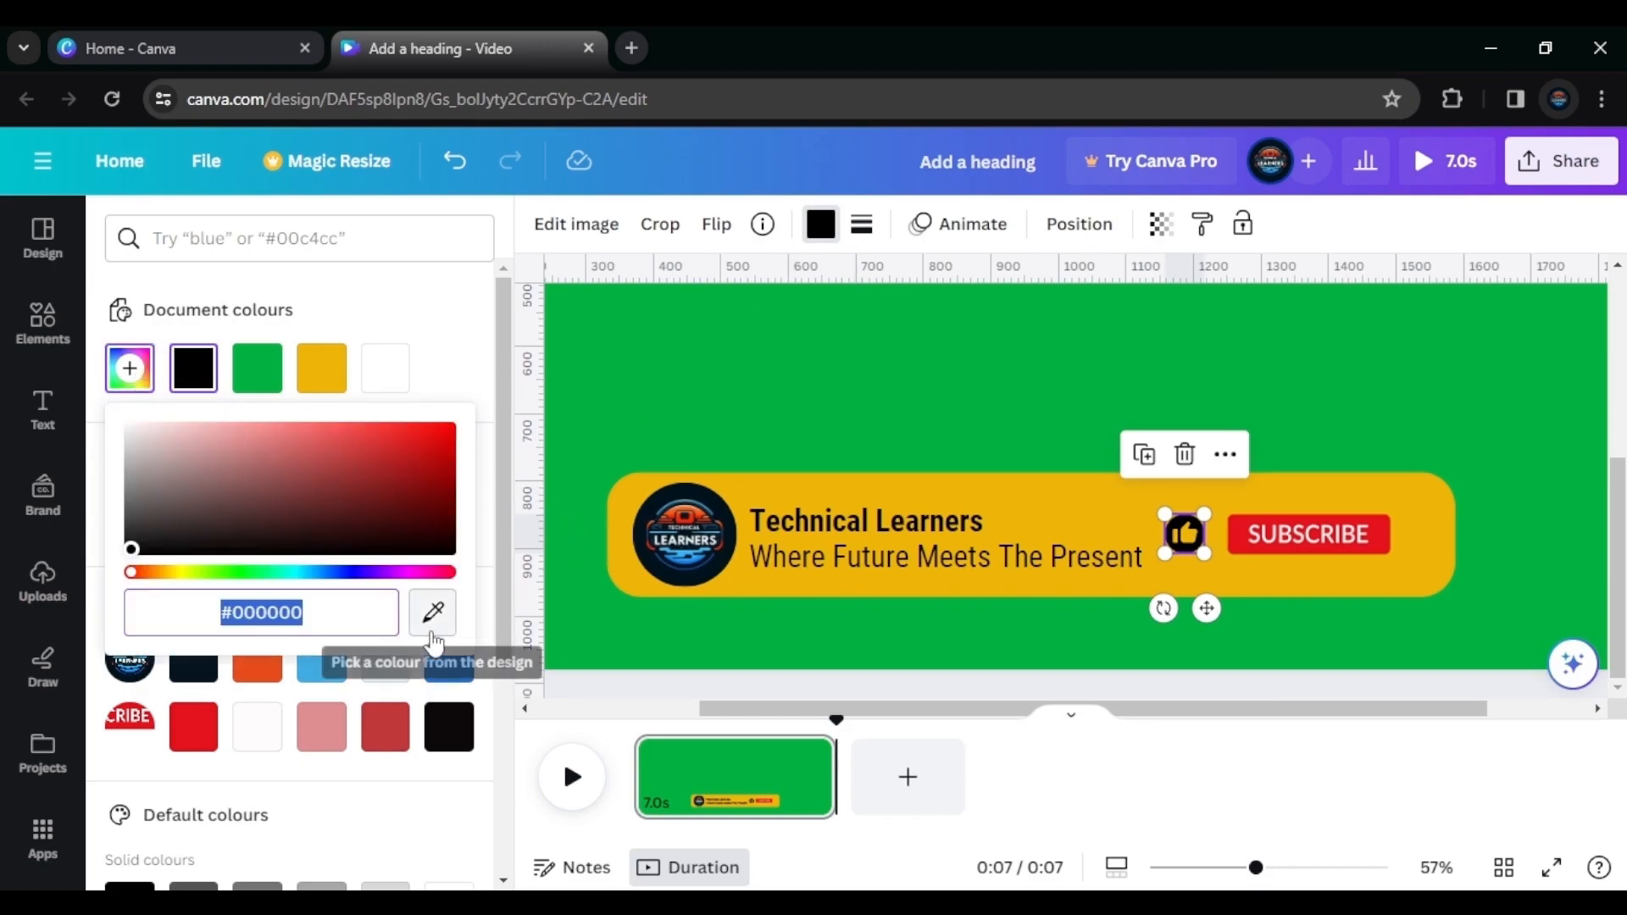
{"action": "left_click", "coordinate": [434, 612]}
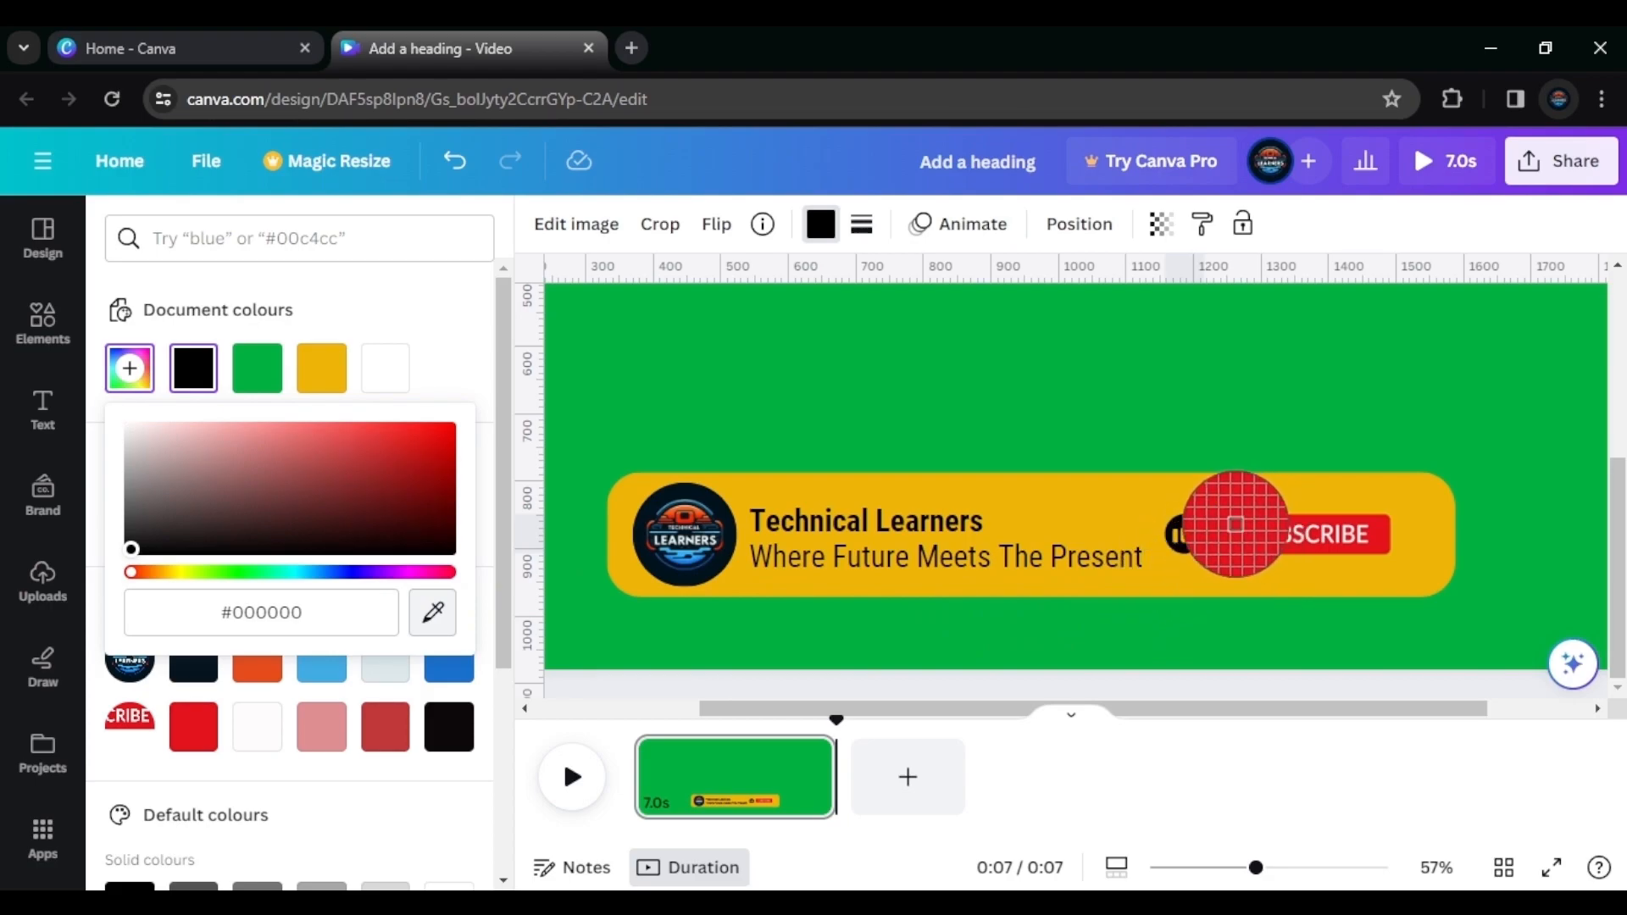
{"action": "left_click", "coordinate": [1235, 524]}
{"action": "left_click", "coordinate": [1266, 492]}
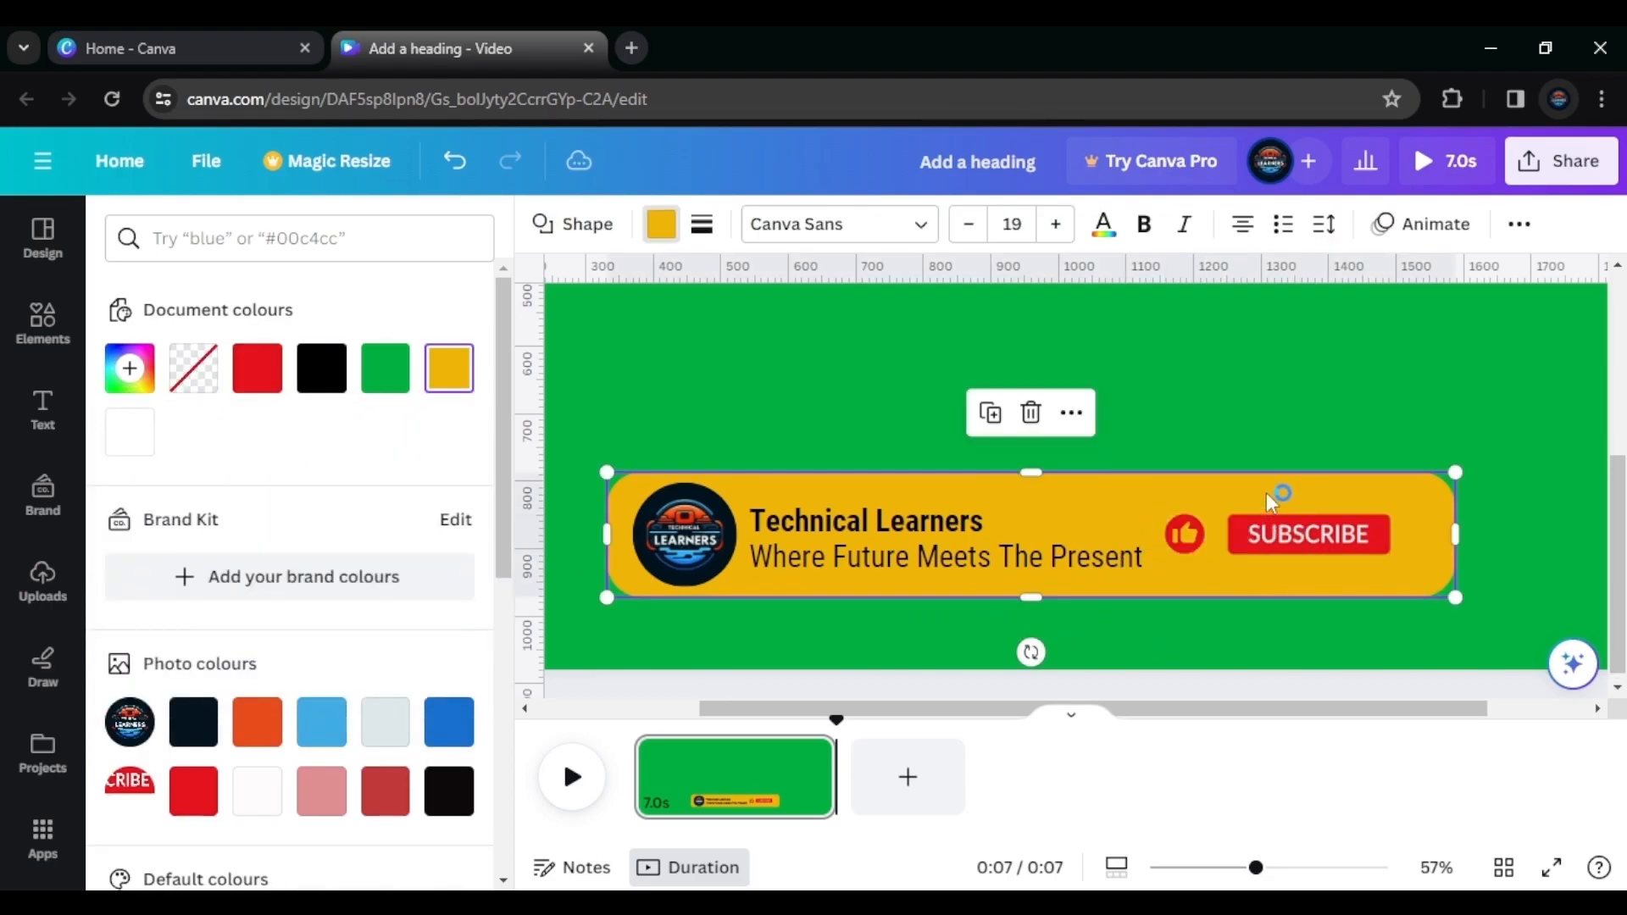
{"action": "left_click", "coordinate": [1300, 395]}
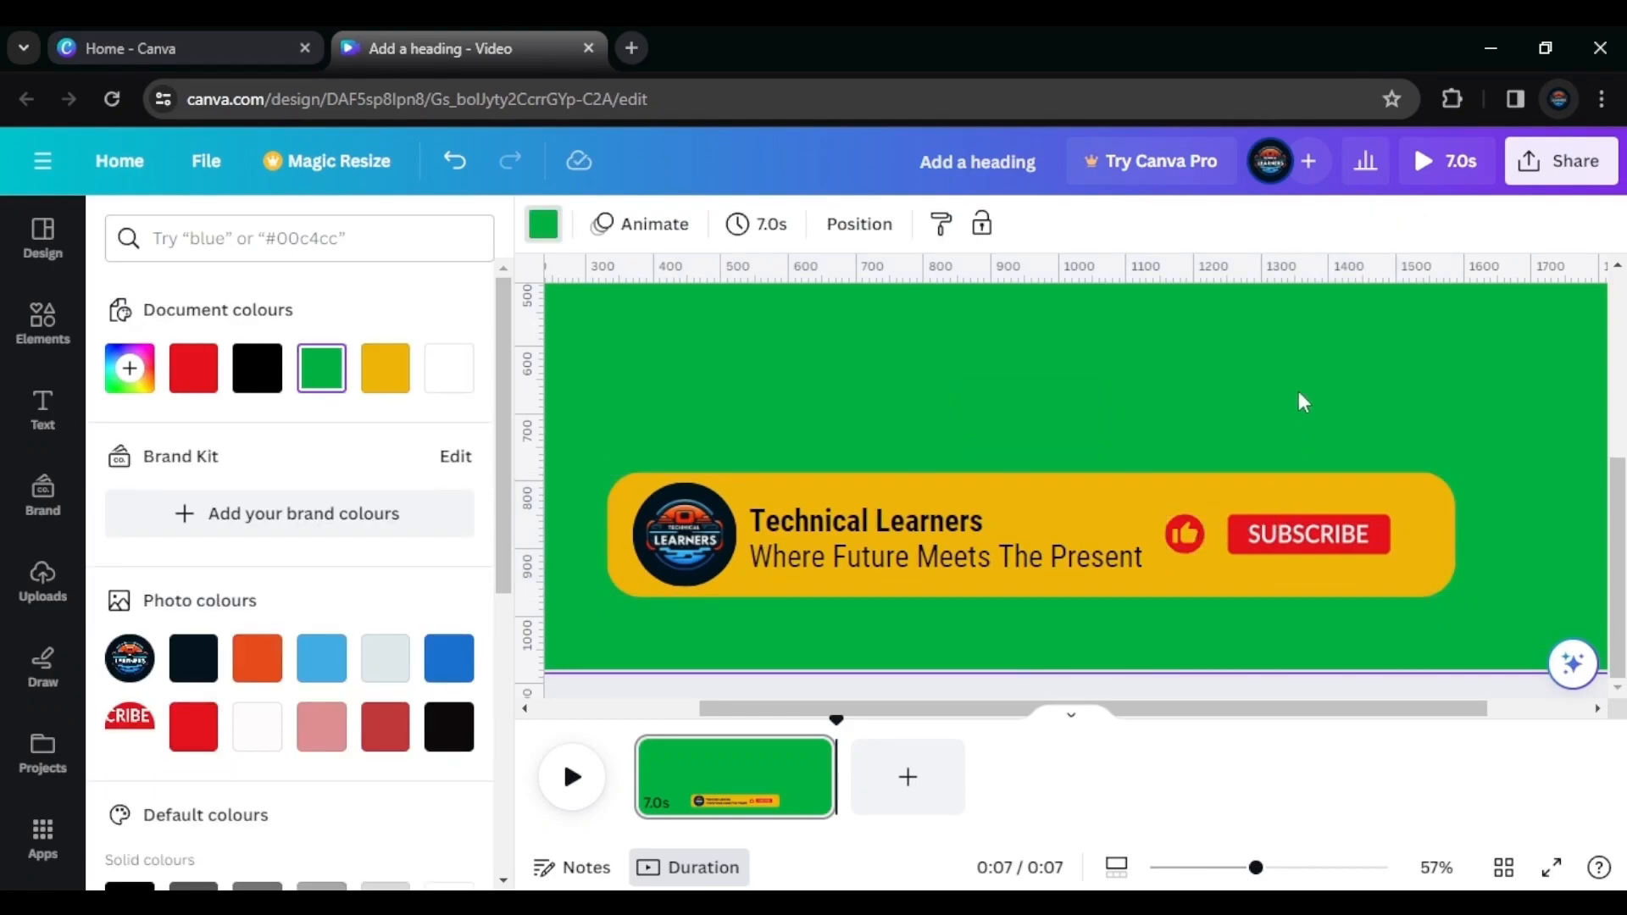
Add a circle from the basic shapes to the design
{"action": "left_click", "coordinate": [40, 314]}
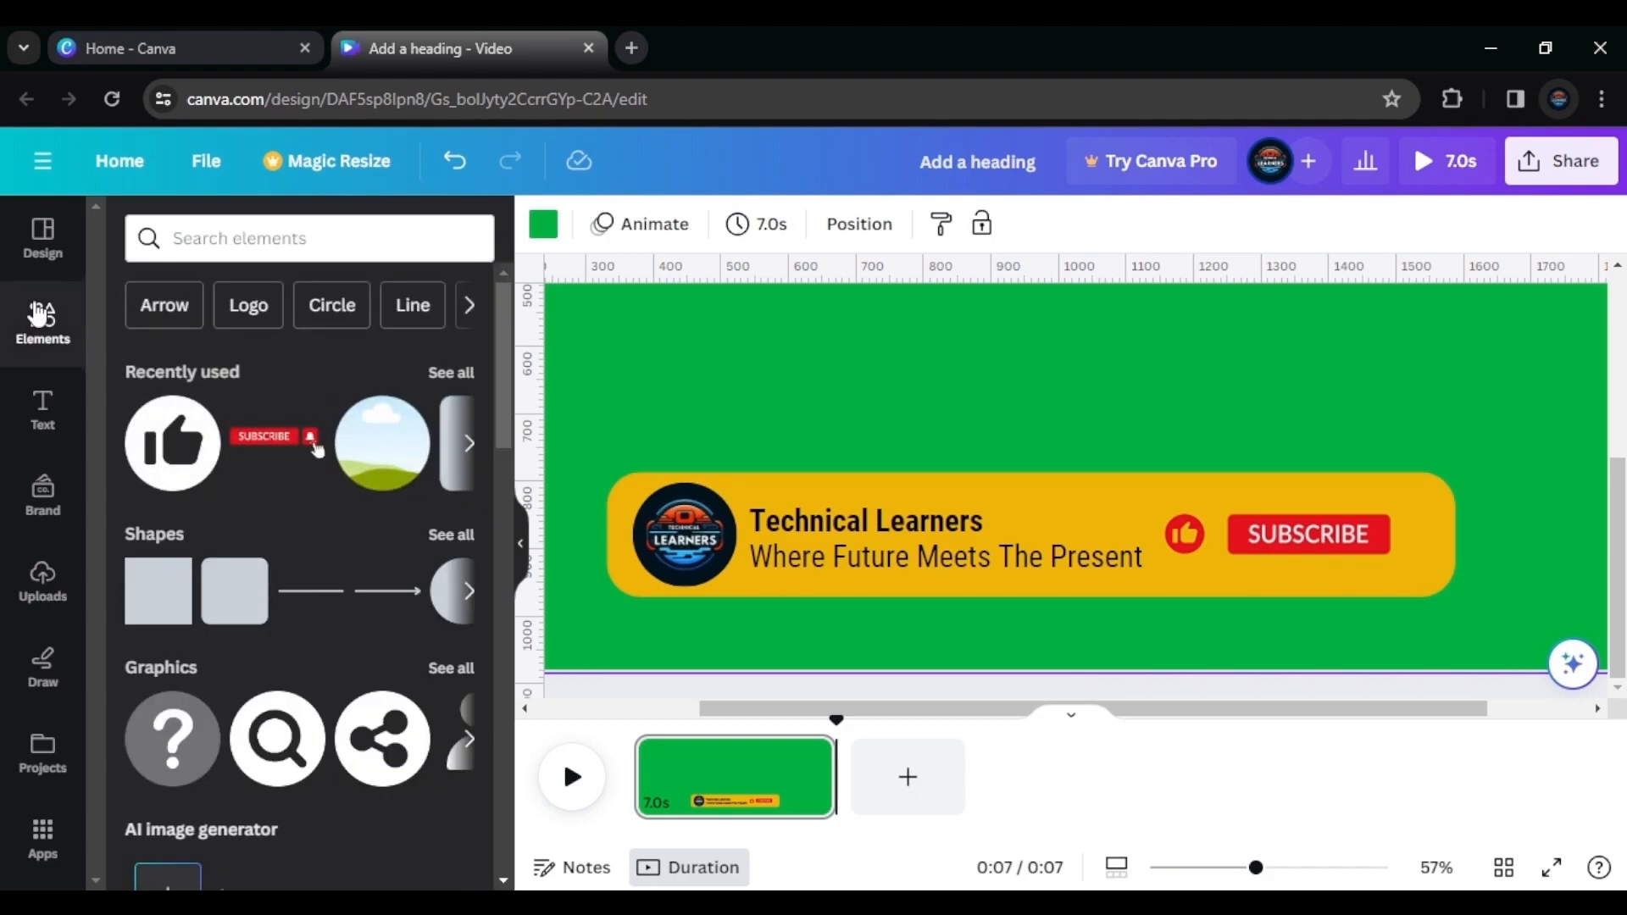
{"action": "left_click", "coordinate": [446, 538]}
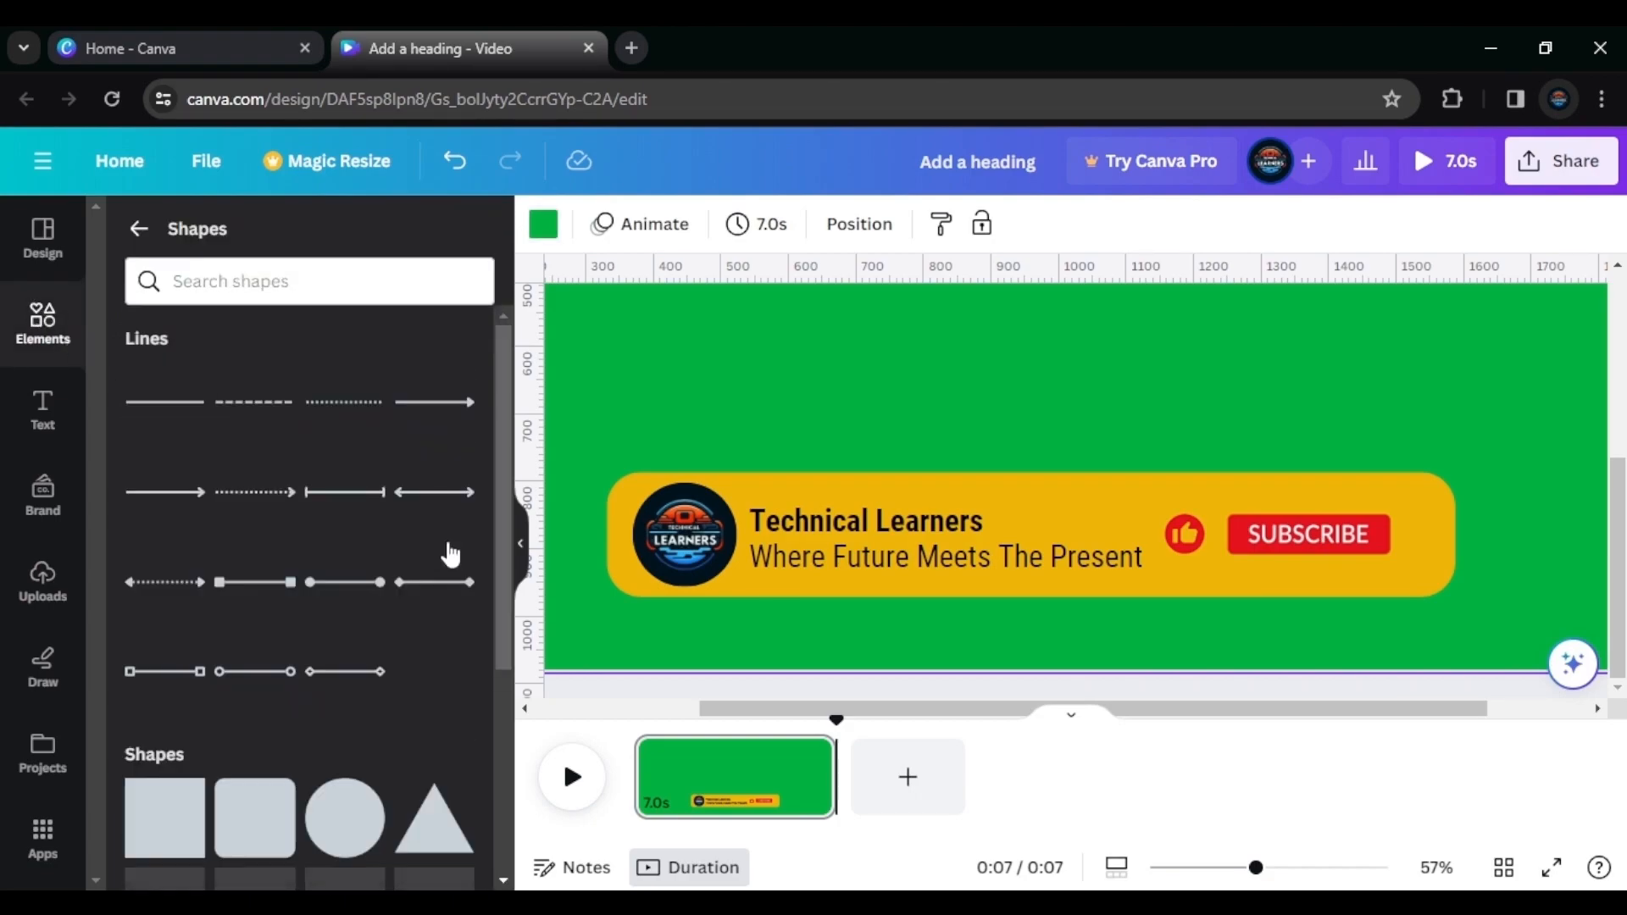
{"action": "scroll", "coordinate": [449, 555], "scroll_direction": "down", "scroll_amount": 3}
{"action": "left_click", "coordinate": [363, 594]}
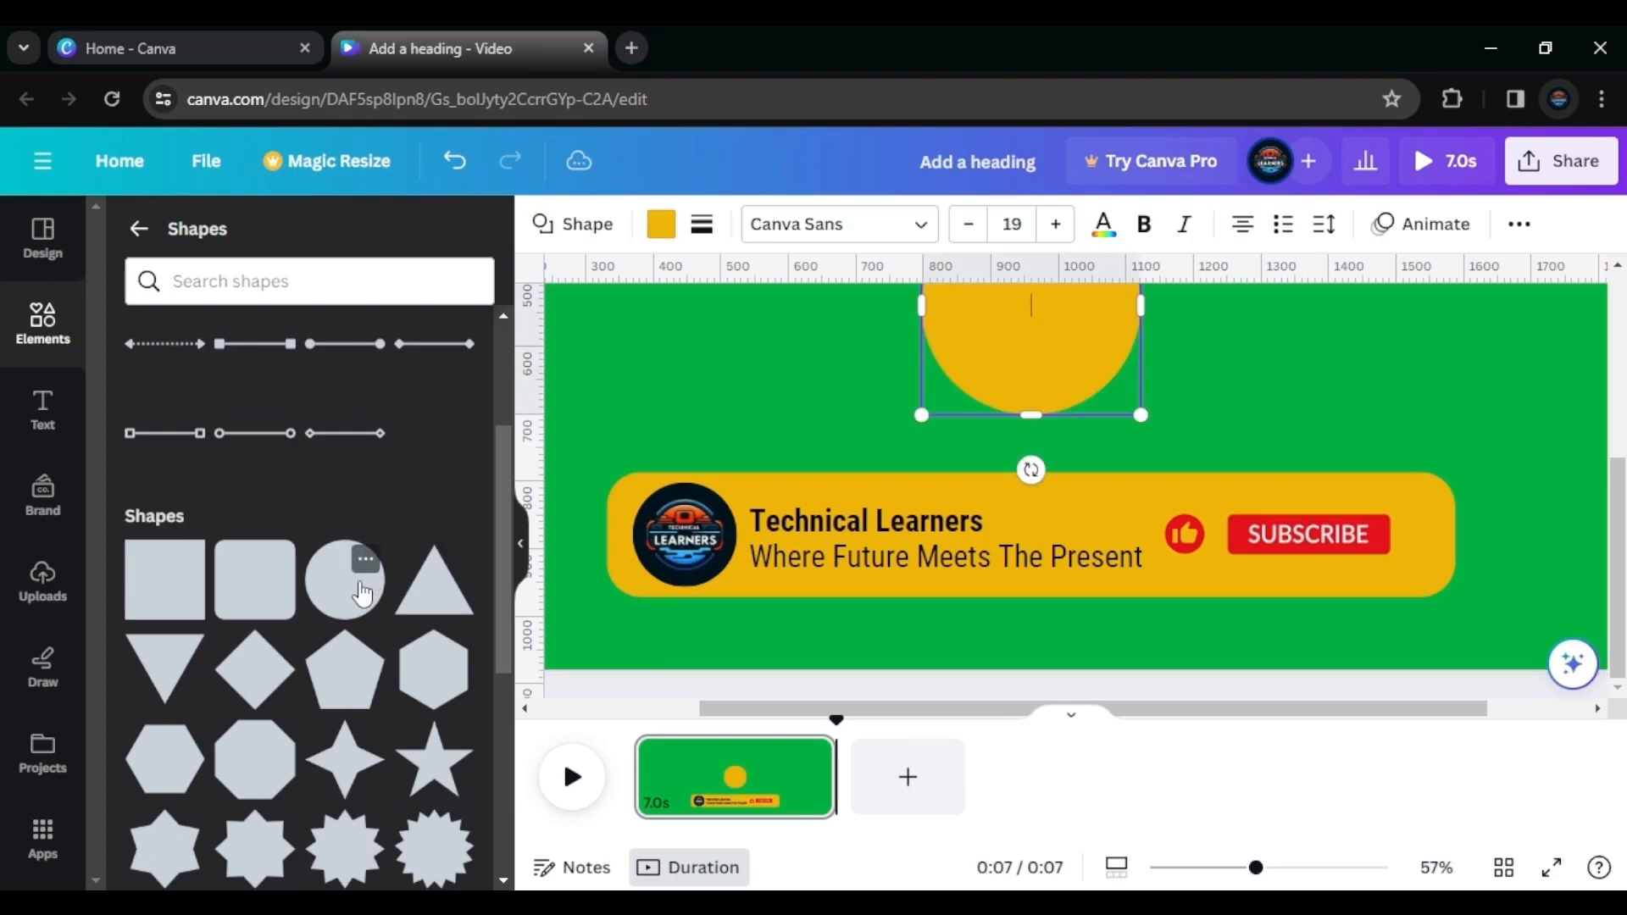
Shrink the circle to the size of the thumbs-up icon, positioned directly over that icon
{"action": "scroll", "coordinate": [1285, 462], "scroll_direction": "up", "scroll_amount": 2}
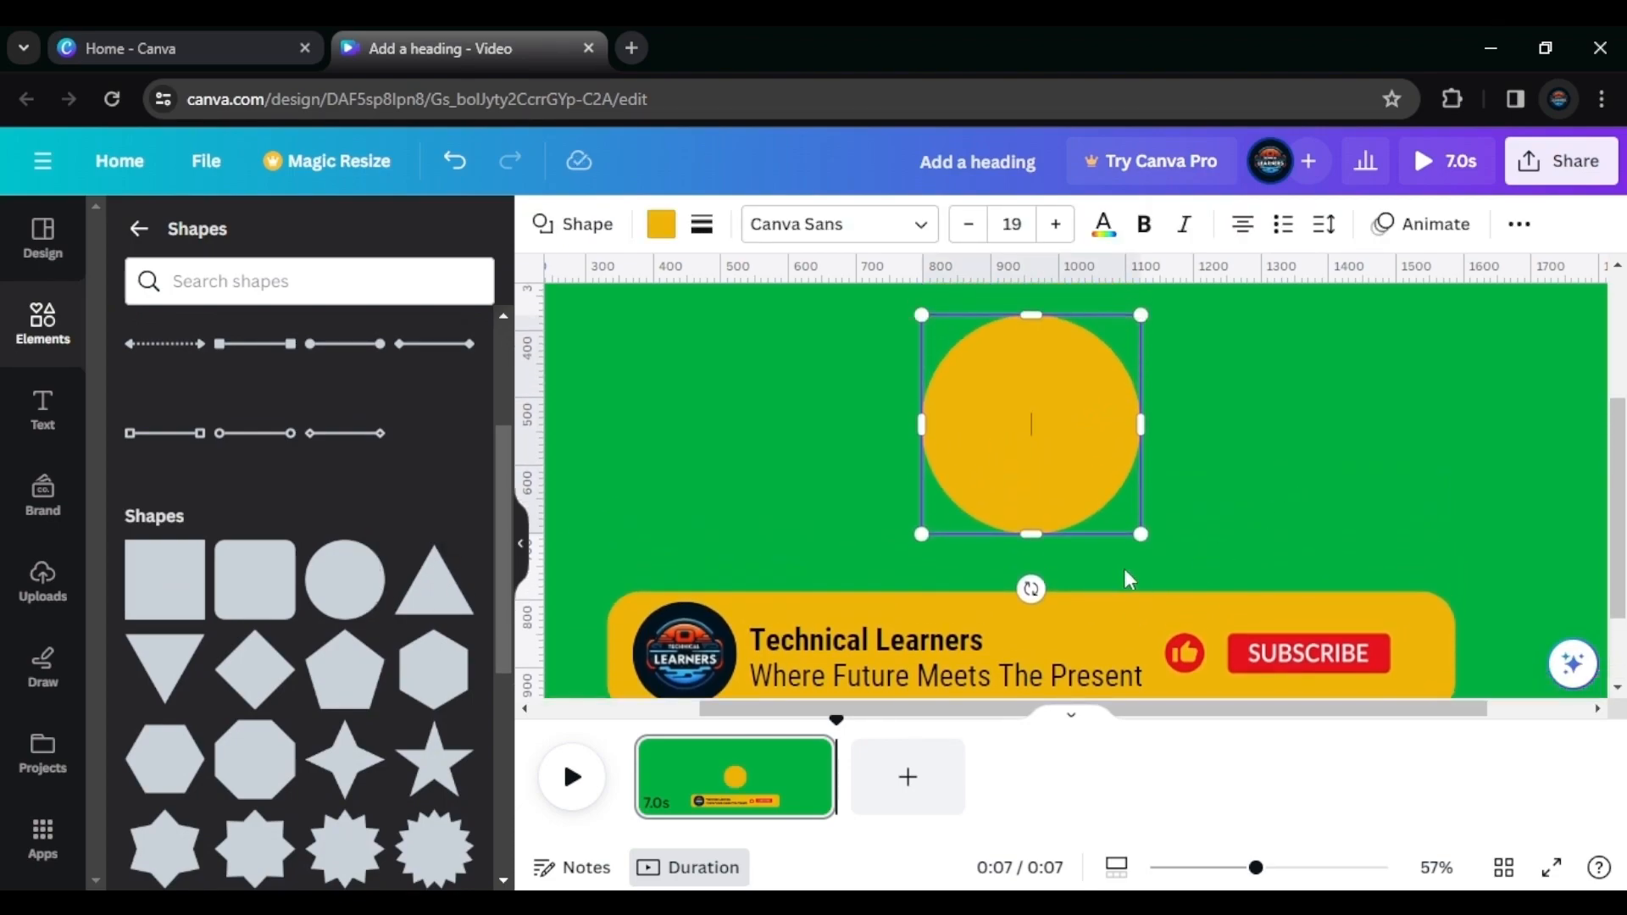
{"action": "left_click_drag", "start_coordinate": [1141, 535], "coordinate": [1178, 654]}
{"action": "left_click", "coordinate": [1085, 358]}
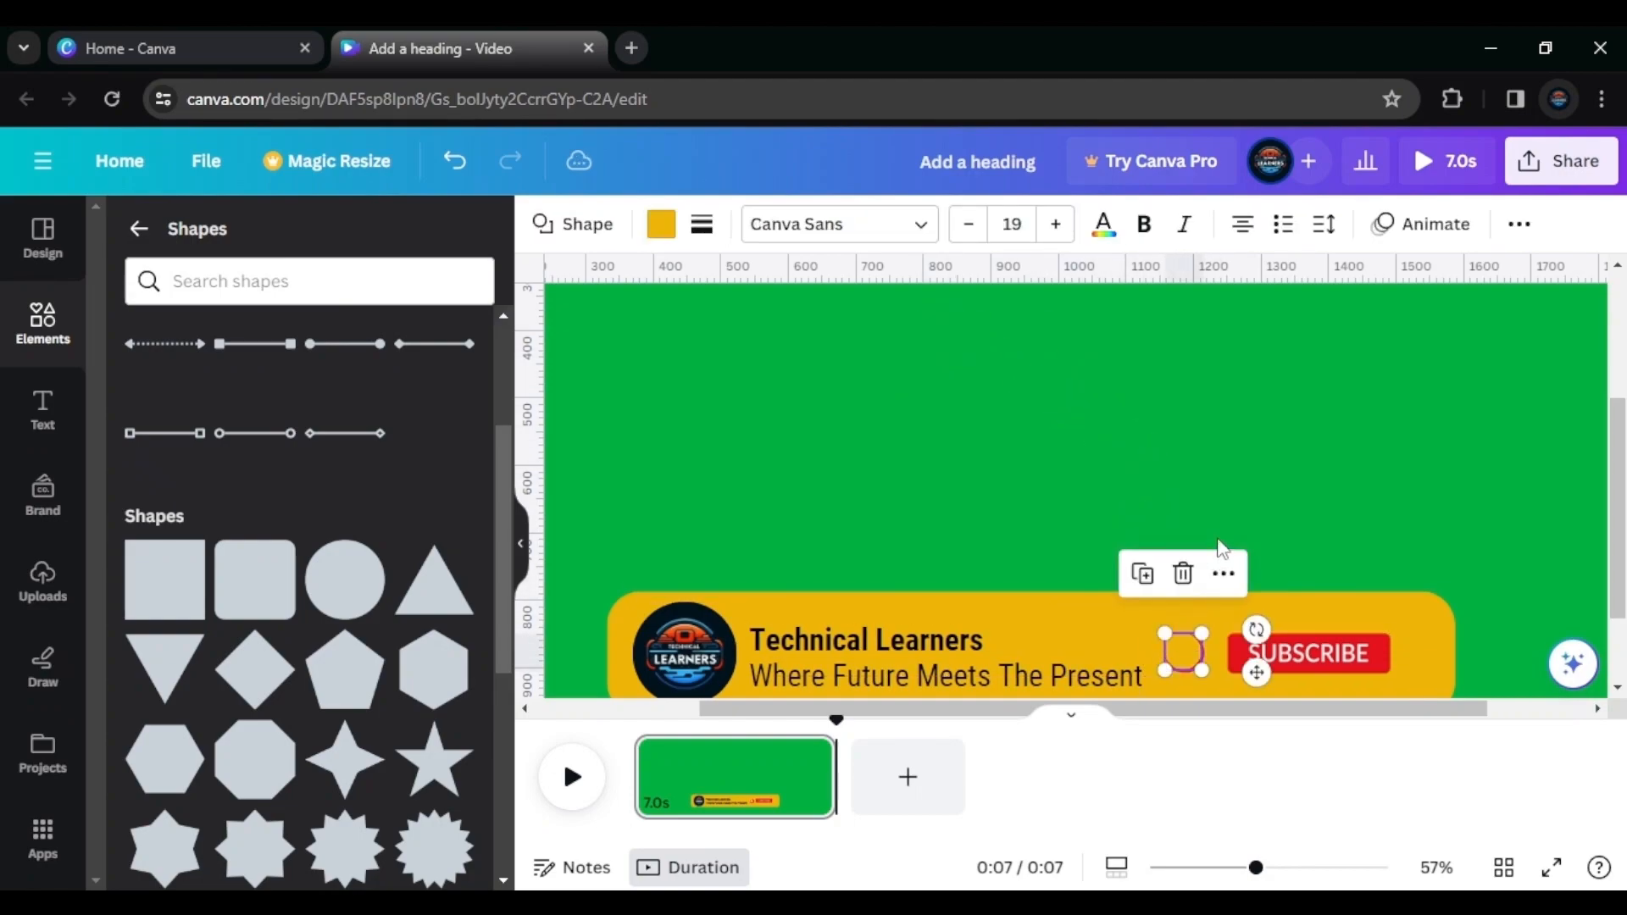
Move the small circle off the thumbs-up icon to the right of the SUBSCRIBE button, level with it
{"action": "scroll", "coordinate": [1182, 654], "scroll_direction": "down", "scroll_amount": 2}
{"action": "scroll", "coordinate": [1340, 501], "scroll_direction": "down", "scroll_amount": 1}
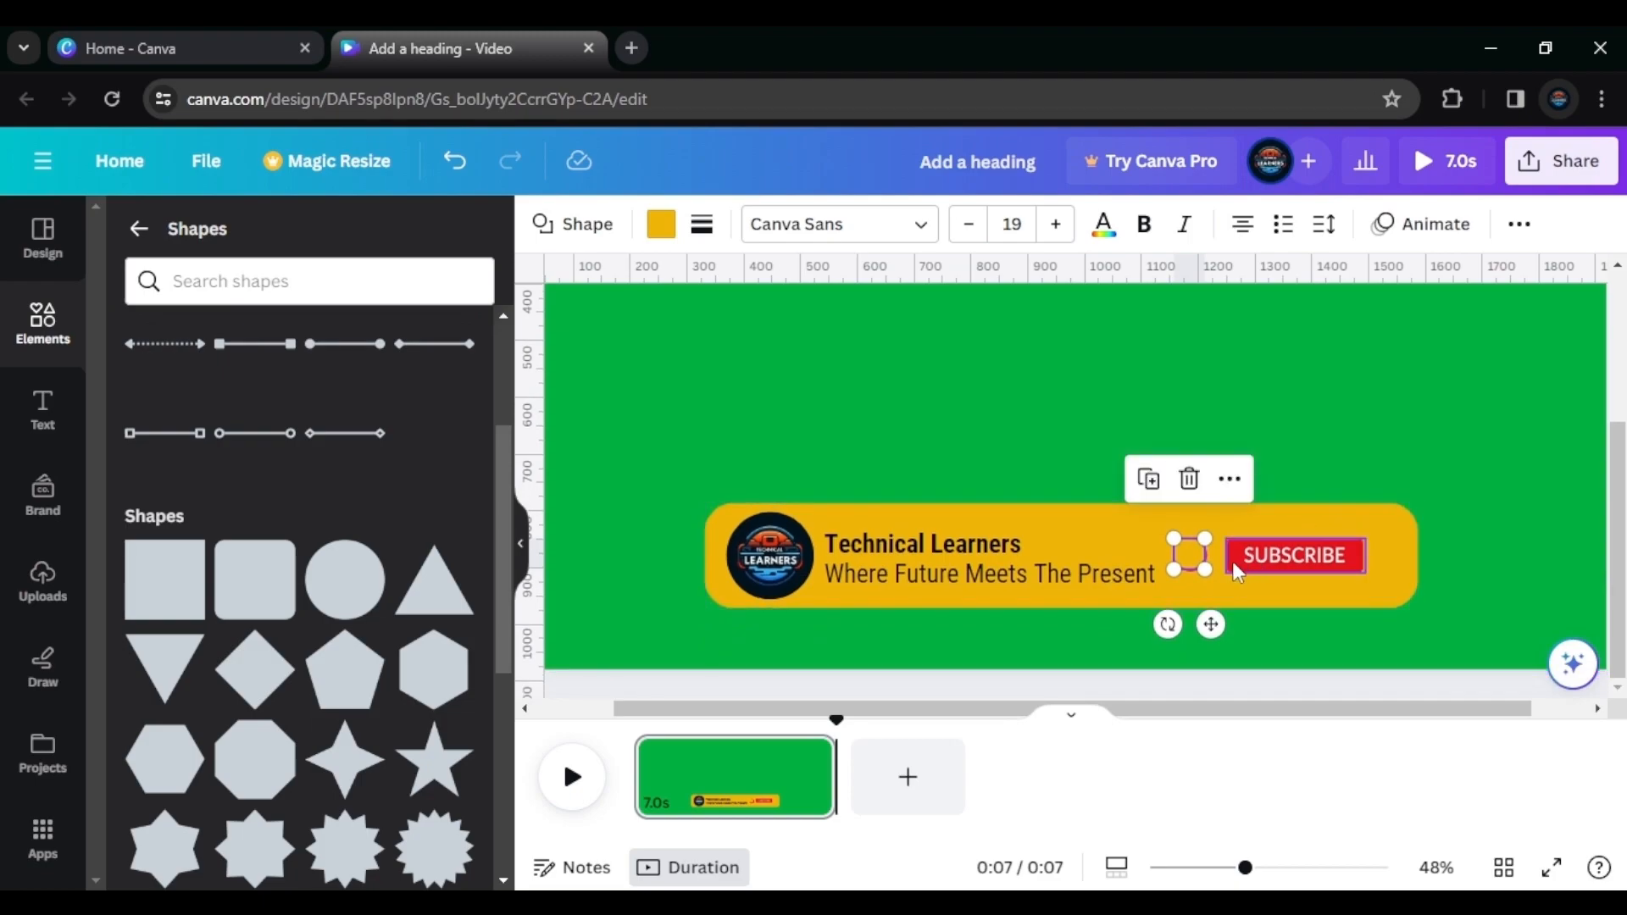
{"action": "scroll", "coordinate": [1232, 561], "scroll_direction": "up", "scroll_amount": 5}
{"action": "left_click_drag", "start_coordinate": [1169, 582], "coordinate": [1555, 562]}
{"action": "scroll", "coordinate": [1180, 559], "scroll_direction": "down", "scroll_amount": 2}
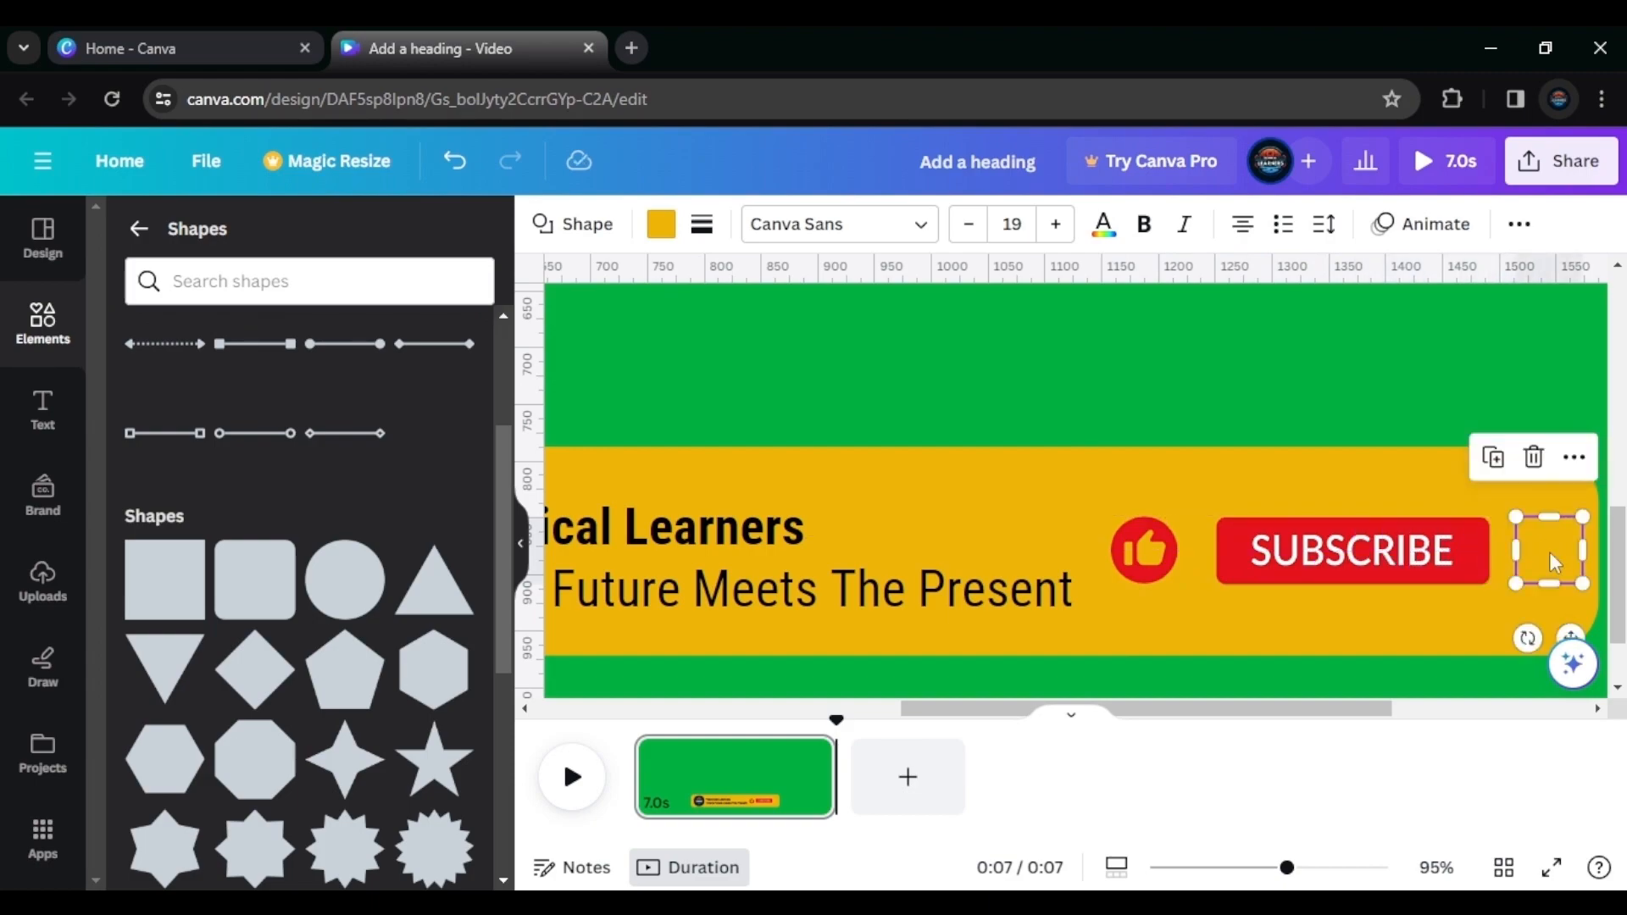
Fill the small circle with the red document colour used on the thumbs-up icon
{"action": "left_click", "coordinate": [662, 225]}
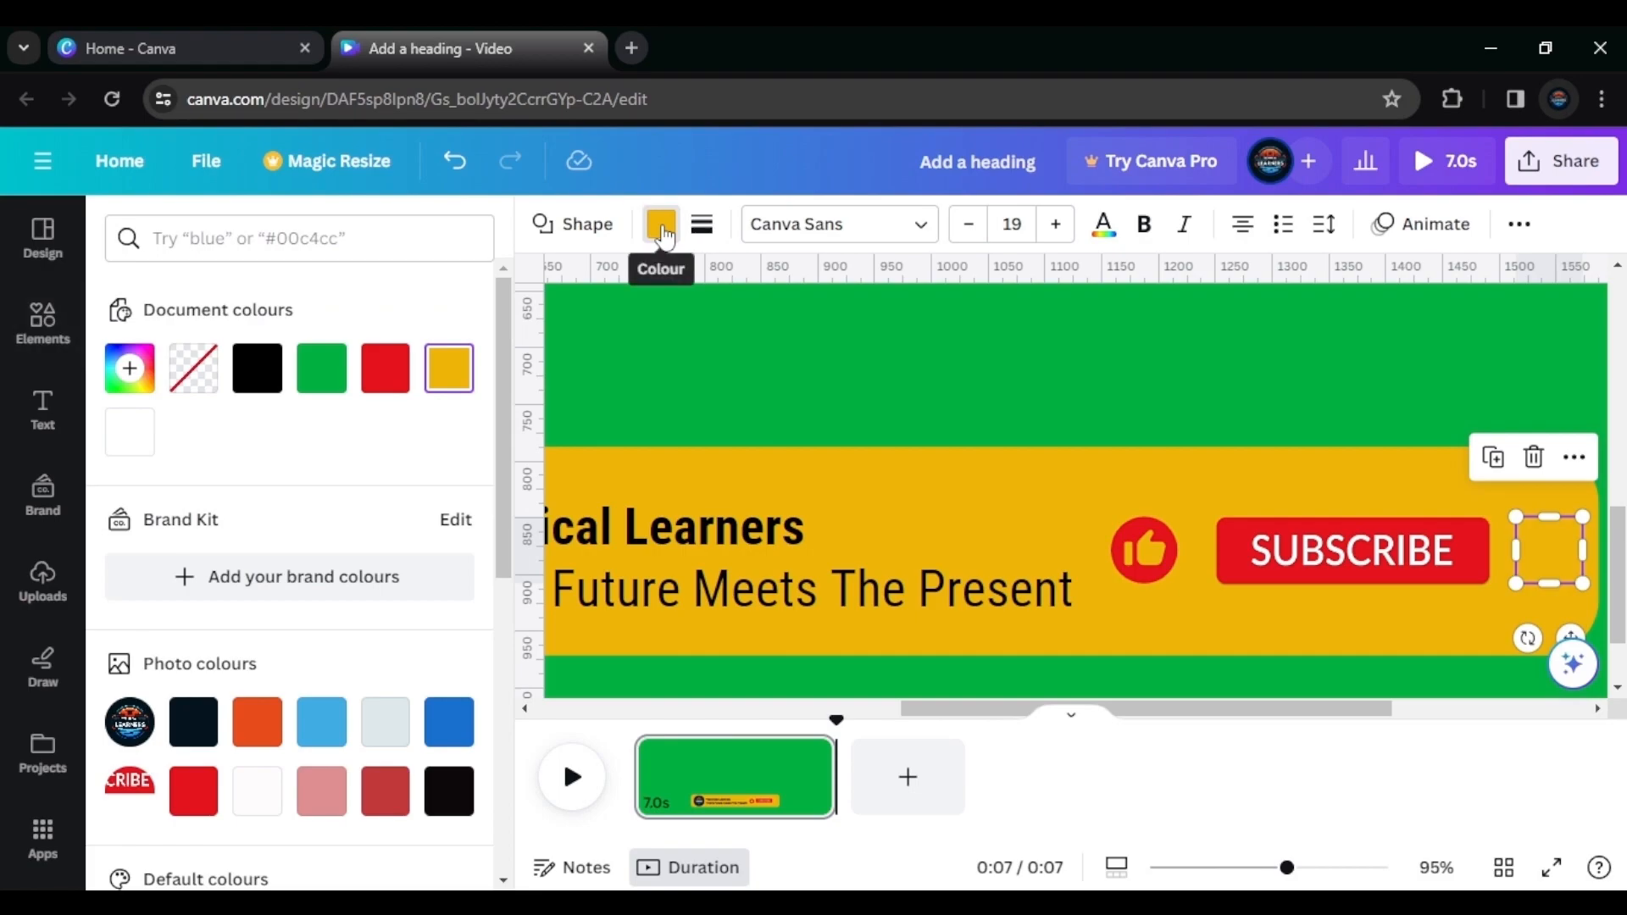
{"action": "left_click", "coordinate": [386, 371]}
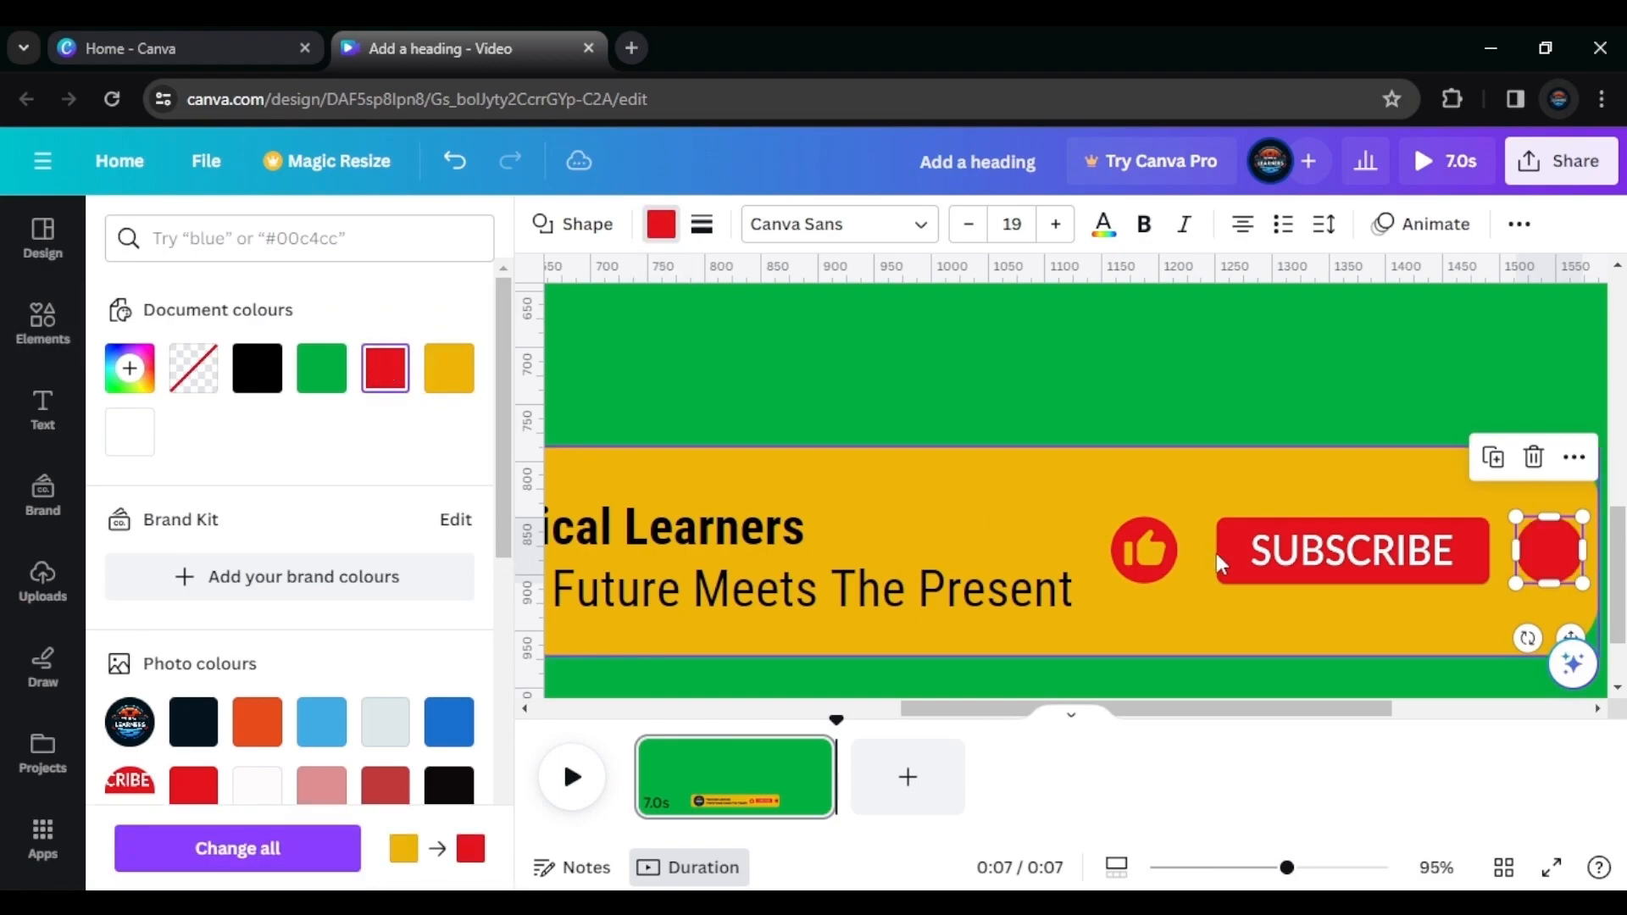
{"action": "left_click", "coordinate": [1388, 399]}
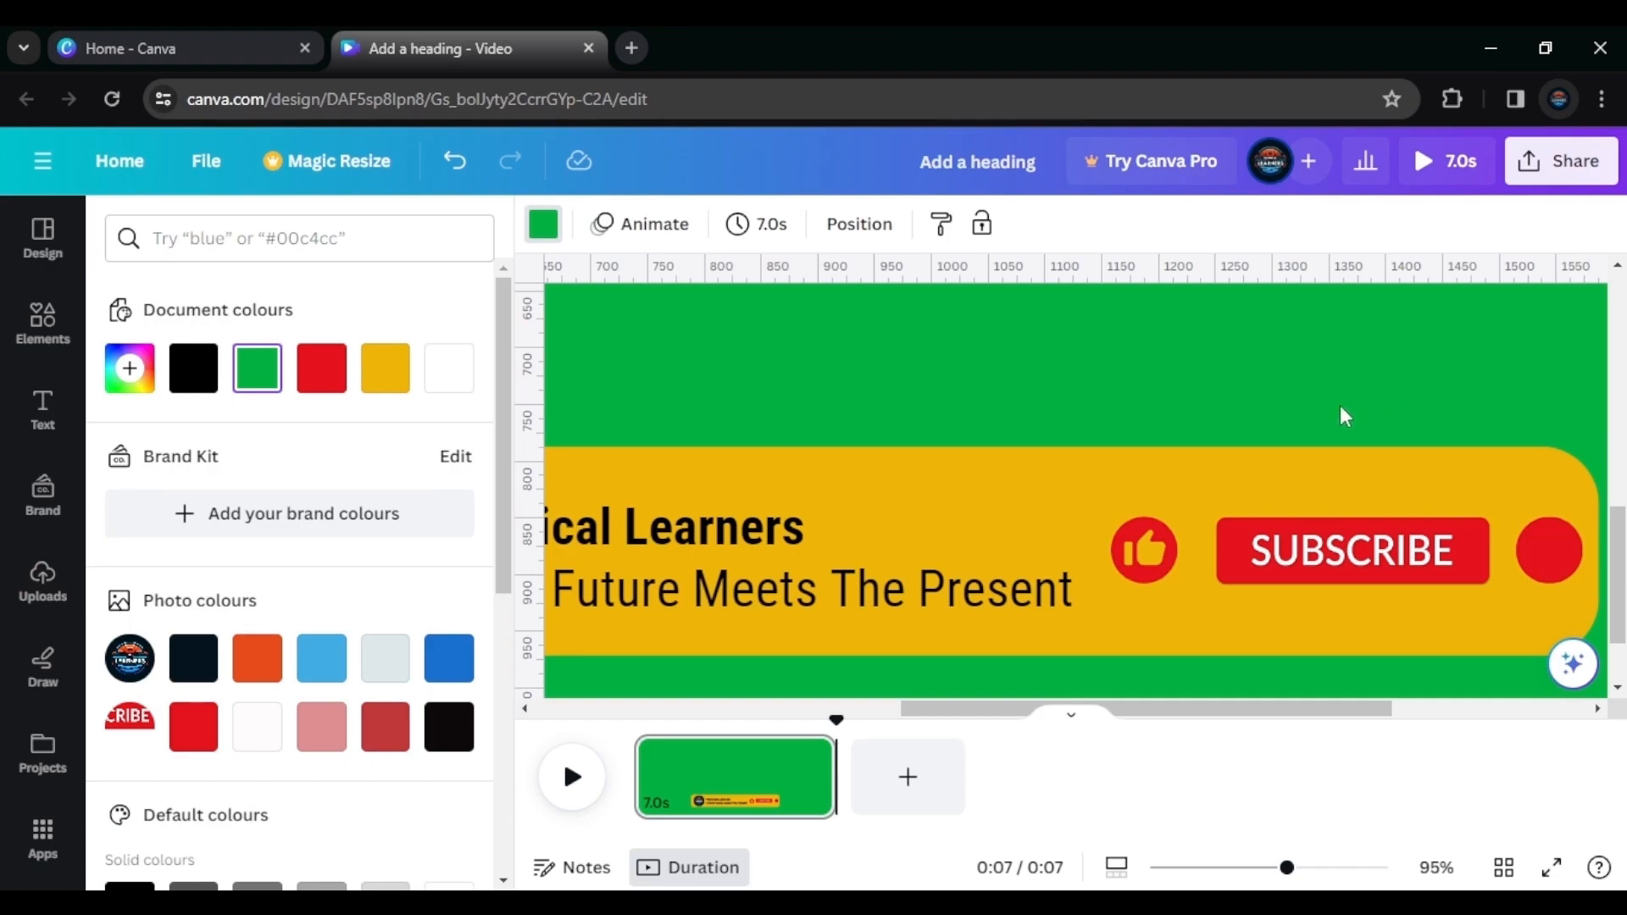
Search the elements library for "Bell" and show all matching graphics
{"action": "left_click", "coordinate": [44, 349]}
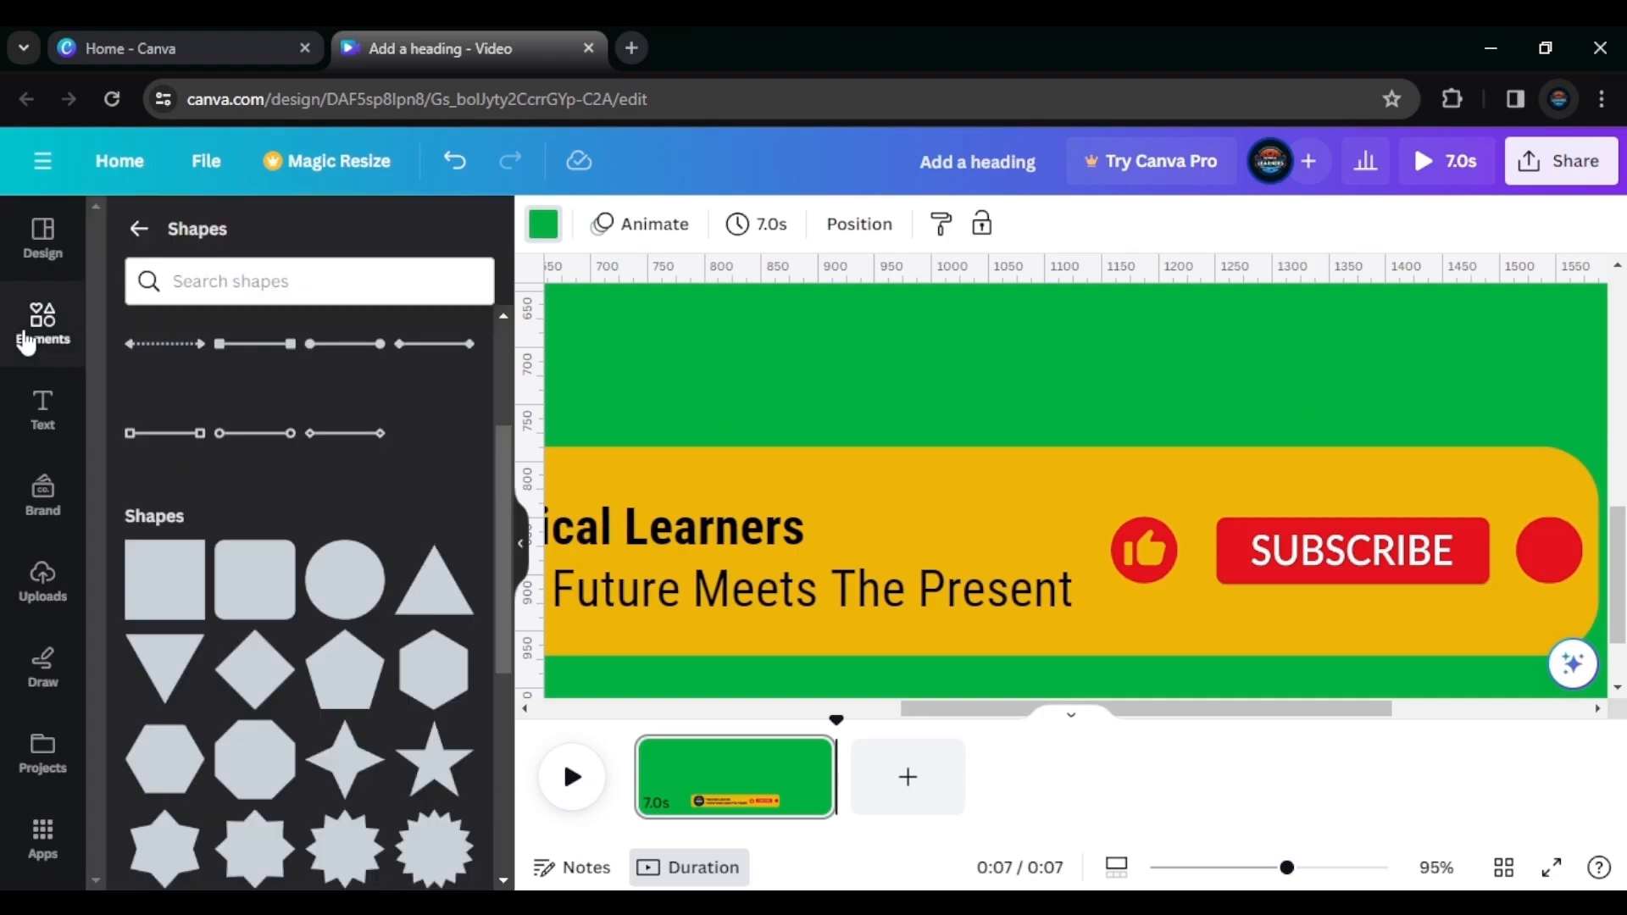
{"action": "left_click", "coordinate": [273, 241]}
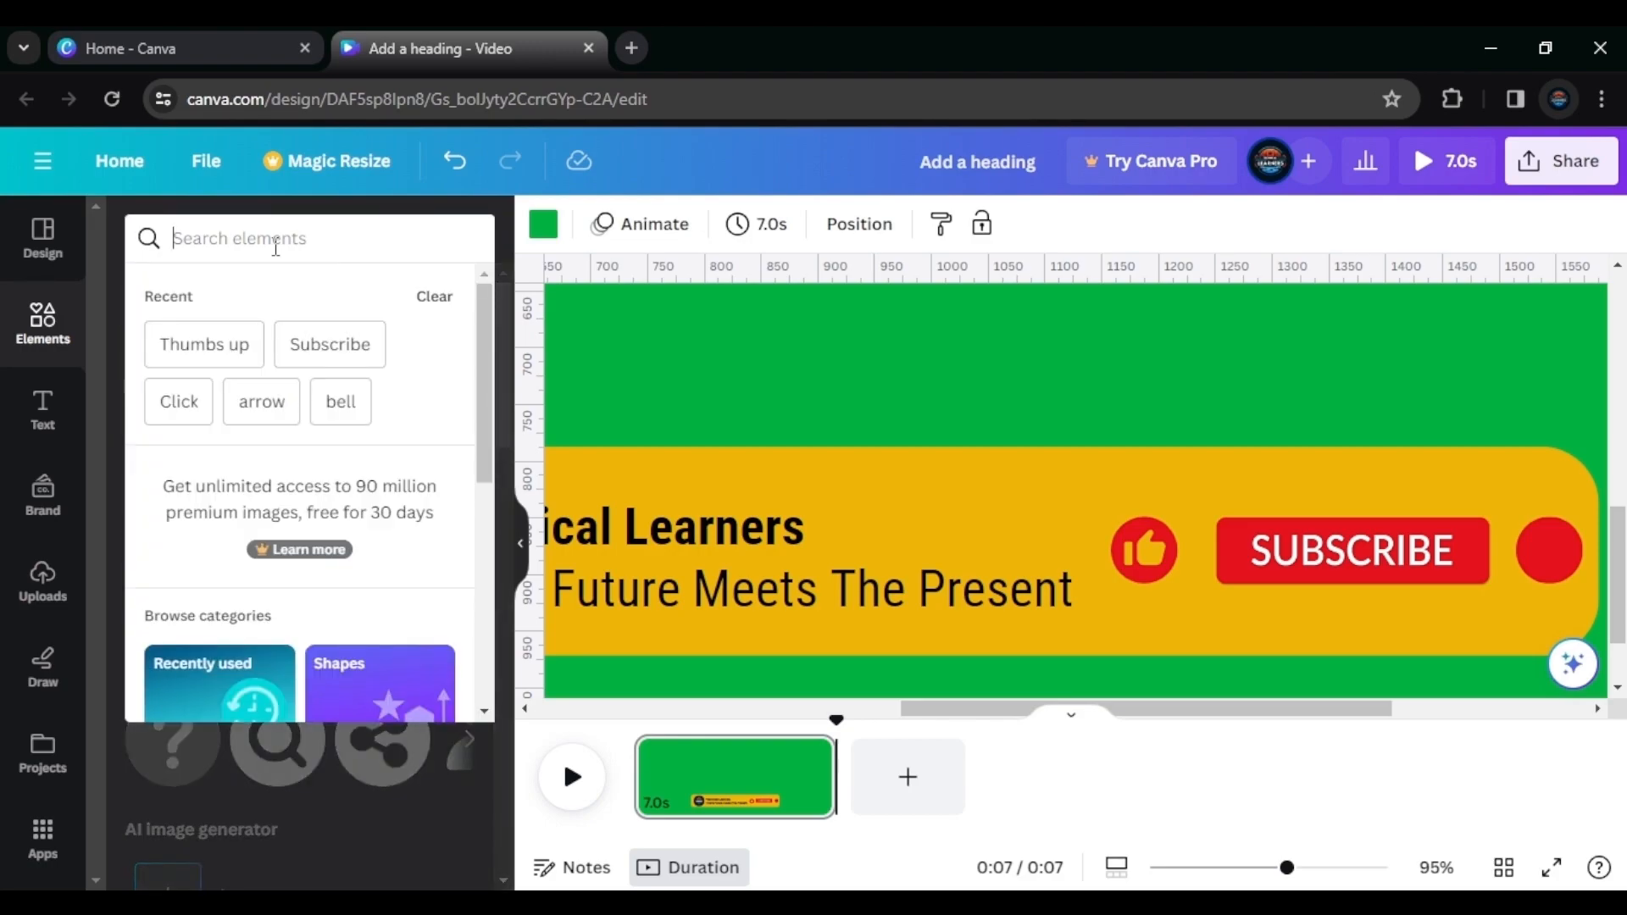
{"action": "type", "text": "Bell"}
{"action": "key", "text": "Return"}
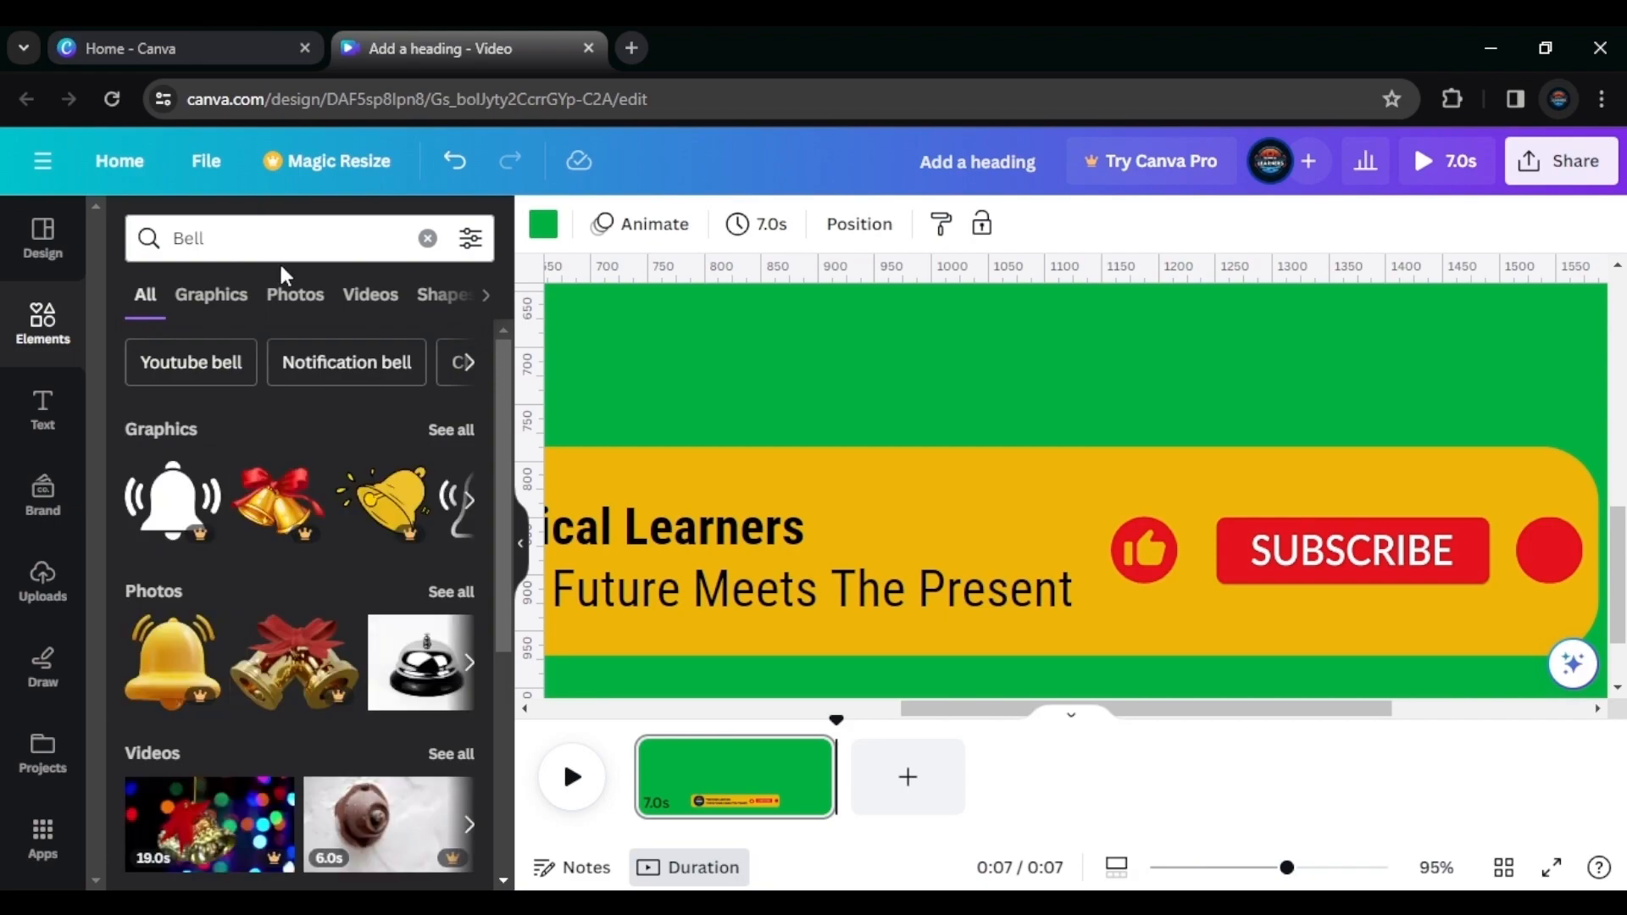
{"action": "left_click", "coordinate": [439, 428]}
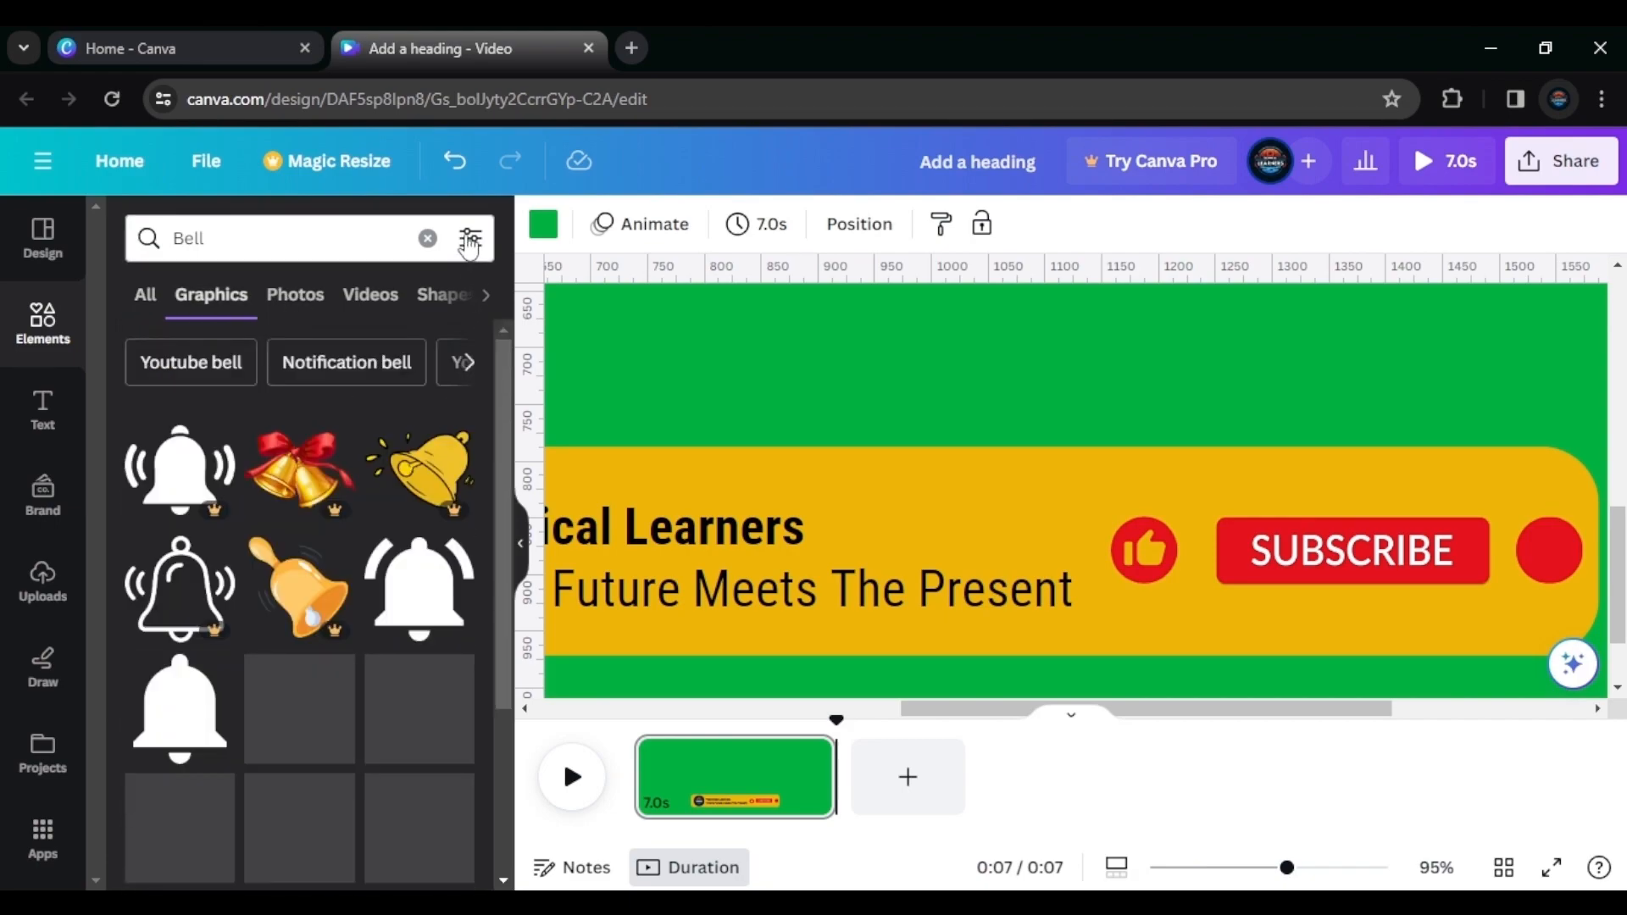
{"action": "left_click", "coordinate": [471, 242]}
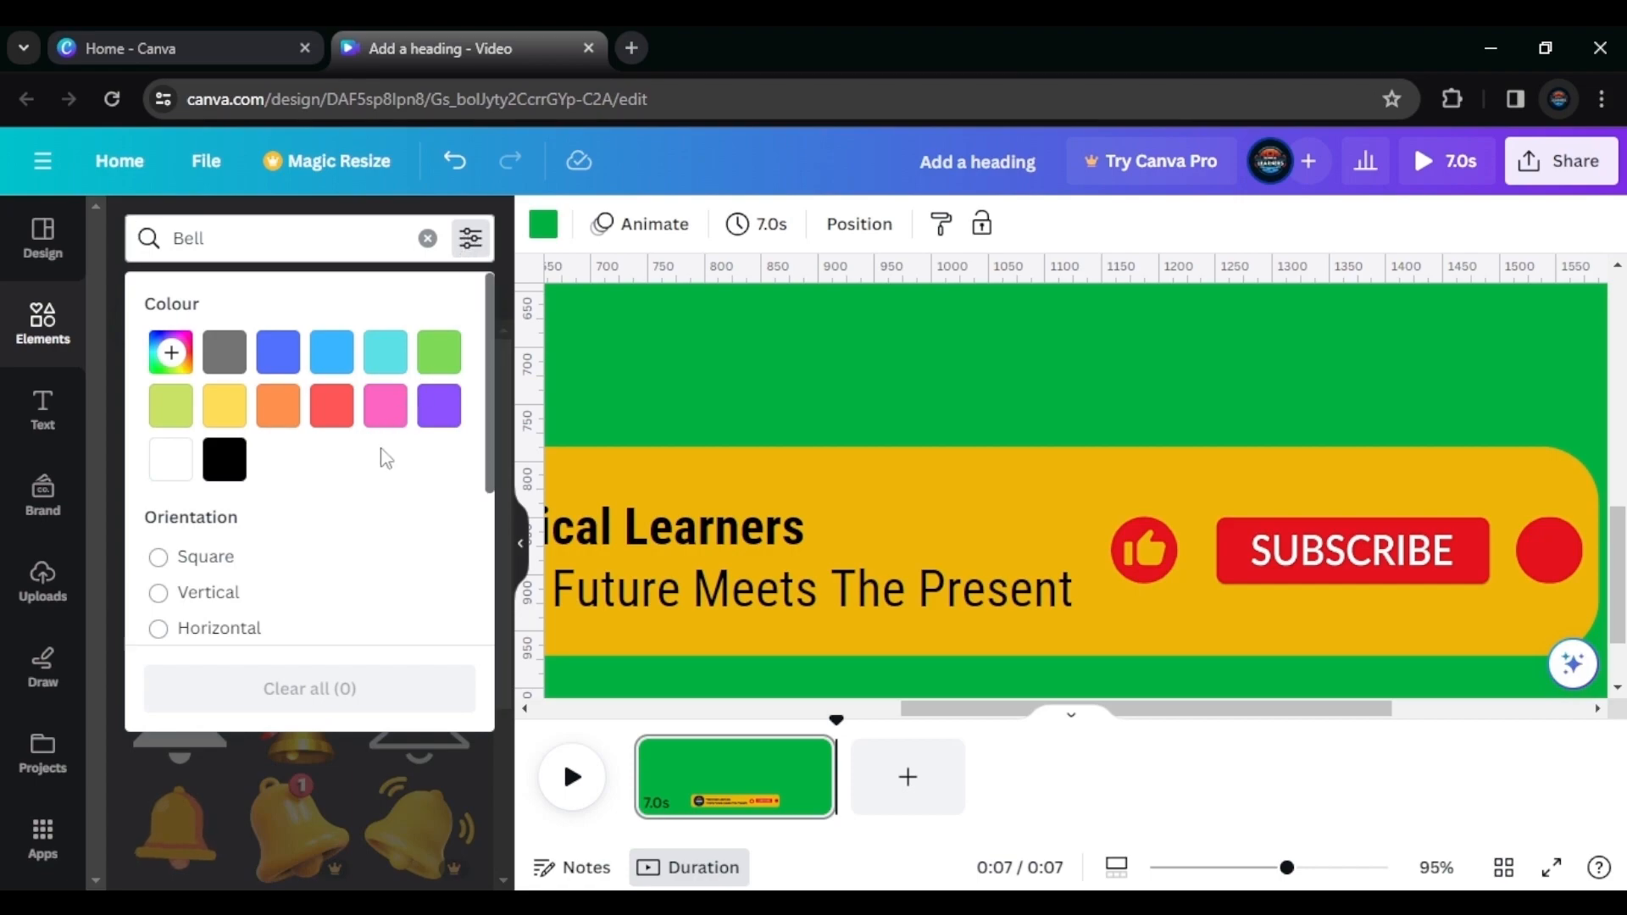
{"action": "scroll", "coordinate": [322, 551], "scroll_direction": "down", "scroll_amount": 3}
{"action": "left_click", "coordinate": [169, 525]}
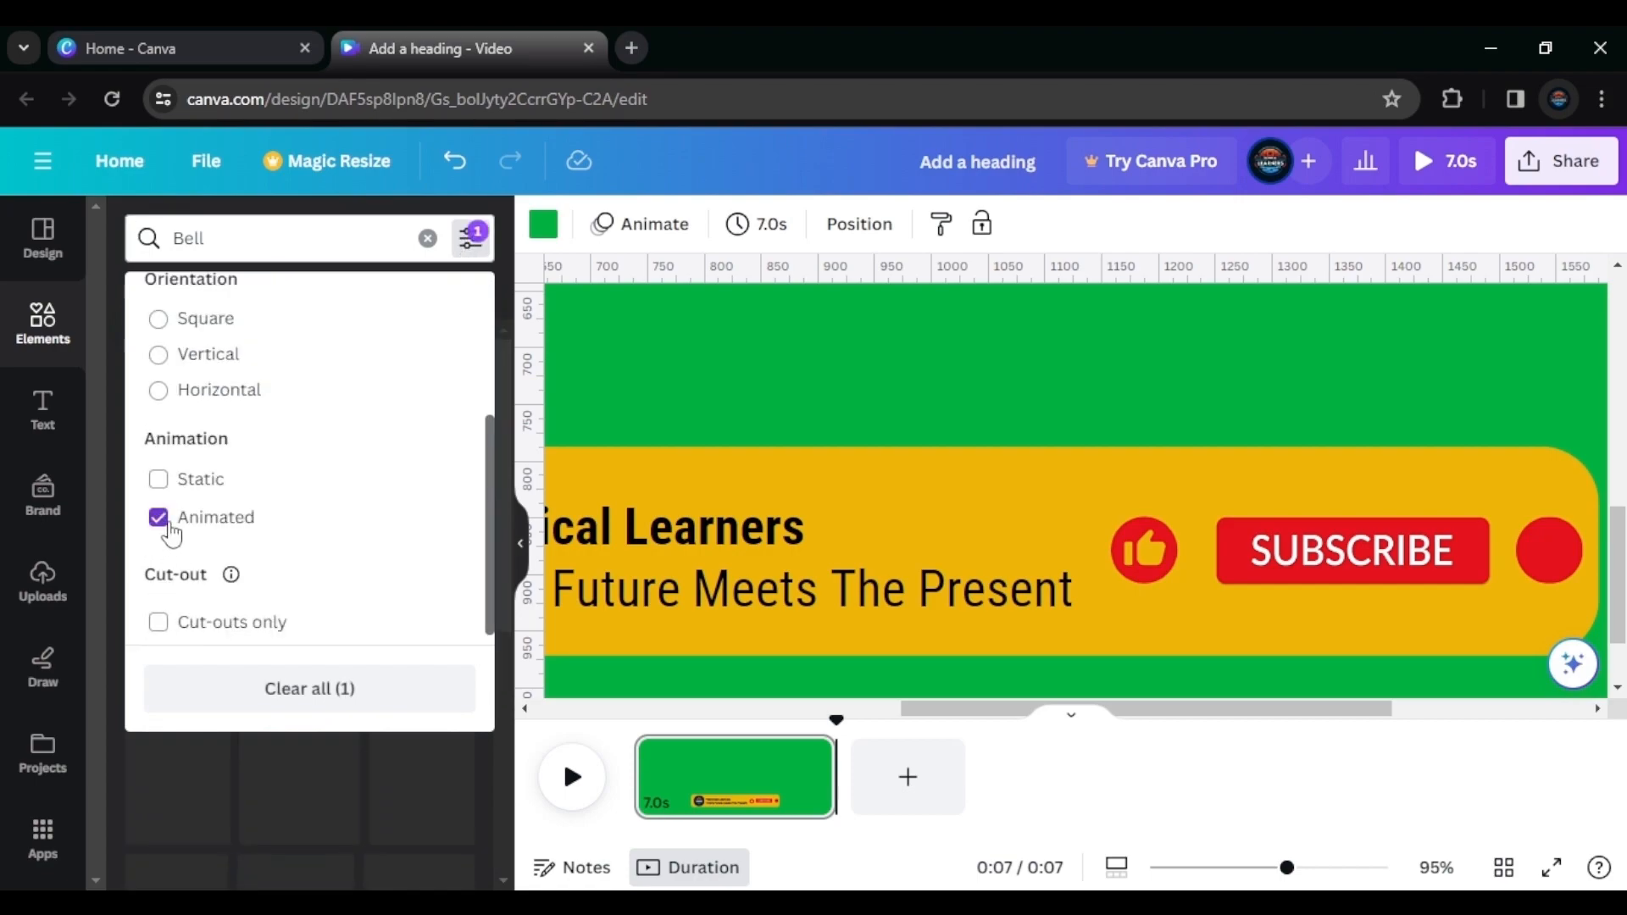
{"action": "left_click", "coordinate": [272, 692]}
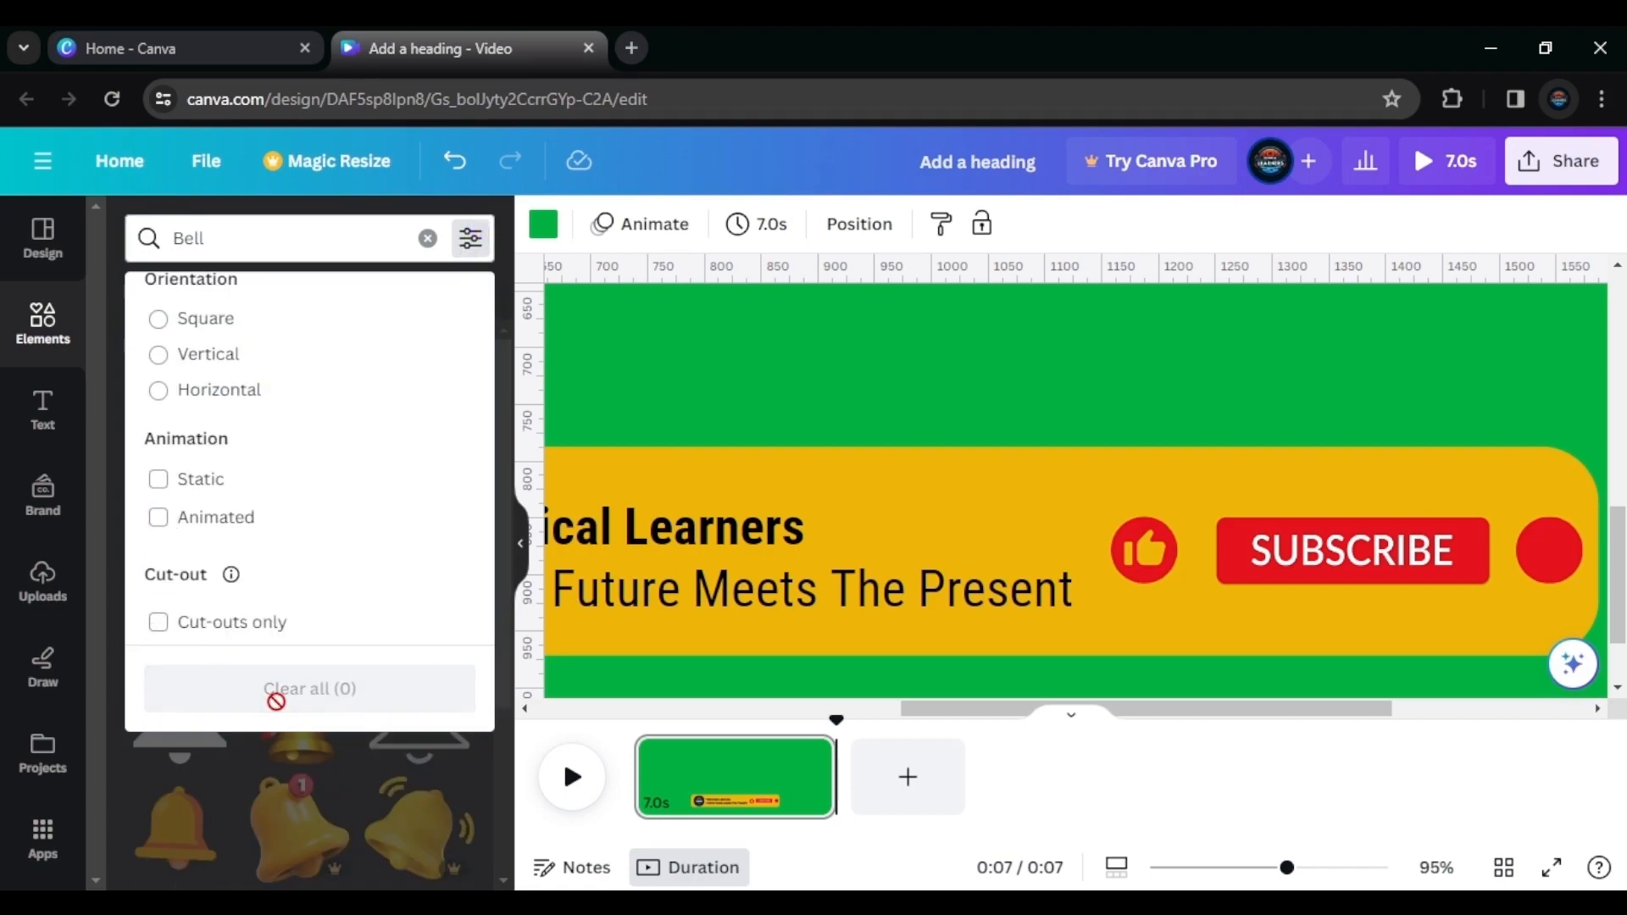
{"action": "left_click", "coordinate": [820, 188]}
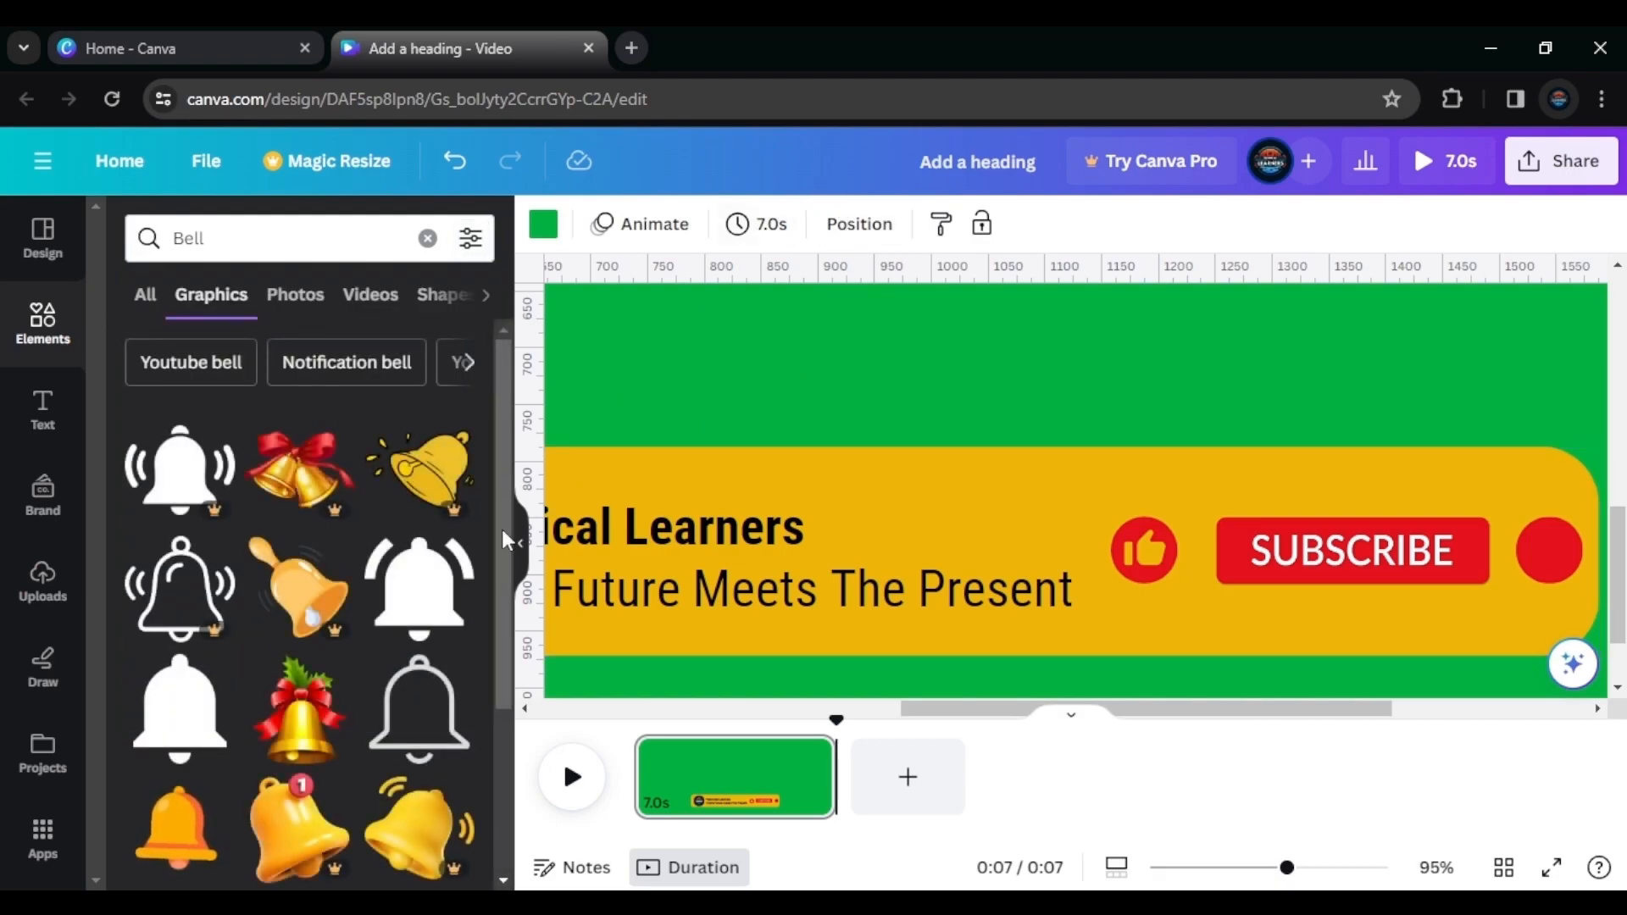
Add the solid white bell with the separate base bar from the graphics results to the design
{"action": "scroll", "coordinate": [401, 559], "scroll_direction": "down", "scroll_amount": 2}
{"action": "scroll", "coordinate": [400, 572], "scroll_direction": "down", "scroll_amount": 2}
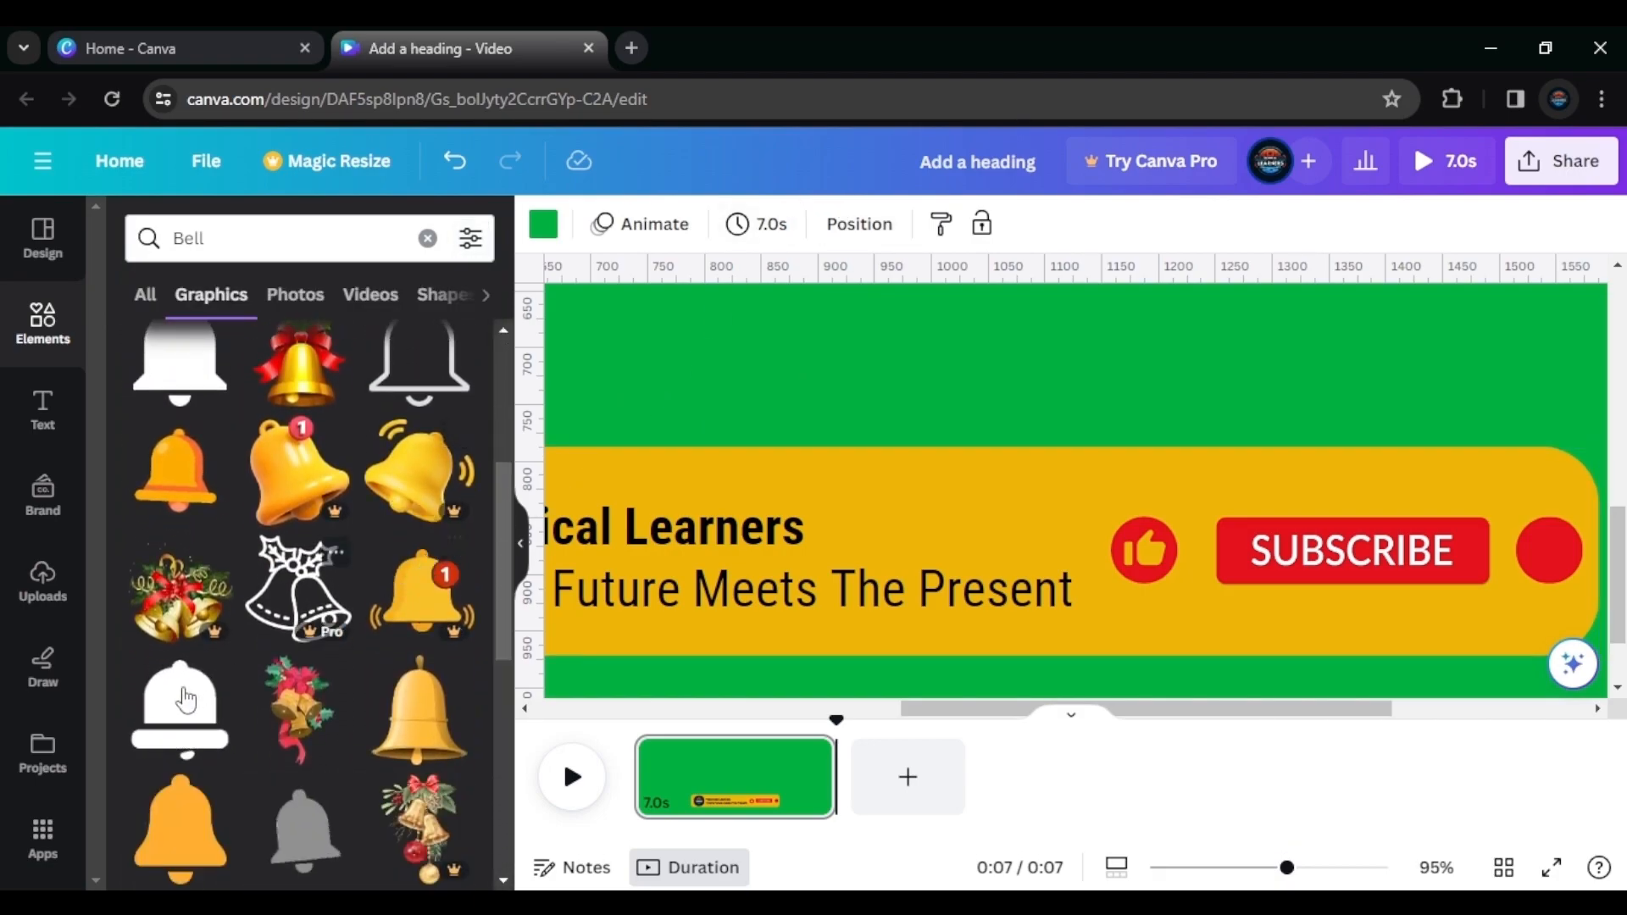
{"action": "left_click_drag", "start_coordinate": [180, 712], "coordinate": [1239, 529]}
{"action": "scroll", "coordinate": [1234, 528], "scroll_direction": "down", "scroll_amount": 5, "text": "ctrl"}
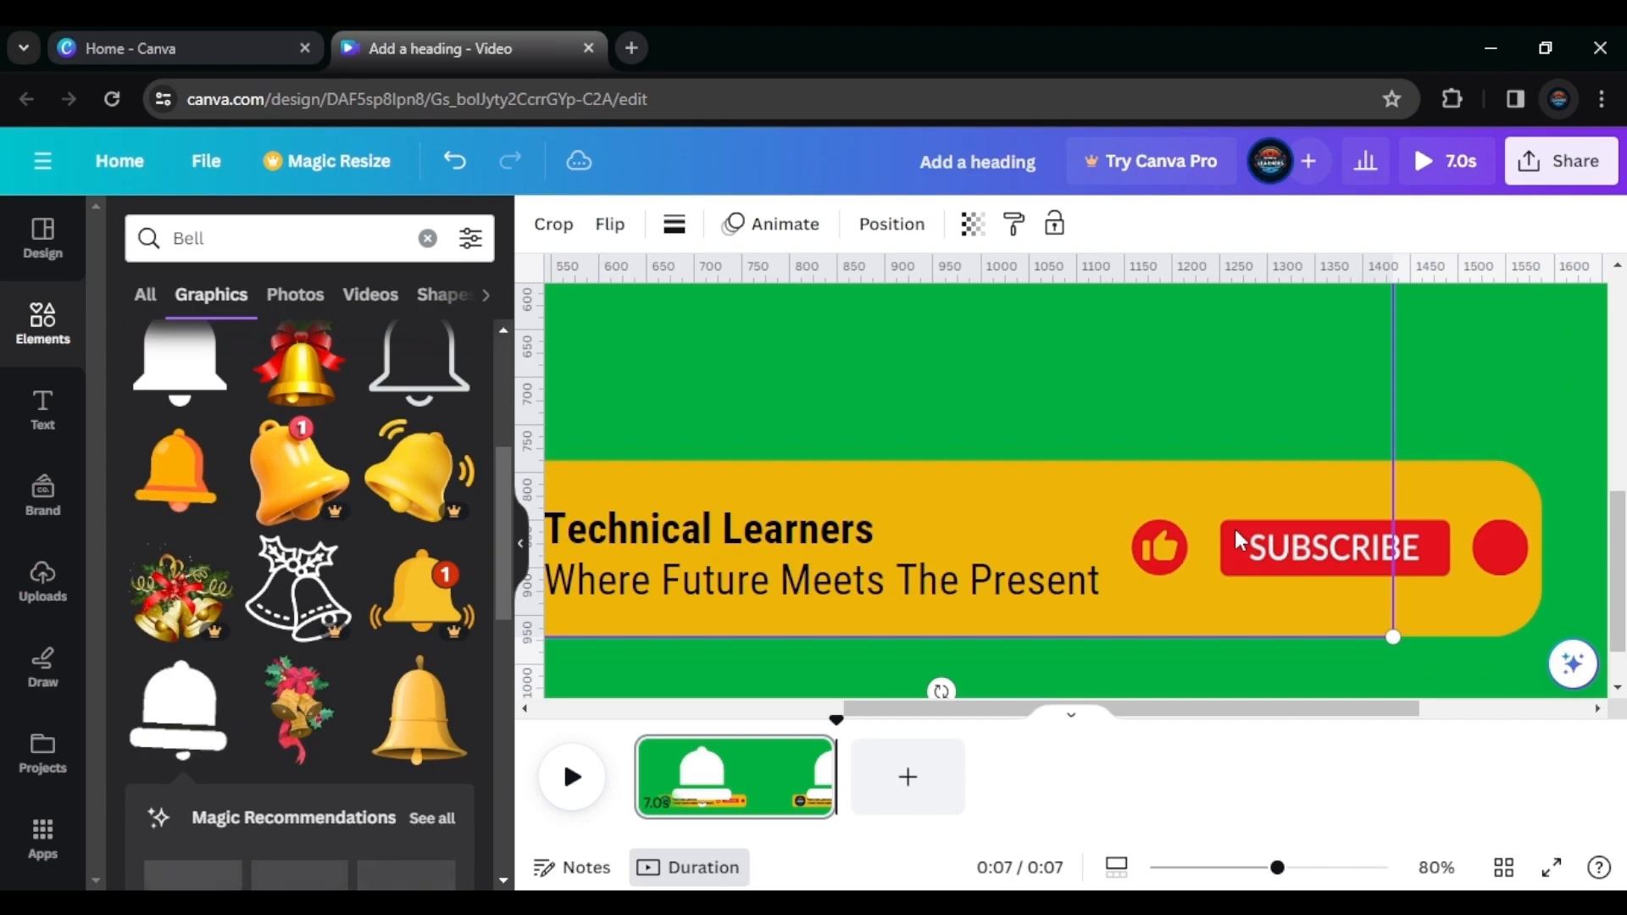
Shrink the white bell proportionally to about 100 px wide
{"action": "left_click_drag", "start_coordinate": [1328, 593], "coordinate": [1063, 386]}
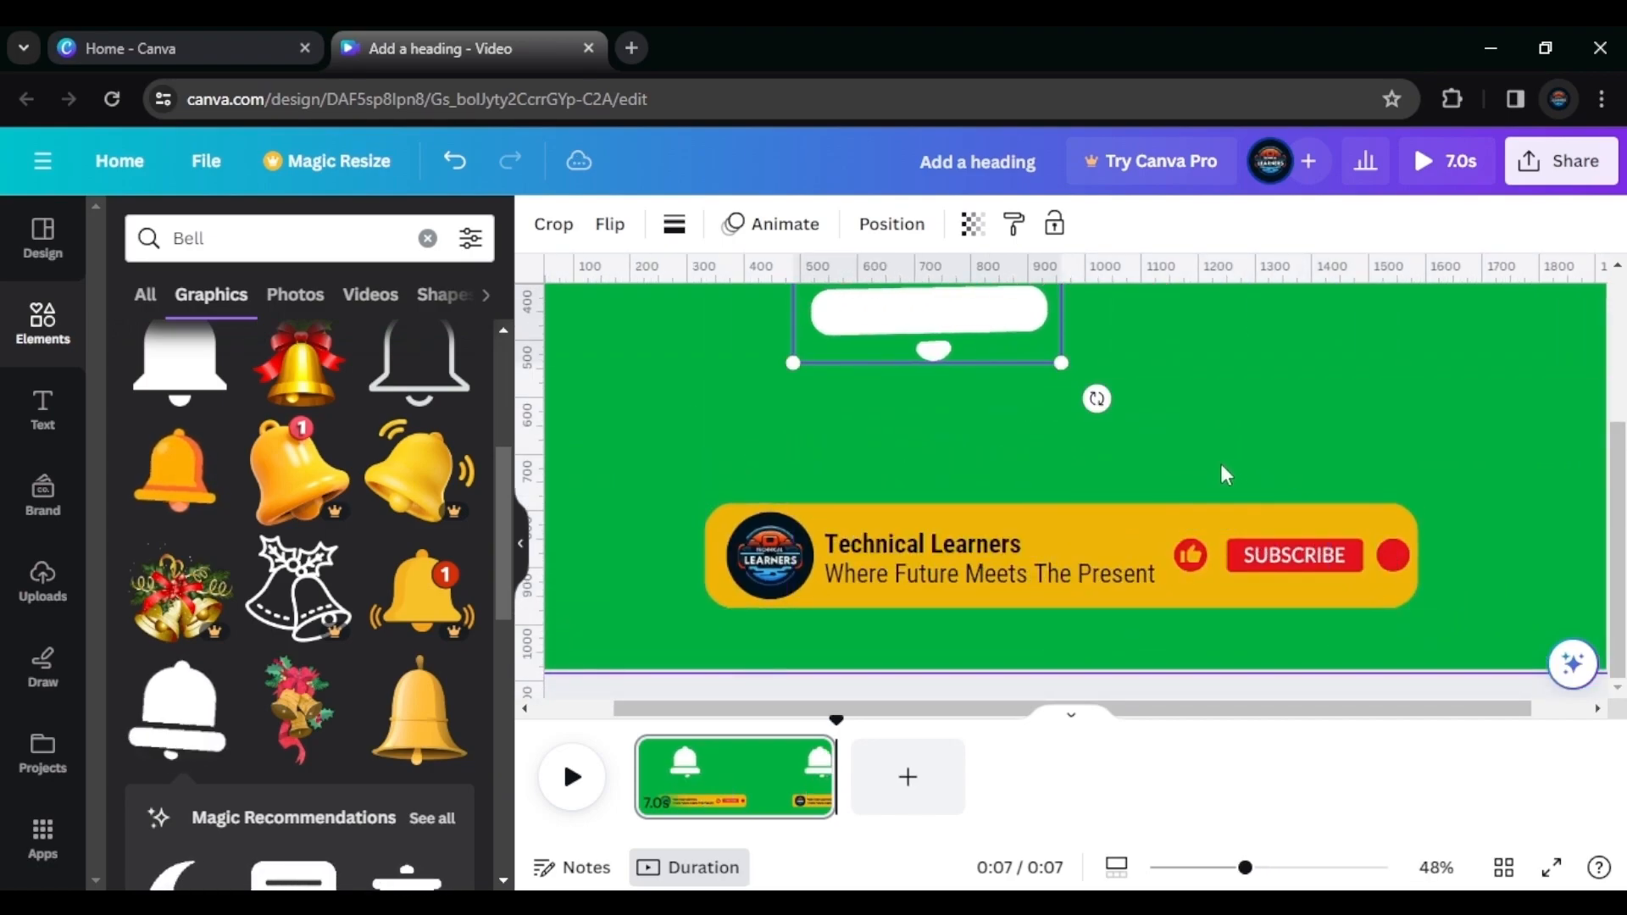
{"action": "scroll", "coordinate": [1221, 465], "scroll_direction": "up", "scroll_amount": 3}
{"action": "left_click_drag", "start_coordinate": [1058, 598], "coordinate": [835, 415]}
{"action": "scroll", "coordinate": [1115, 471], "scroll_direction": "down", "scroll_amount": 1}
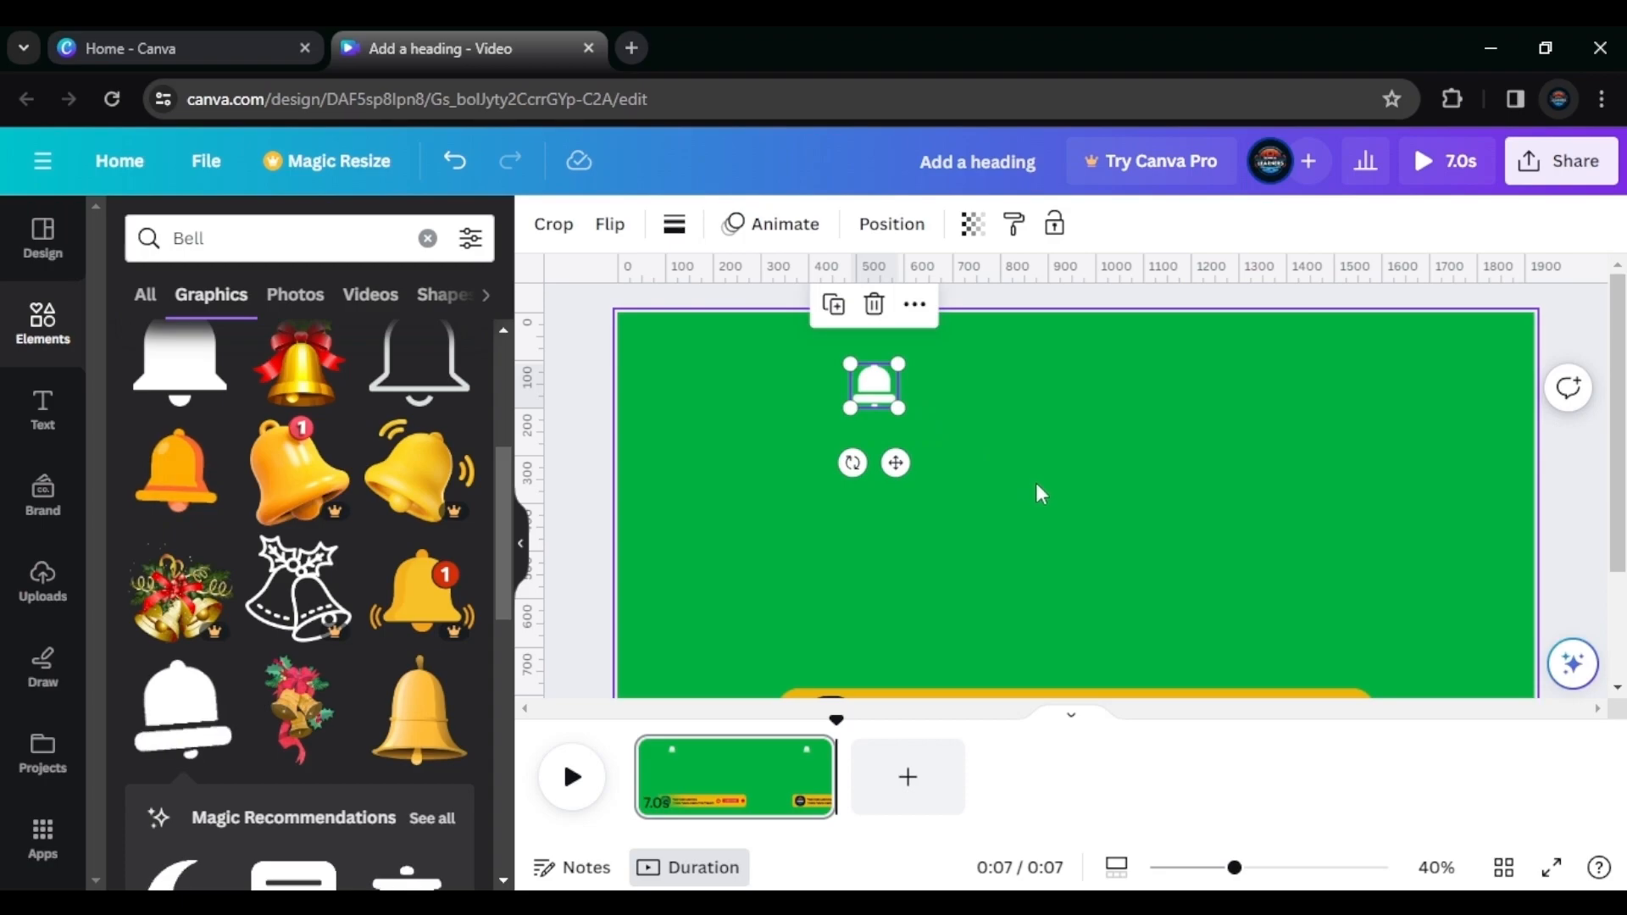
Move the small bell onto the green area just above the banner's right end
{"action": "scroll", "coordinate": [1033, 483], "scroll_direction": "down", "scroll_amount": 1}
{"action": "left_click_drag", "start_coordinate": [908, 375], "coordinate": [1325, 566]}
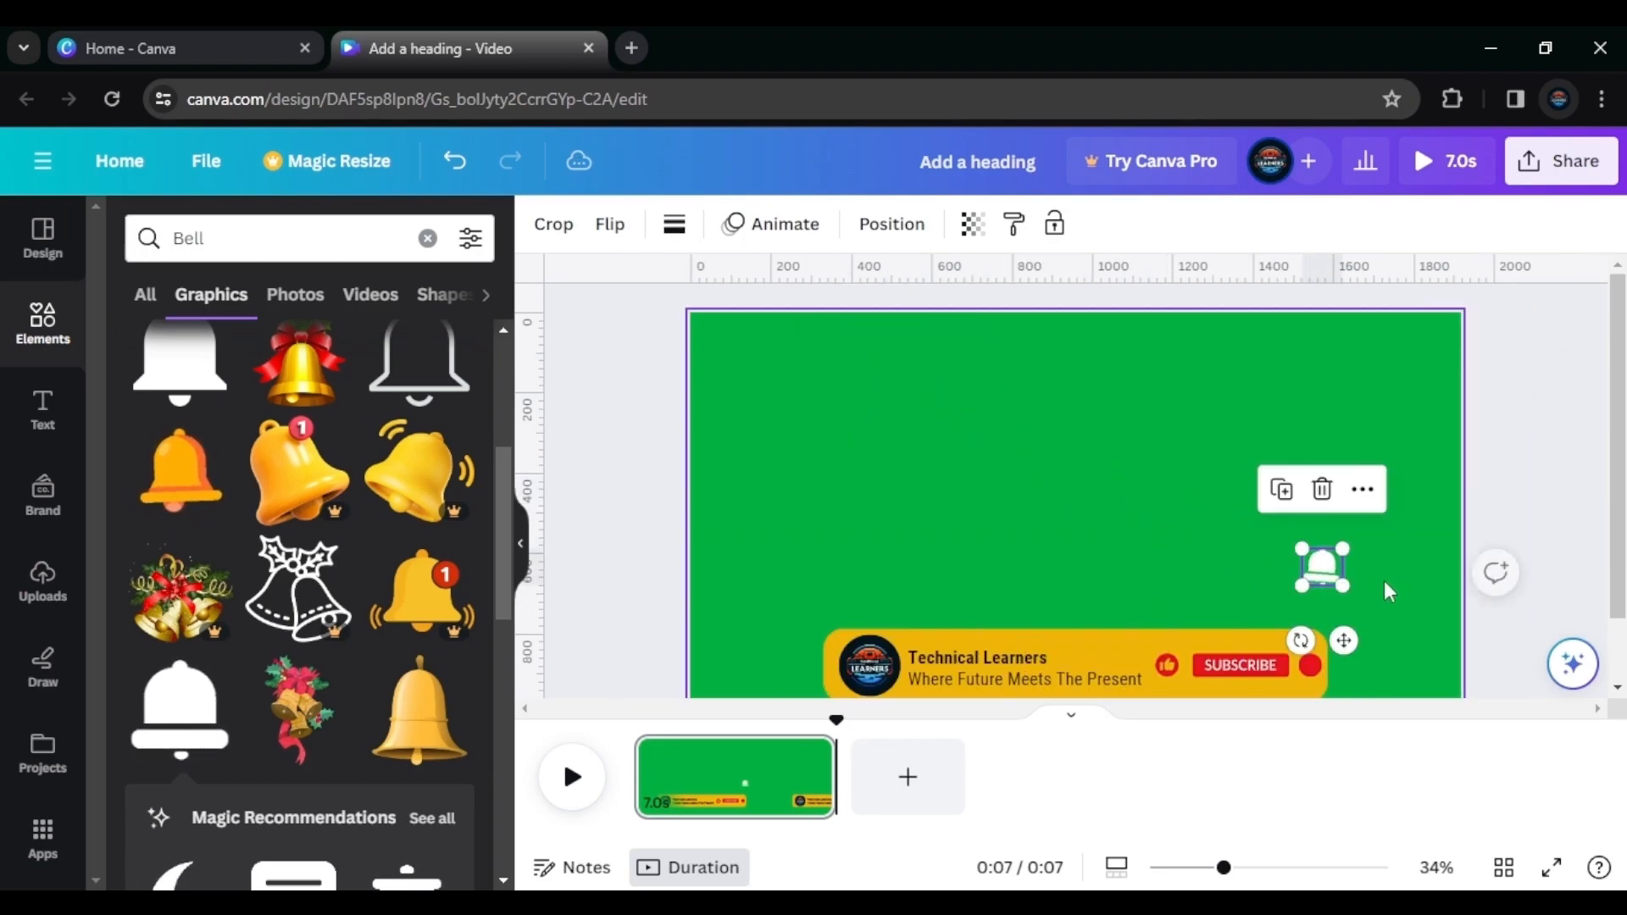
{"action": "left_click", "coordinate": [1196, 559]}
Extend the yellow banner slightly to the right to leave more room beside the red circle
{"action": "scroll", "coordinate": [1203, 561], "scroll_direction": "up", "scroll_amount": 3}
{"action": "scroll", "coordinate": [1226, 549], "scroll_direction": "down", "scroll_amount": 3}
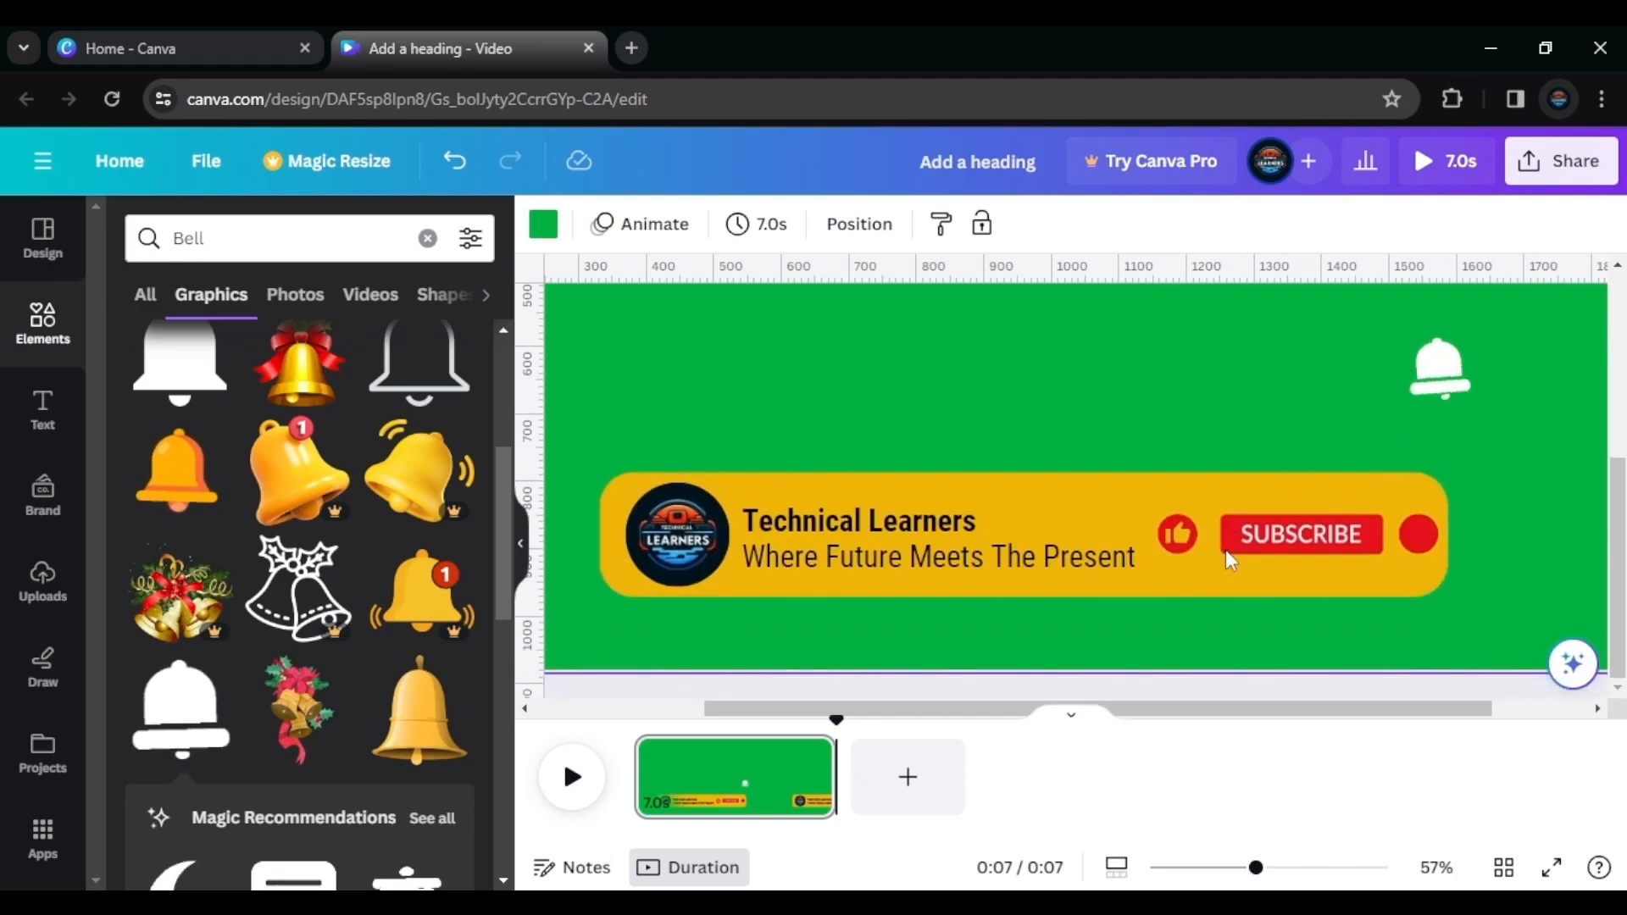
{"action": "scroll", "coordinate": [1541, 487], "scroll_direction": "up", "scroll_amount": 2}
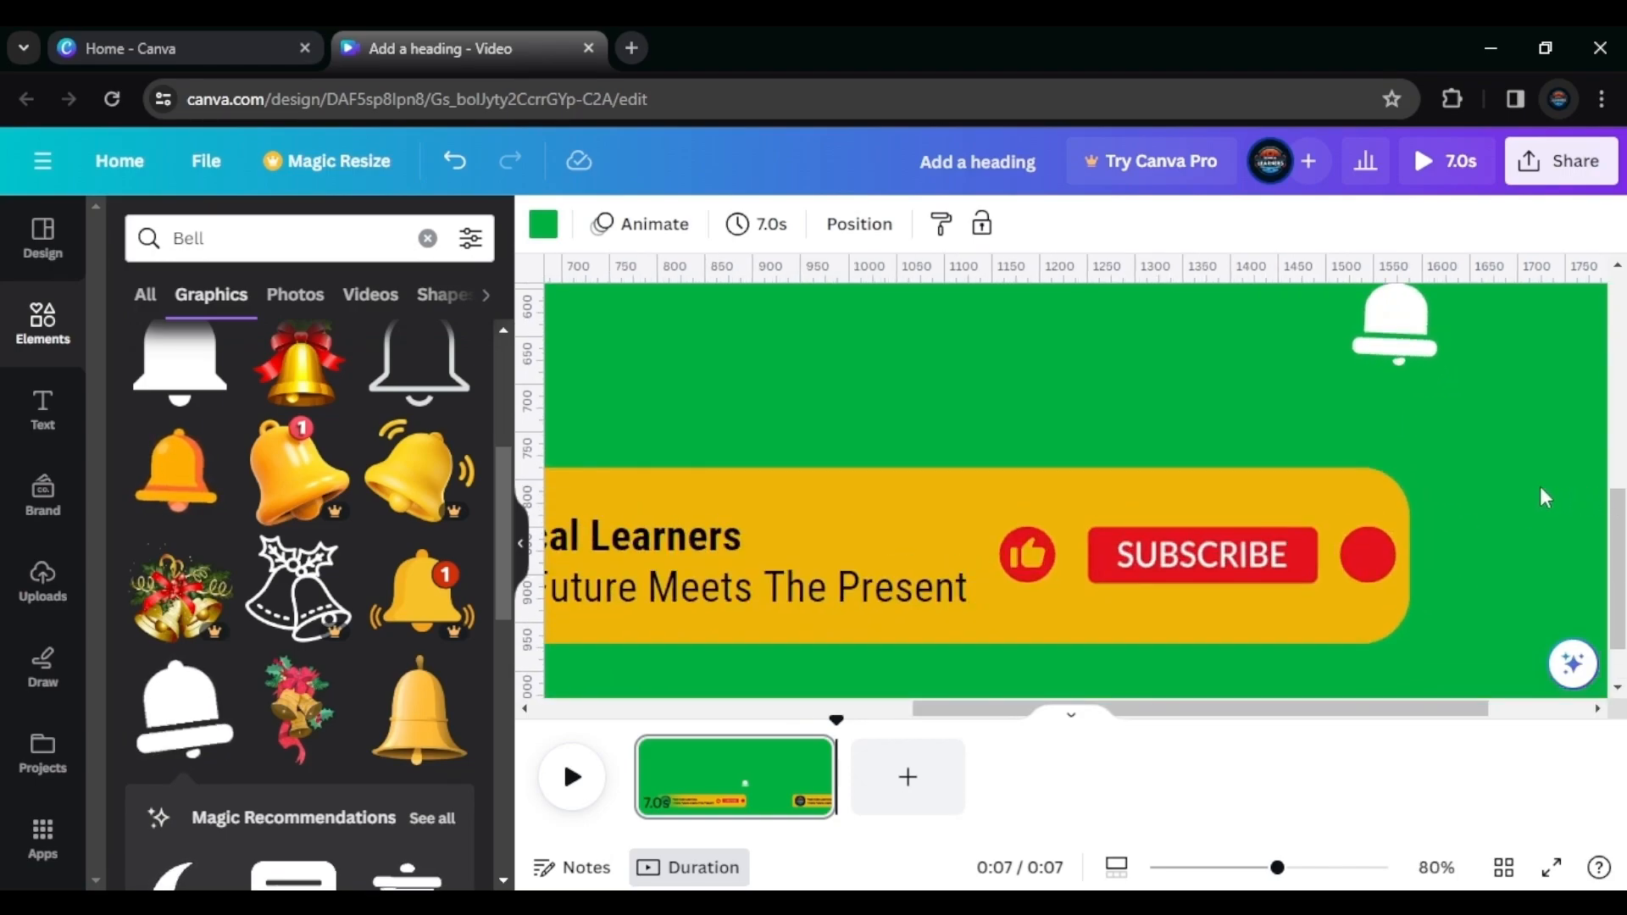
{"action": "scroll", "coordinate": [1539, 487], "scroll_direction": "up", "scroll_amount": 2}
{"action": "left_click", "coordinate": [1390, 533]}
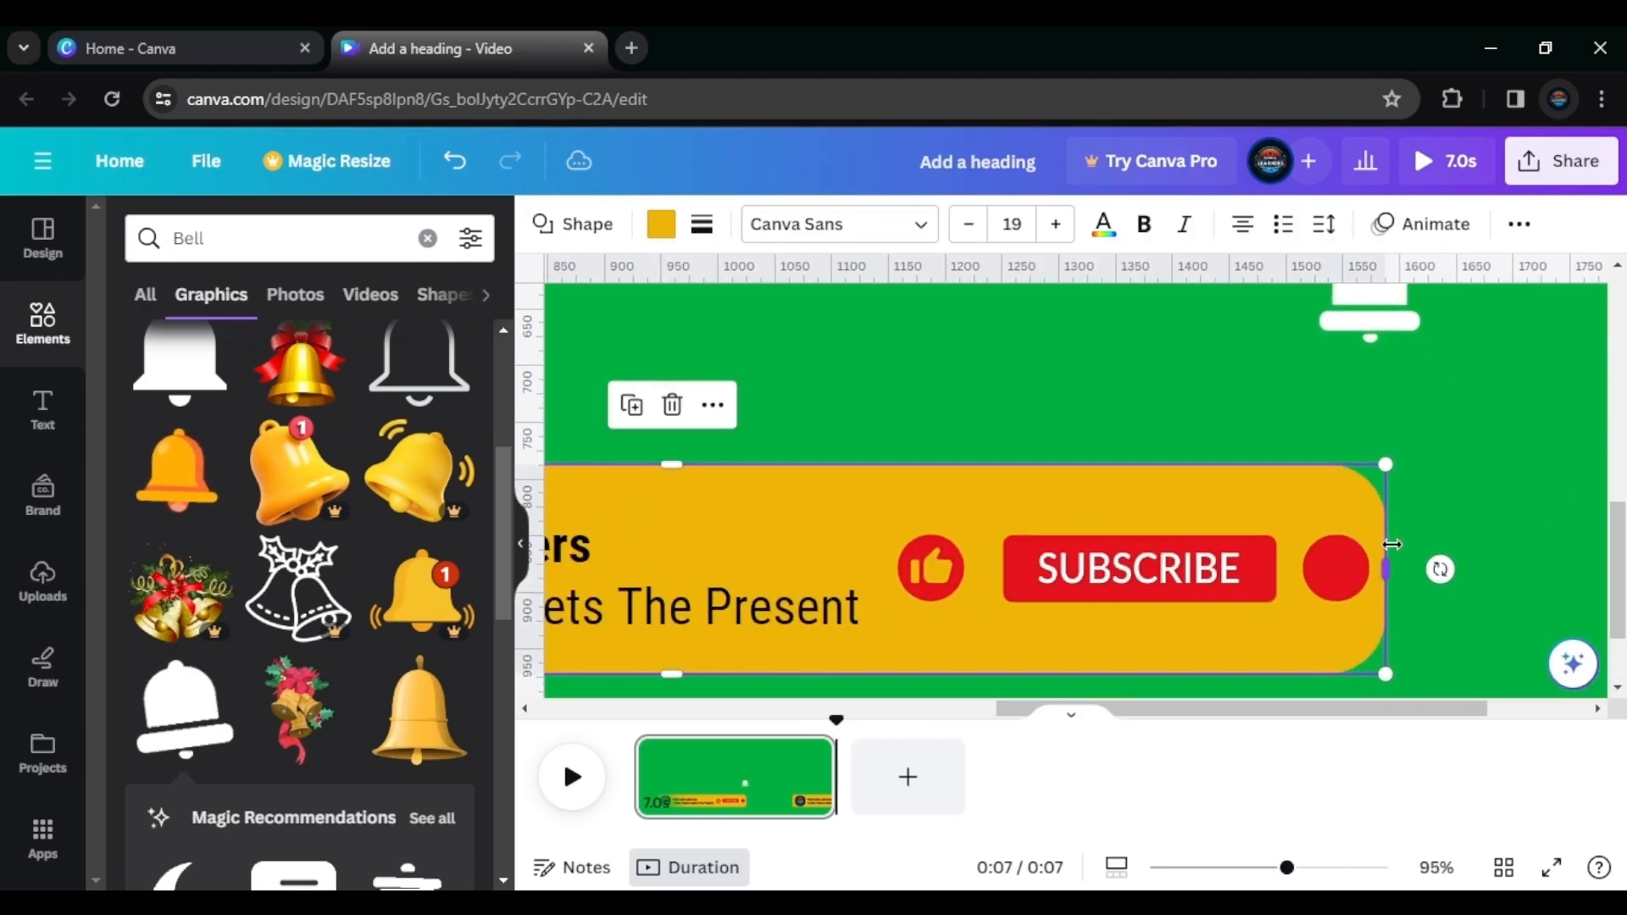
{"action": "left_click_drag", "start_coordinate": [1394, 570], "coordinate": [1427, 570]}
Place the white bell centred on the red circle beside the SUBSCRIBE button
{"action": "left_click", "coordinate": [1367, 319]}
{"action": "left_click_drag", "start_coordinate": [1367, 319], "coordinate": [1332, 579]}
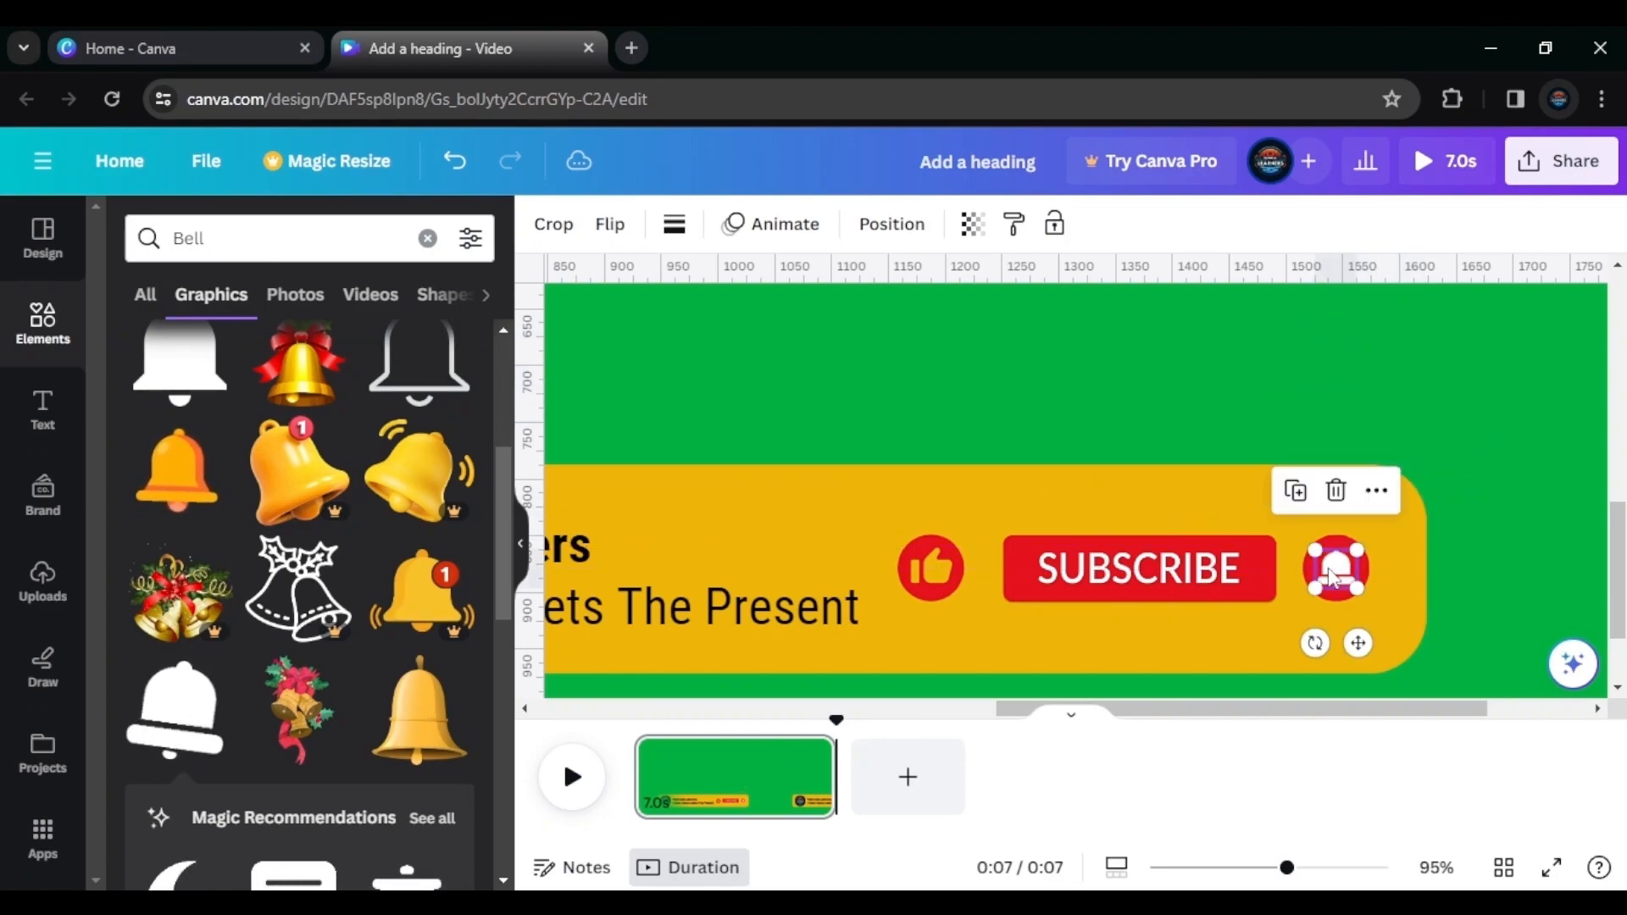
{"action": "left_click", "coordinate": [1493, 457]}
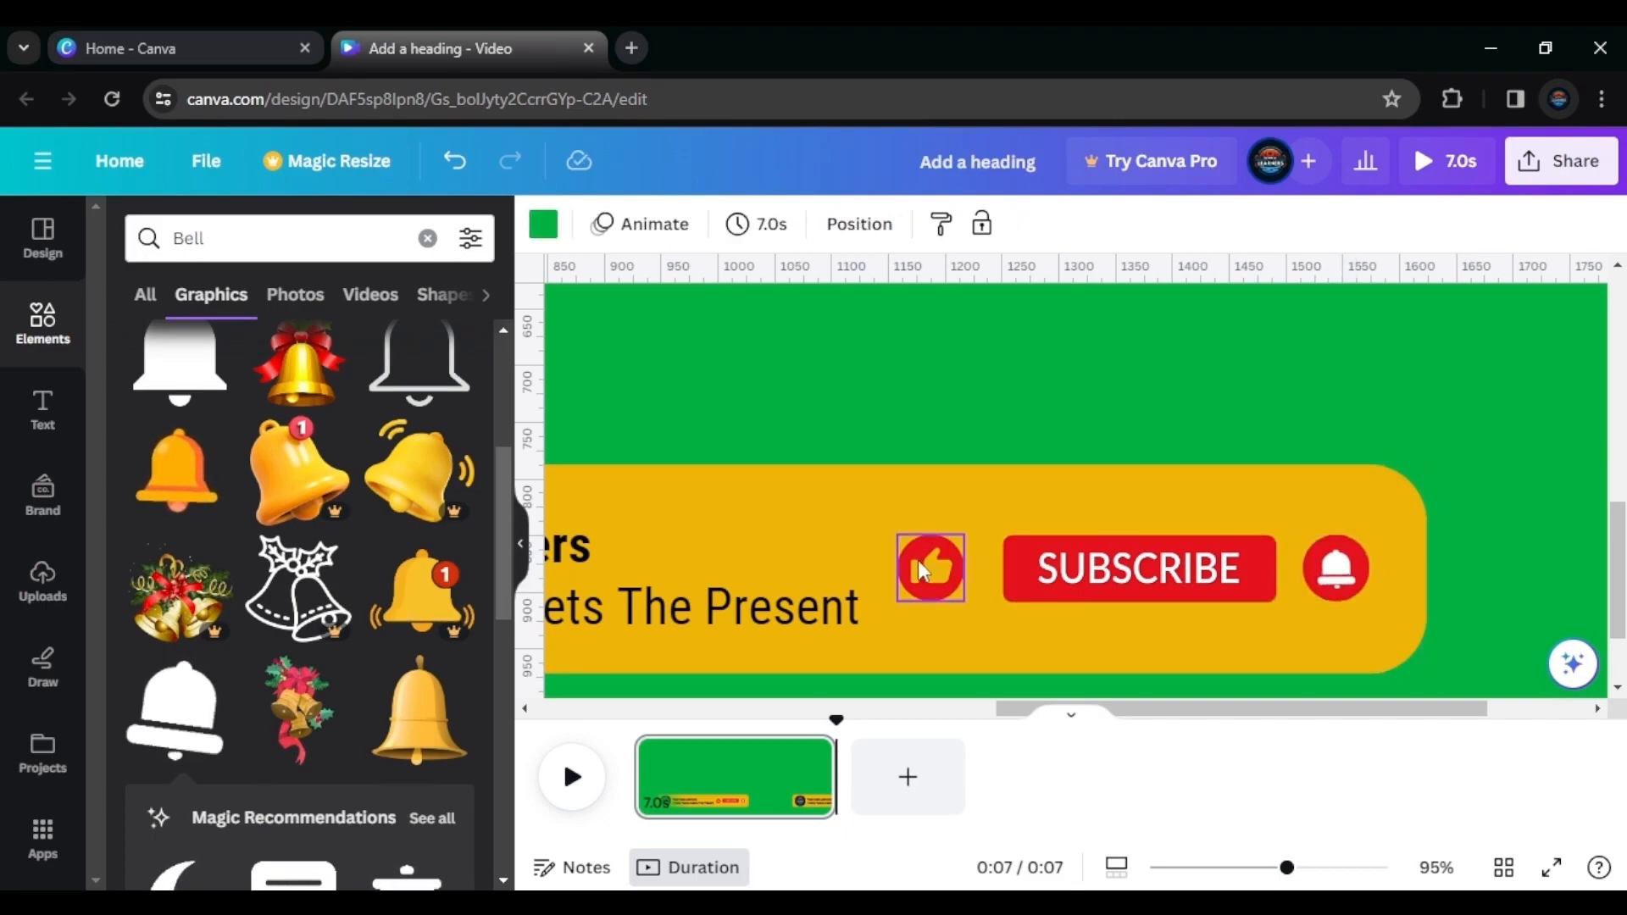
Move the thumbs-up icon slightly right so its gap to SUBSCRIBE matches the bell icon's gap
{"action": "left_click_drag", "start_coordinate": [922, 562], "coordinate": [933, 566]}
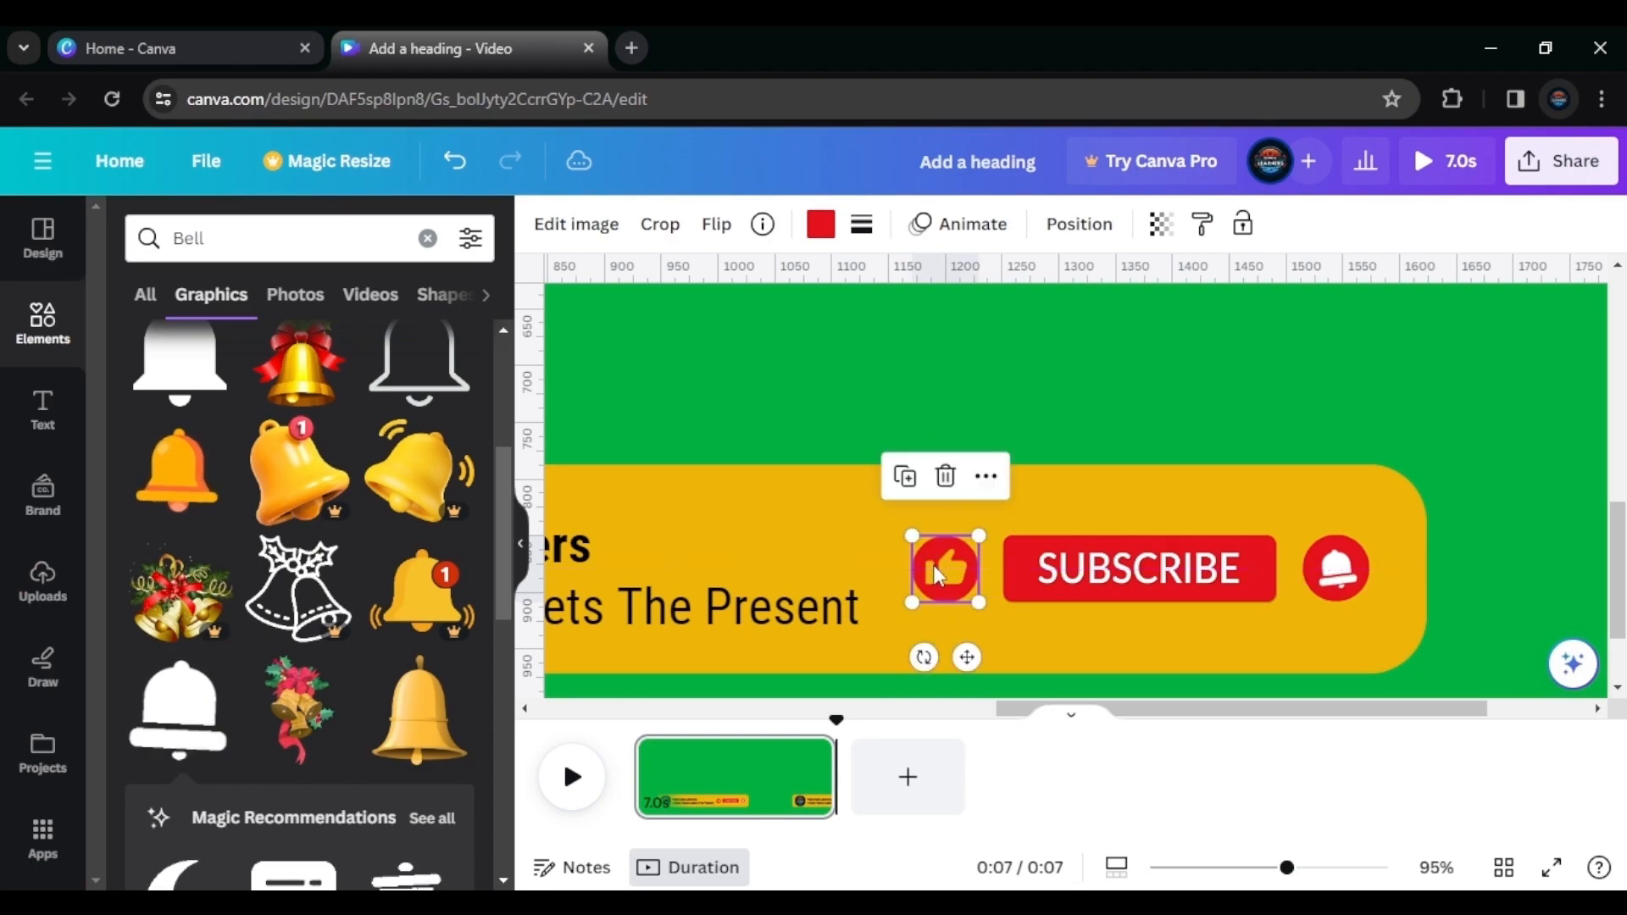
{"action": "left_click", "coordinate": [1425, 378]}
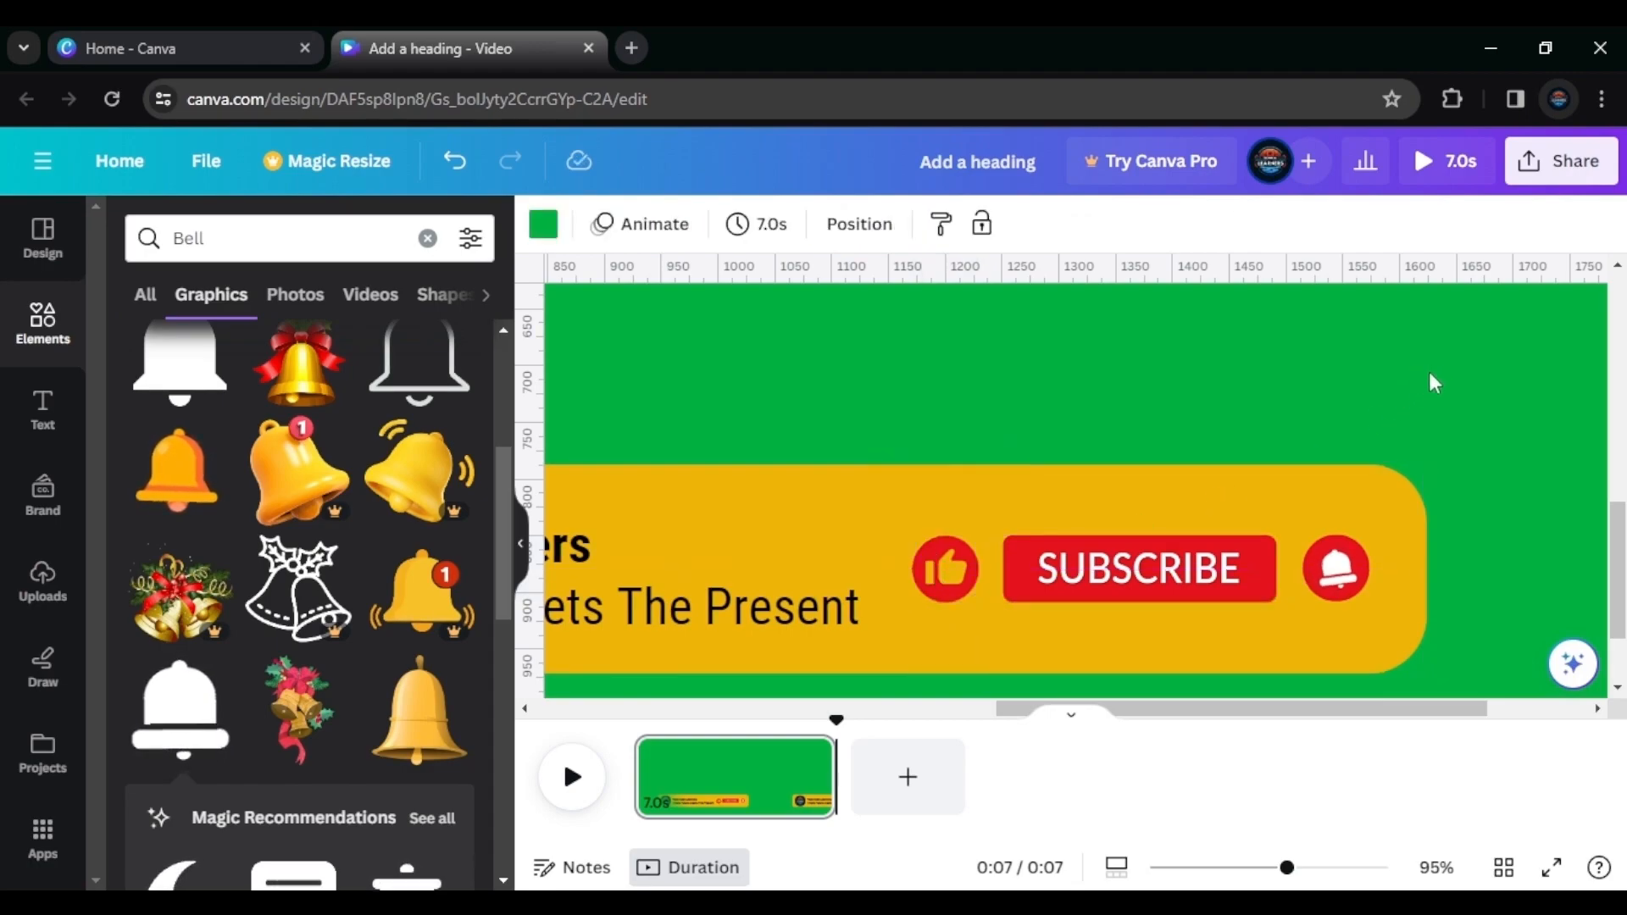
Replace the elements search with "Click" and show all matching graphics
{"action": "left_click", "coordinate": [427, 238]}
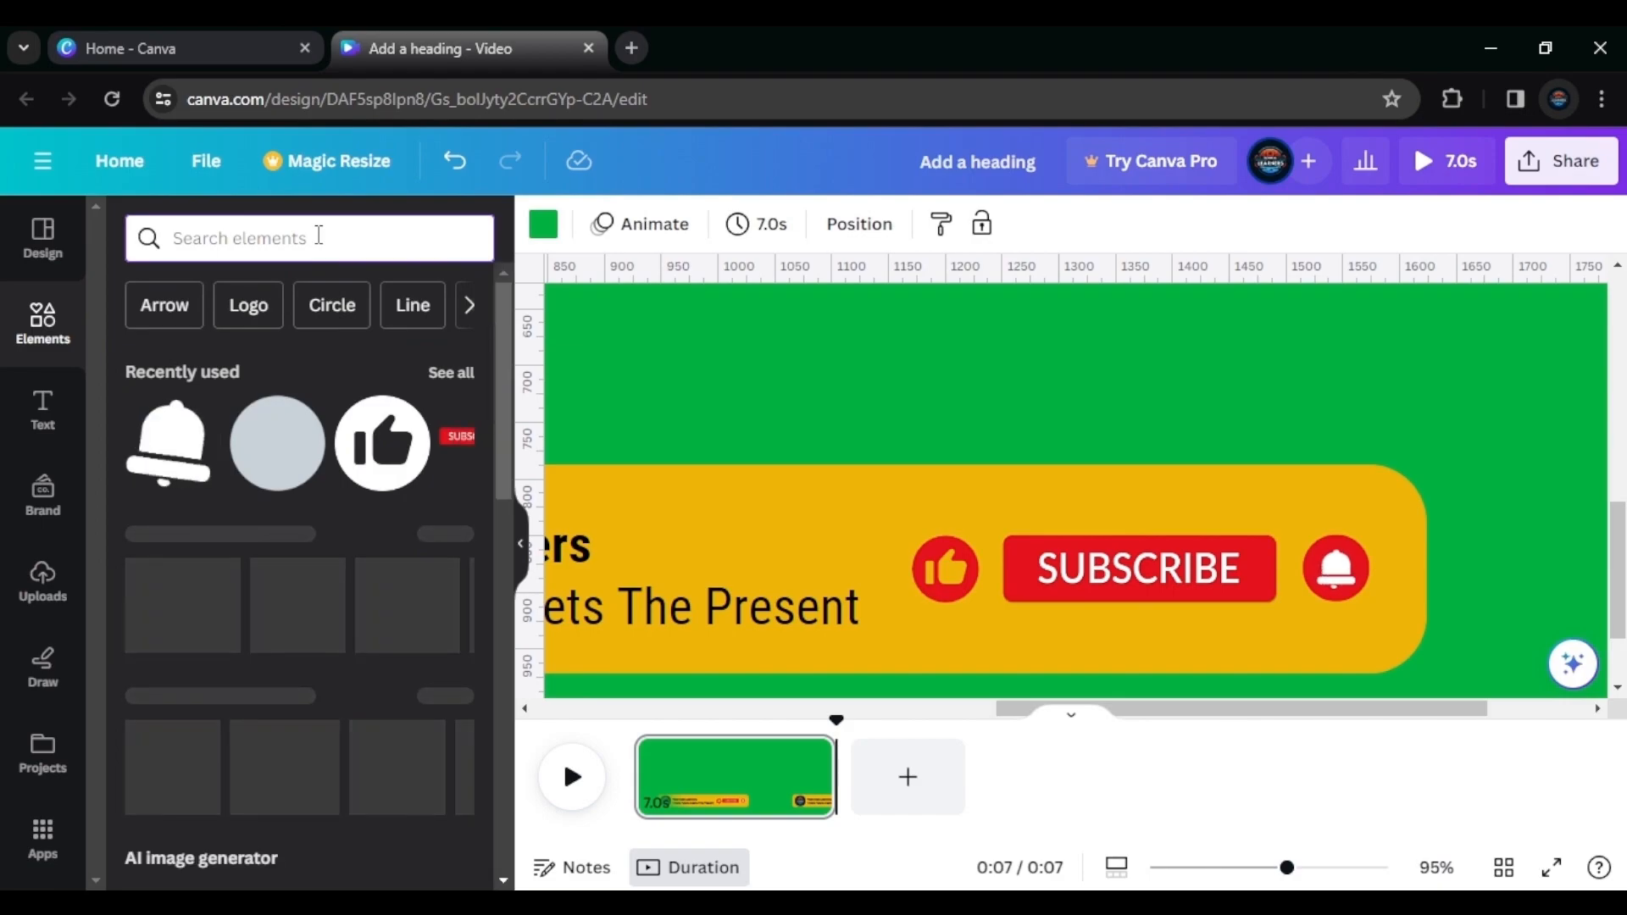
{"action": "type", "text": "c"}
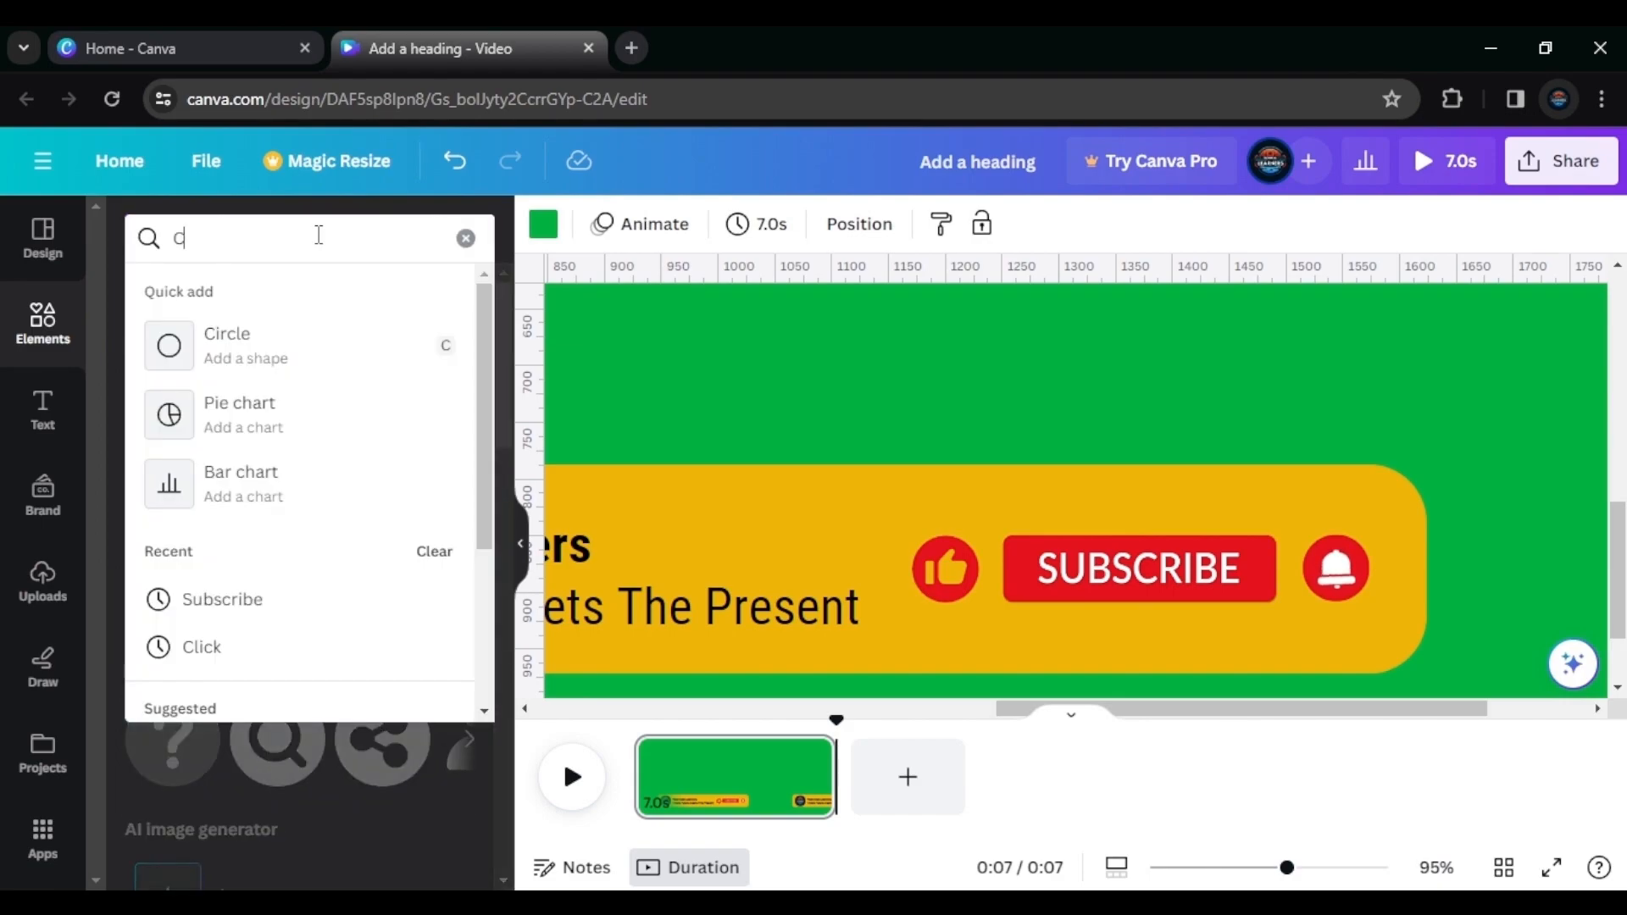
{"action": "type", "text": "lick"}
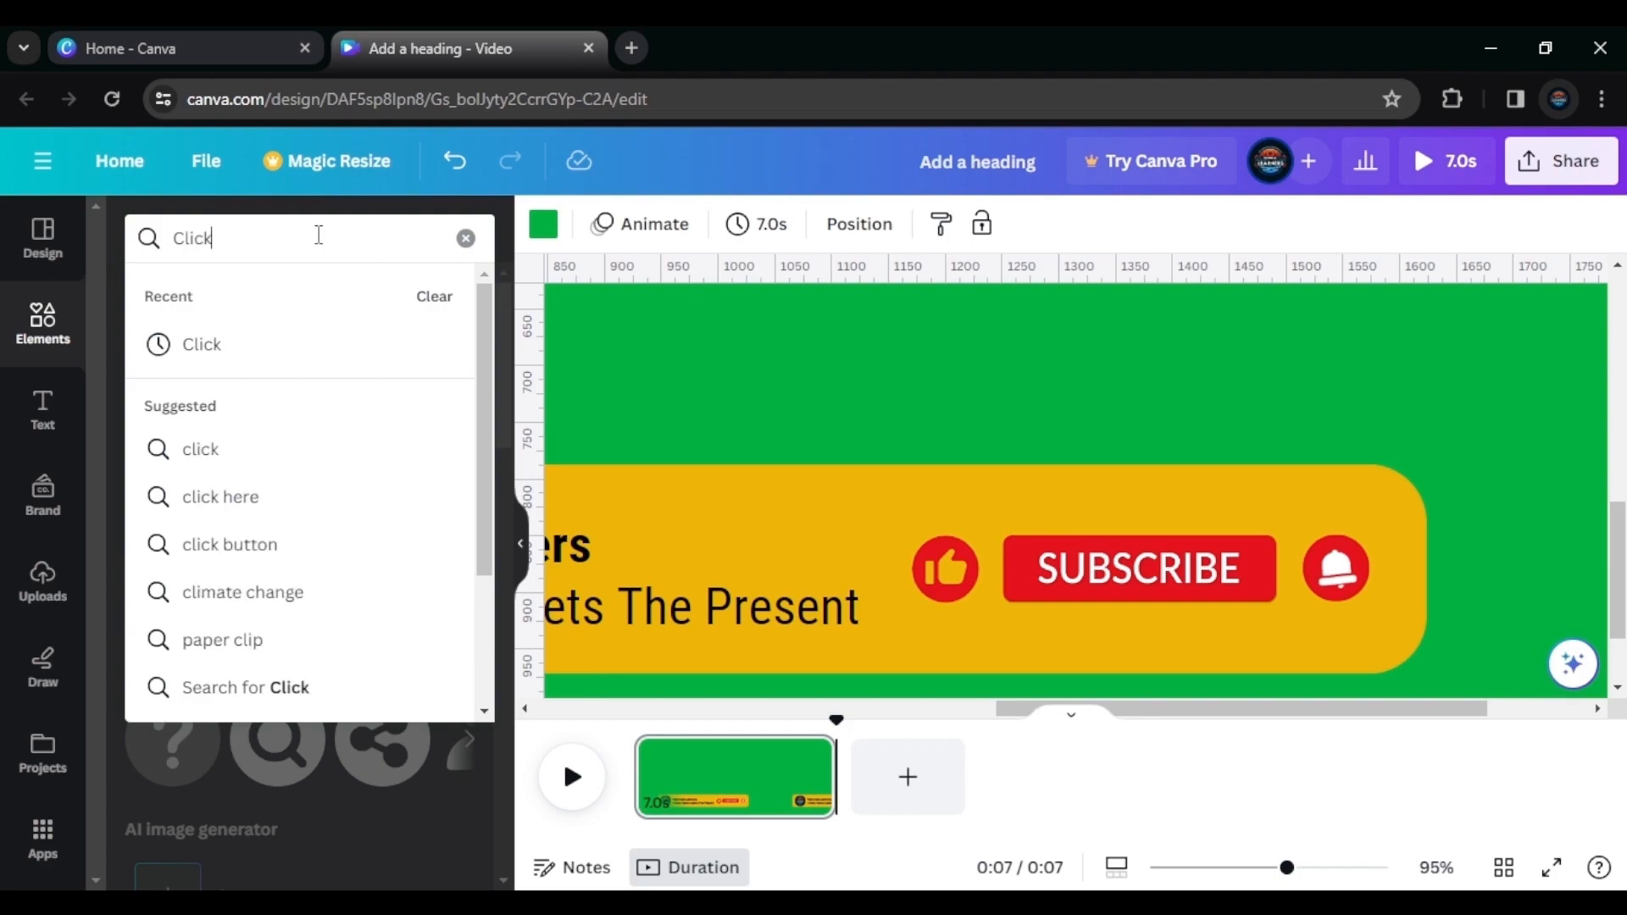
{"action": "key", "text": "Return"}
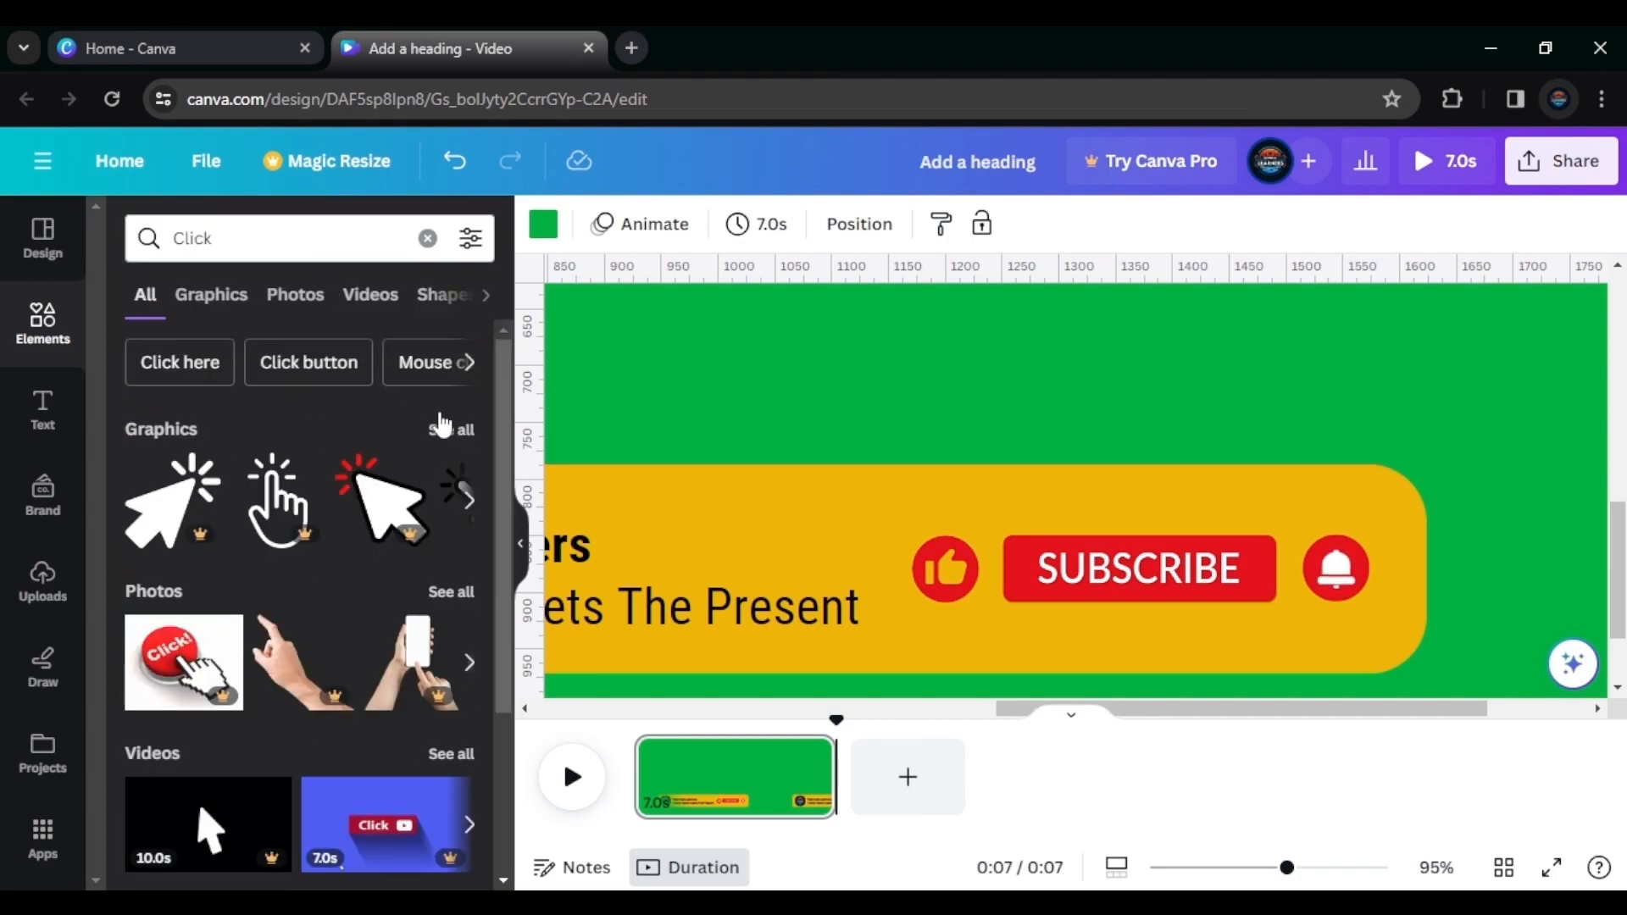
{"action": "left_click", "coordinate": [454, 431]}
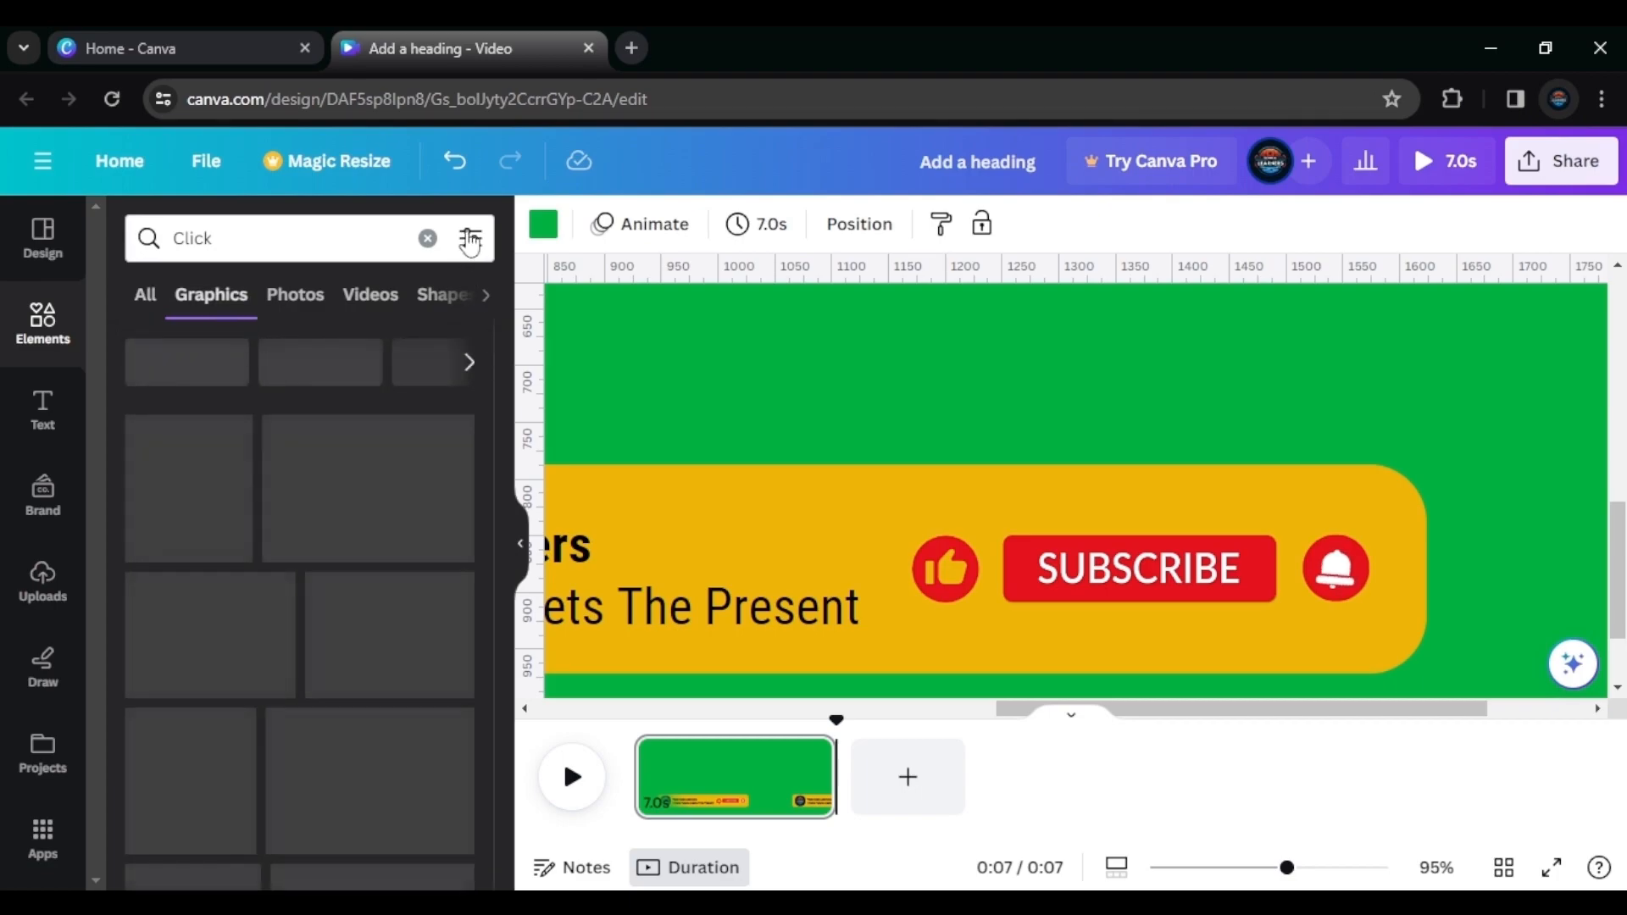
{"action": "left_click", "coordinate": [470, 239]}
{"action": "scroll", "coordinate": [353, 474], "scroll_direction": "down", "scroll_amount": 3}
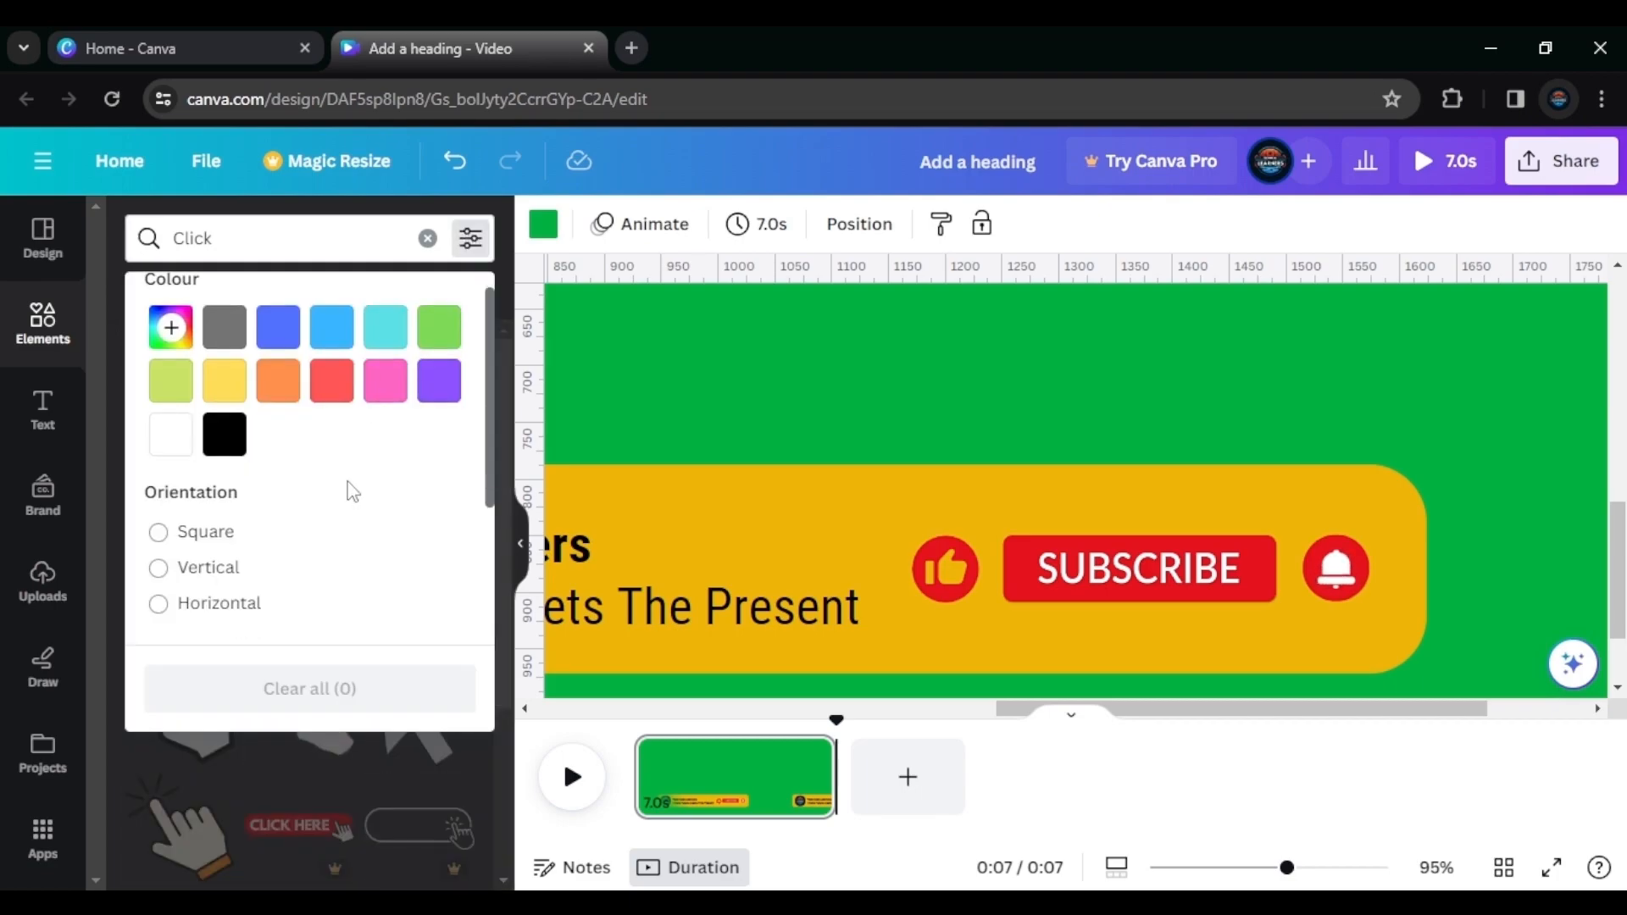
{"action": "left_click", "coordinate": [159, 503]}
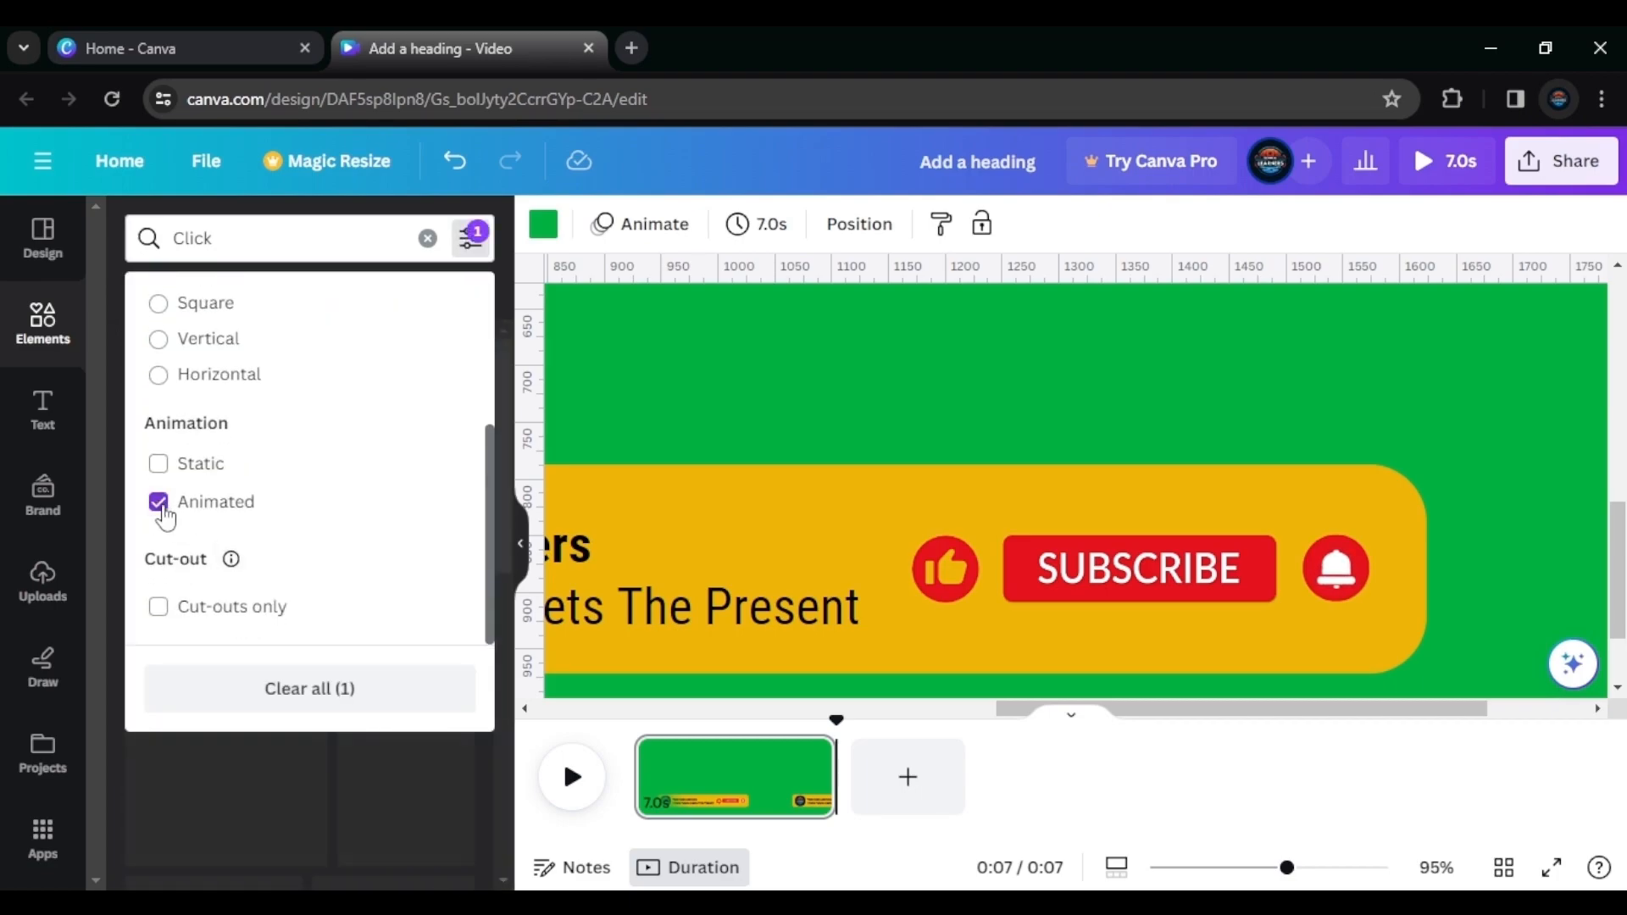
{"action": "left_click", "coordinate": [314, 691]}
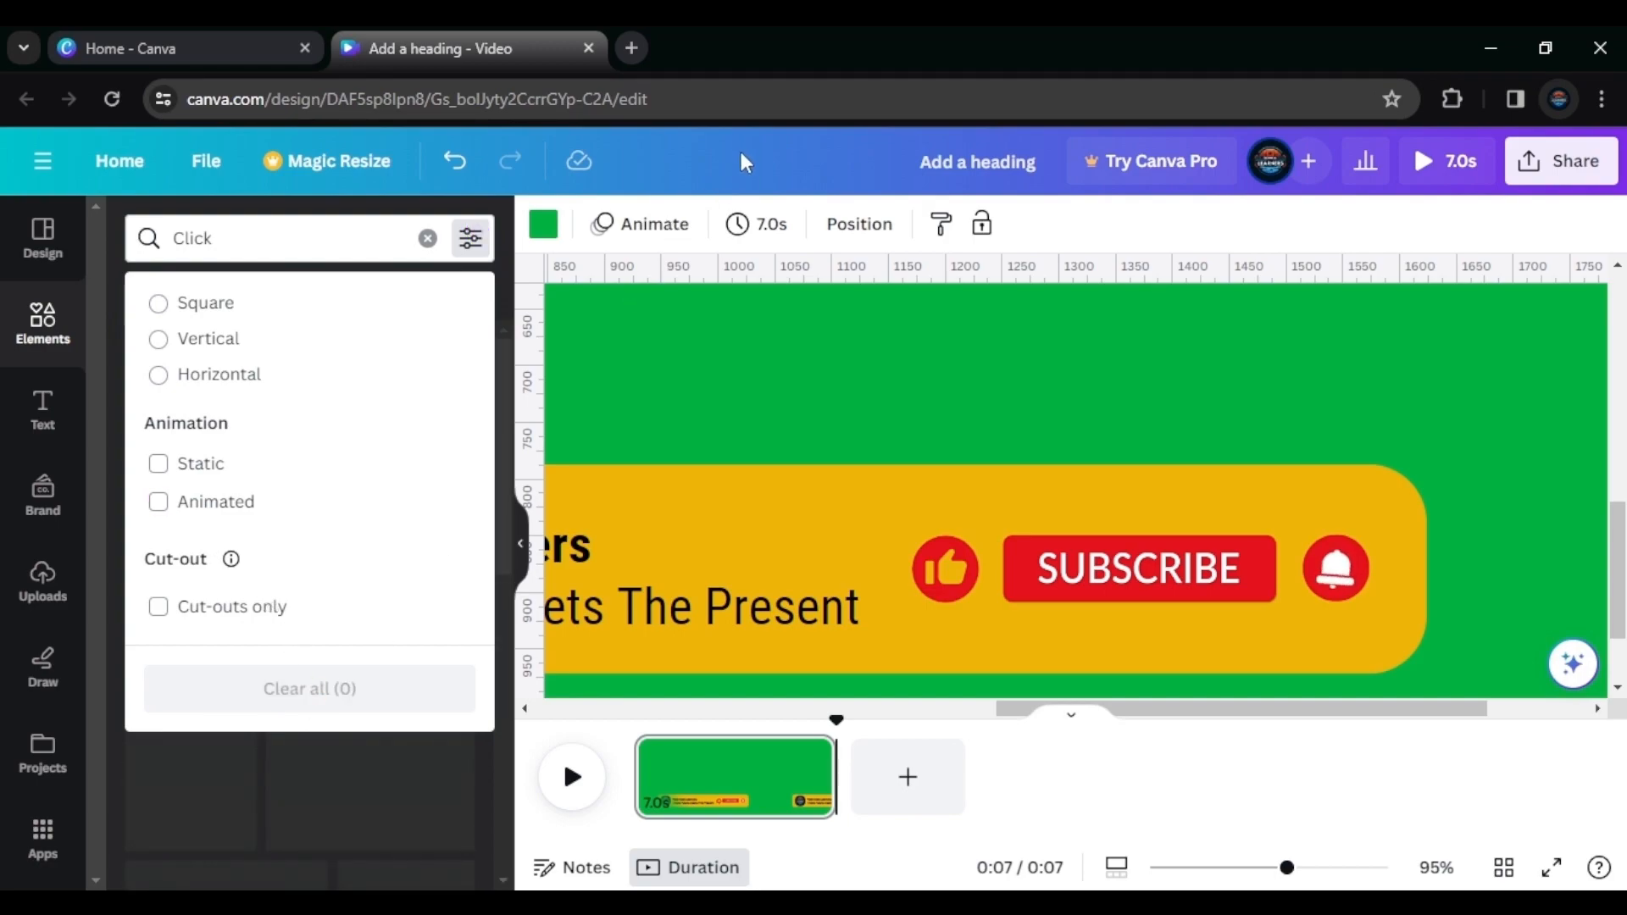
{"action": "left_click", "coordinate": [741, 150]}
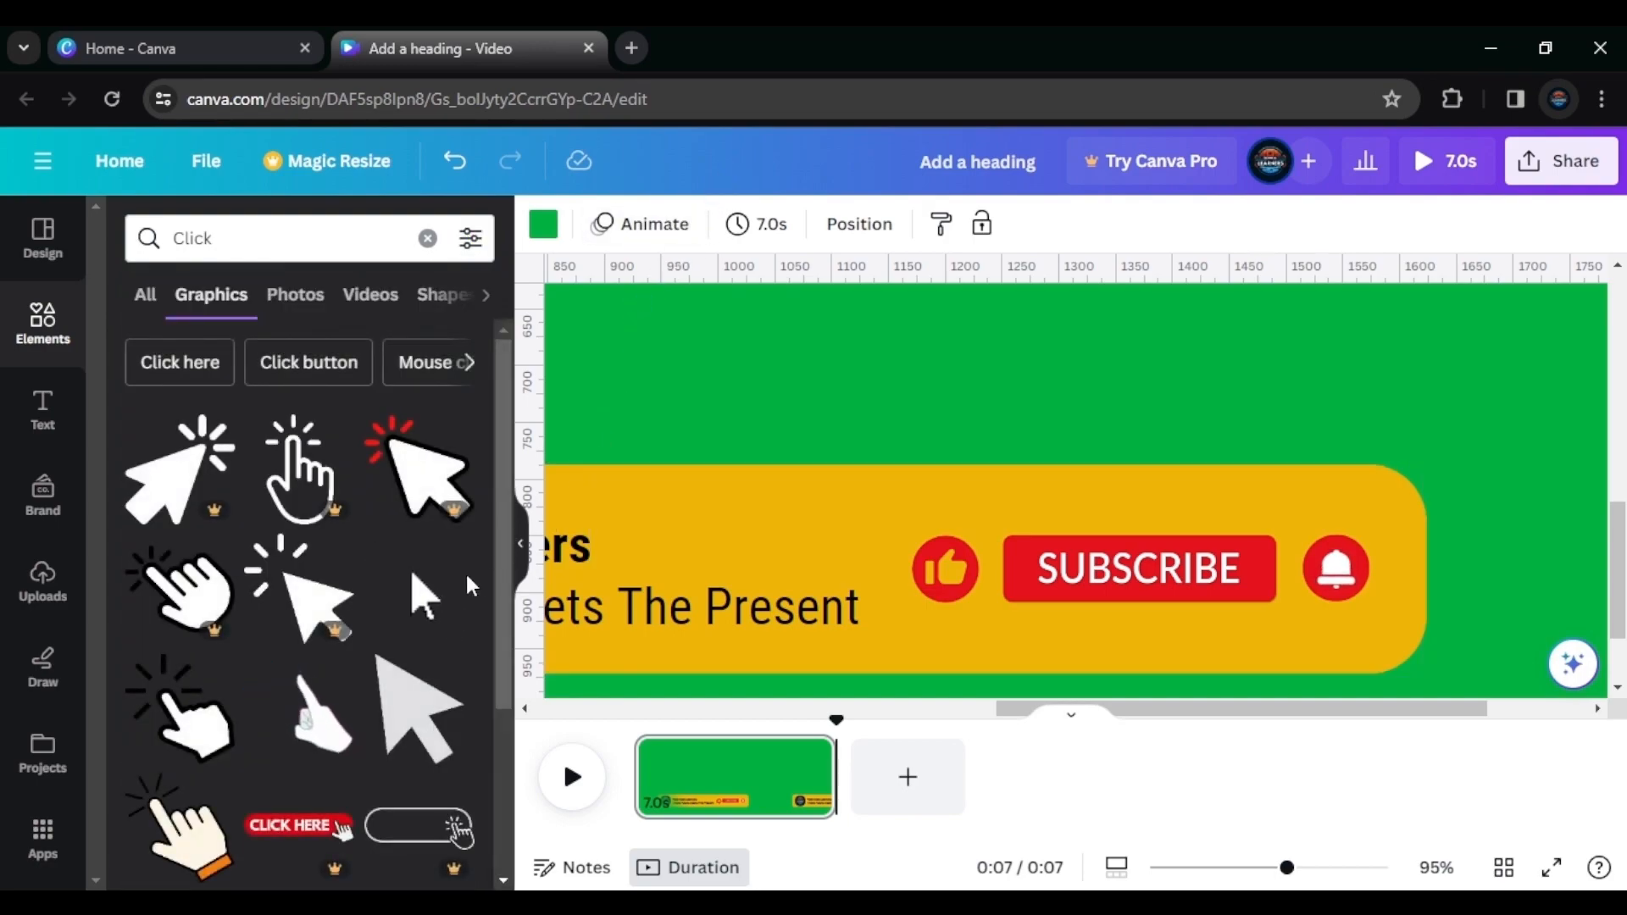
Add the animated white pixel-style mouse cursor graphic to the design and shrink it to about 170 px wide
{"action": "left_click", "coordinate": [414, 593]}
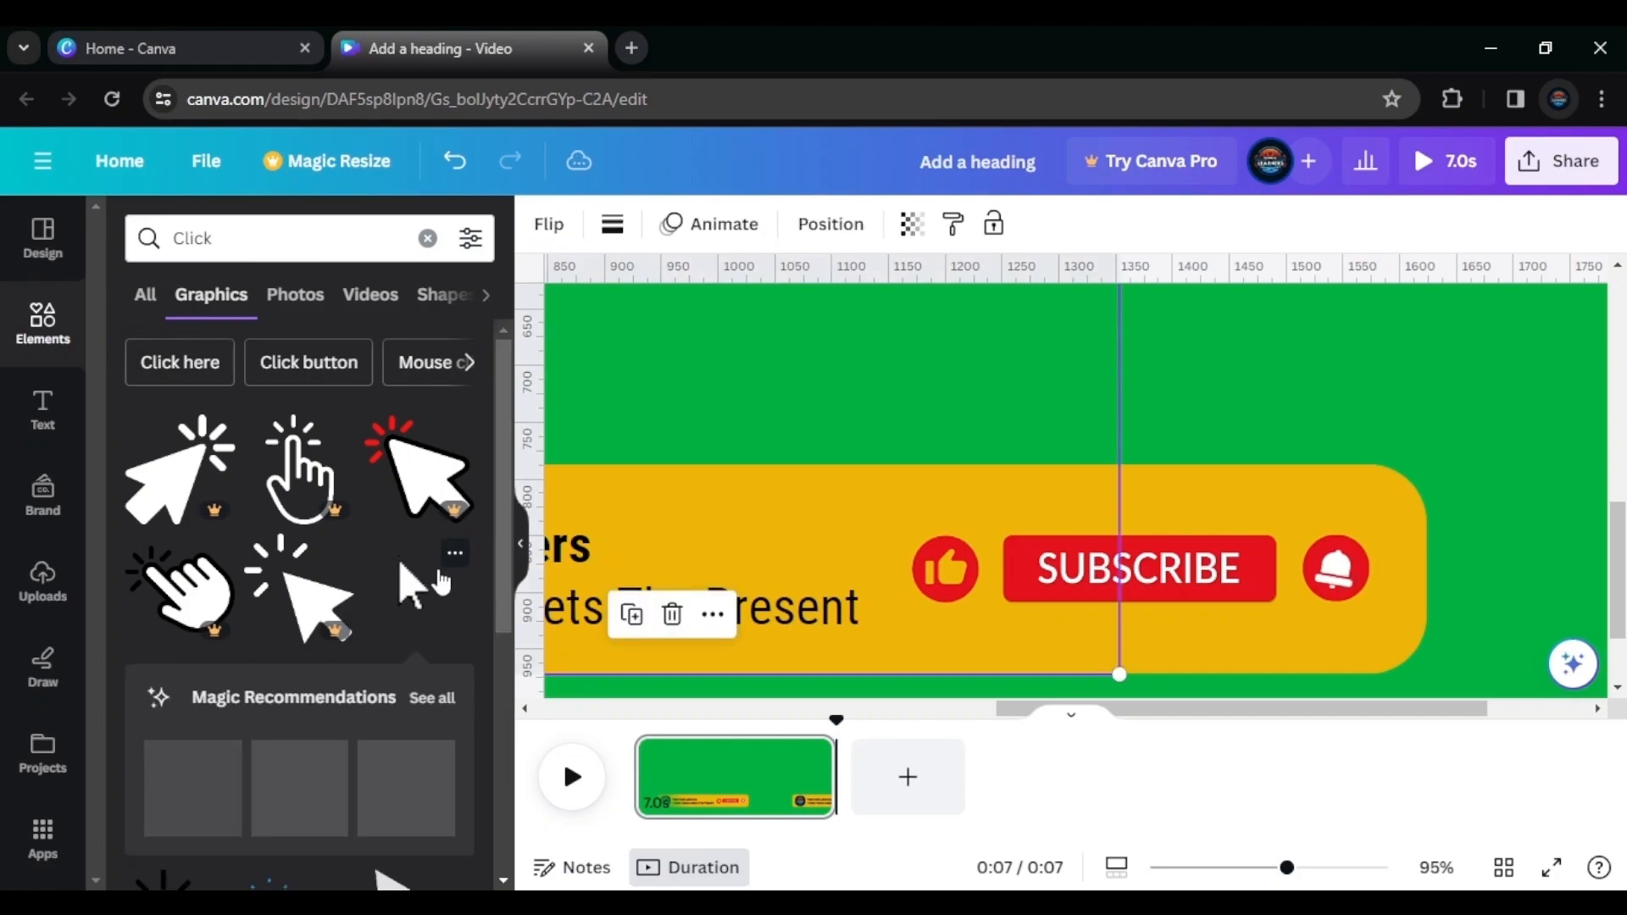
{"action": "left_click_drag", "start_coordinate": [1106, 687], "coordinate": [873, 405]}
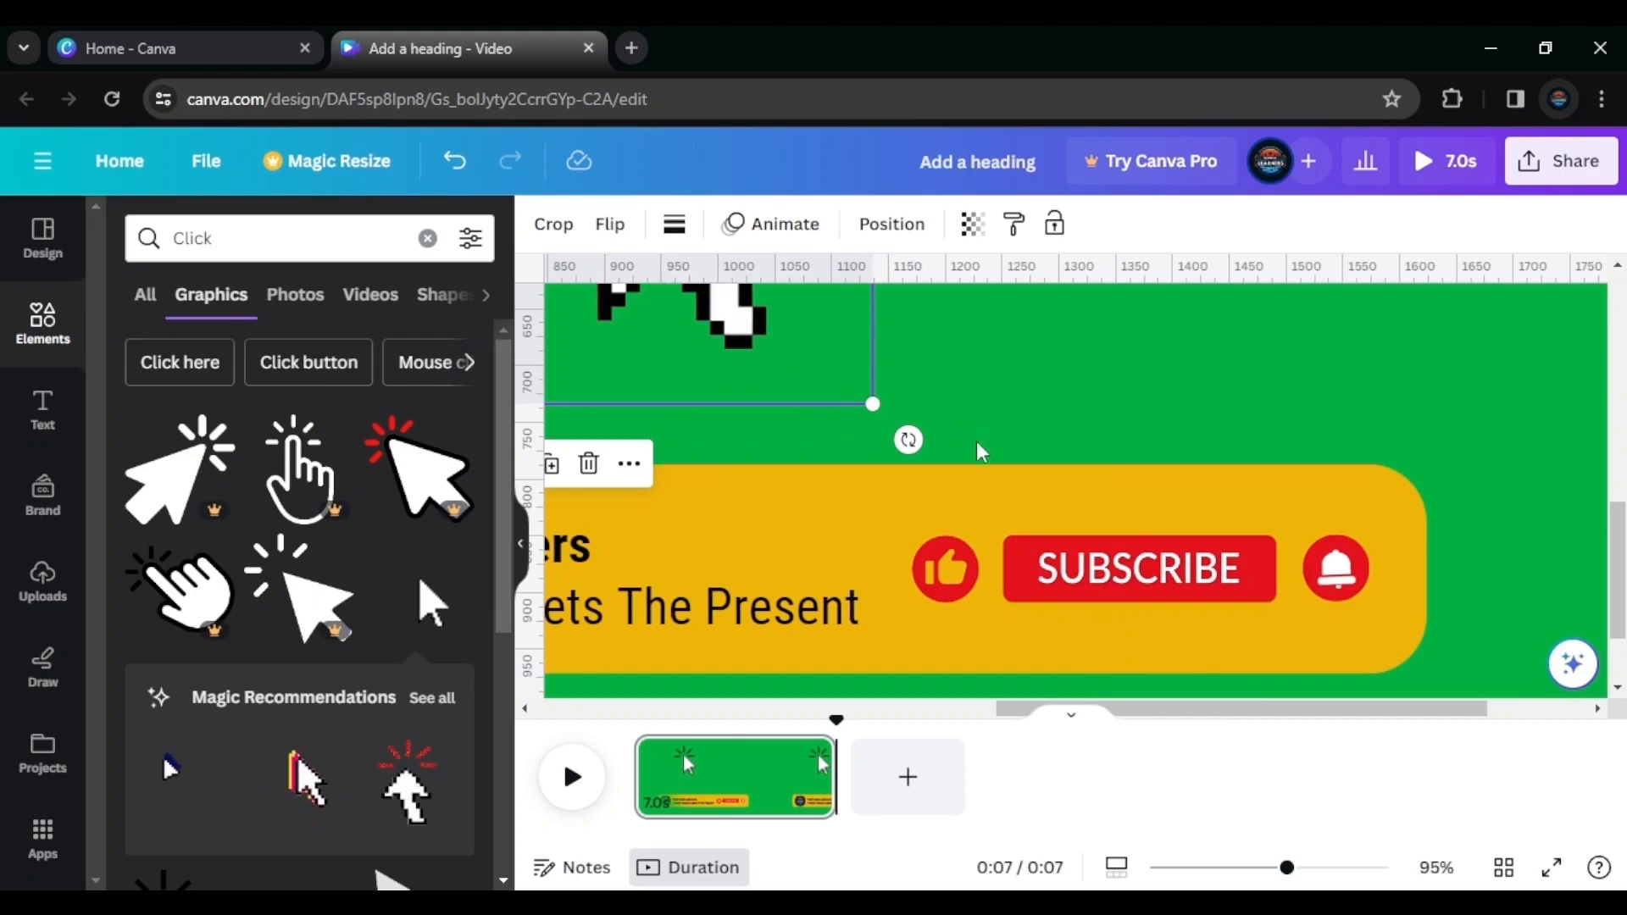
{"action": "scroll", "coordinate": [983, 441], "scroll_direction": "down", "scroll_amount": 4}
{"action": "scroll", "coordinate": [979, 469], "scroll_direction": "down", "scroll_amount": 1}
{"action": "left_click_drag", "start_coordinate": [1162, 503], "coordinate": [1038, 404]}
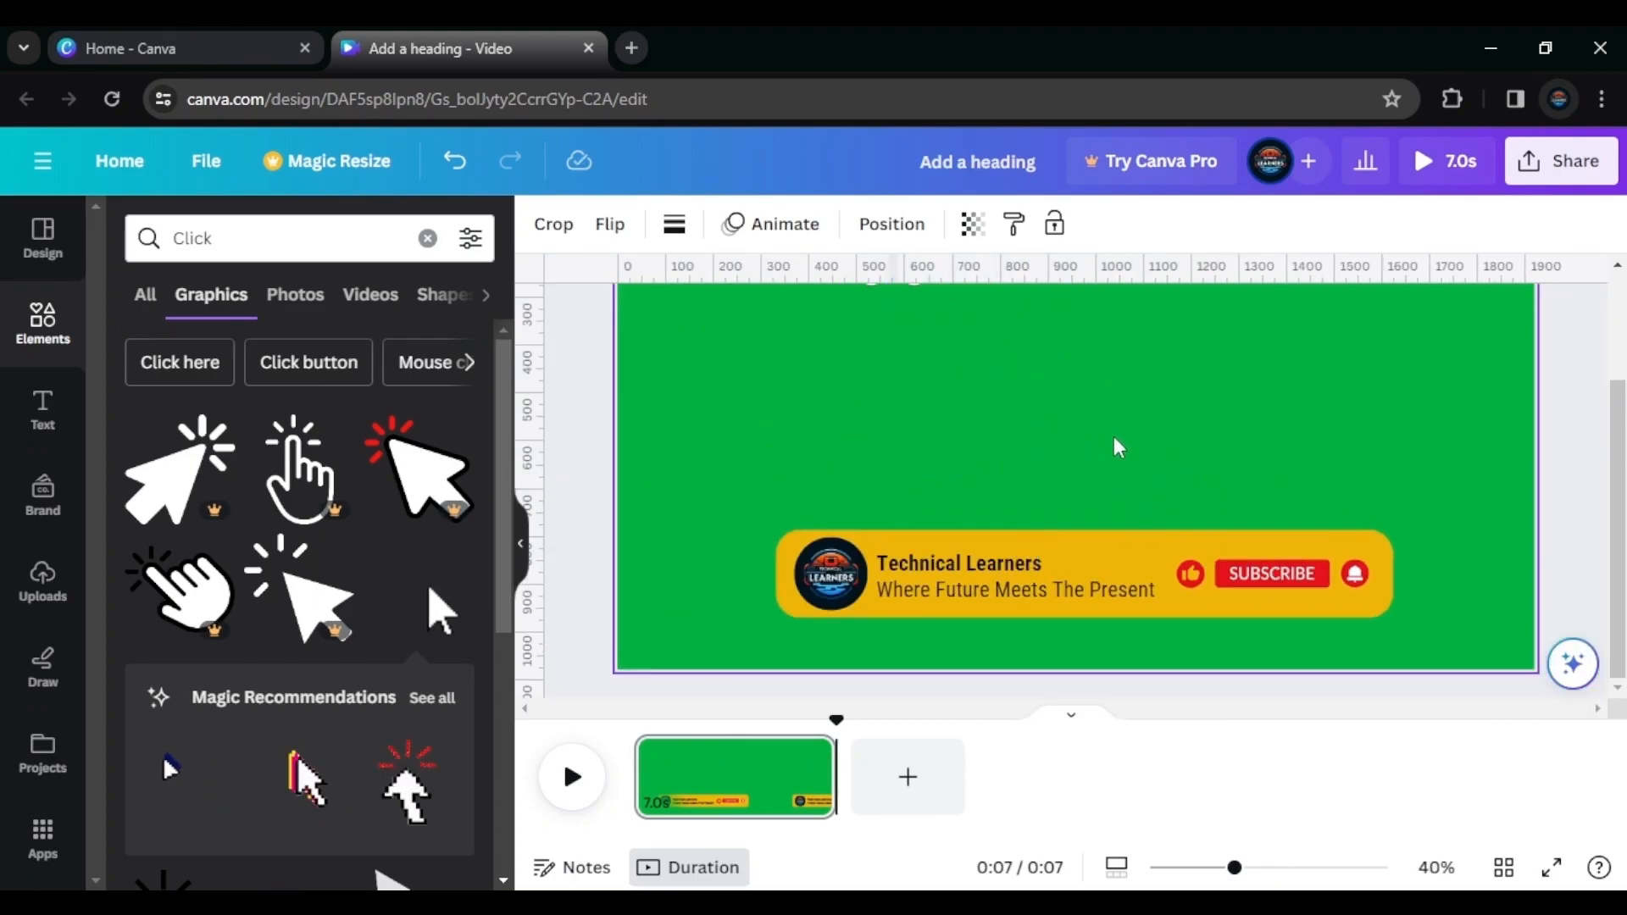
{"action": "scroll", "coordinate": [1114, 449], "scroll_direction": "down", "scroll_amount": 2}
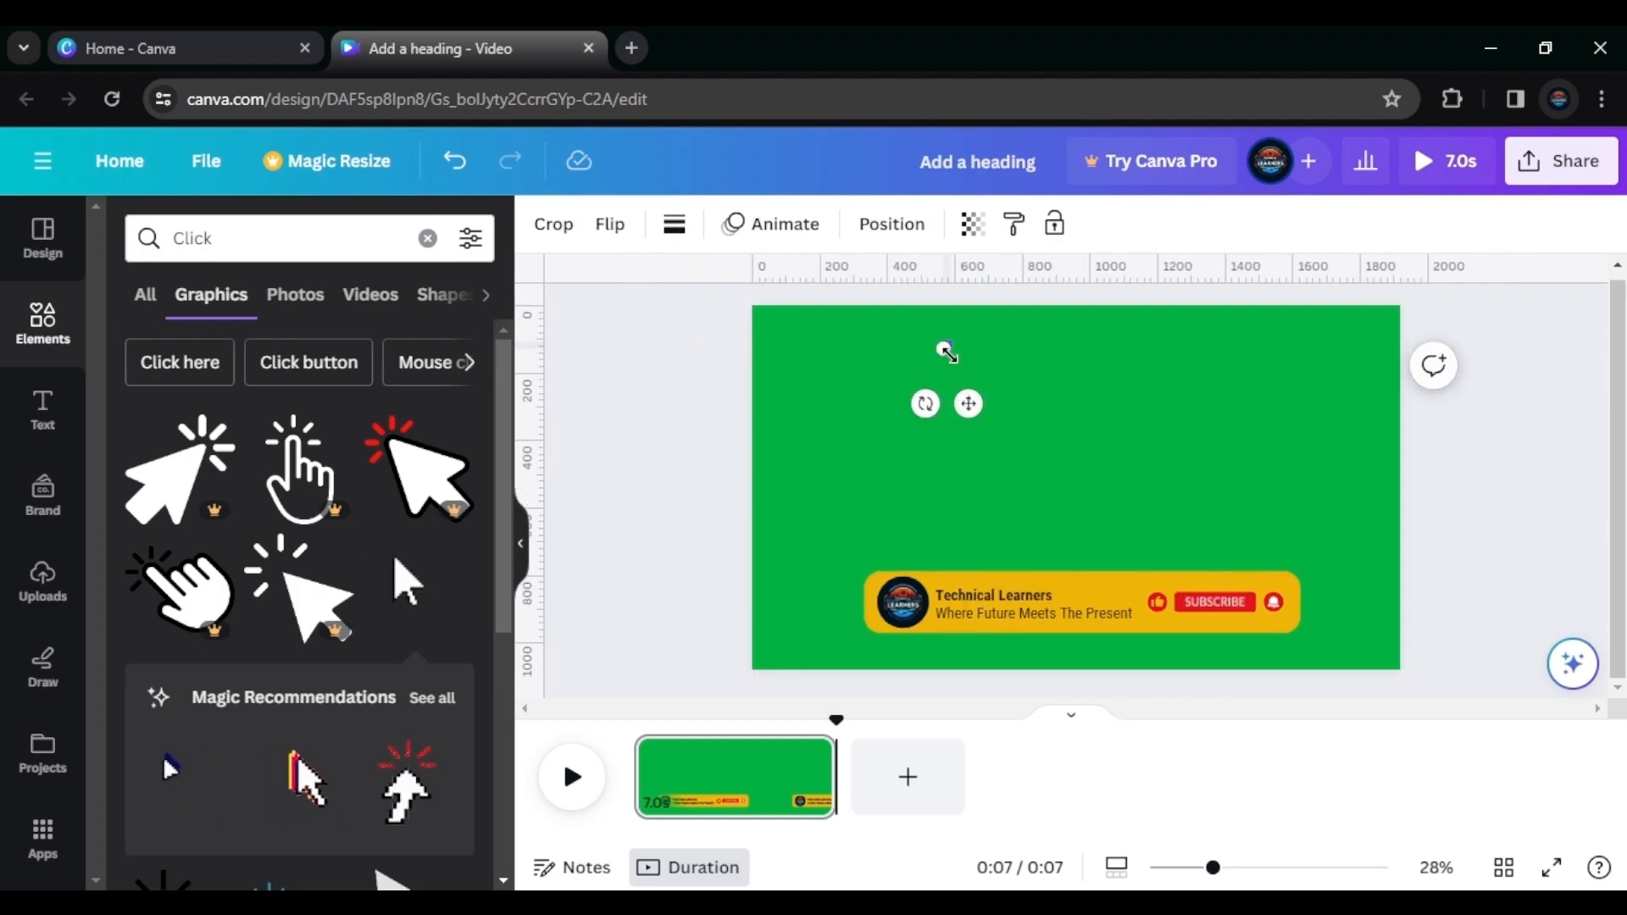
{"action": "left_click_drag", "start_coordinate": [953, 370], "coordinate": [1001, 405]}
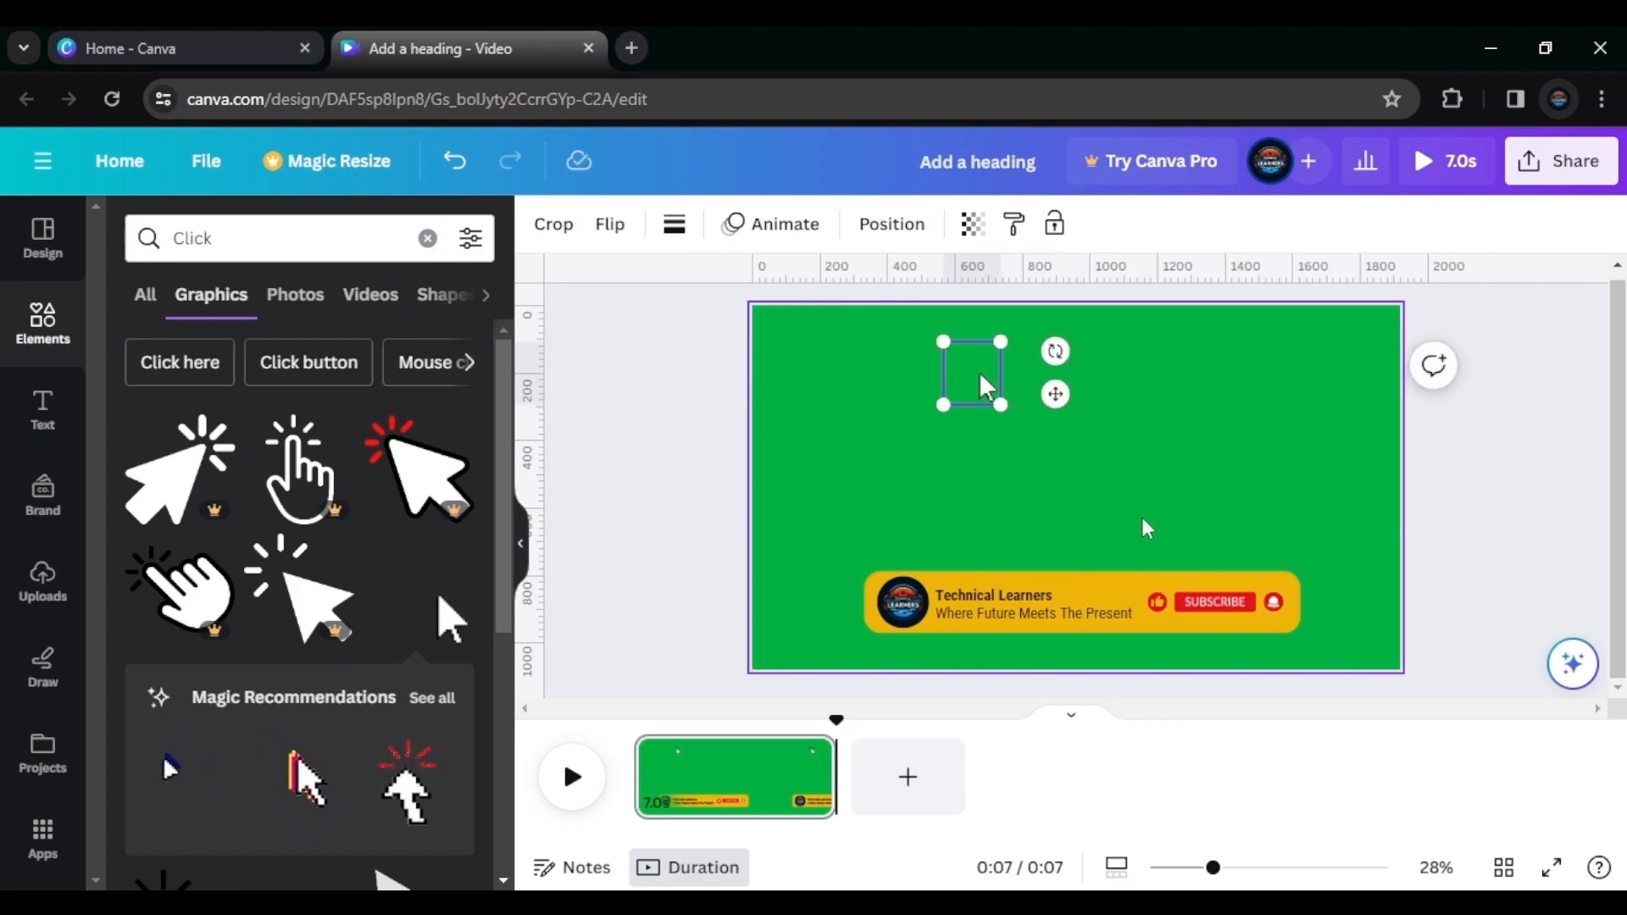
Move the mouse cursor graphic to the lower right end of the SUBSCRIBE button and shrink it further
{"action": "left_click", "coordinate": [1165, 390]}
{"action": "left_click_drag", "start_coordinate": [956, 380], "coordinate": [1275, 642]}
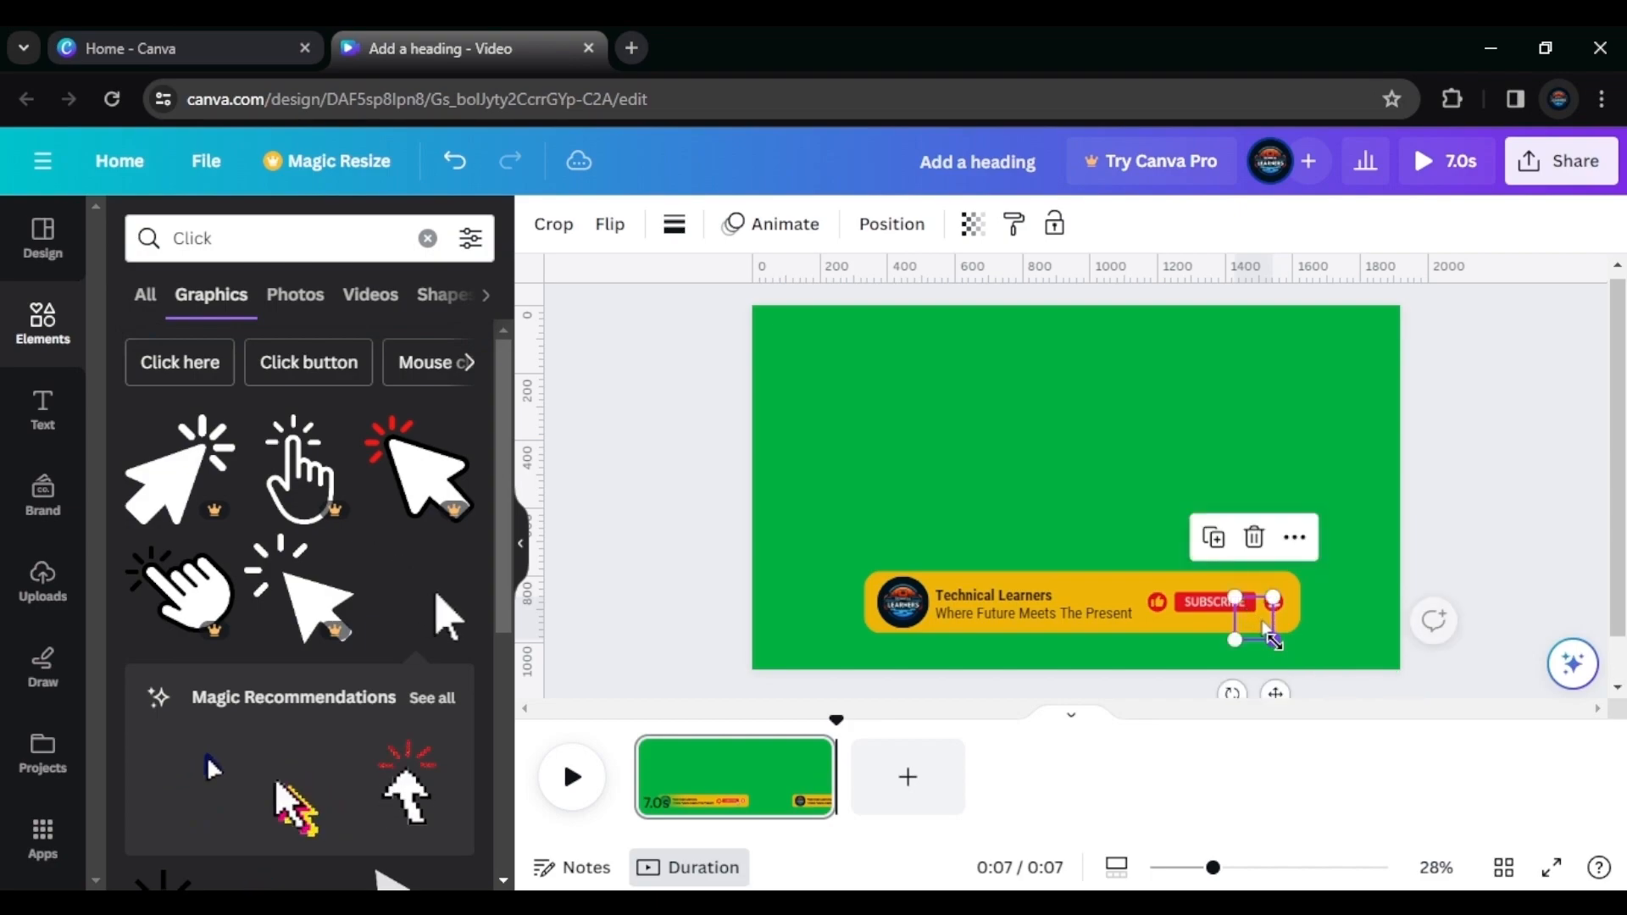
Shrink the mouse cursor graphic slightly and position it at the lower right corner of the SUBSCRIBE button
{"action": "left_click", "coordinate": [1348, 527]}
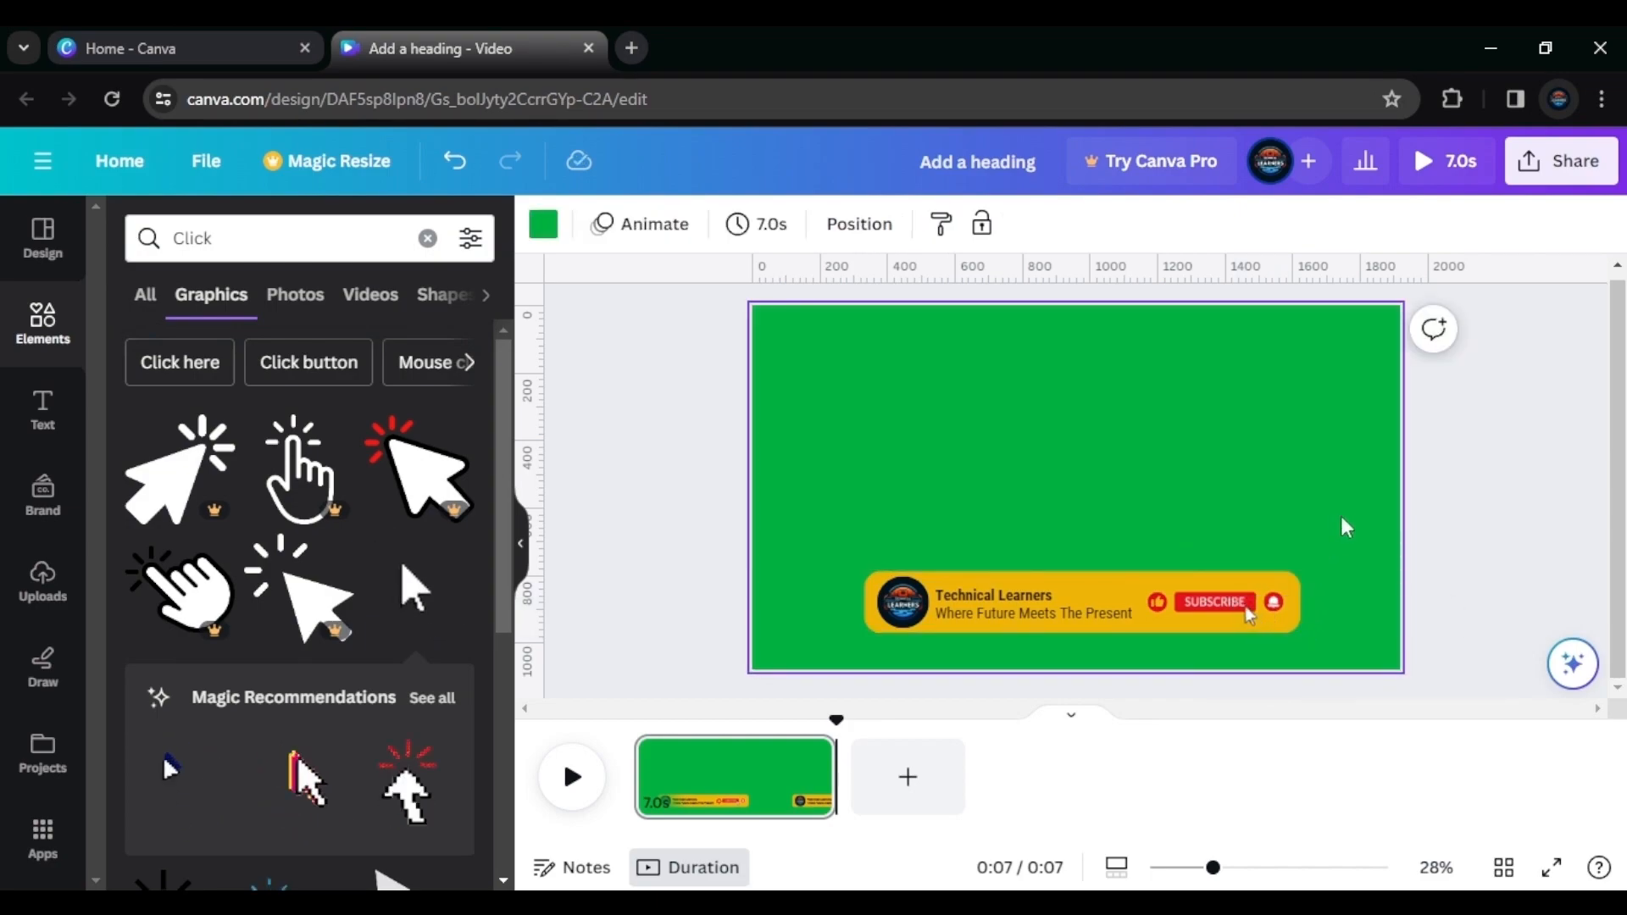
{"action": "scroll", "coordinate": [1316, 613], "scroll_direction": "up", "scroll_amount": 3}
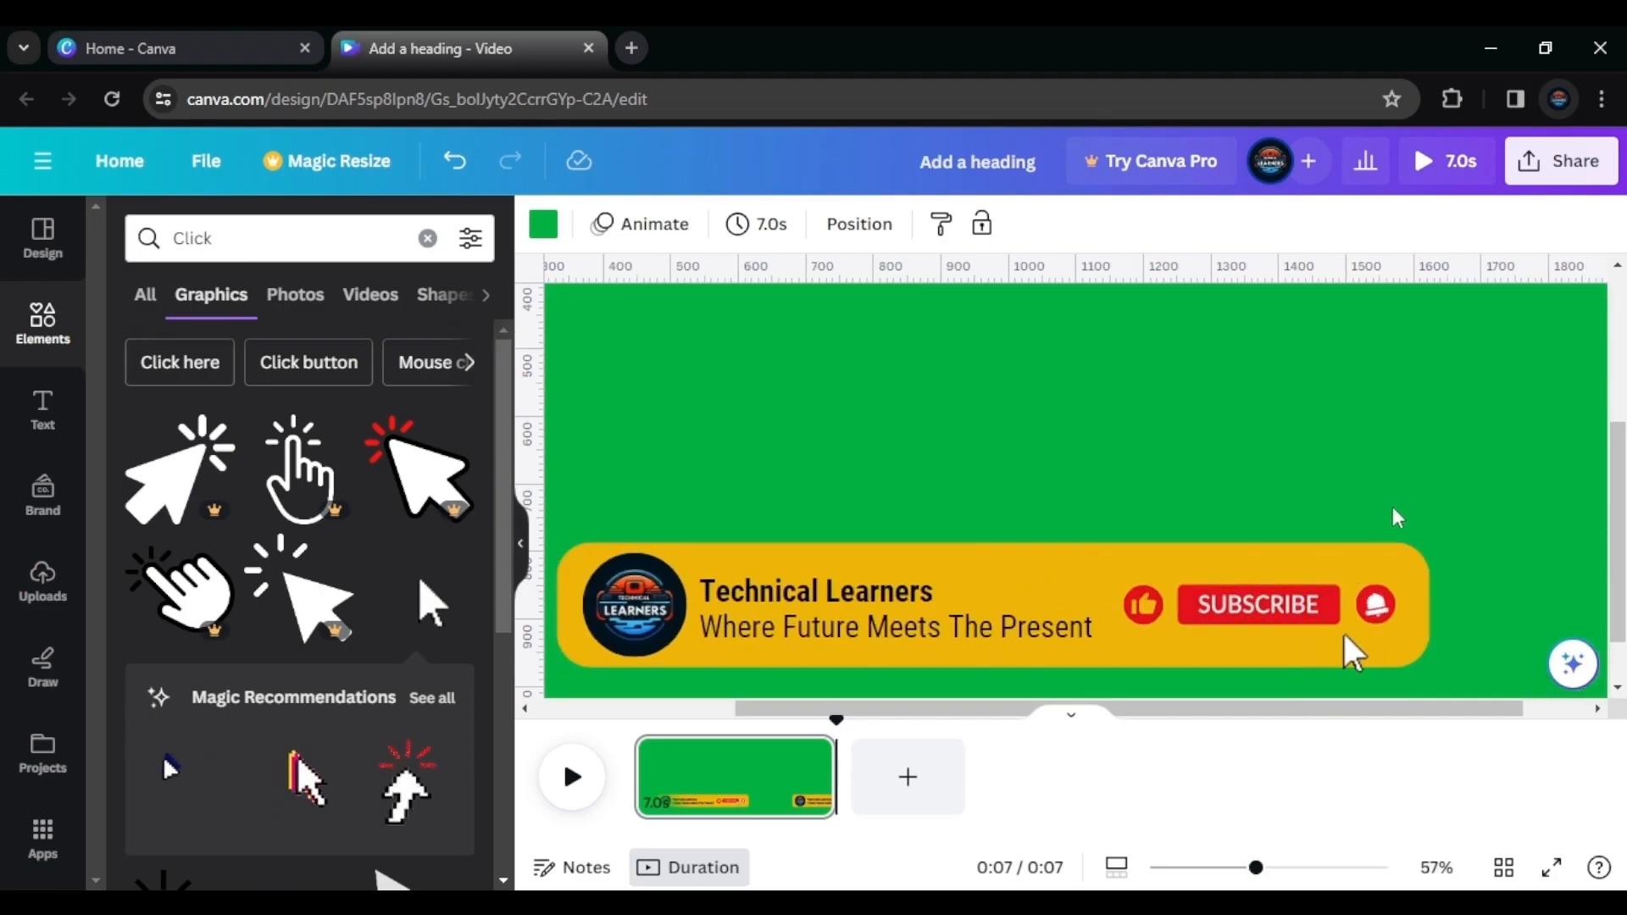
{"action": "left_click", "coordinate": [1324, 566]}
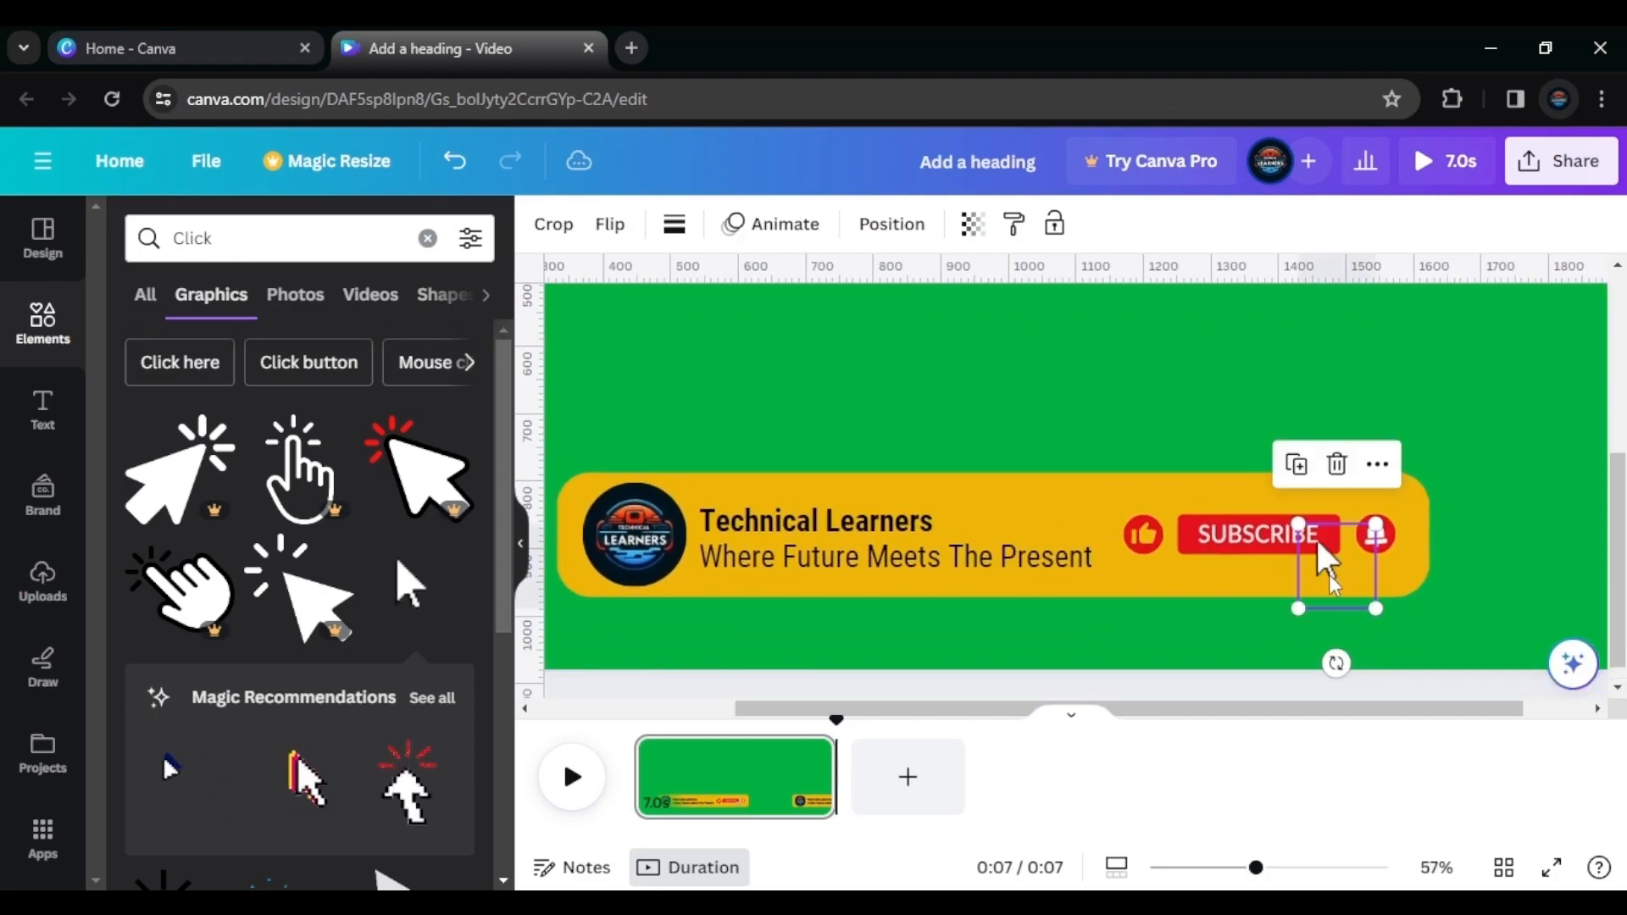
{"action": "left_click", "coordinate": [1472, 467]}
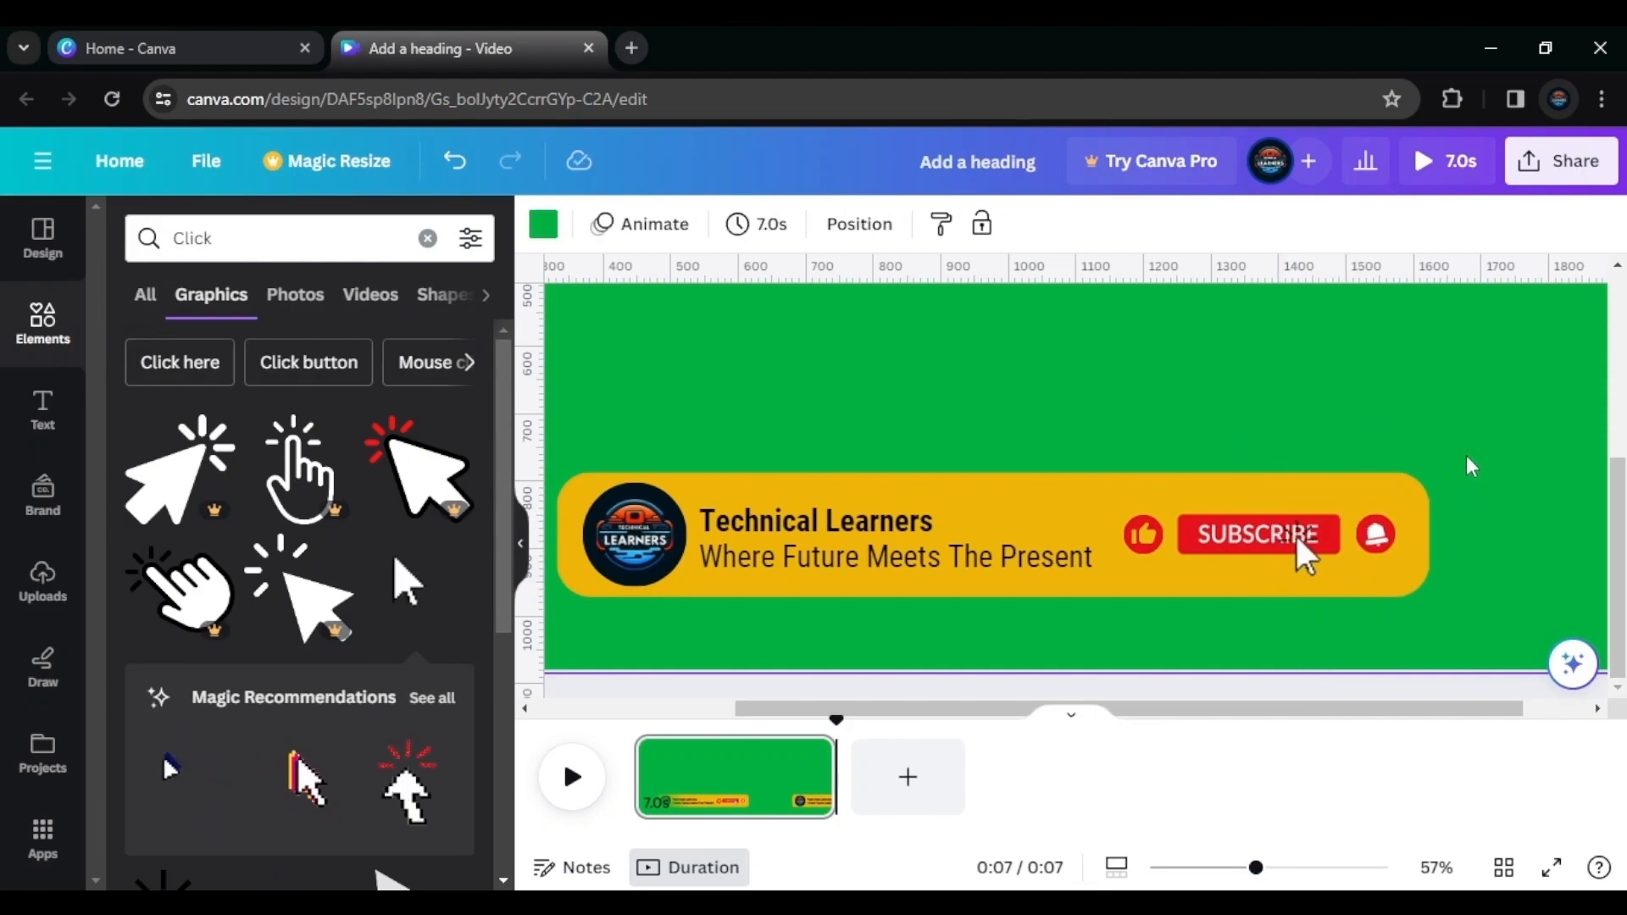
{"action": "left_click", "coordinate": [1314, 578]}
{"action": "mouse_move", "coordinate": [1314, 578]}
{"action": "left_mouse_down"}
{"action": "mouse_move", "coordinate": [1326, 556]}
{"action": "mouse_move", "coordinate": [1378, 613]}
{"action": "mouse_move", "coordinate": [1318, 557]}
{"action": "left_mouse_up"}
{"action": "left_click", "coordinate": [1482, 477]}
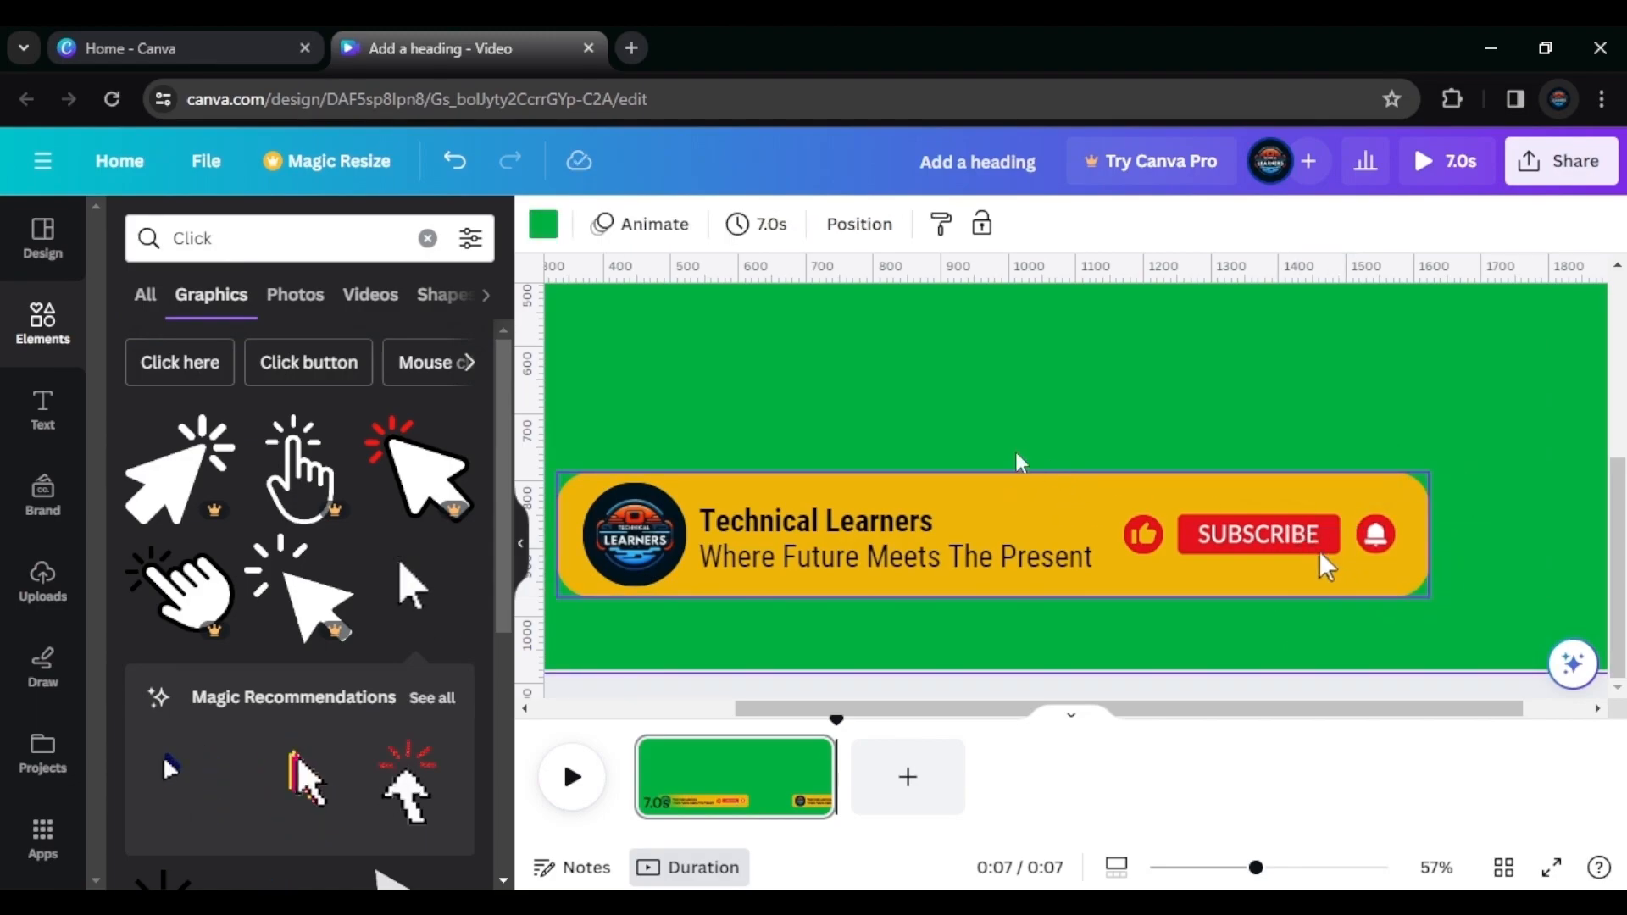
Group all the banner elements, including the logo, texts, icons, SUBSCRIBE button and mouse cursor graphic
{"action": "left_click_drag", "start_coordinate": [608, 428], "coordinate": [1495, 674]}
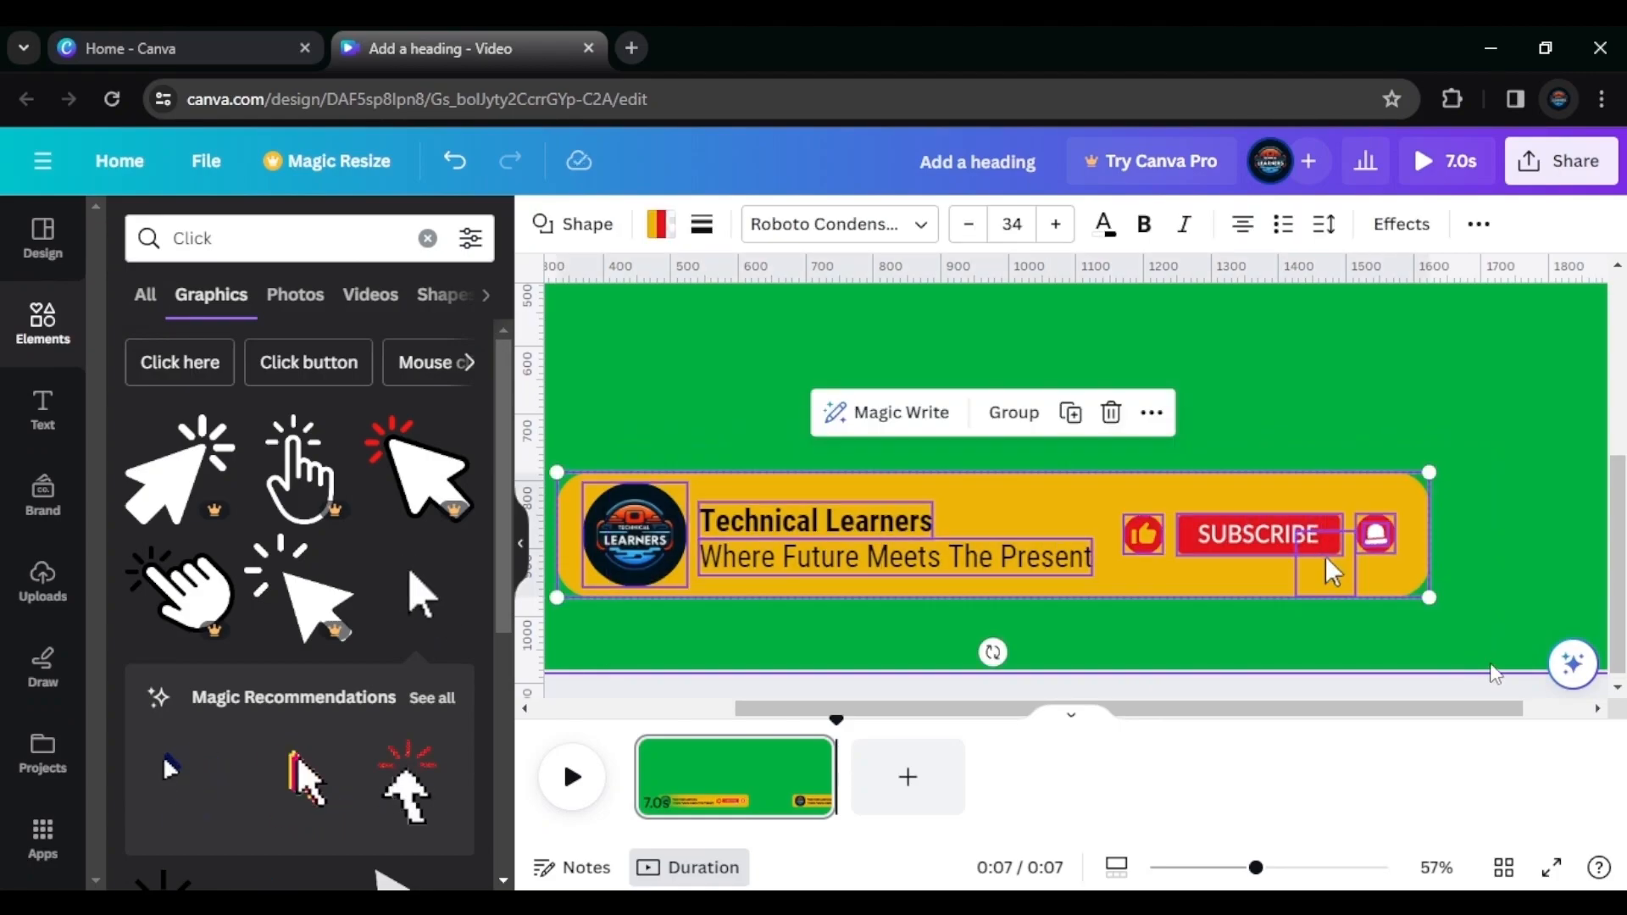
{"action": "key", "text": "ctrl+g"}
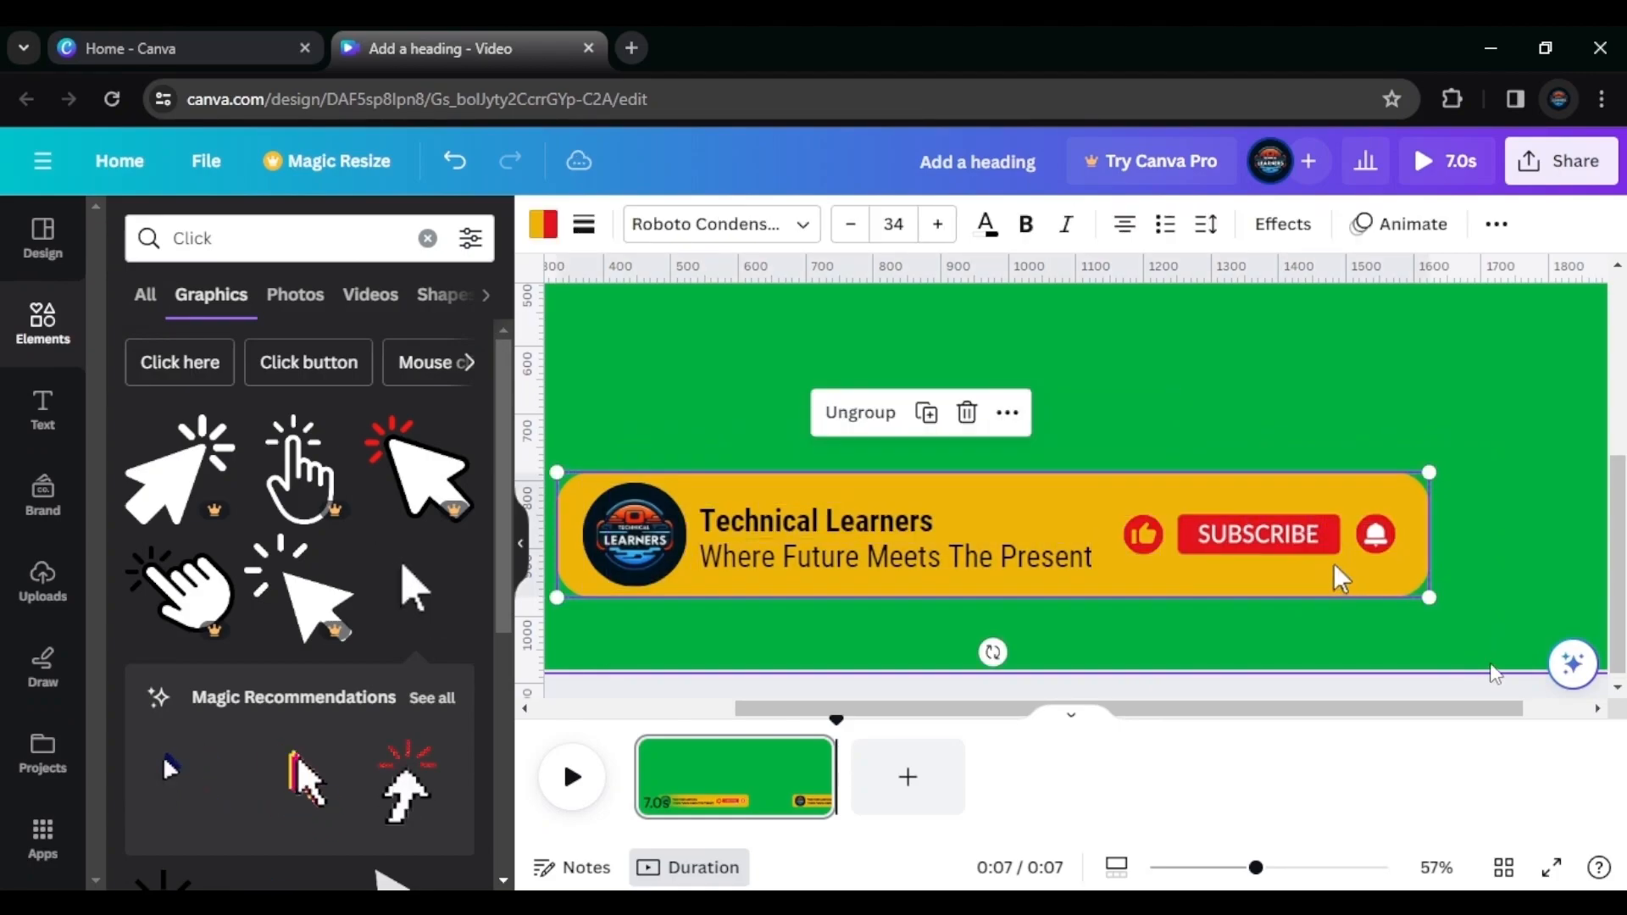
{"action": "left_click", "coordinate": [1290, 411]}
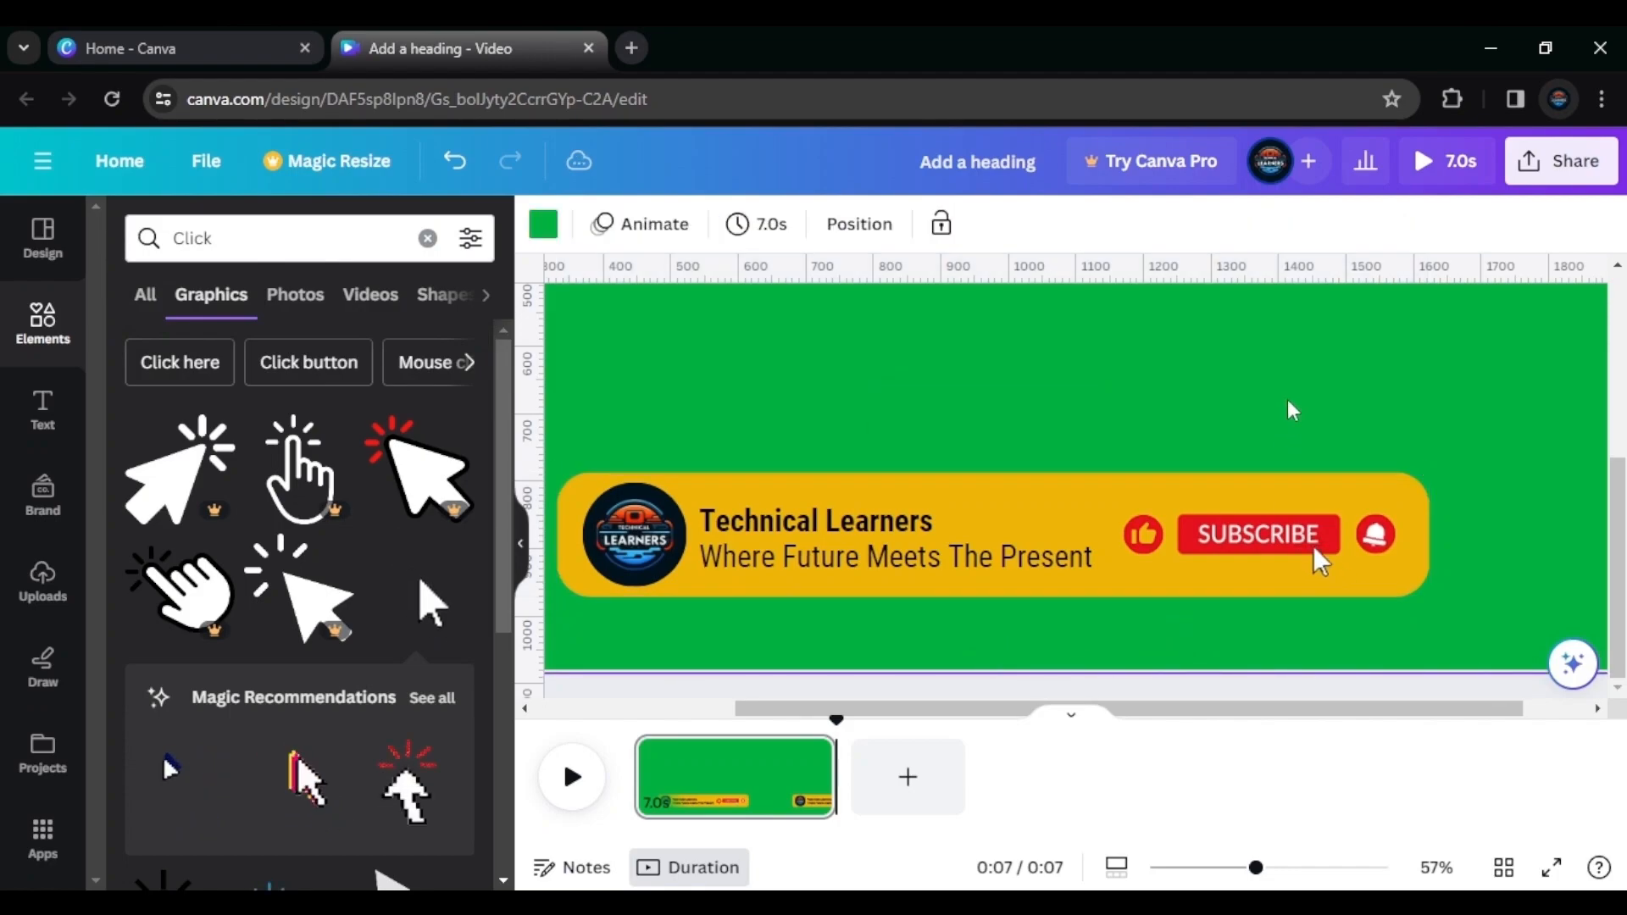
Move the grouped banner up slightly and center it horizontally in the lower part of the green page
{"action": "left_click_drag", "start_coordinate": [1025, 516], "coordinate": [1094, 512]}
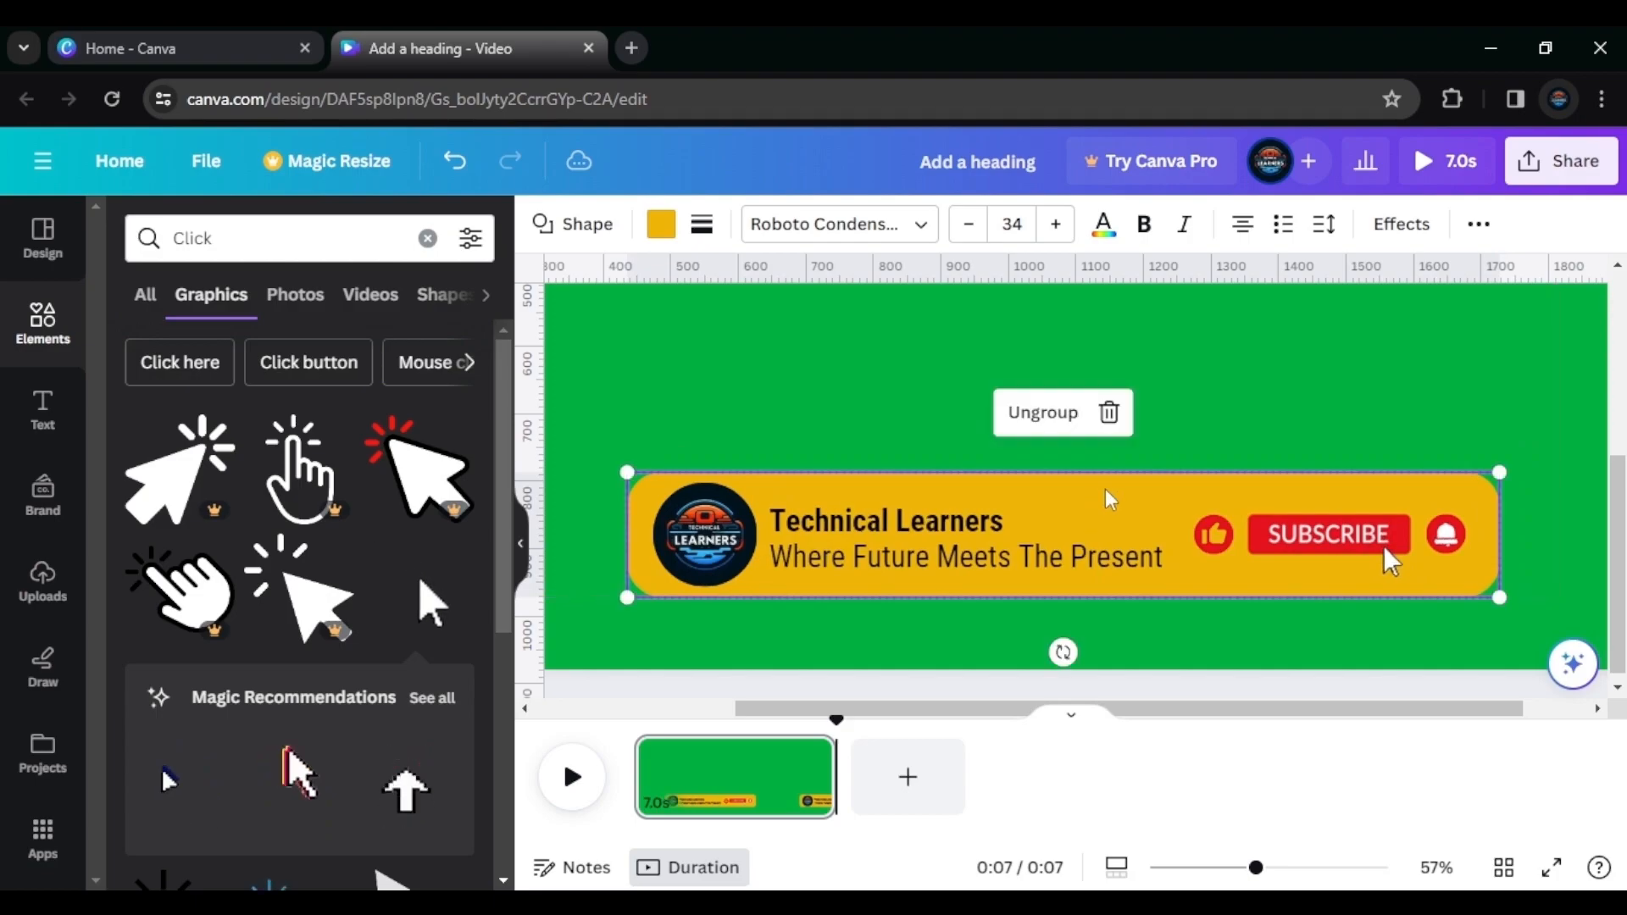
{"action": "scroll", "coordinate": [1258, 457], "scroll_direction": "down", "scroll_amount": 3}
{"action": "scroll", "coordinate": [1258, 458], "scroll_direction": "down", "scroll_amount": 2}
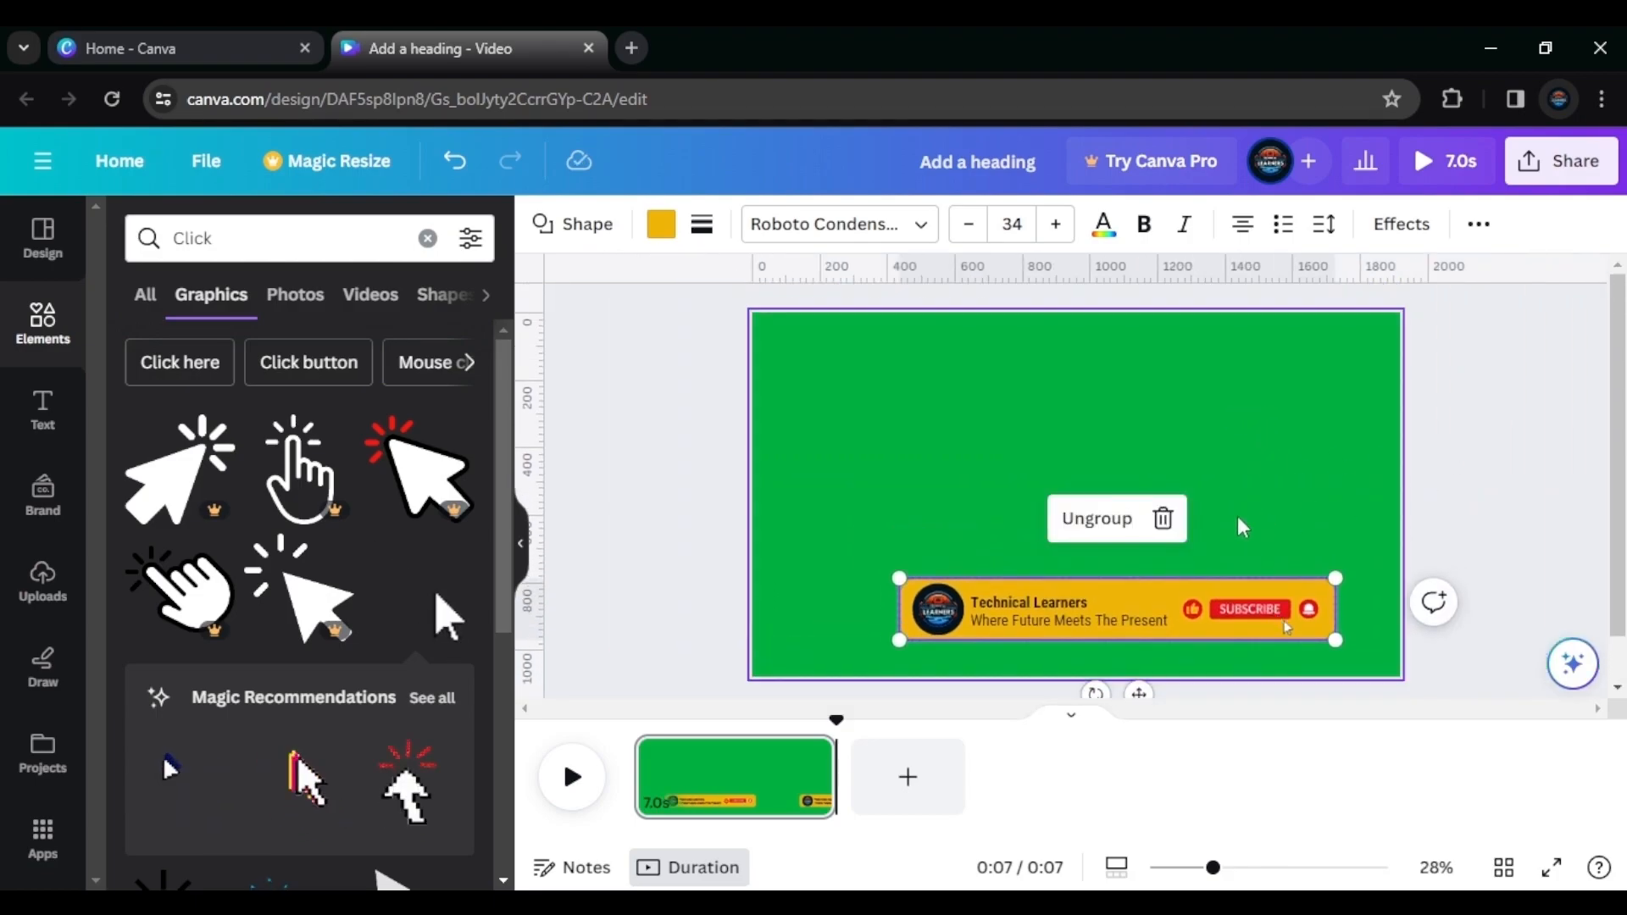
{"action": "left_click", "coordinate": [1086, 587]}
{"action": "left_click_drag", "start_coordinate": [1118, 577], "coordinate": [1115, 588]}
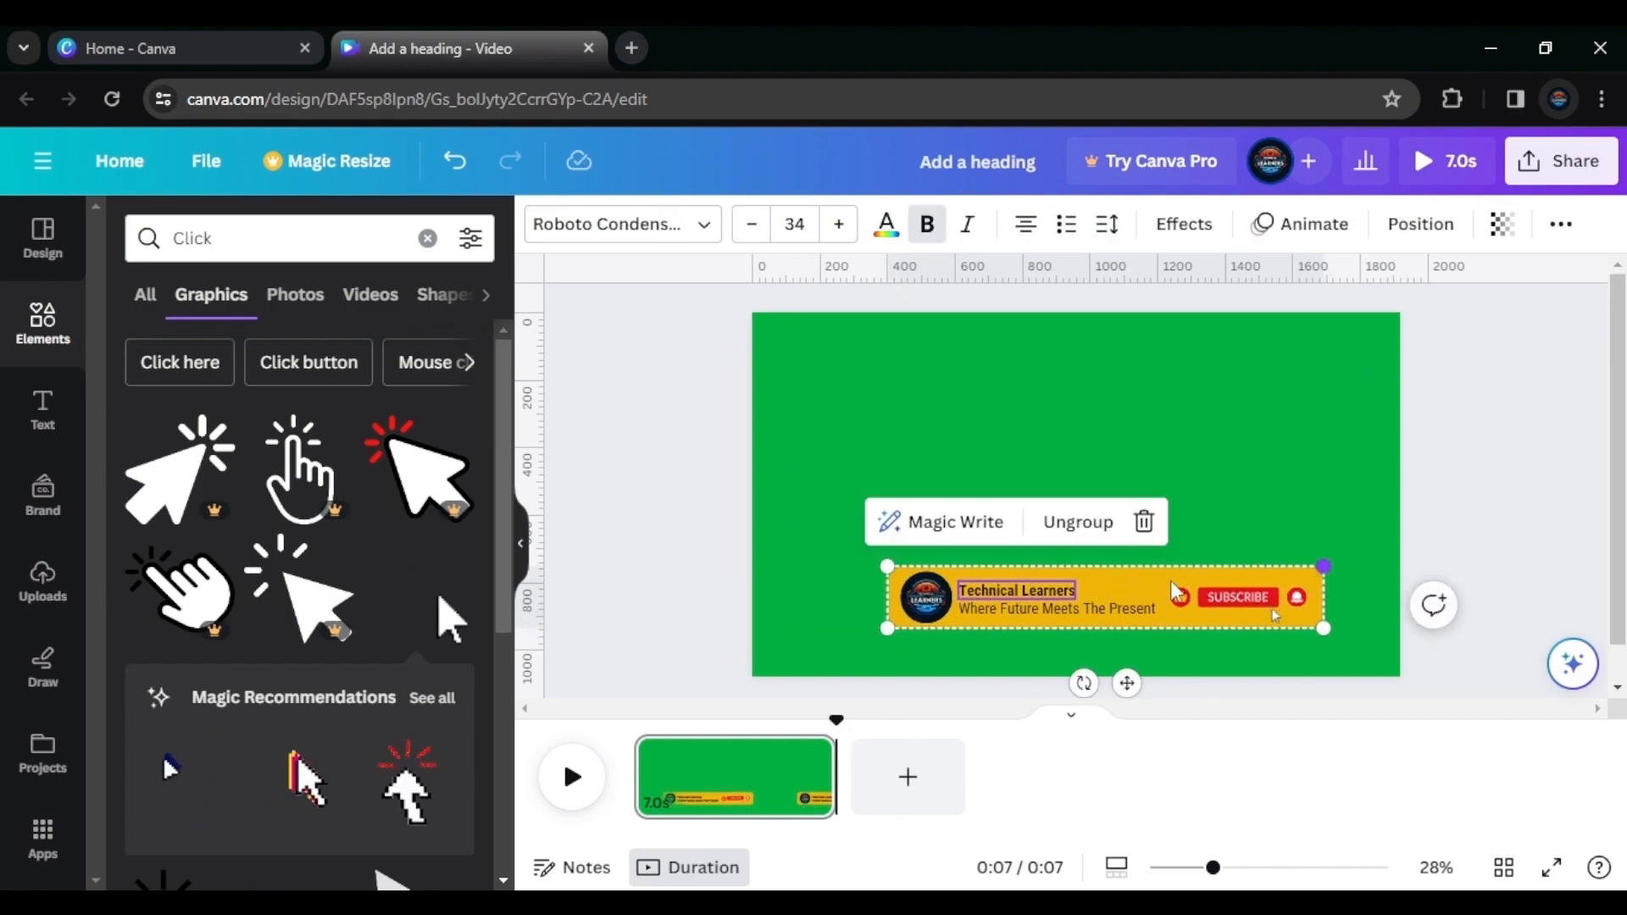
{"action": "left_click", "coordinate": [1228, 534]}
{"action": "left_click", "coordinate": [1228, 534]}
{"action": "left_click_drag", "start_coordinate": [1125, 590], "coordinate": [1079, 586]}
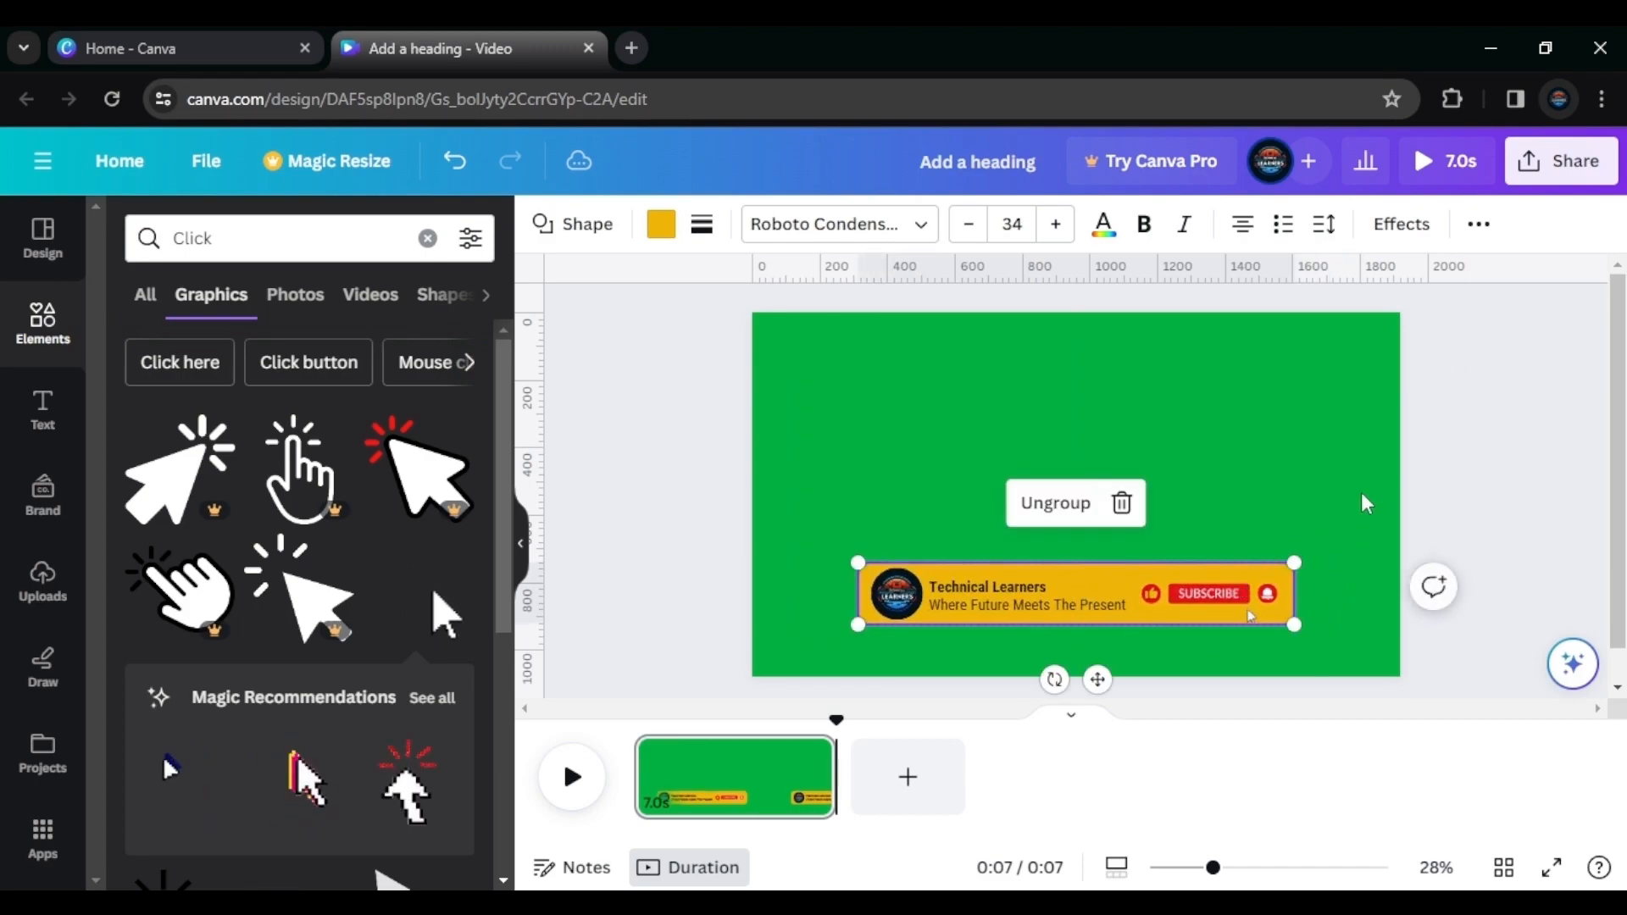
{"action": "left_click", "coordinate": [1462, 538]}
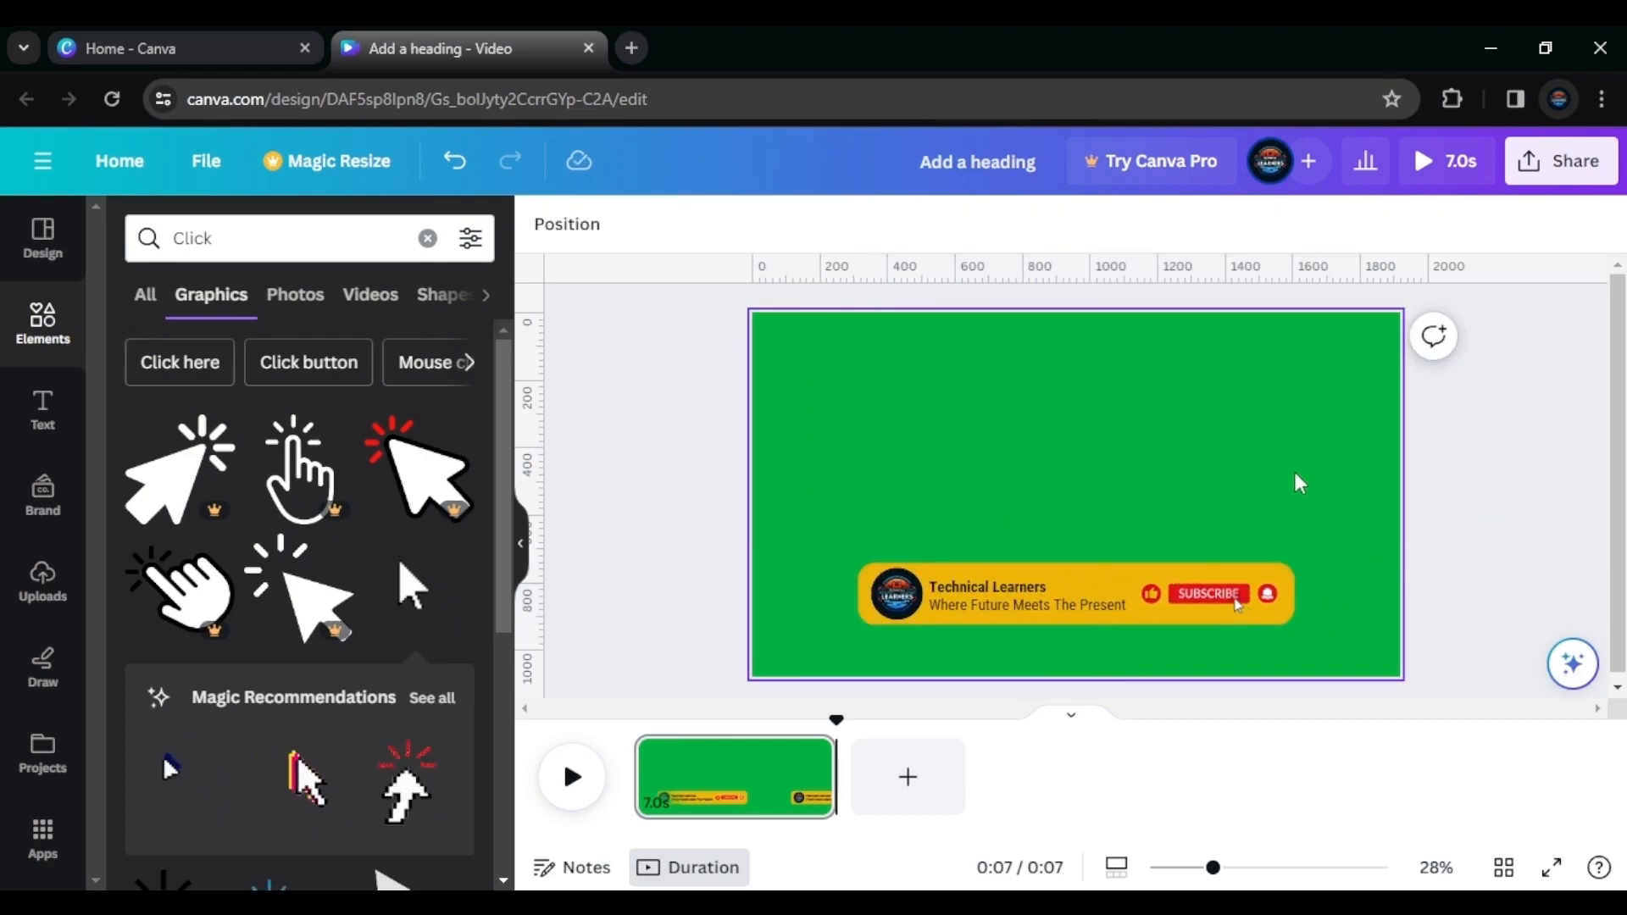
Examine the element animations available for the yellow shape inside the grouped banner, including Baseline
{"action": "scroll", "coordinate": [1327, 527], "scroll_direction": "up", "scroll_amount": 3}
{"action": "scroll", "coordinate": [1315, 532], "scroll_direction": "down", "scroll_amount": 2}
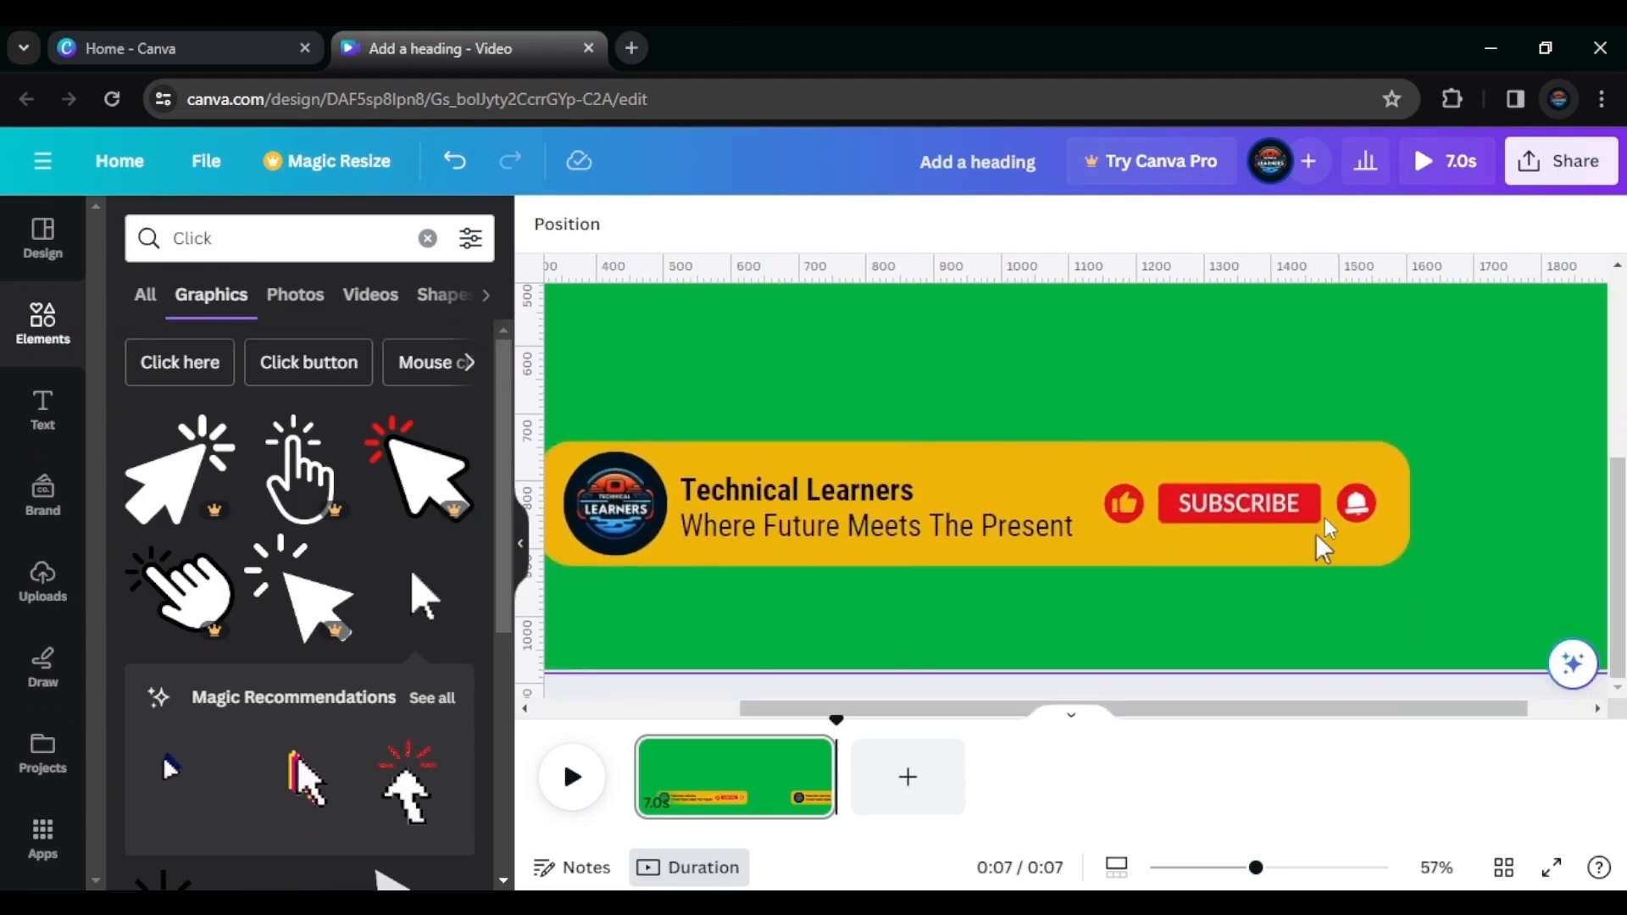
{"action": "scroll", "coordinate": [1102, 704], "scroll_direction": "left", "scroll_amount": 3}
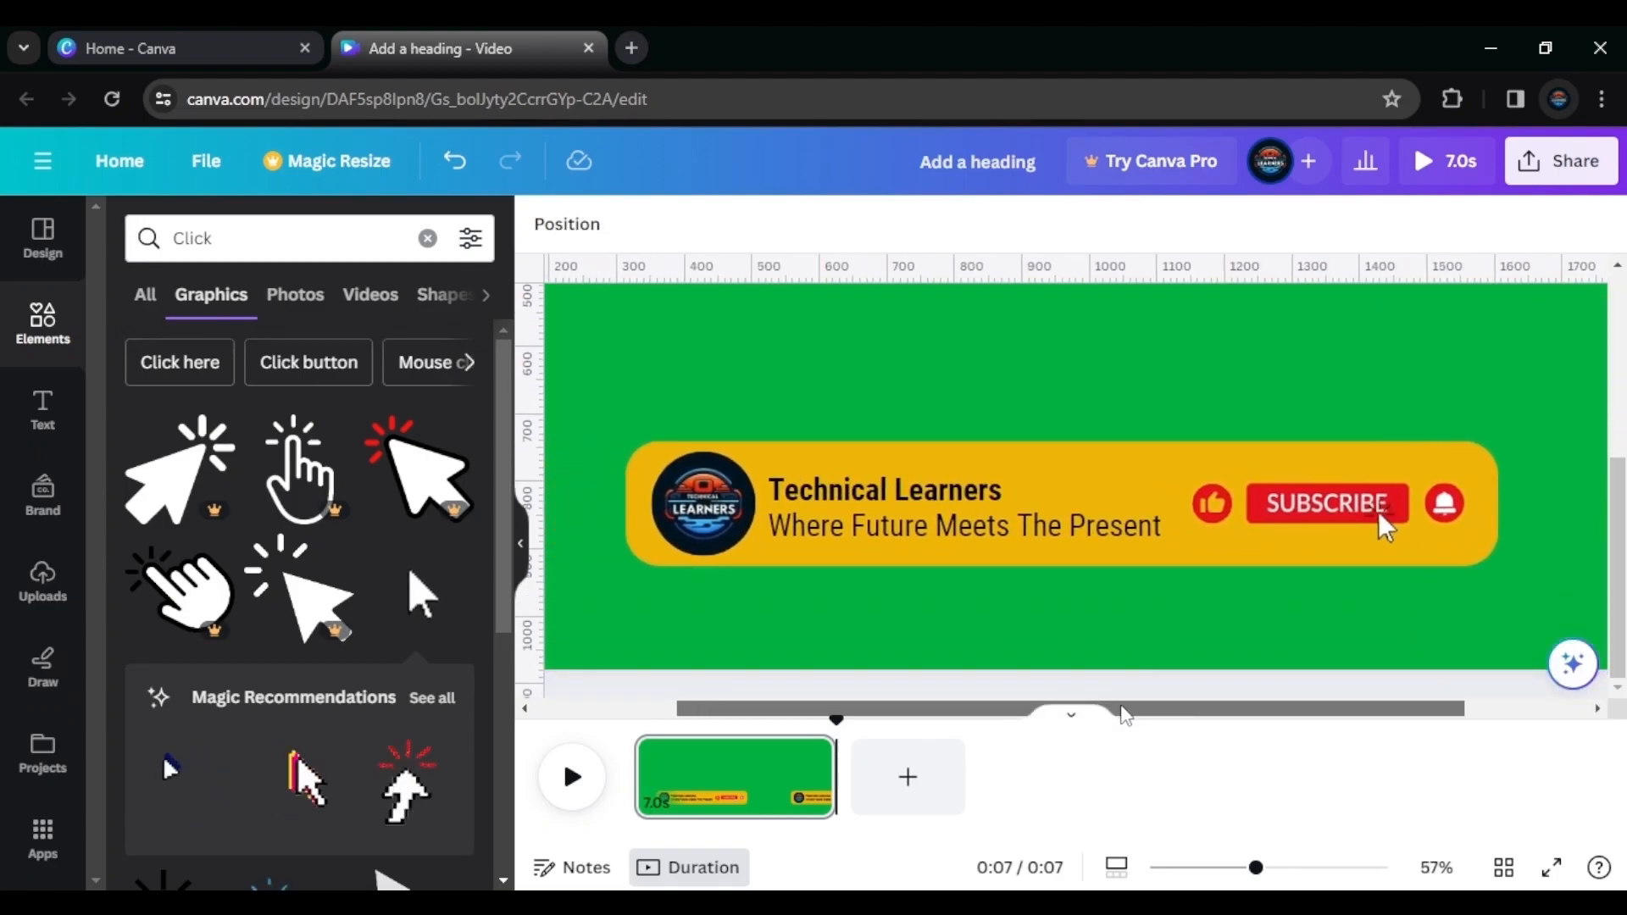
{"action": "left_click_drag", "start_coordinate": [1095, 707], "coordinate": [1122, 708]}
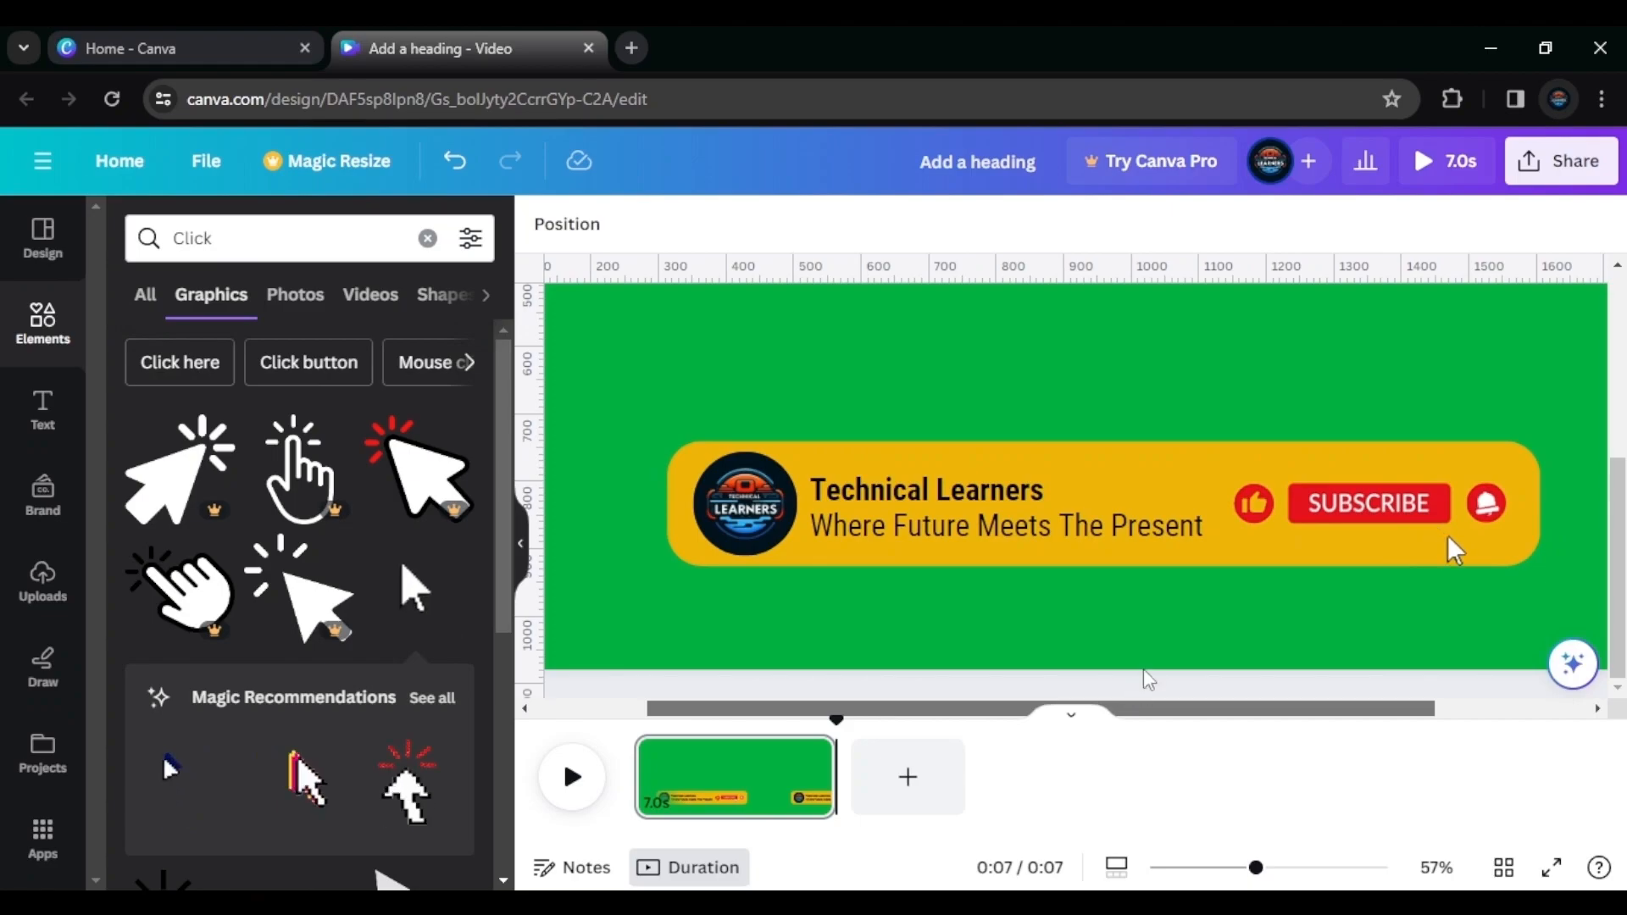
{"action": "left_click", "coordinate": [1430, 521]}
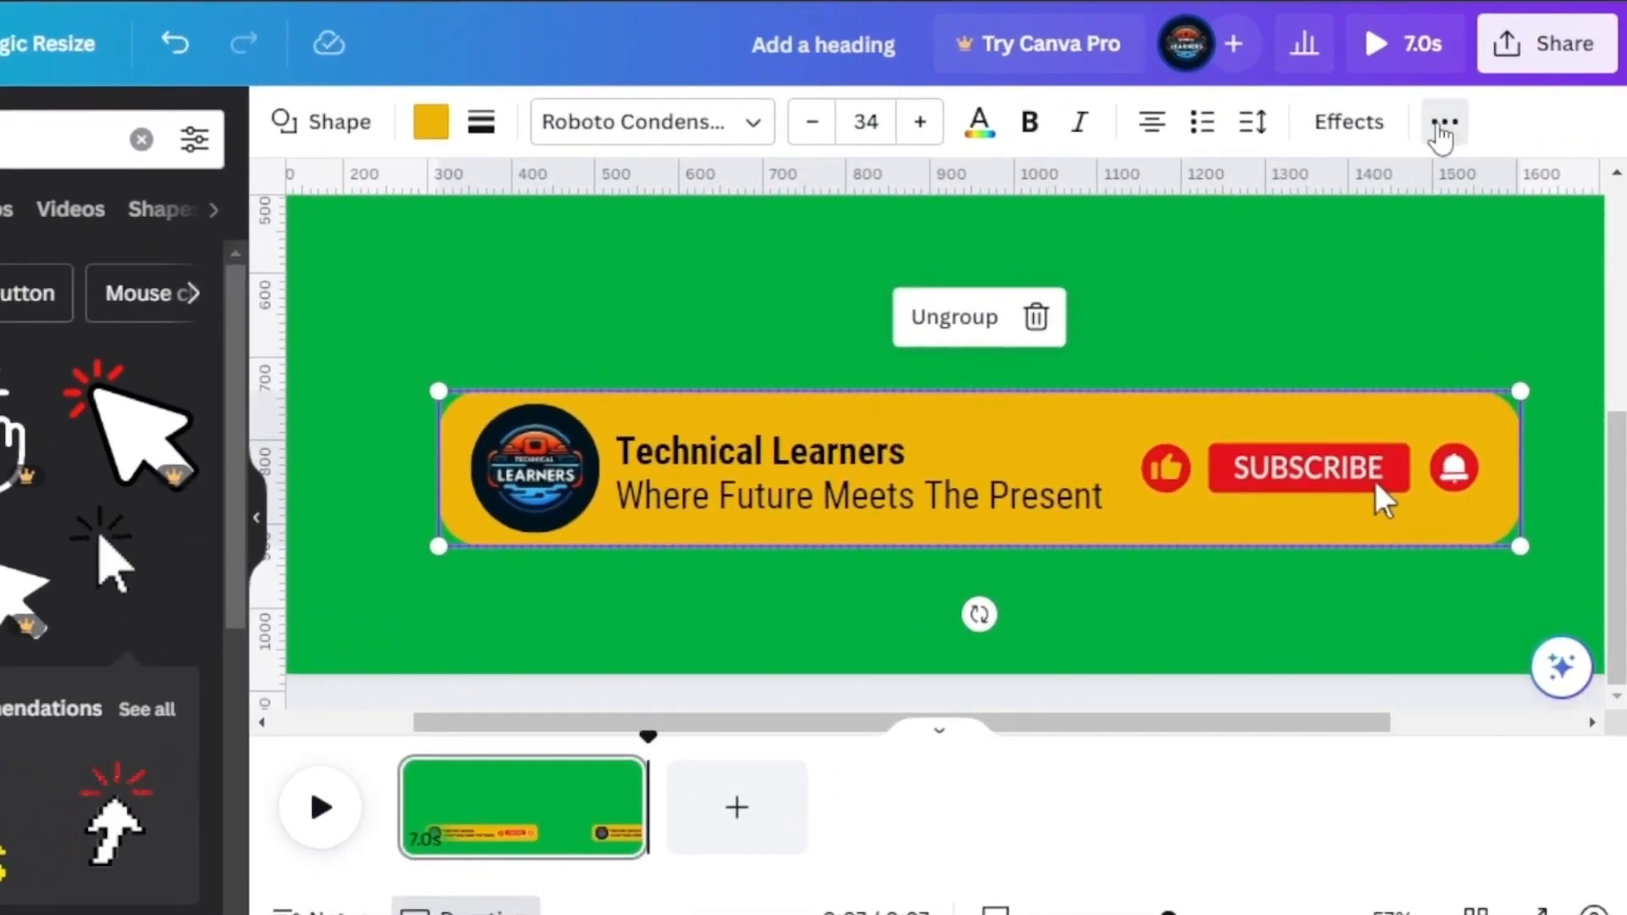
{"action": "left_click", "coordinate": [1453, 155]}
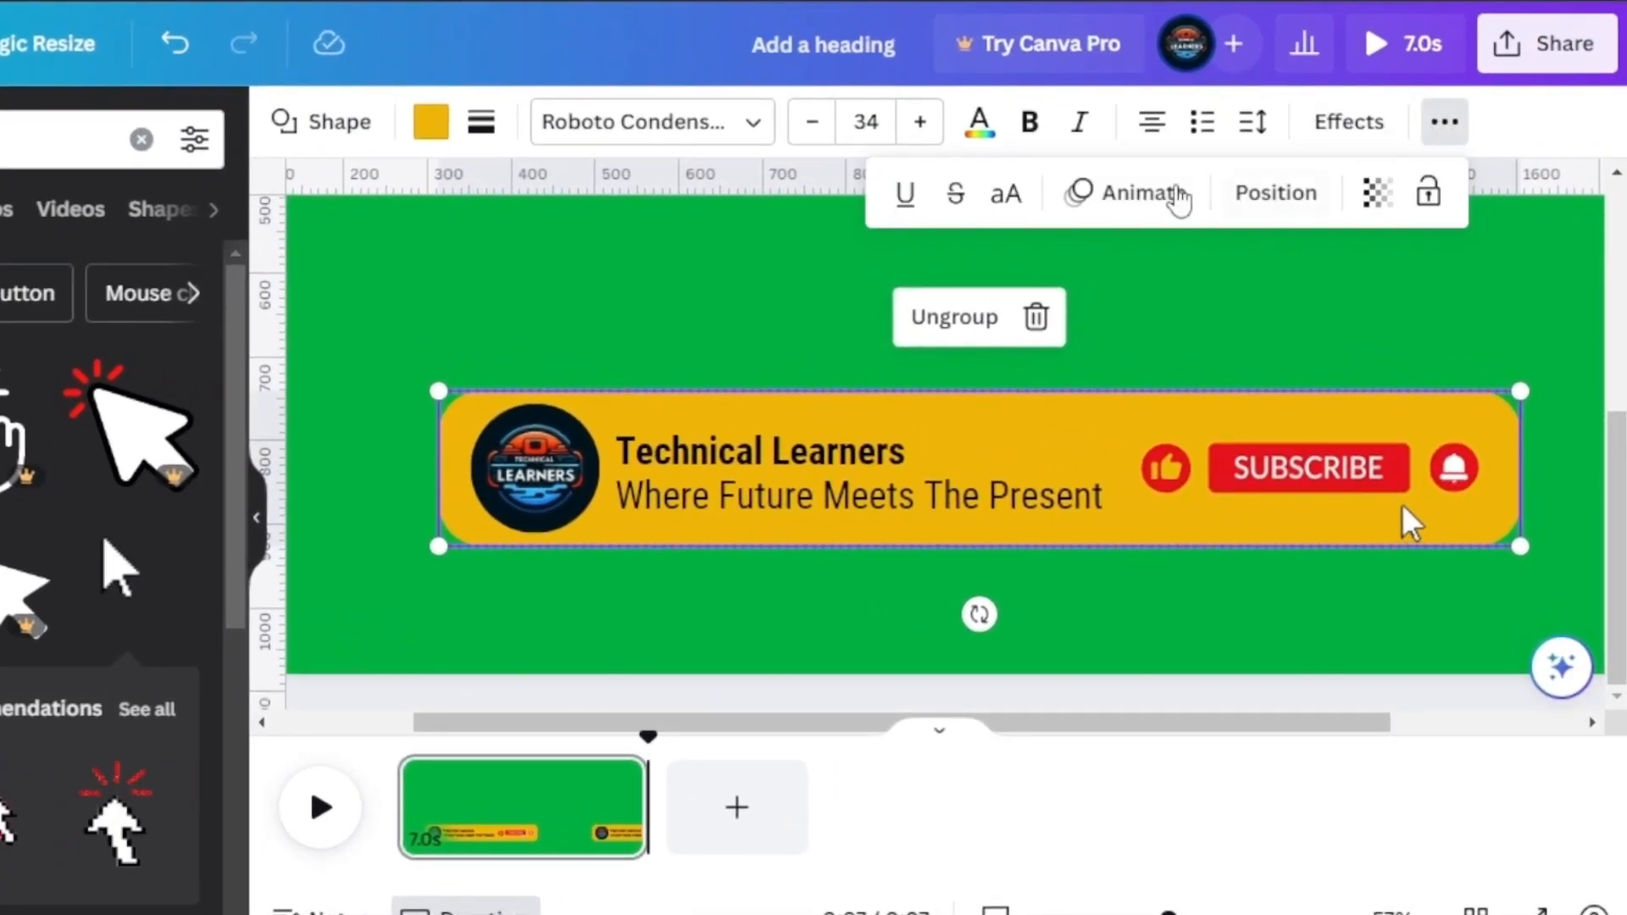
{"action": "left_click", "coordinate": [1144, 194]}
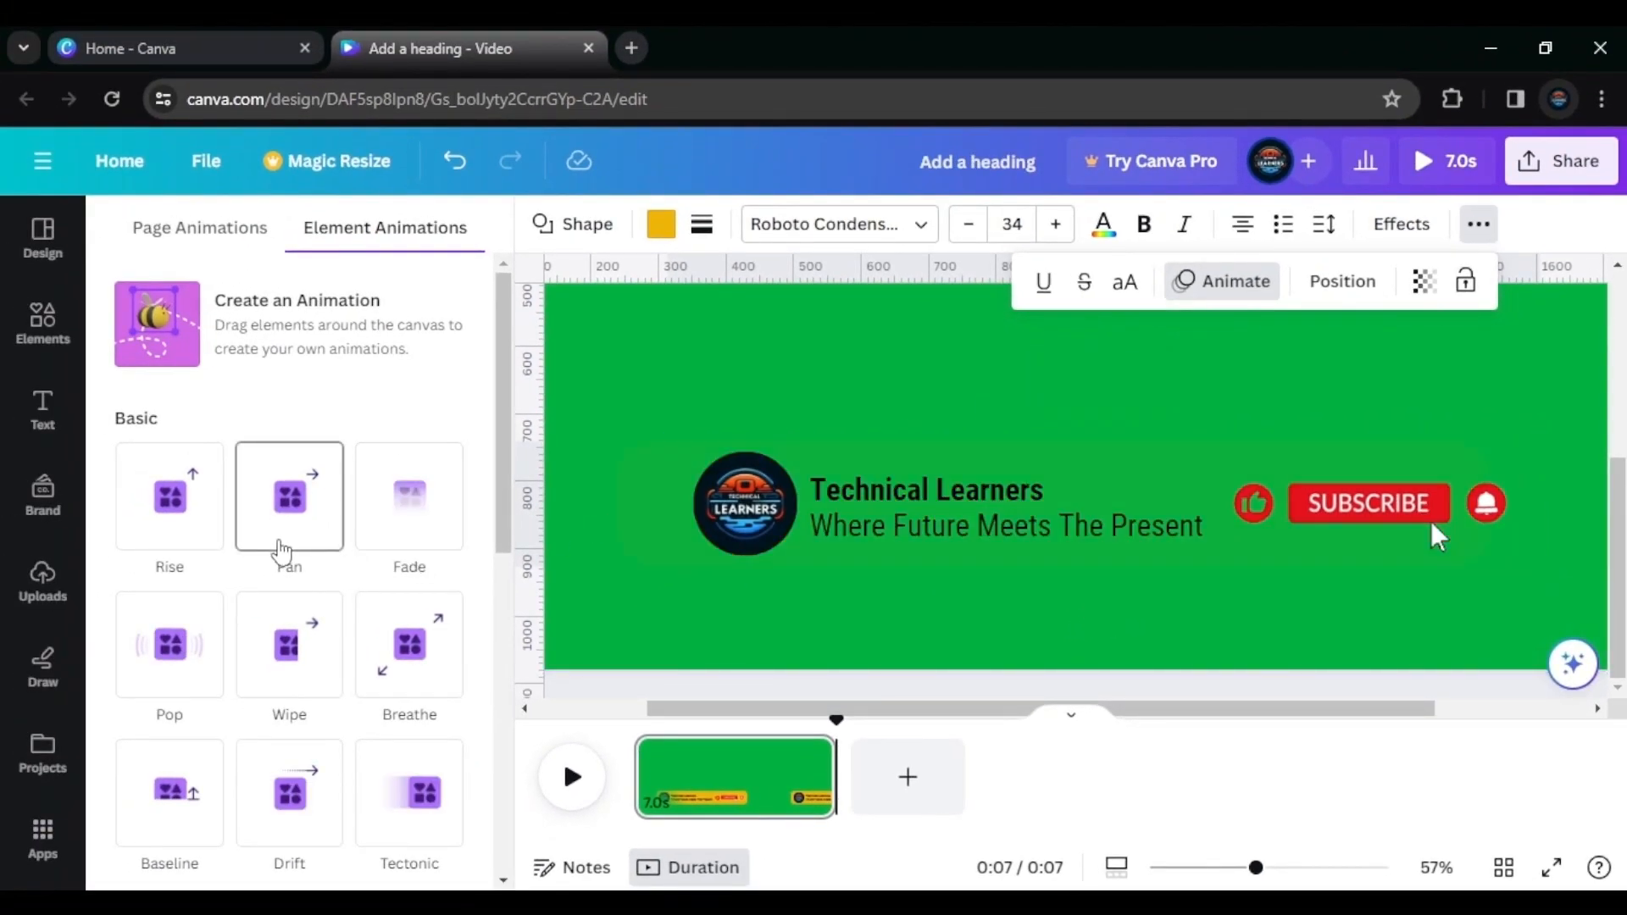
{"action": "scroll", "coordinate": [283, 555], "scroll_direction": "down", "scroll_amount": 4}
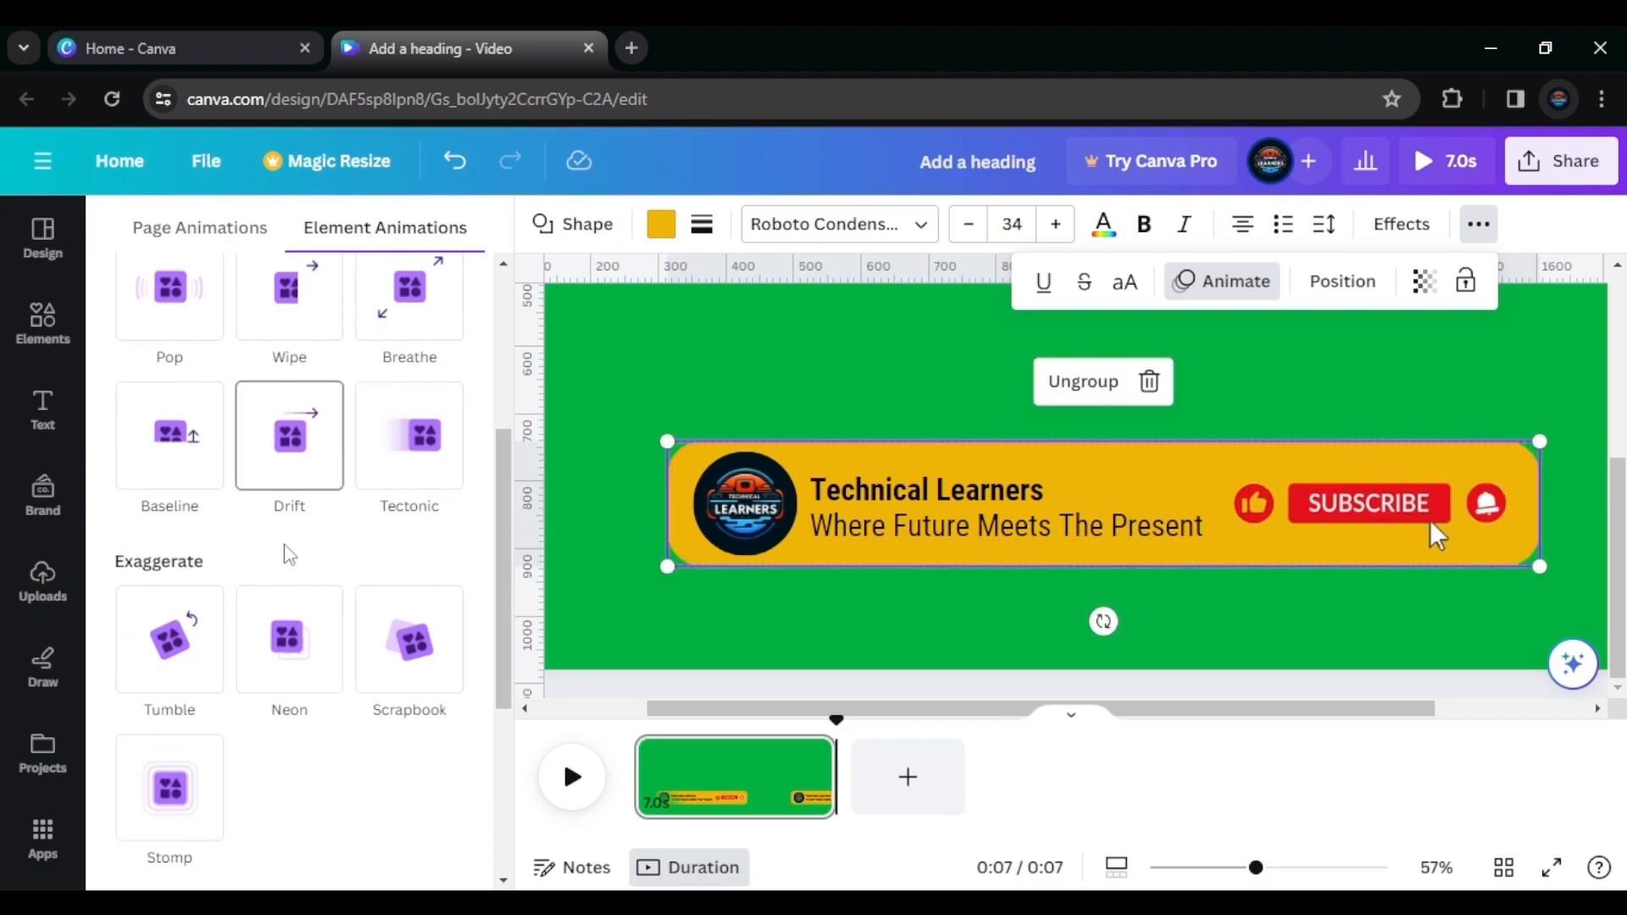
{"action": "scroll", "coordinate": [246, 533], "scroll_direction": "up", "scroll_amount": 2}
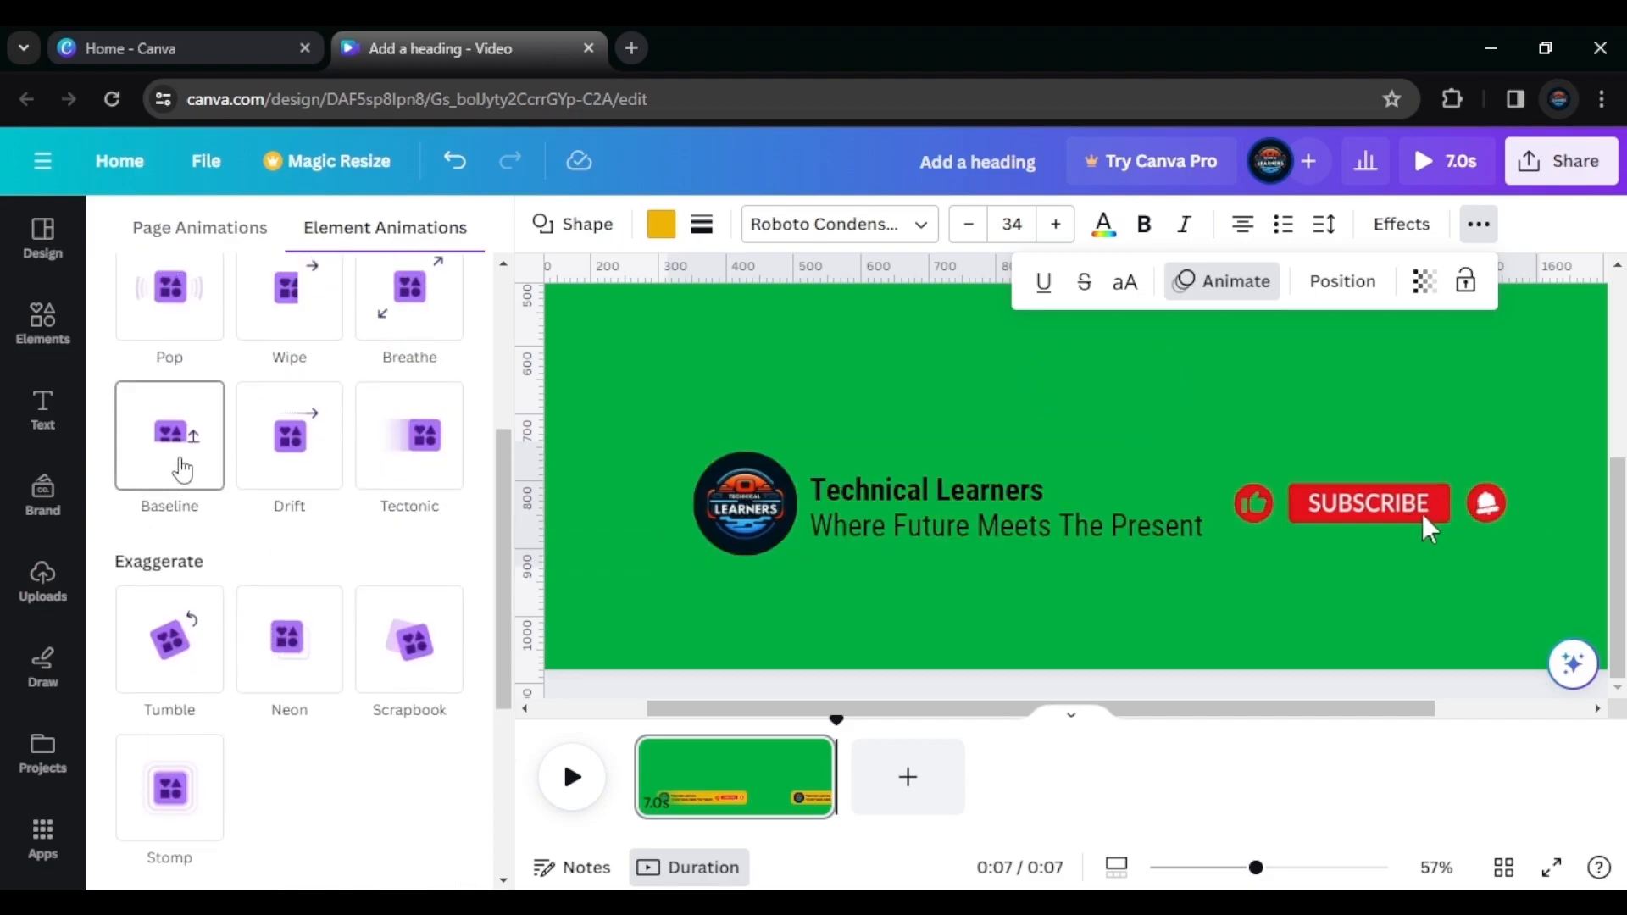
{"action": "left_click", "coordinate": [1421, 514]}
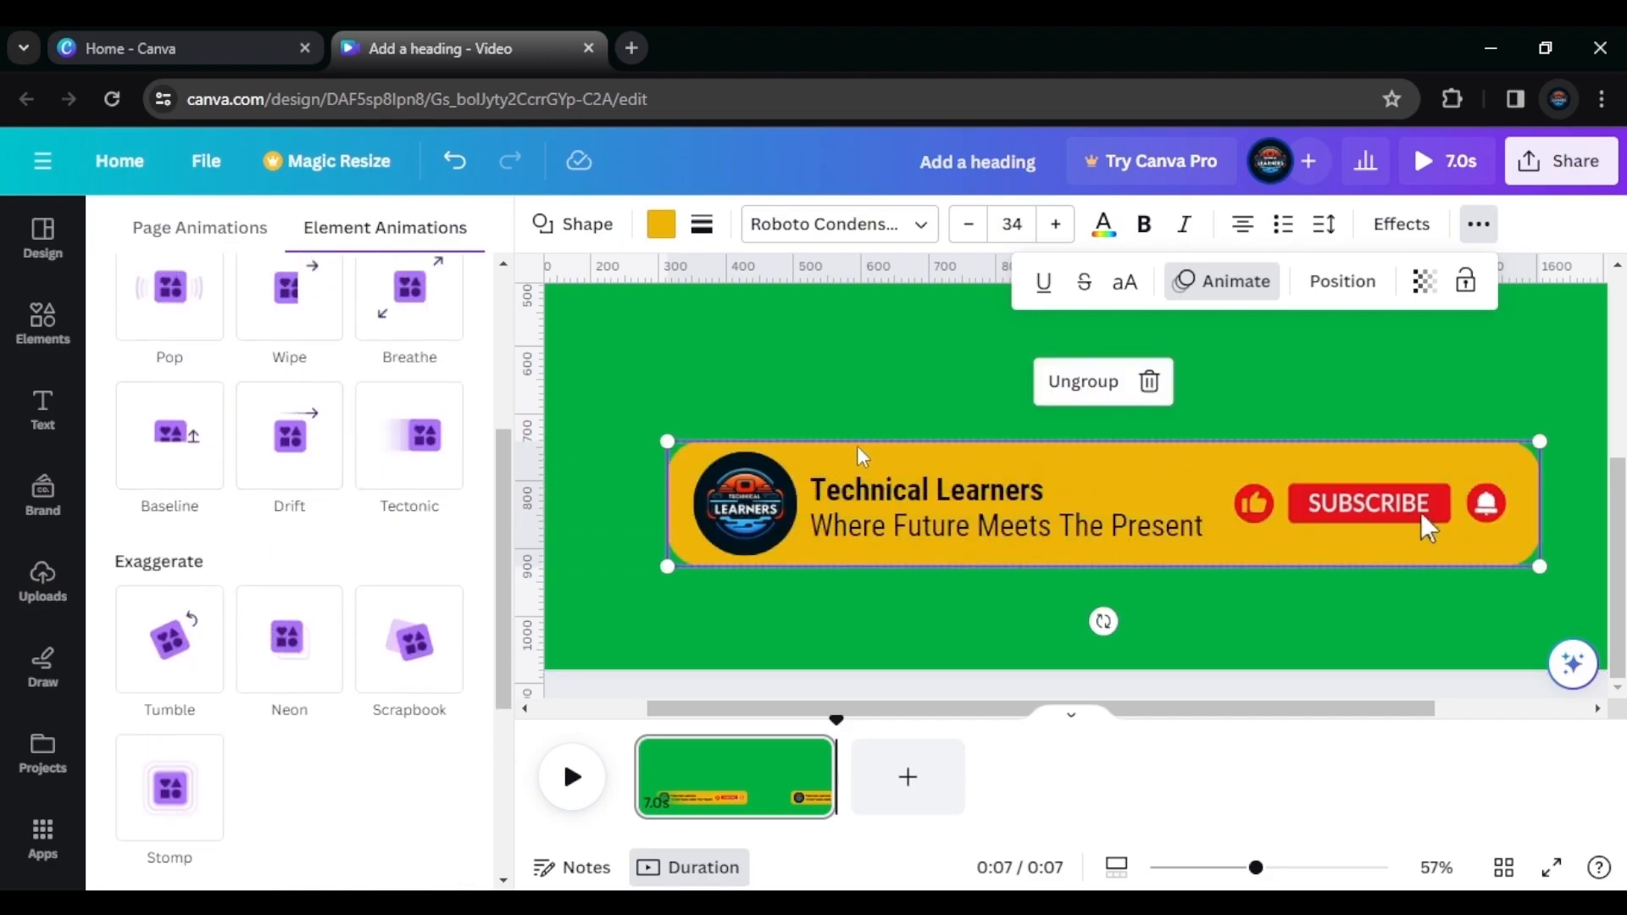
Ungroup the banner and group all of its elements again
{"action": "left_click", "coordinate": [901, 411]}
{"action": "left_click_drag", "start_coordinate": [777, 391], "coordinate": [1539, 578]}
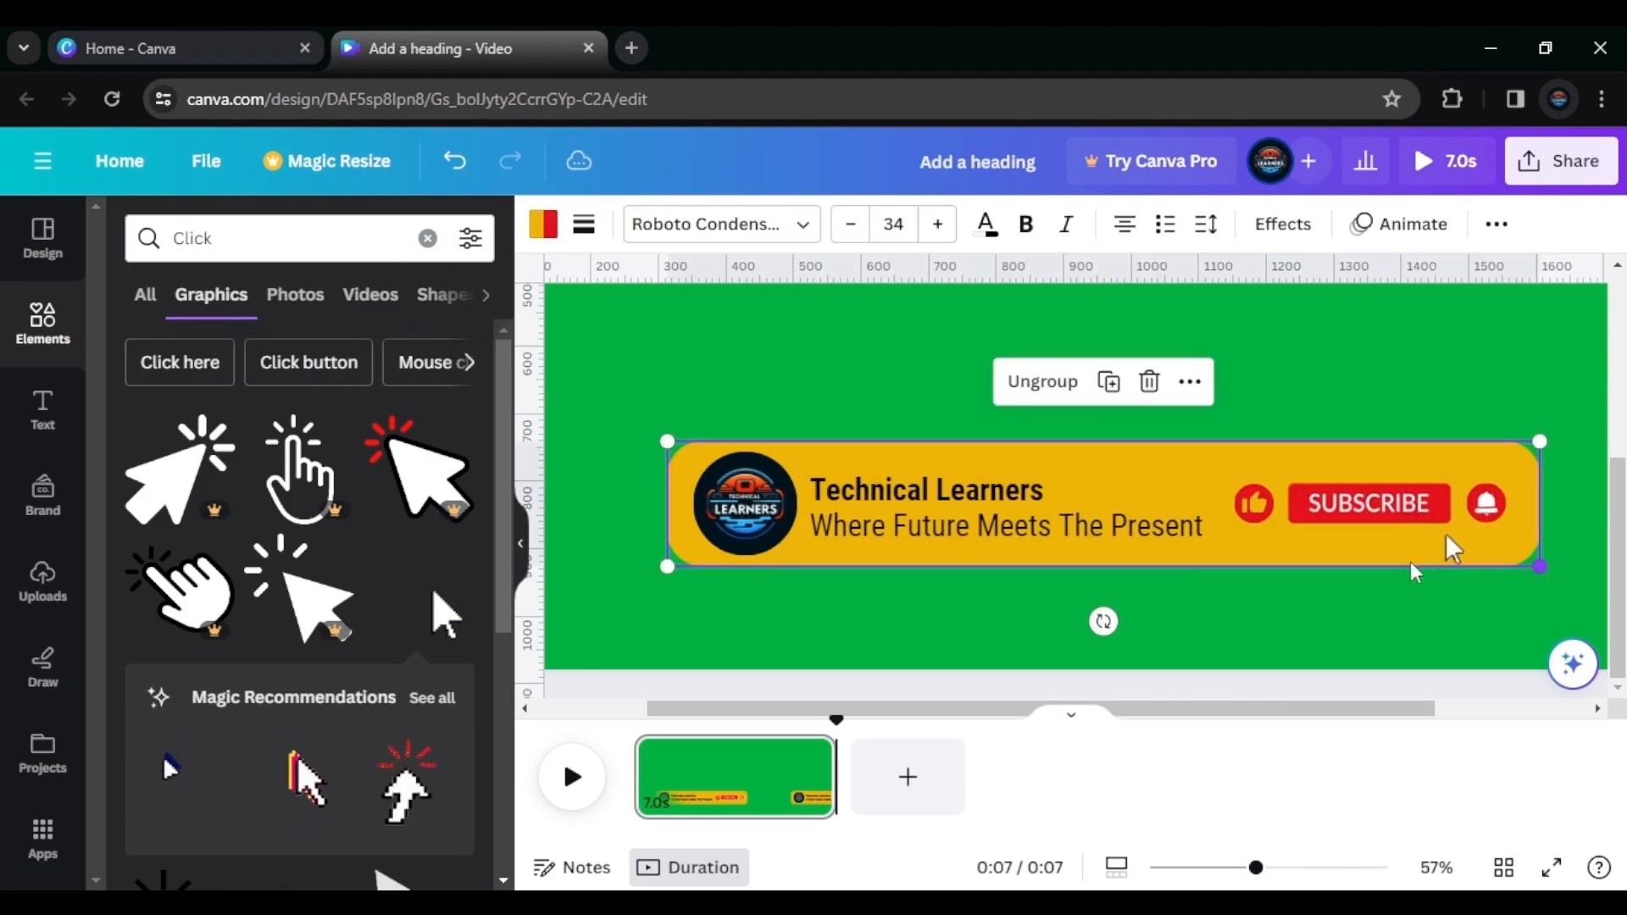
{"action": "left_click", "coordinate": [1028, 386]}
{"action": "left_click_drag", "start_coordinate": [750, 379], "coordinate": [1526, 602]}
{"action": "key", "text": "ctrl+g"}
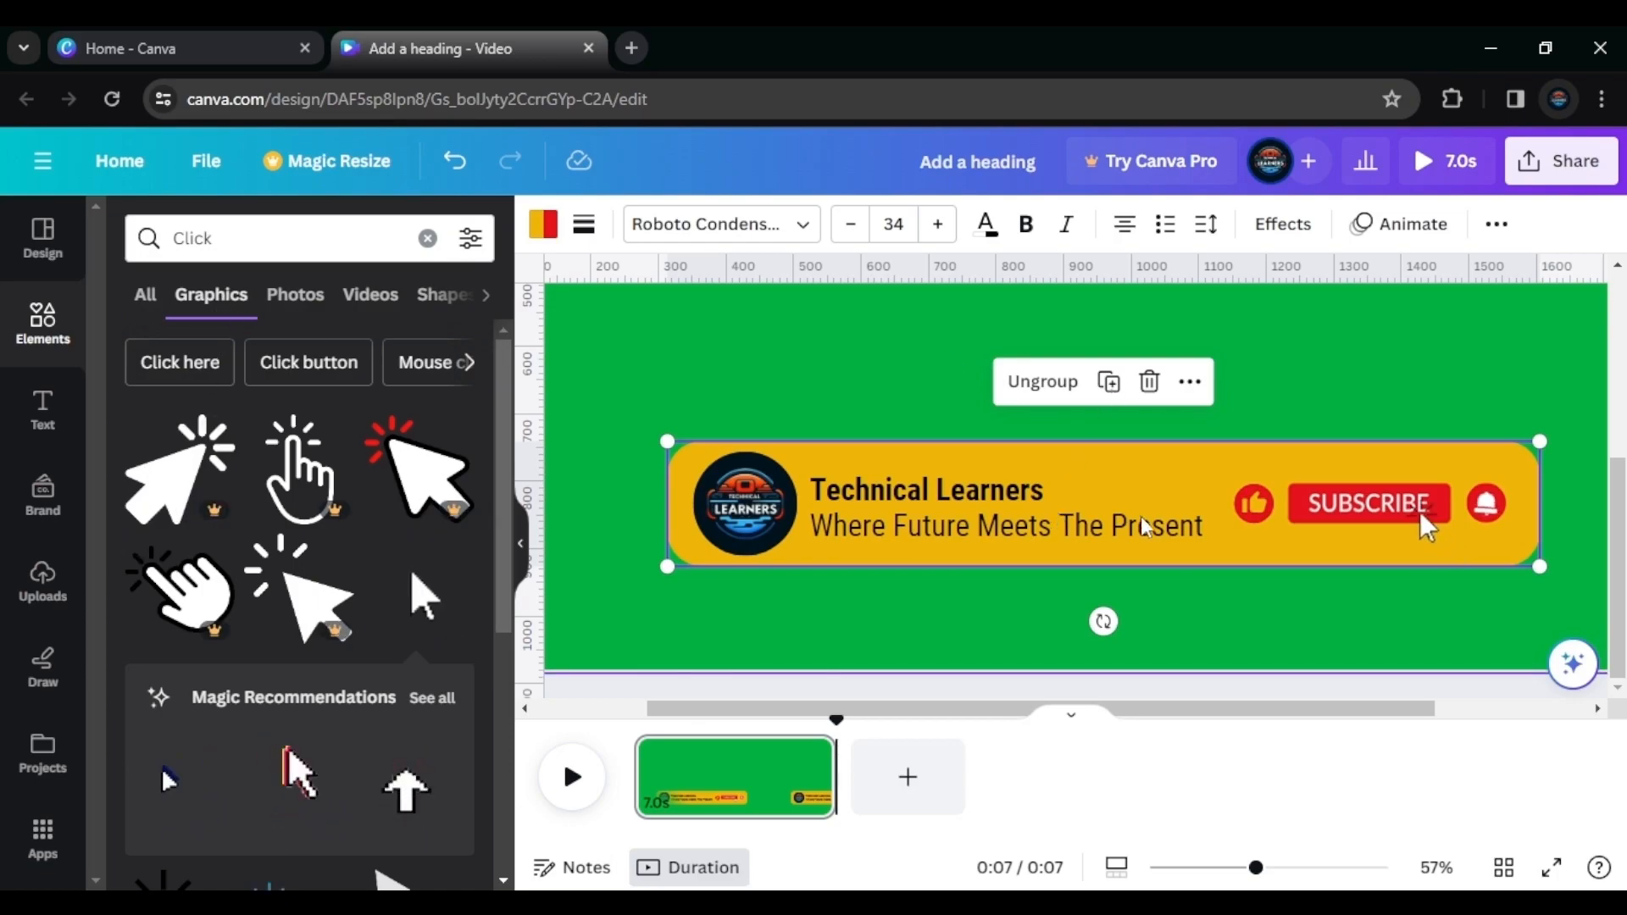
Apply the Baseline animation to the yellow banner shape inside the group, for both enter and exit
{"action": "left_click", "coordinate": [1478, 224]}
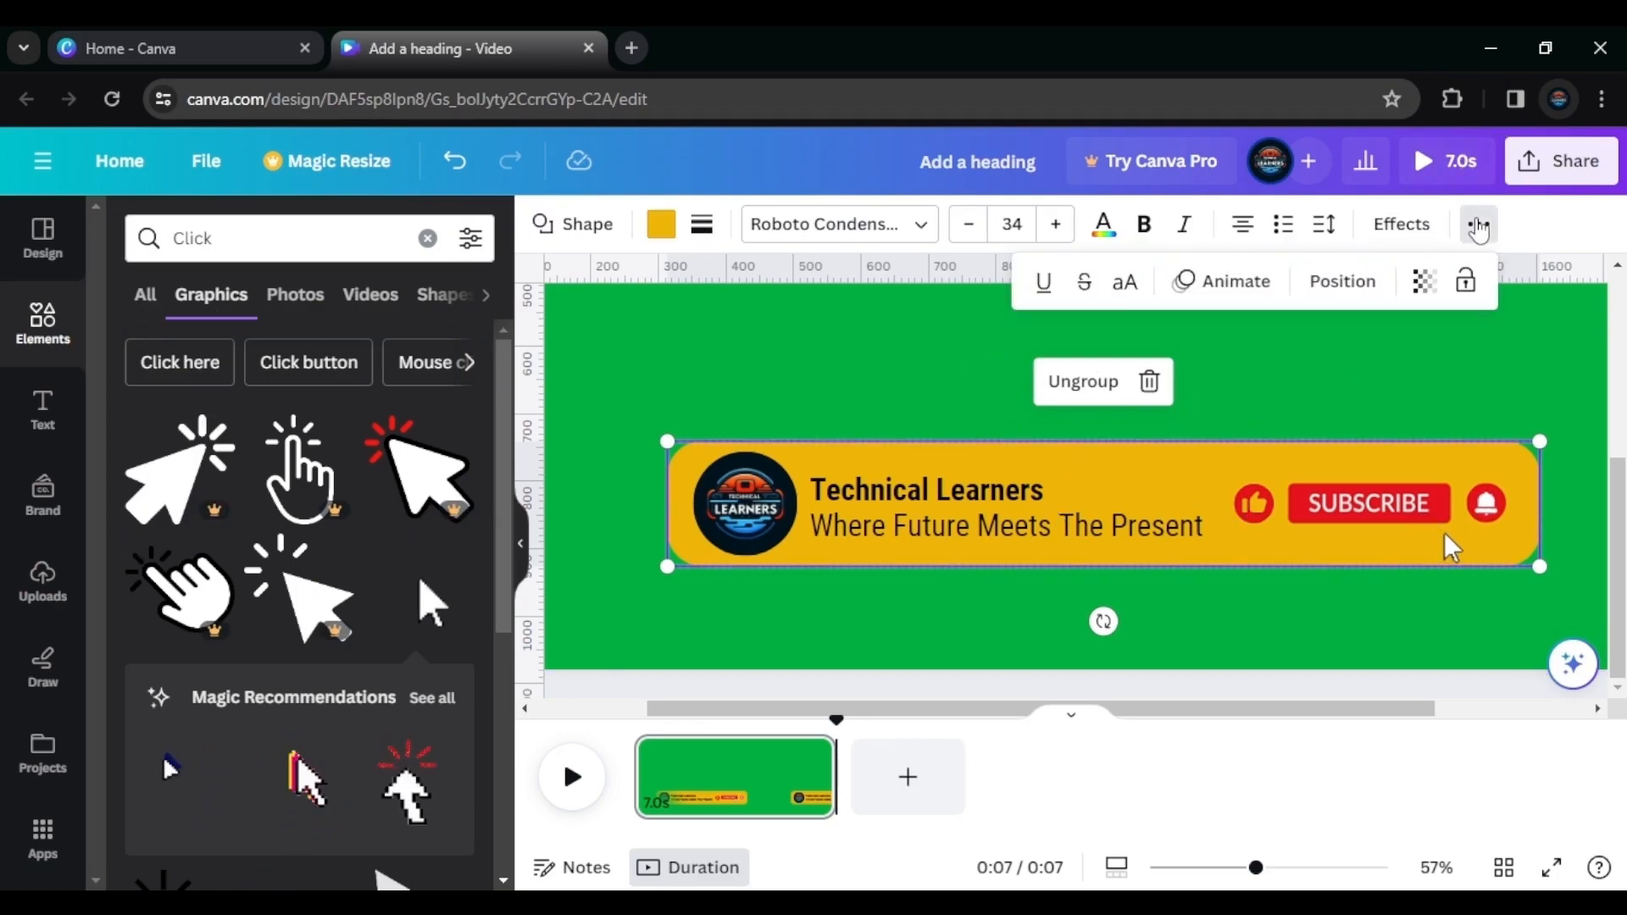
{"action": "left_click", "coordinate": [1222, 281]}
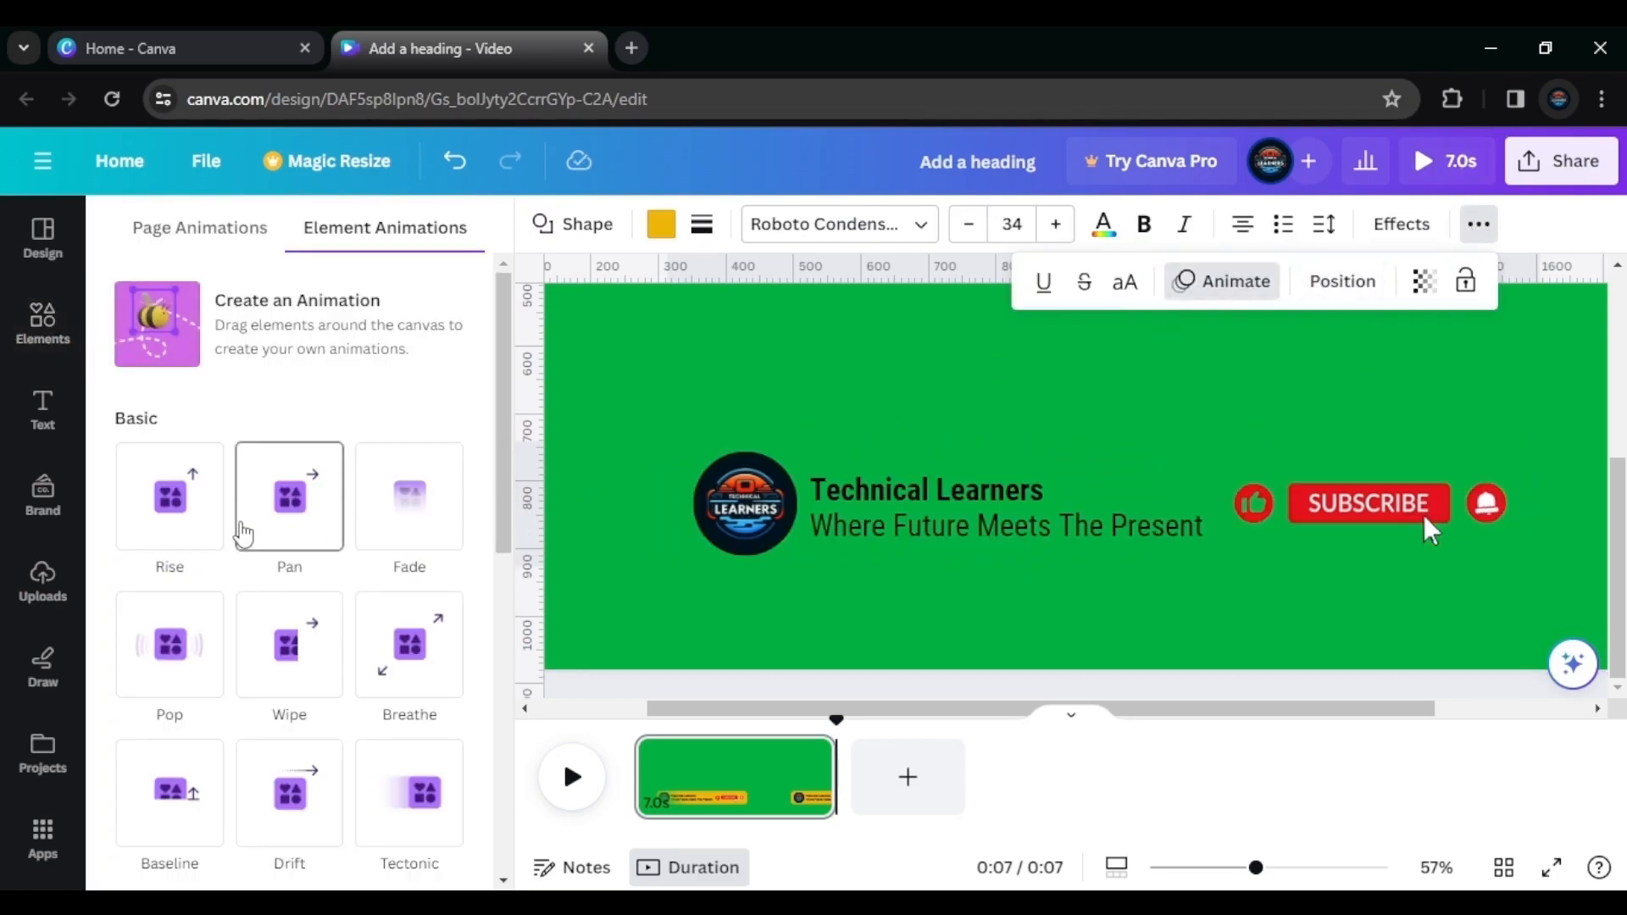
{"action": "scroll", "coordinate": [244, 532], "scroll_direction": "down", "scroll_amount": 5}
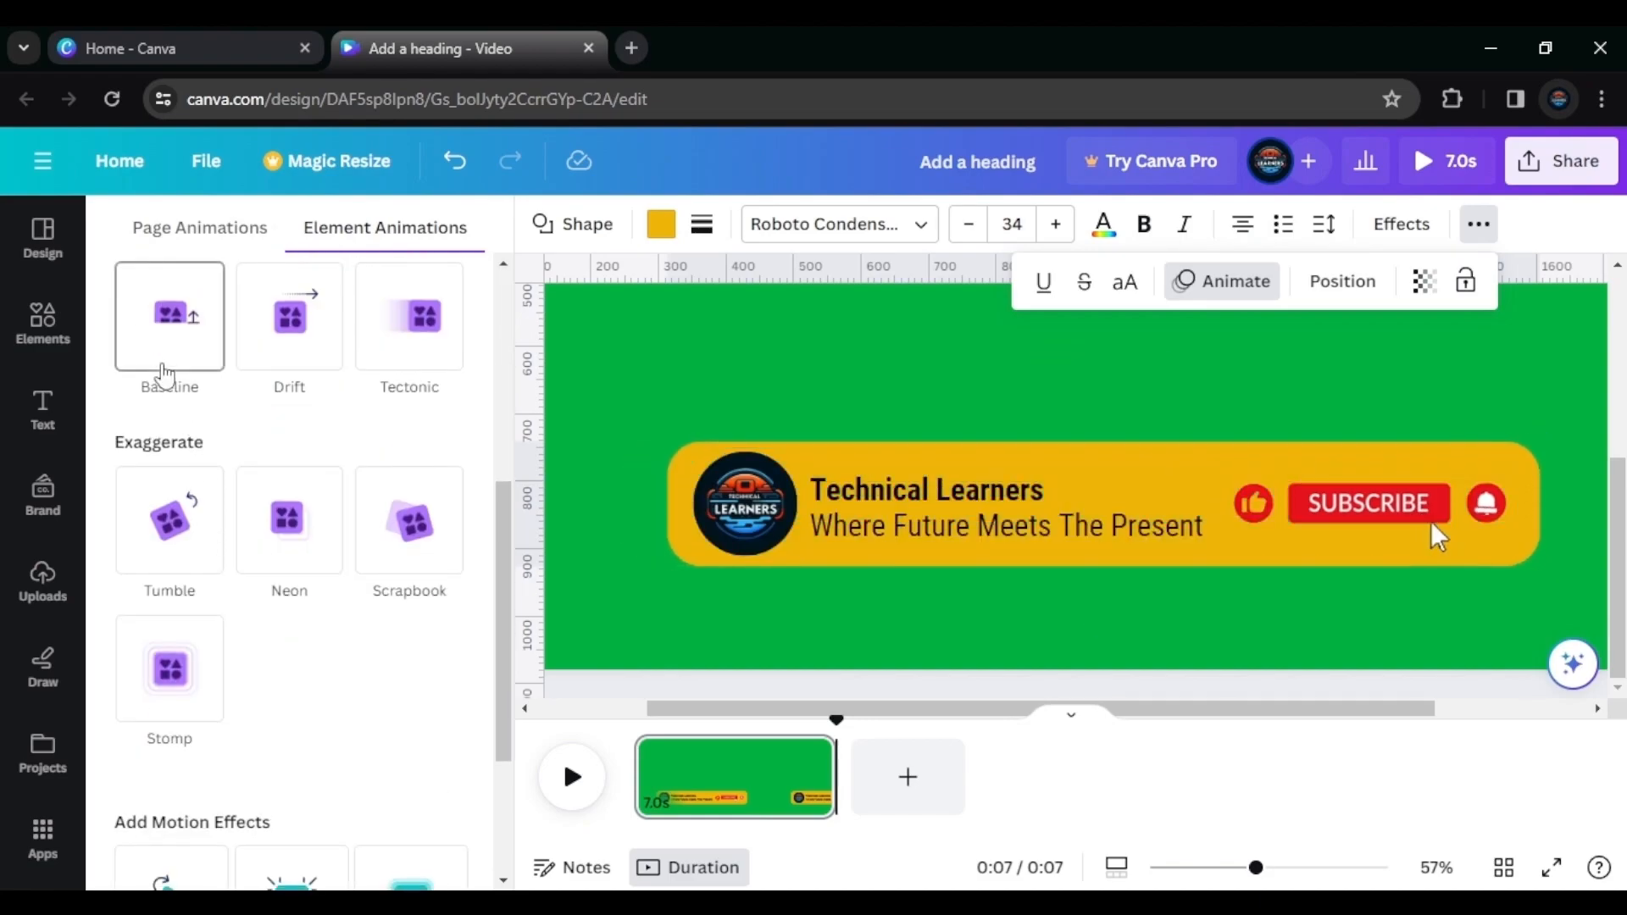
{"action": "left_click", "coordinate": [163, 369]}
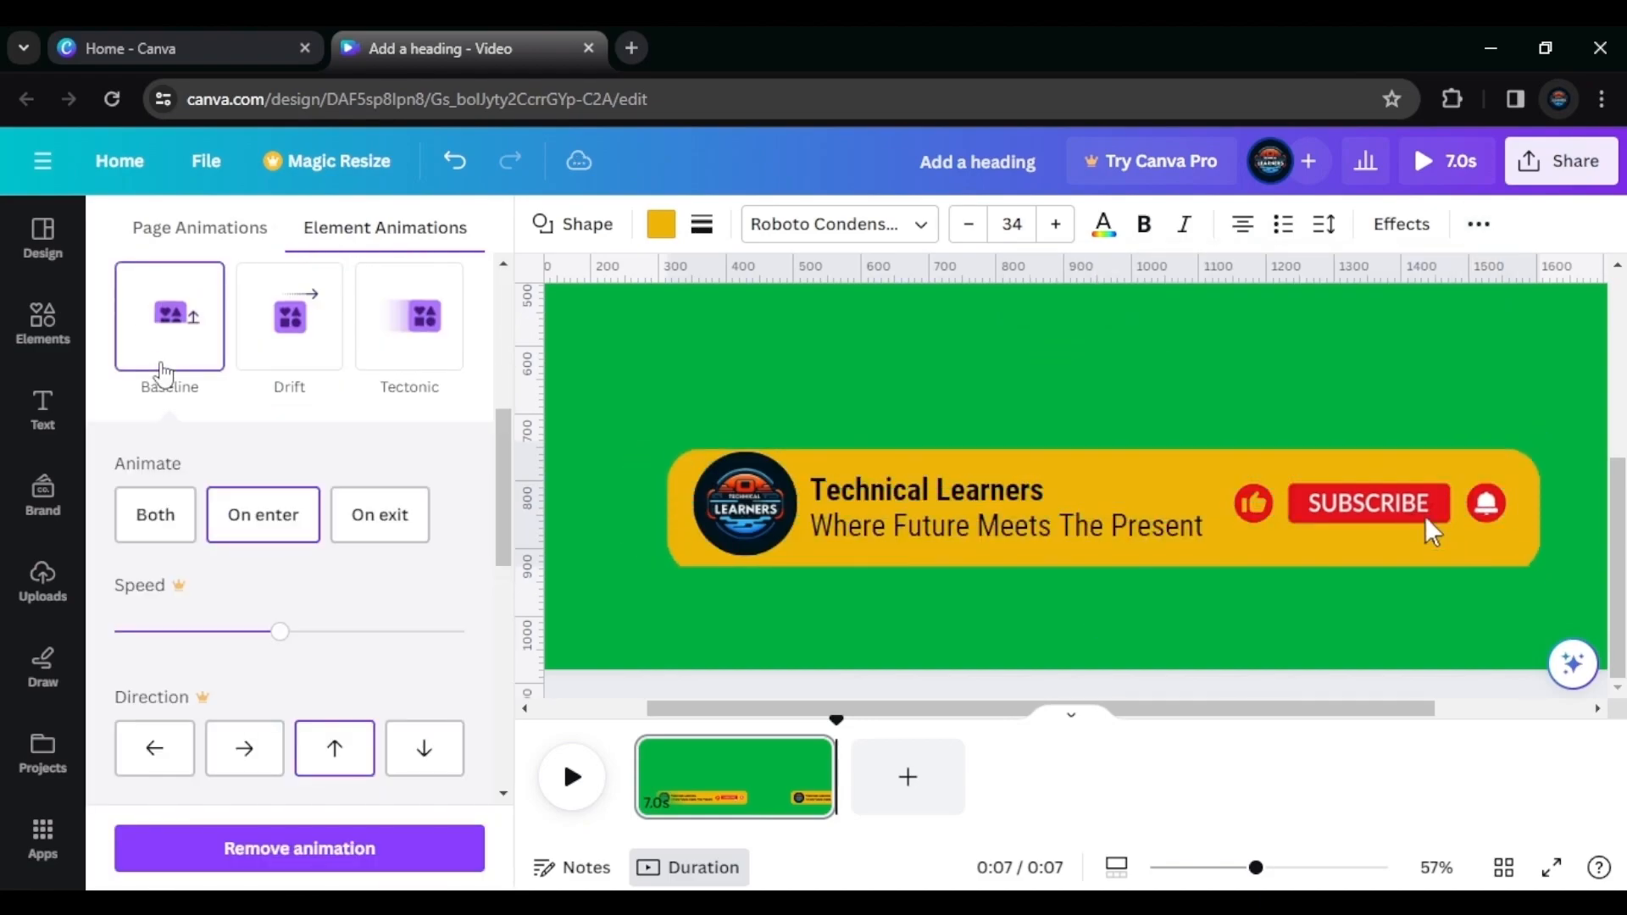
{"action": "left_click", "coordinate": [158, 517]}
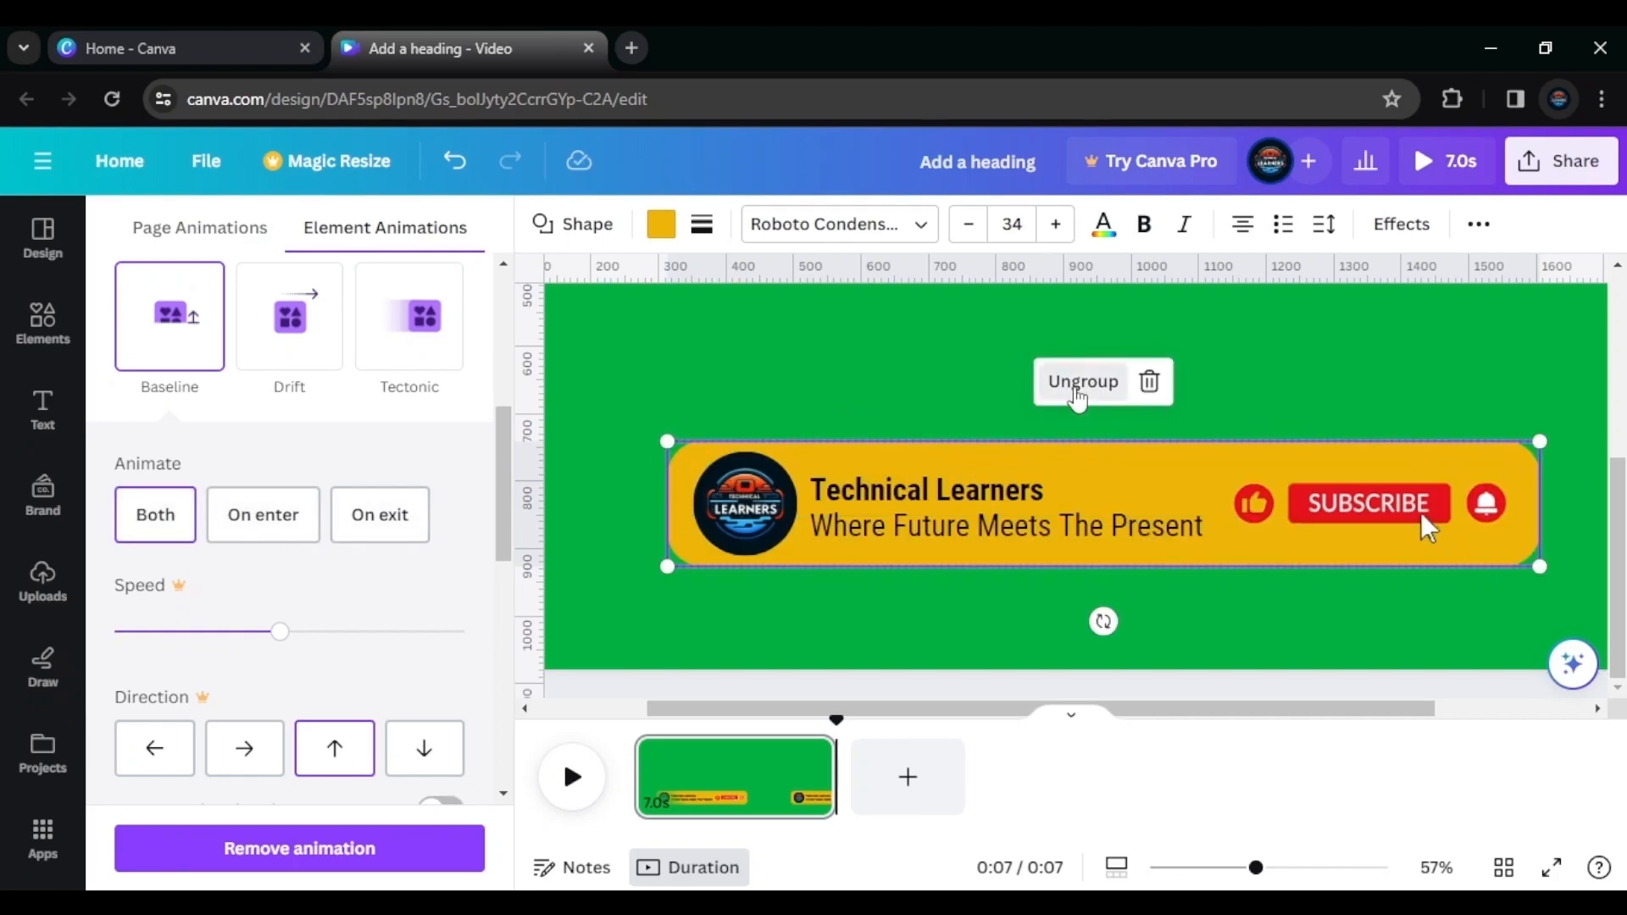
Ungroup and regroup the banner elements and give the whole group the Baseline animation for both enter and exit
{"action": "left_click", "coordinate": [1078, 383]}
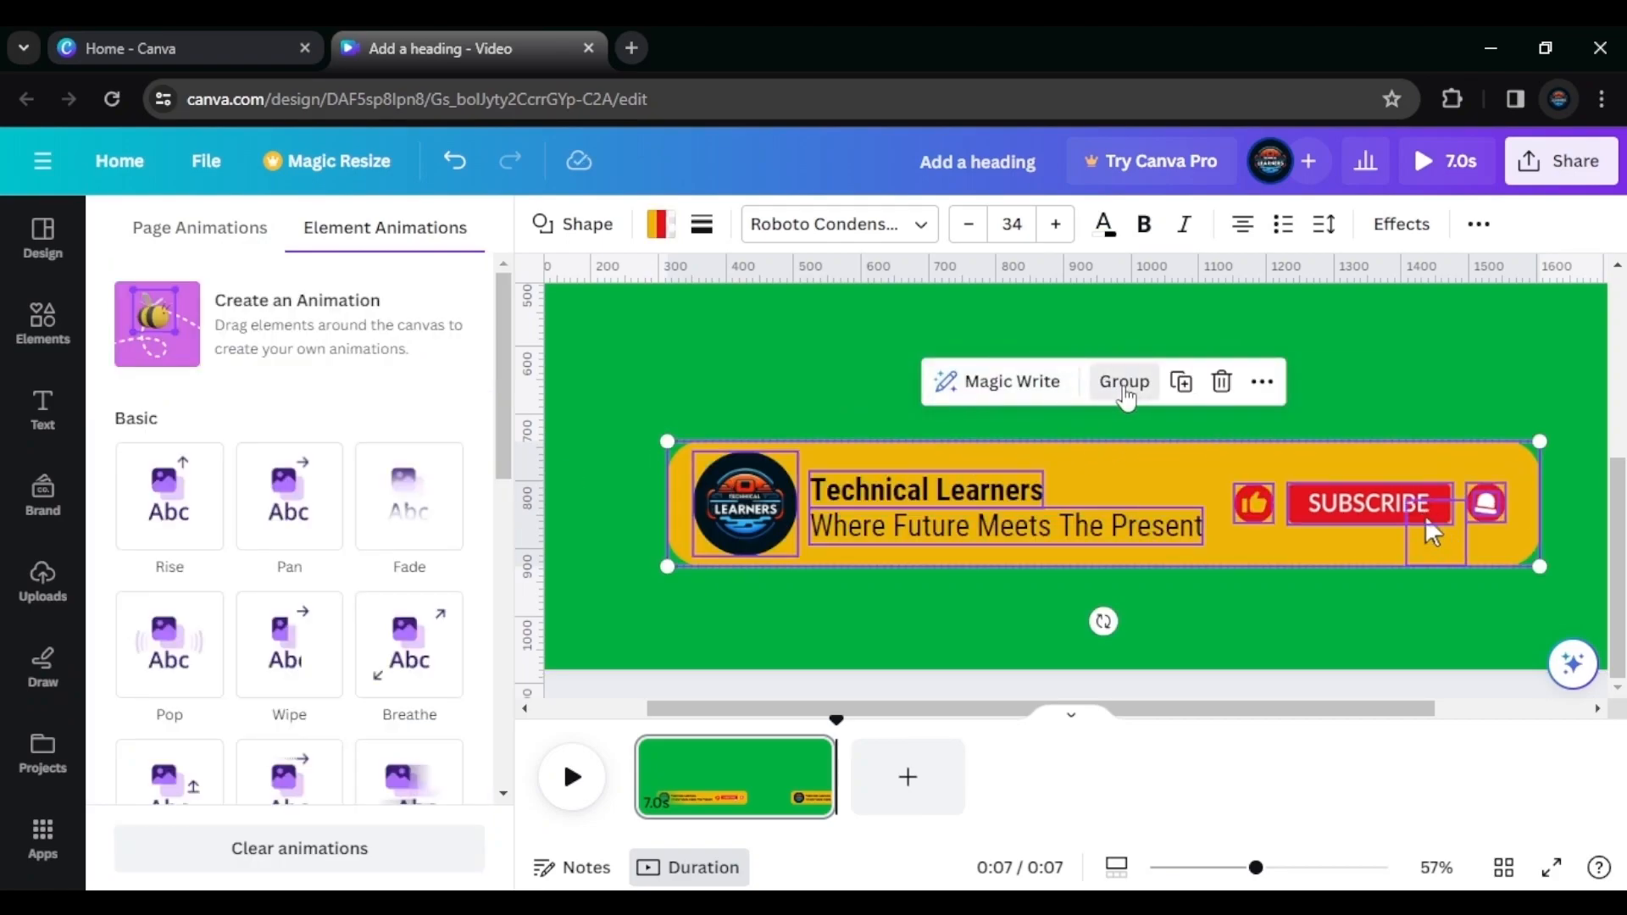
{"action": "left_click", "coordinate": [1125, 383]}
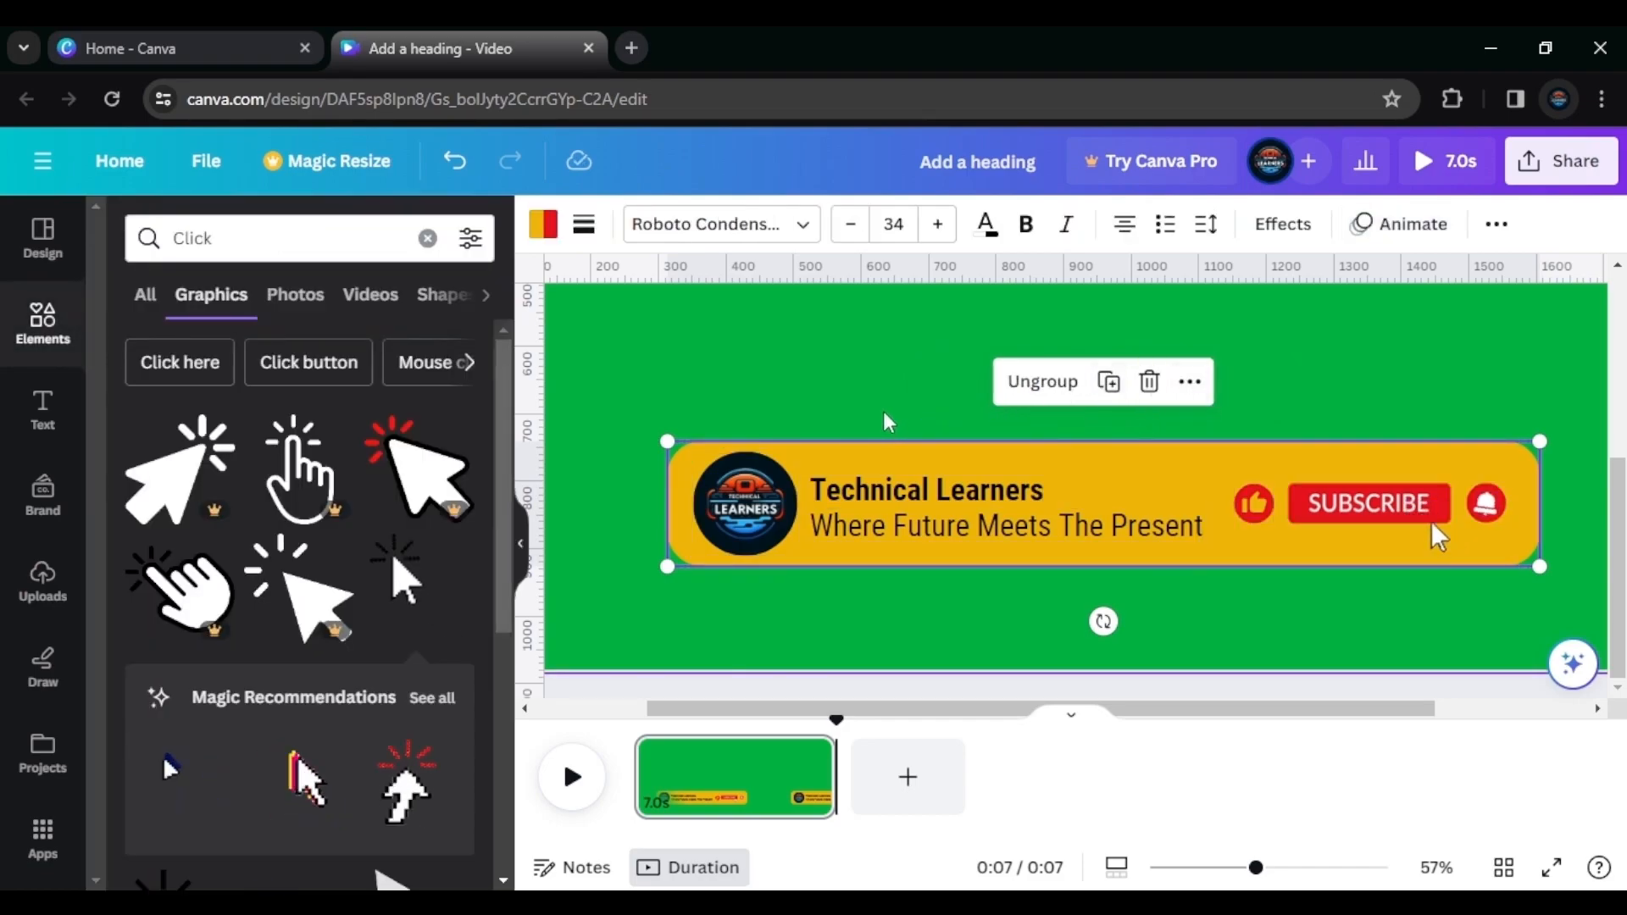
{"action": "left_click", "coordinate": [1400, 224]}
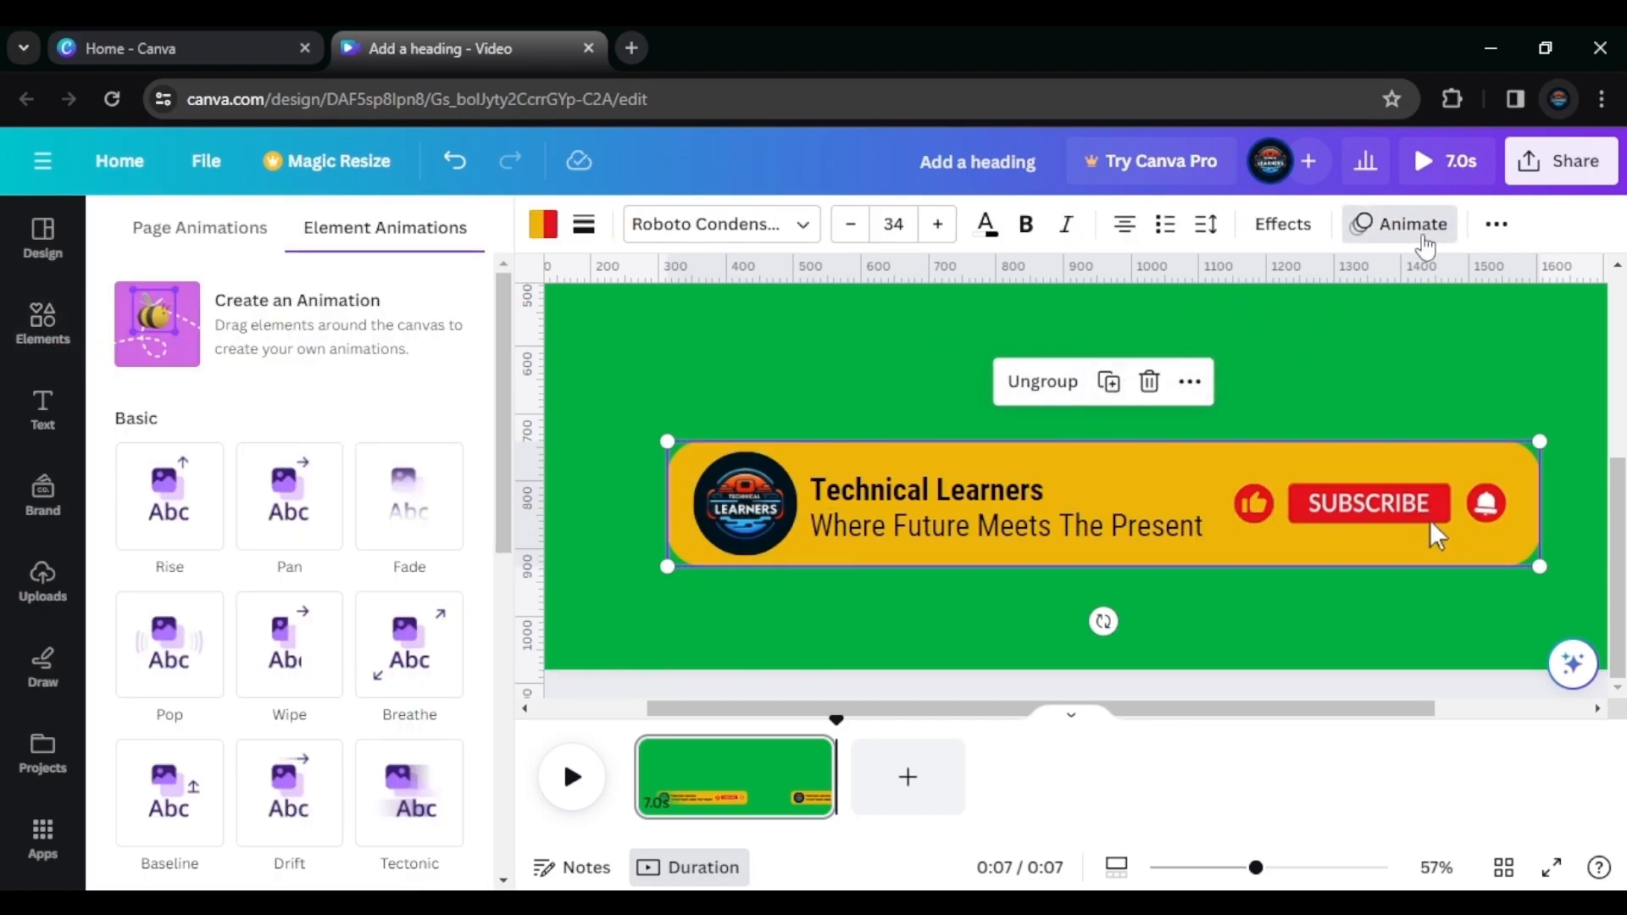
{"action": "scroll", "coordinate": [170, 661], "scroll_direction": "down", "scroll_amount": 2}
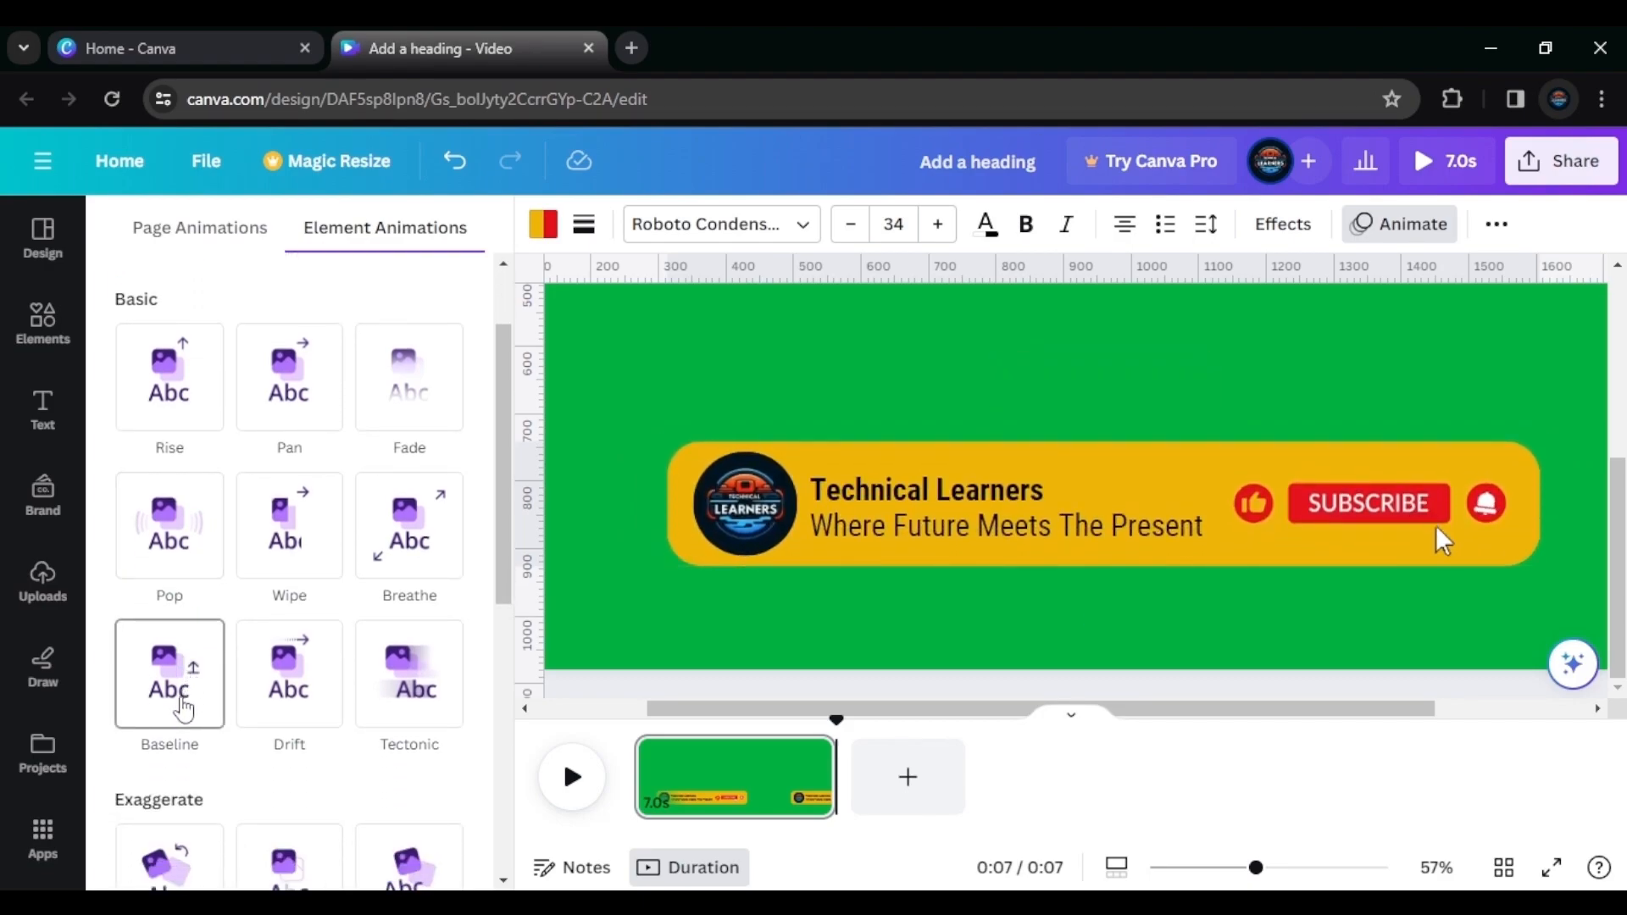
{"action": "left_click", "coordinate": [191, 682]}
{"action": "left_click", "coordinate": [152, 527]}
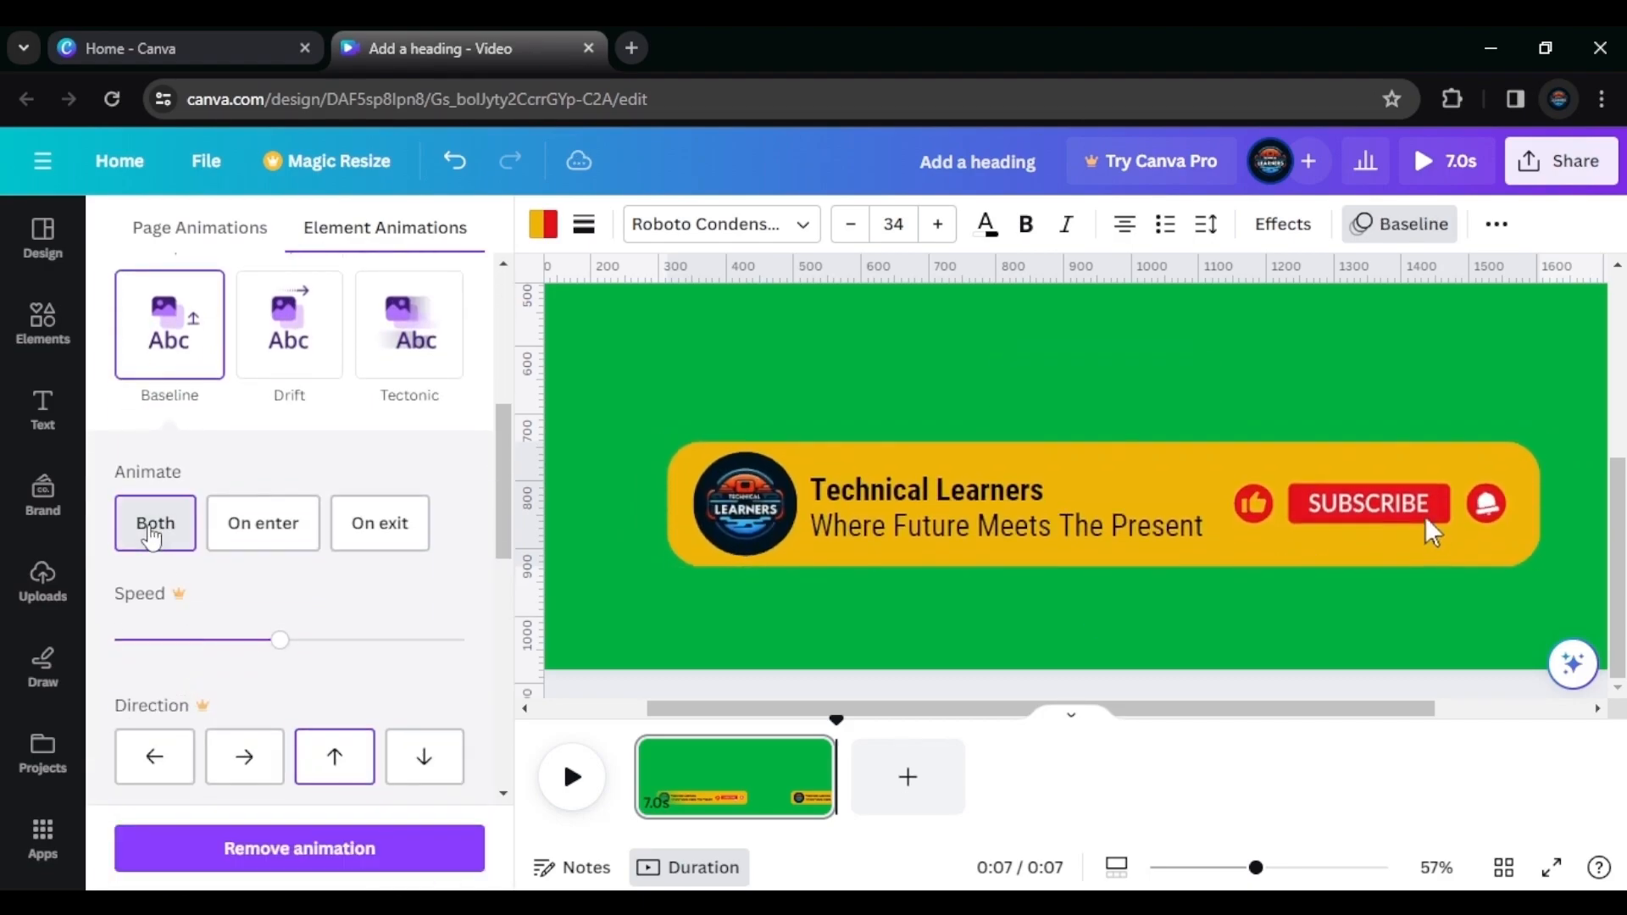
{"action": "scroll", "coordinate": [220, 593], "scroll_direction": "down", "scroll_amount": 3}
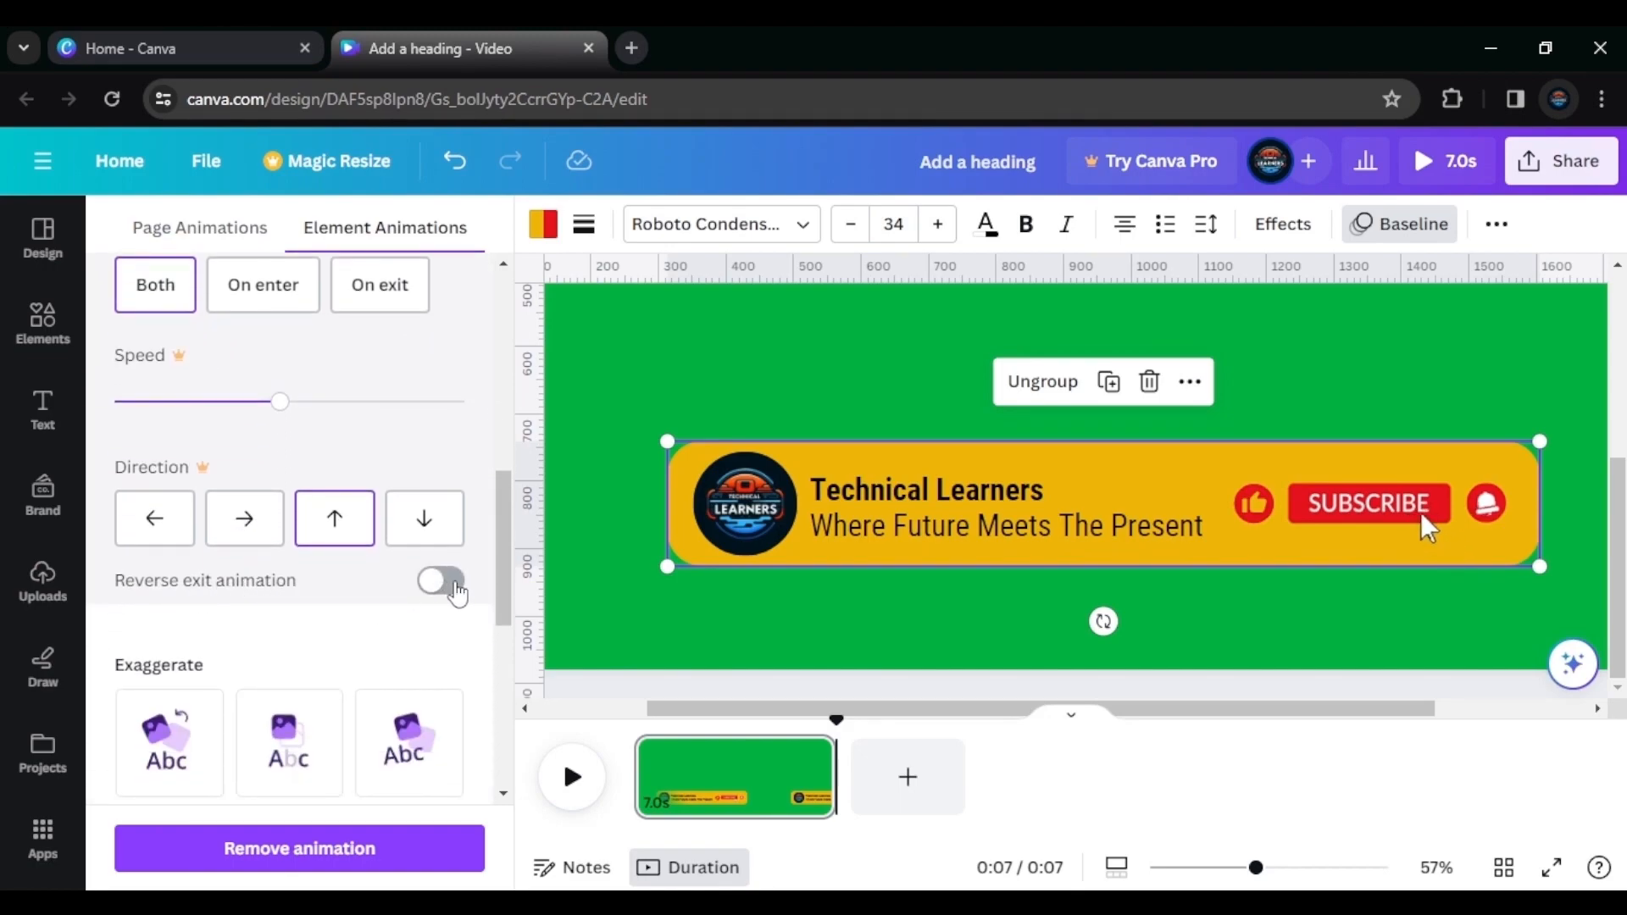
Turn on the reversed exit animation for the grouped banner's Baseline animation
{"action": "left_click", "coordinate": [456, 588]}
{"action": "scroll", "coordinate": [405, 599], "scroll_direction": "down", "scroll_amount": 4}
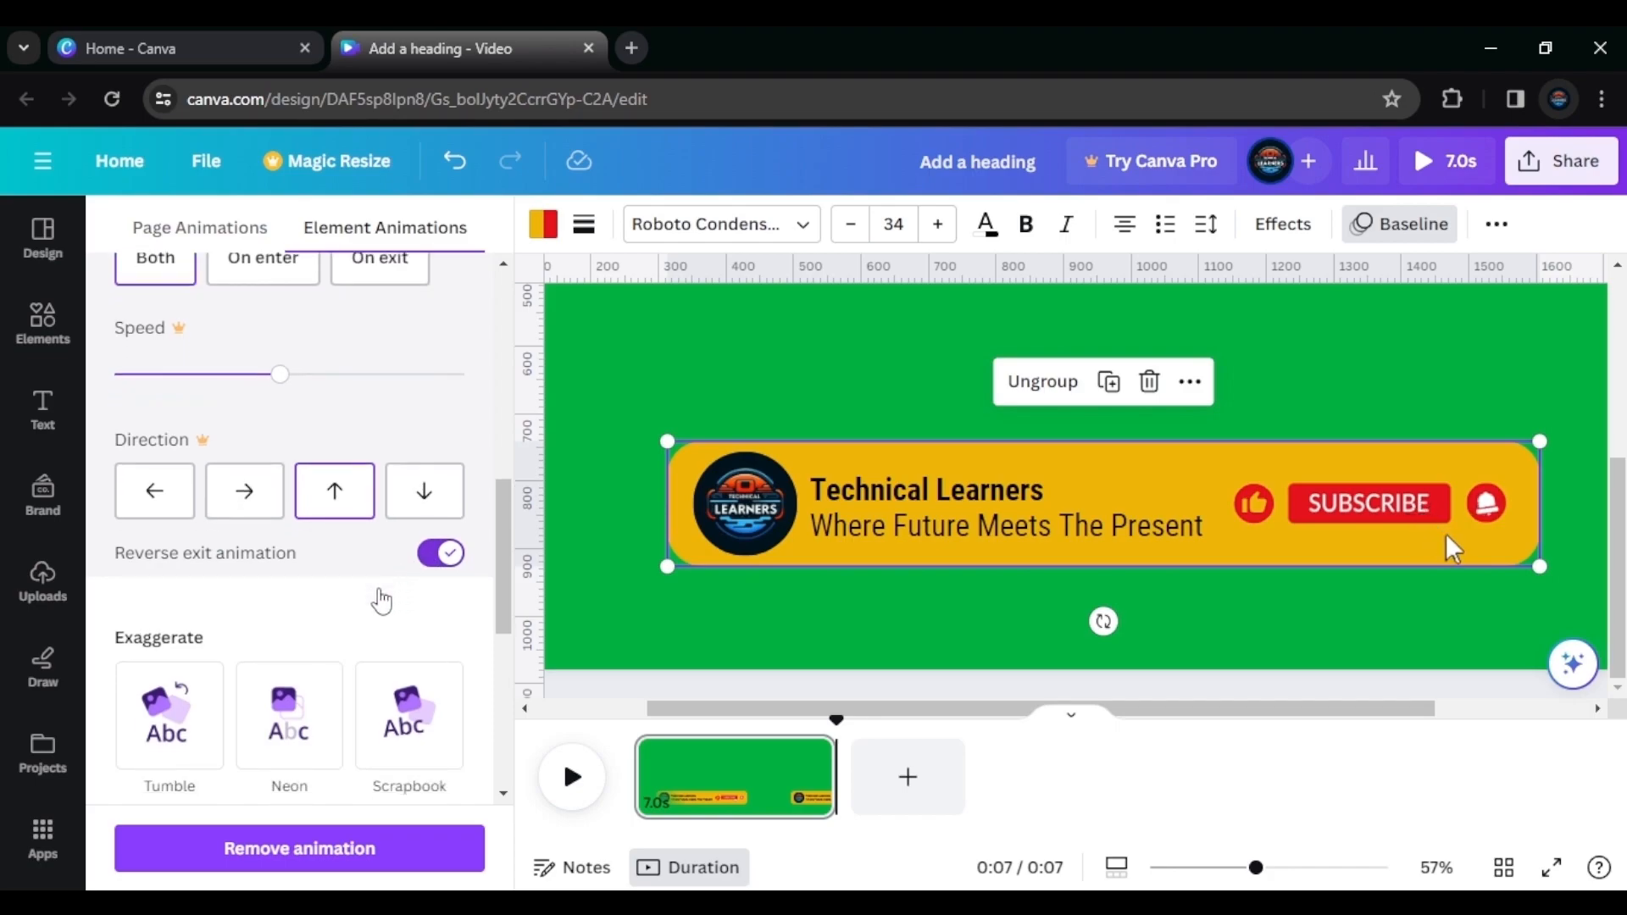
{"action": "scroll", "coordinate": [383, 602], "scroll_direction": "down", "scroll_amount": 2}
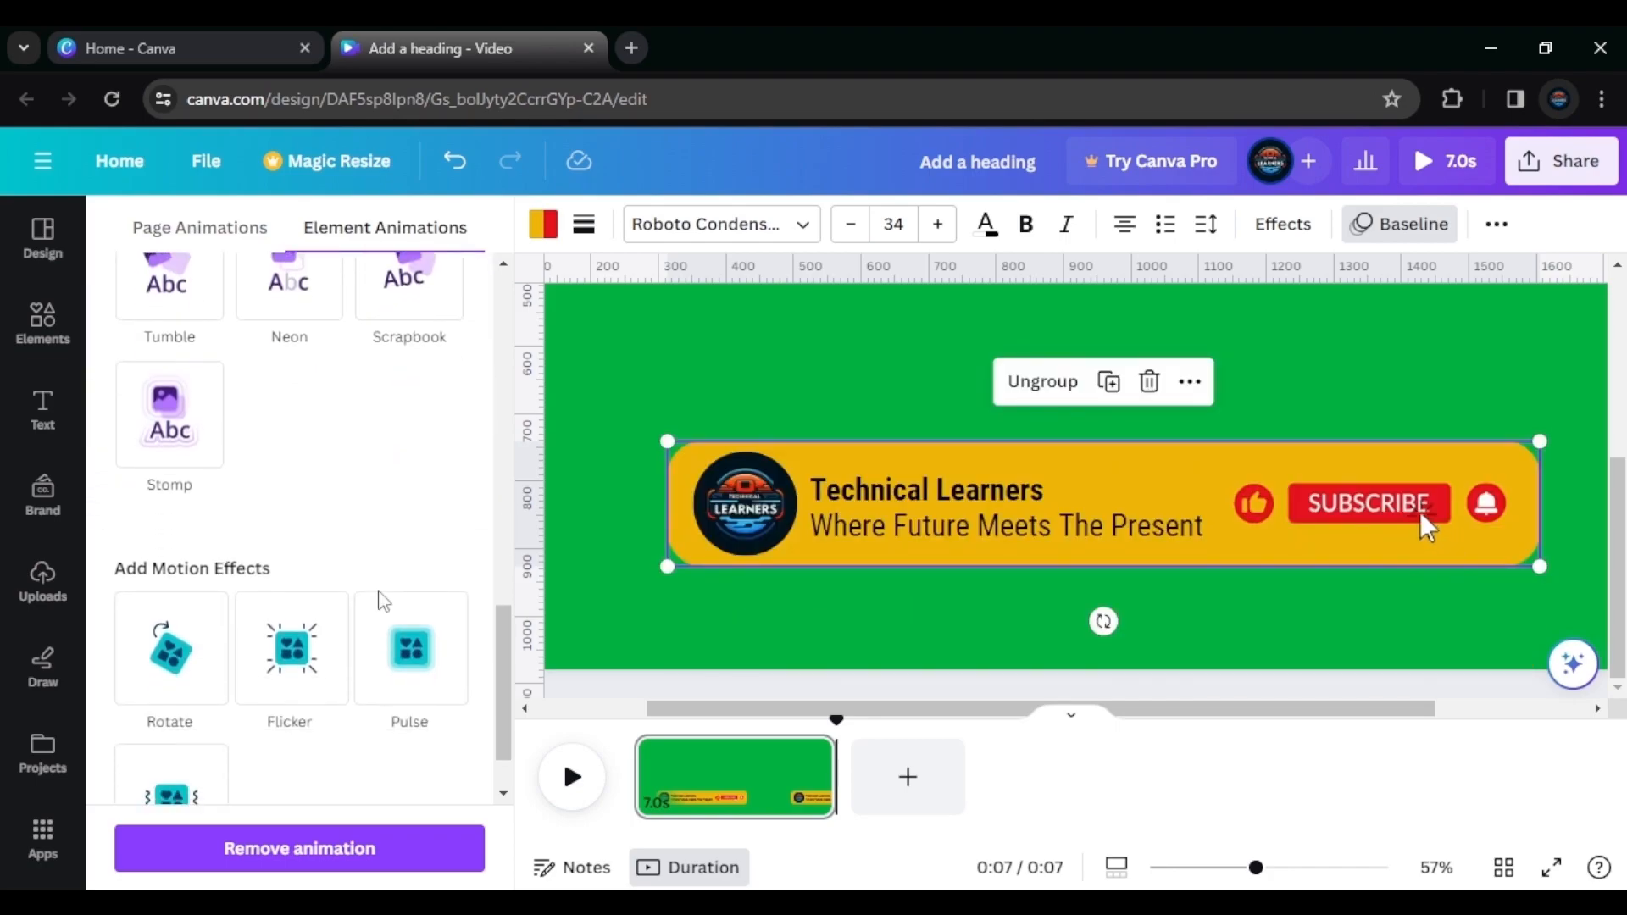
{"action": "left_click", "coordinate": [905, 363]}
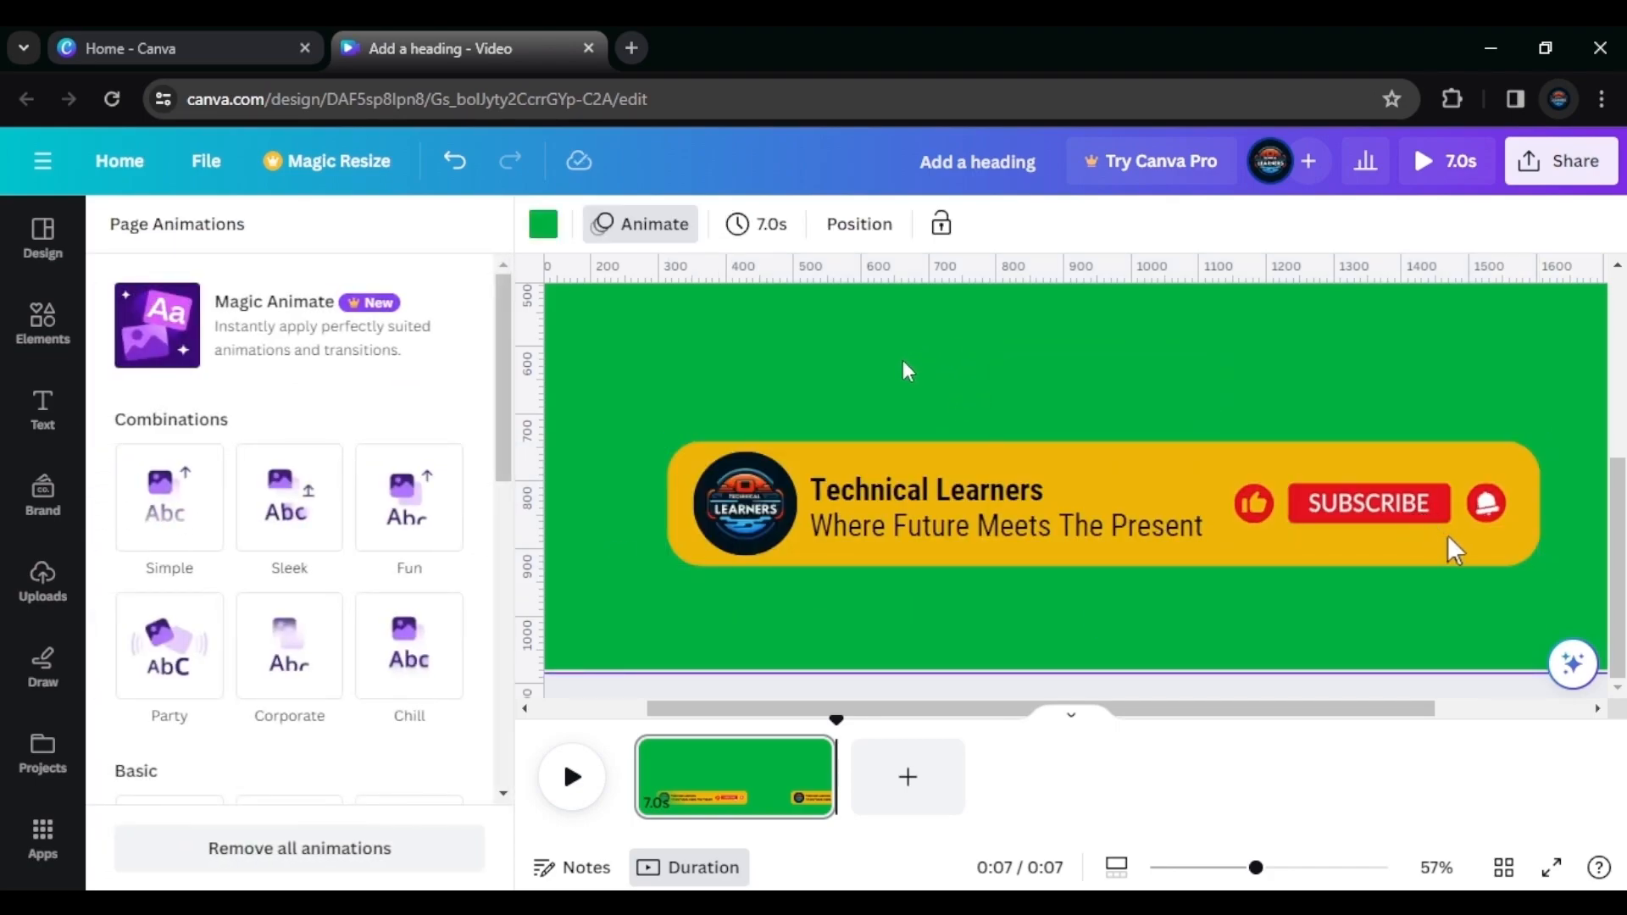
Apply the Flicker motion effect to the SUBSCRIBE button inside the grouped banner
{"action": "left_click", "coordinate": [1370, 505]}
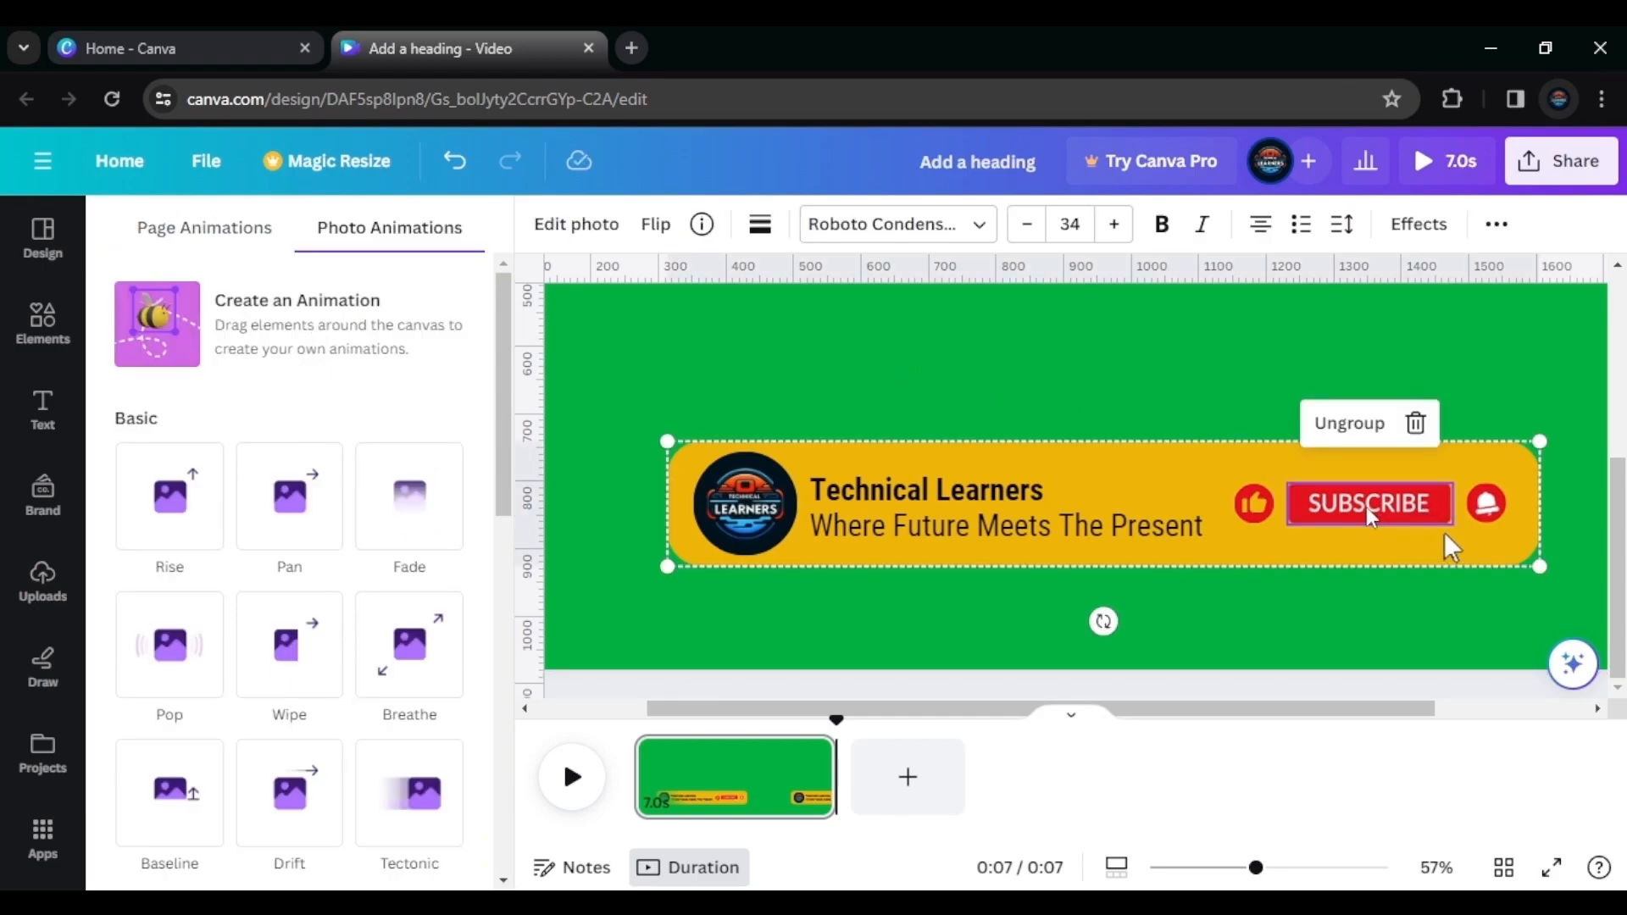
{"action": "scroll", "coordinate": [348, 612], "scroll_direction": "down", "scroll_amount": 5}
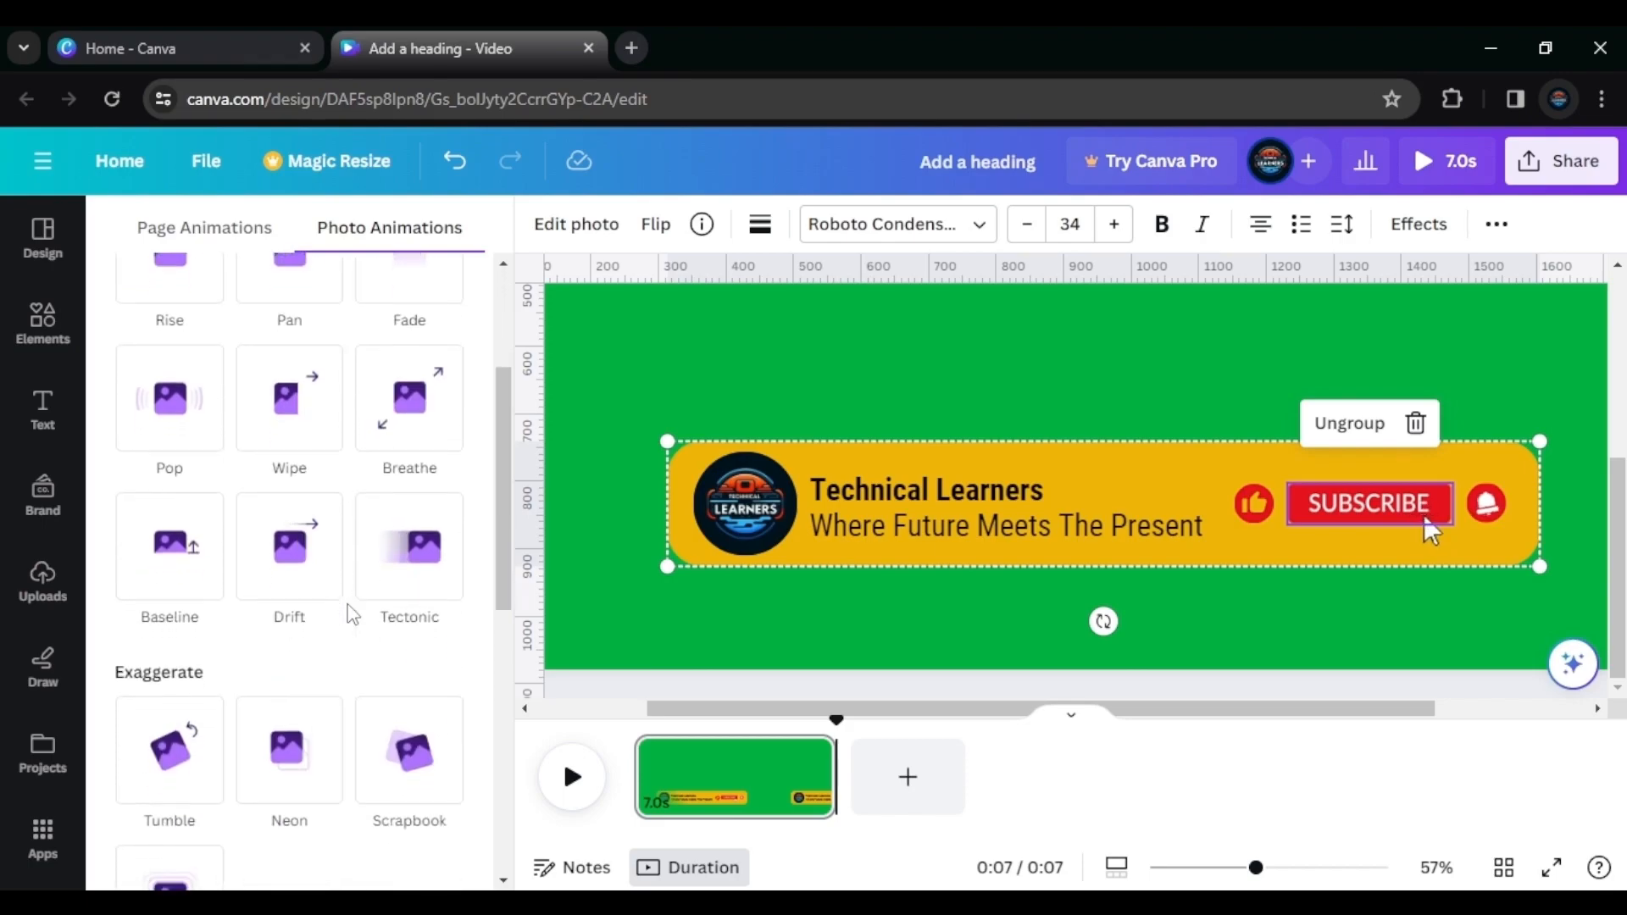
{"action": "scroll", "coordinate": [349, 613], "scroll_direction": "down", "scroll_amount": 5}
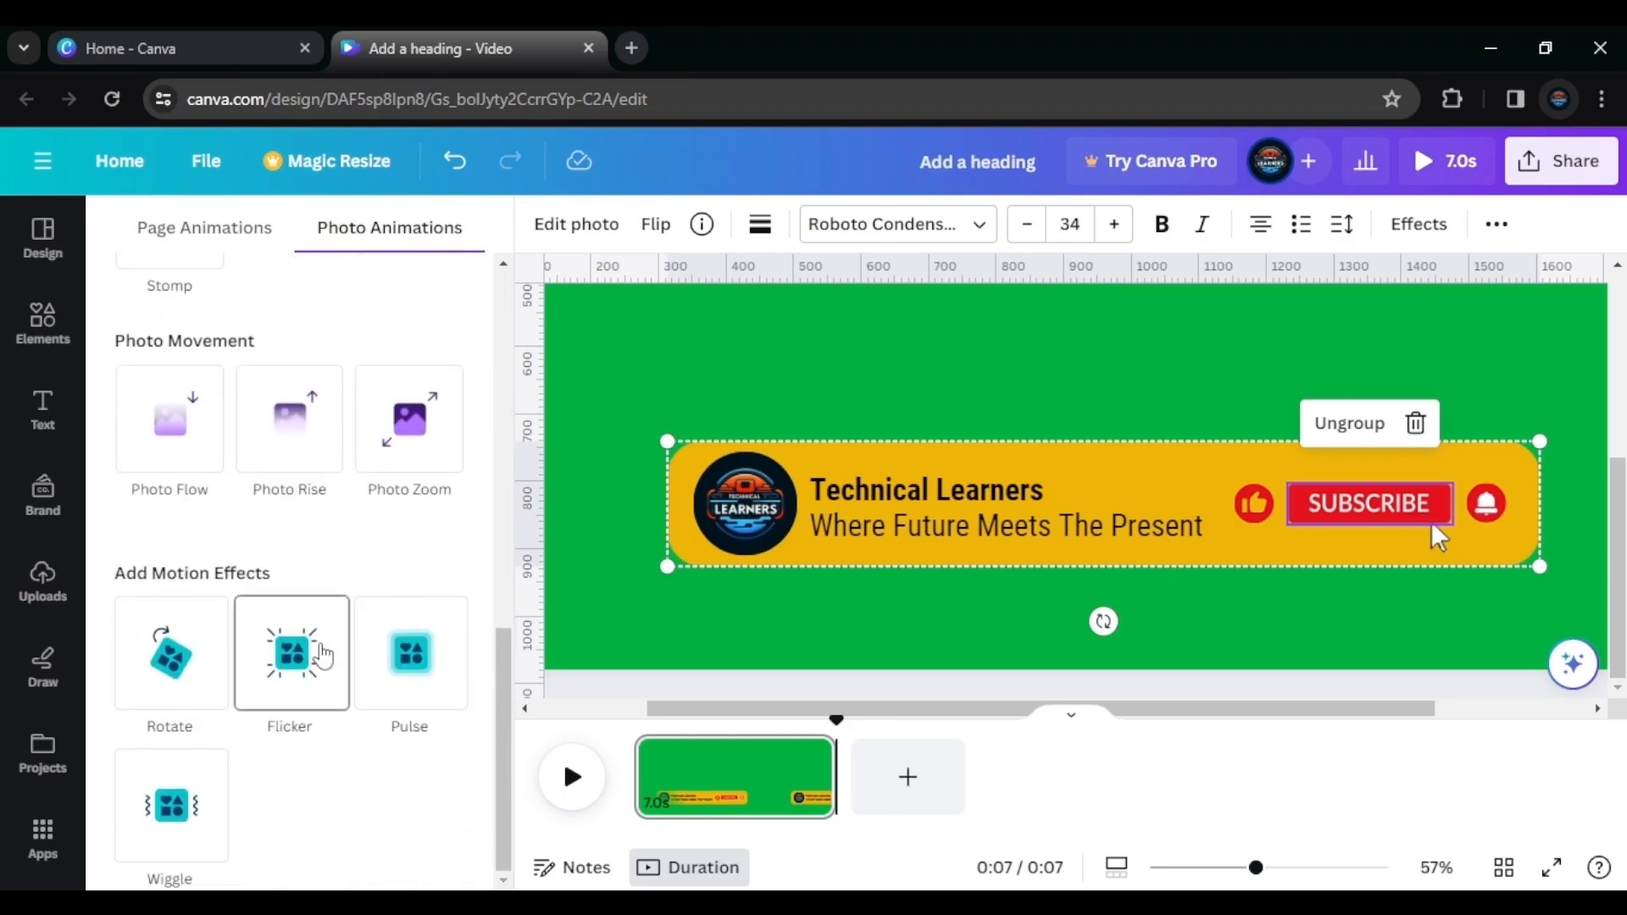
{"action": "left_click", "coordinate": [318, 658]}
{"action": "left_click", "coordinate": [318, 658]}
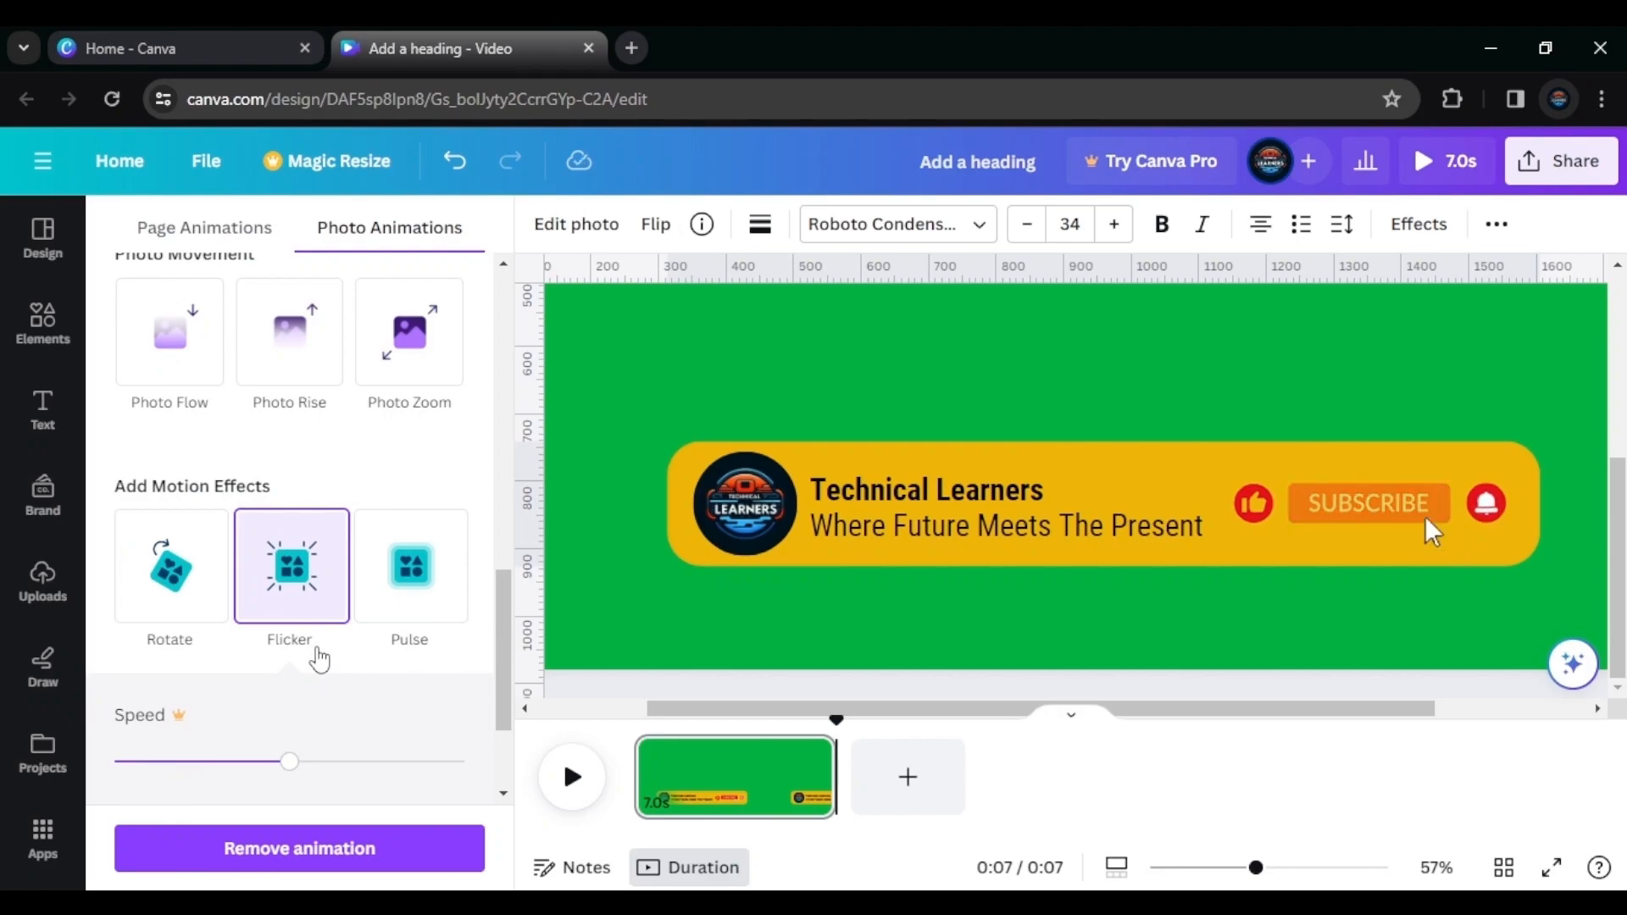
{"action": "left_click", "coordinate": [1427, 521]}
{"action": "left_click", "coordinate": [853, 393]}
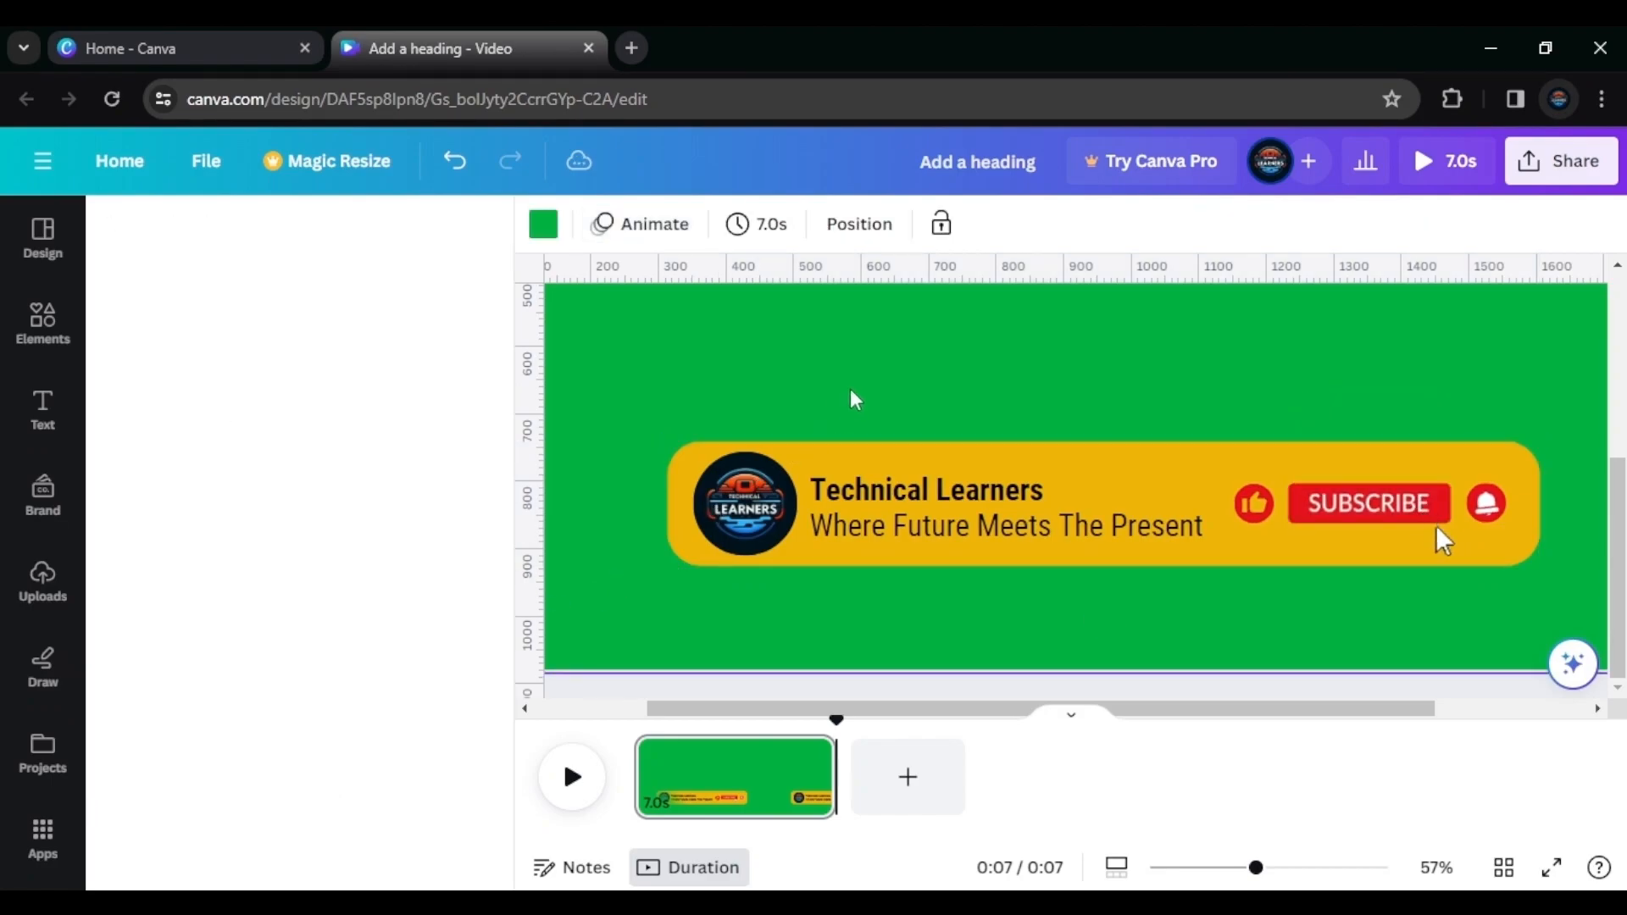
Play the 7-second video from the beginning to check the banner's enter, cursor and exit animations
{"action": "scroll", "coordinate": [851, 394], "scroll_direction": "down", "scroll_amount": 3}
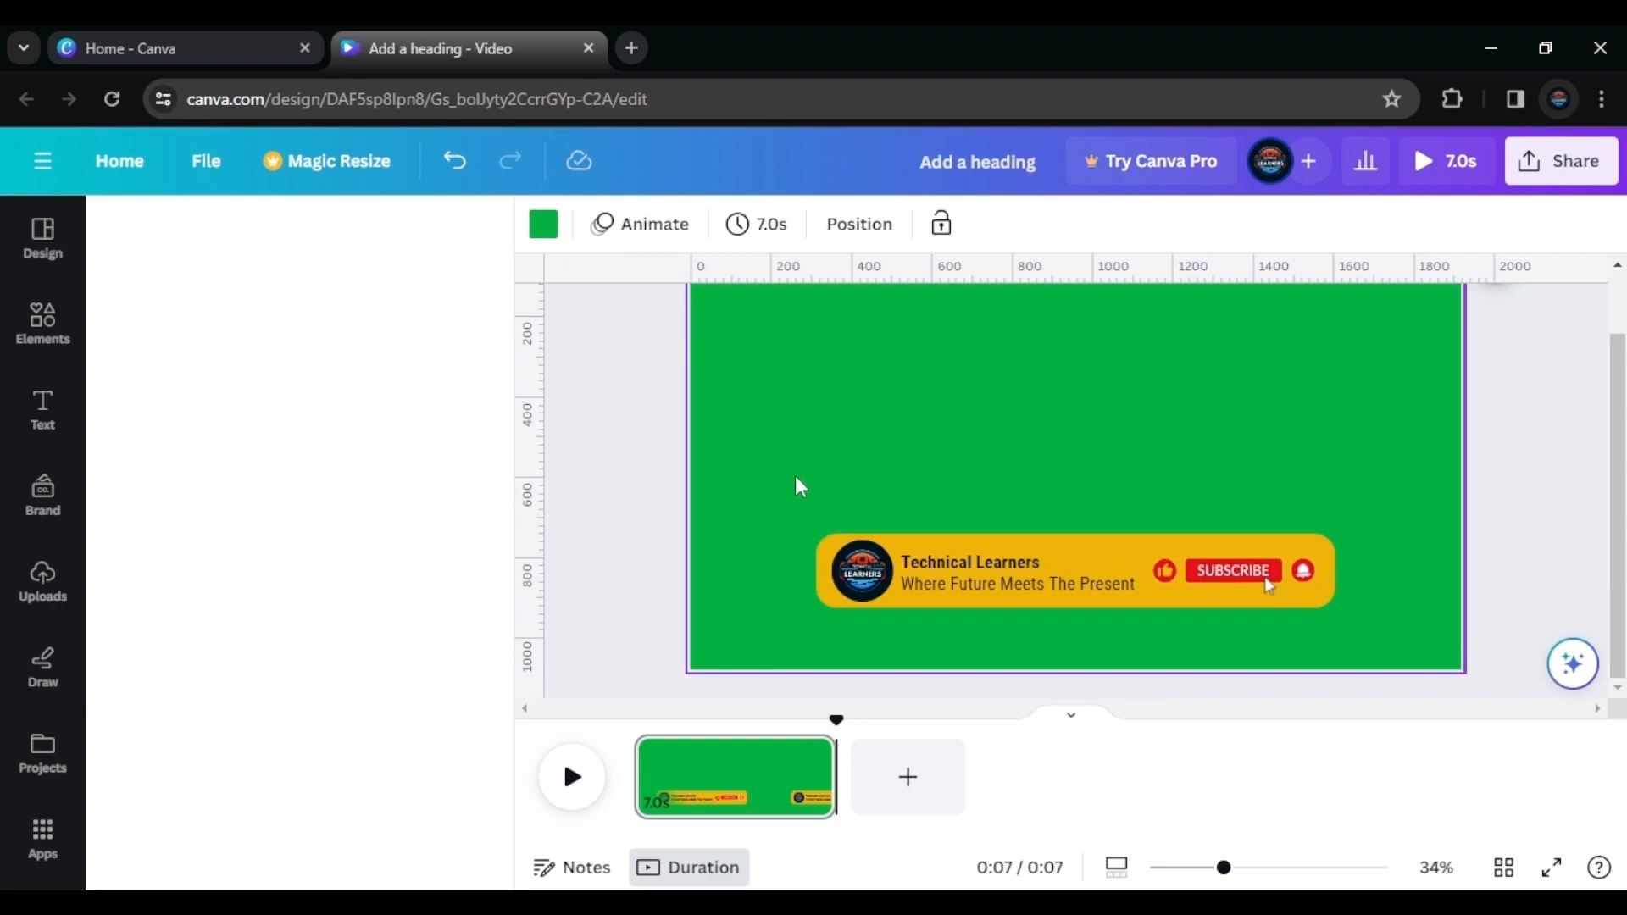
{"action": "left_click", "coordinate": [641, 475]}
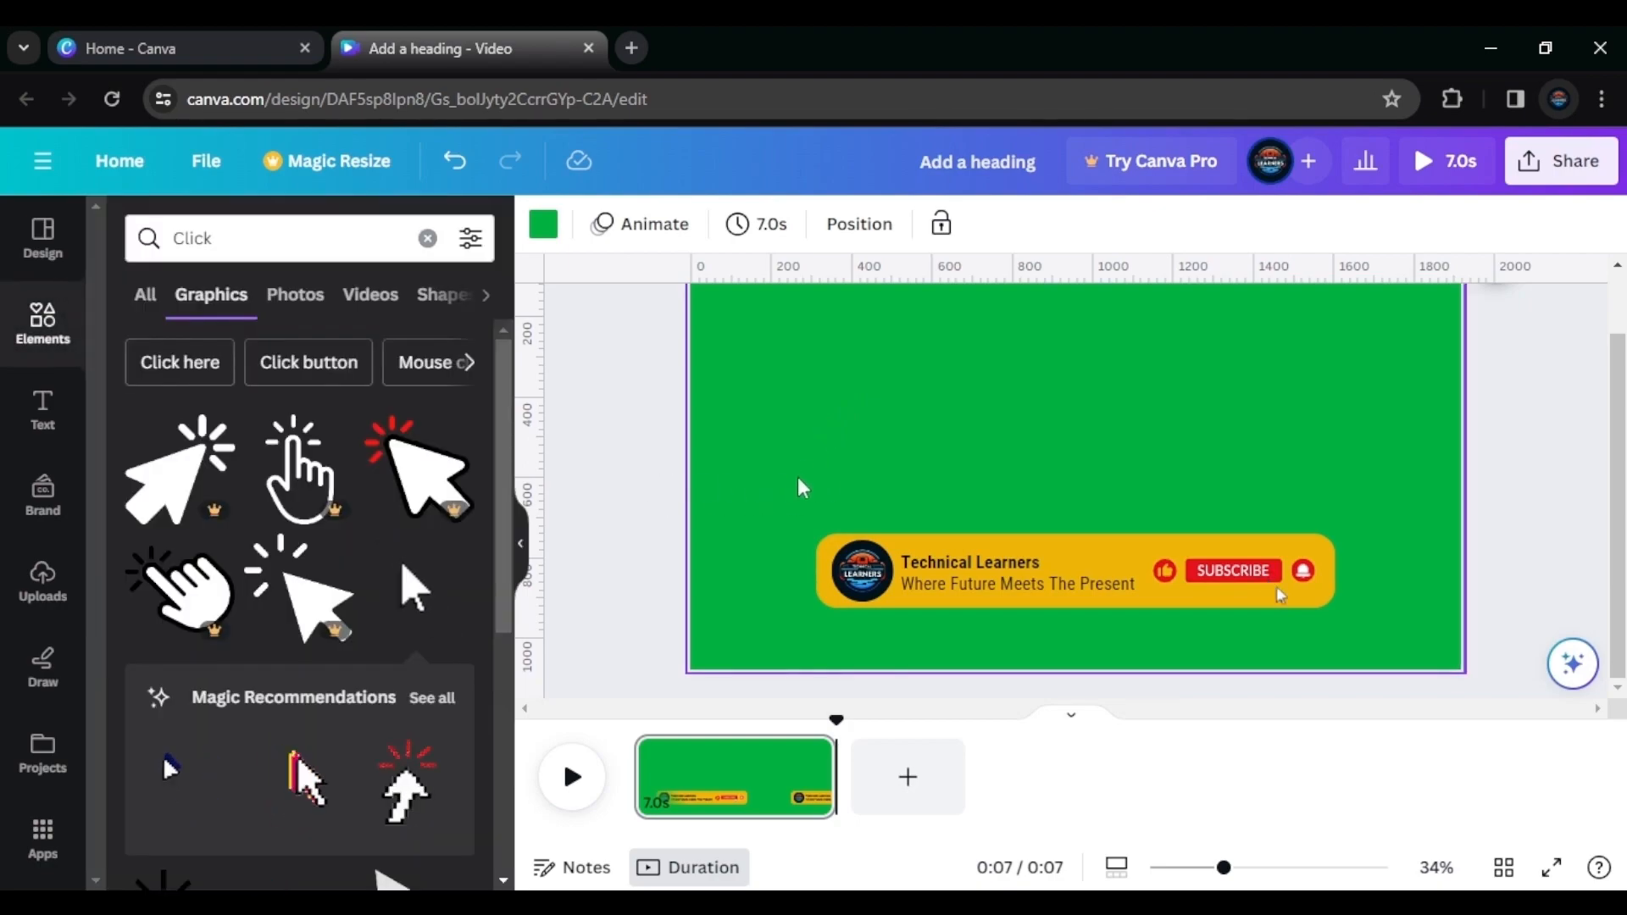
{"action": "left_click", "coordinate": [428, 238]}
{"action": "left_click", "coordinate": [52, 249]}
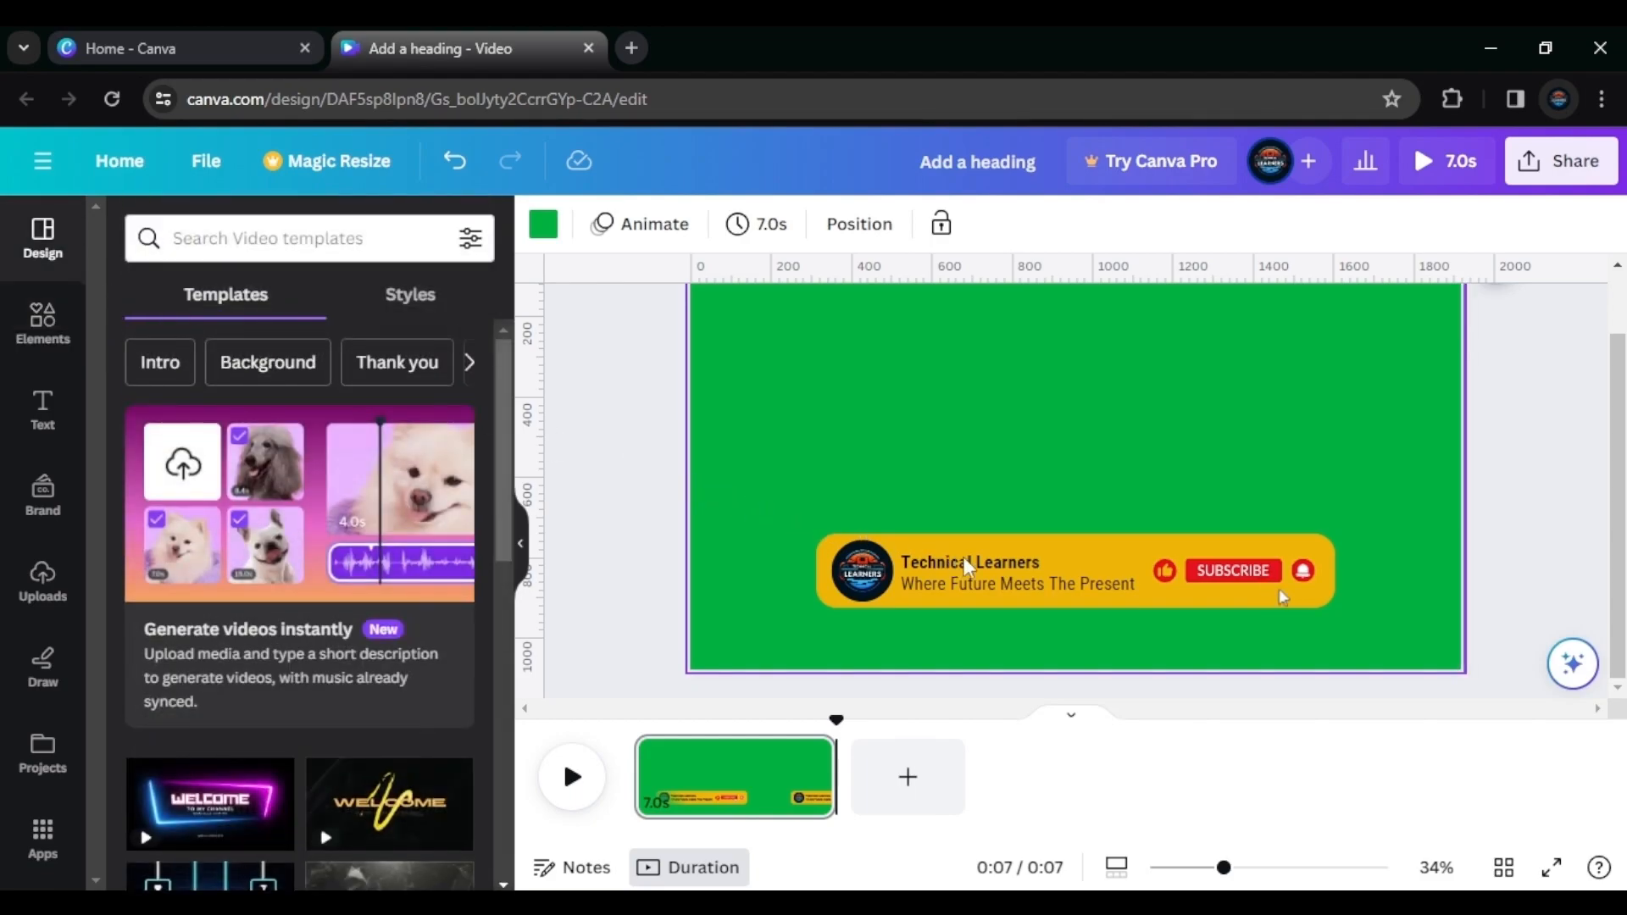
{"action": "scroll", "coordinate": [1041, 547], "scroll_direction": "down", "scroll_amount": 3}
{"action": "scroll", "coordinate": [1090, 521], "scroll_direction": "up", "scroll_amount": 1}
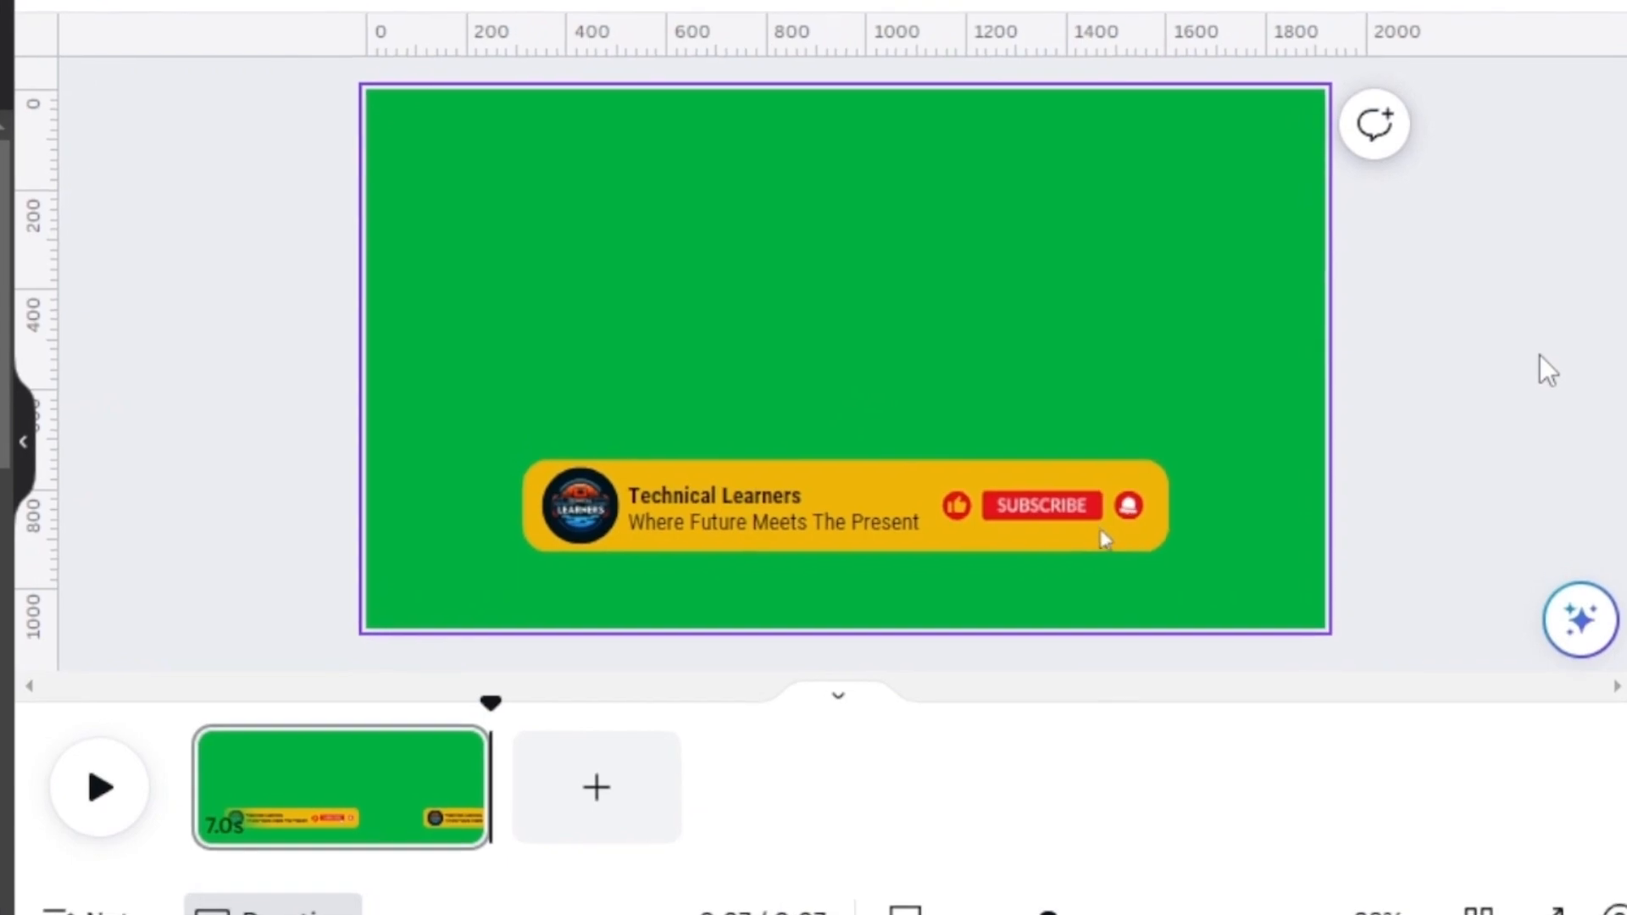
{"action": "left_click_drag", "start_coordinate": [492, 706], "coordinate": [119, 745]}
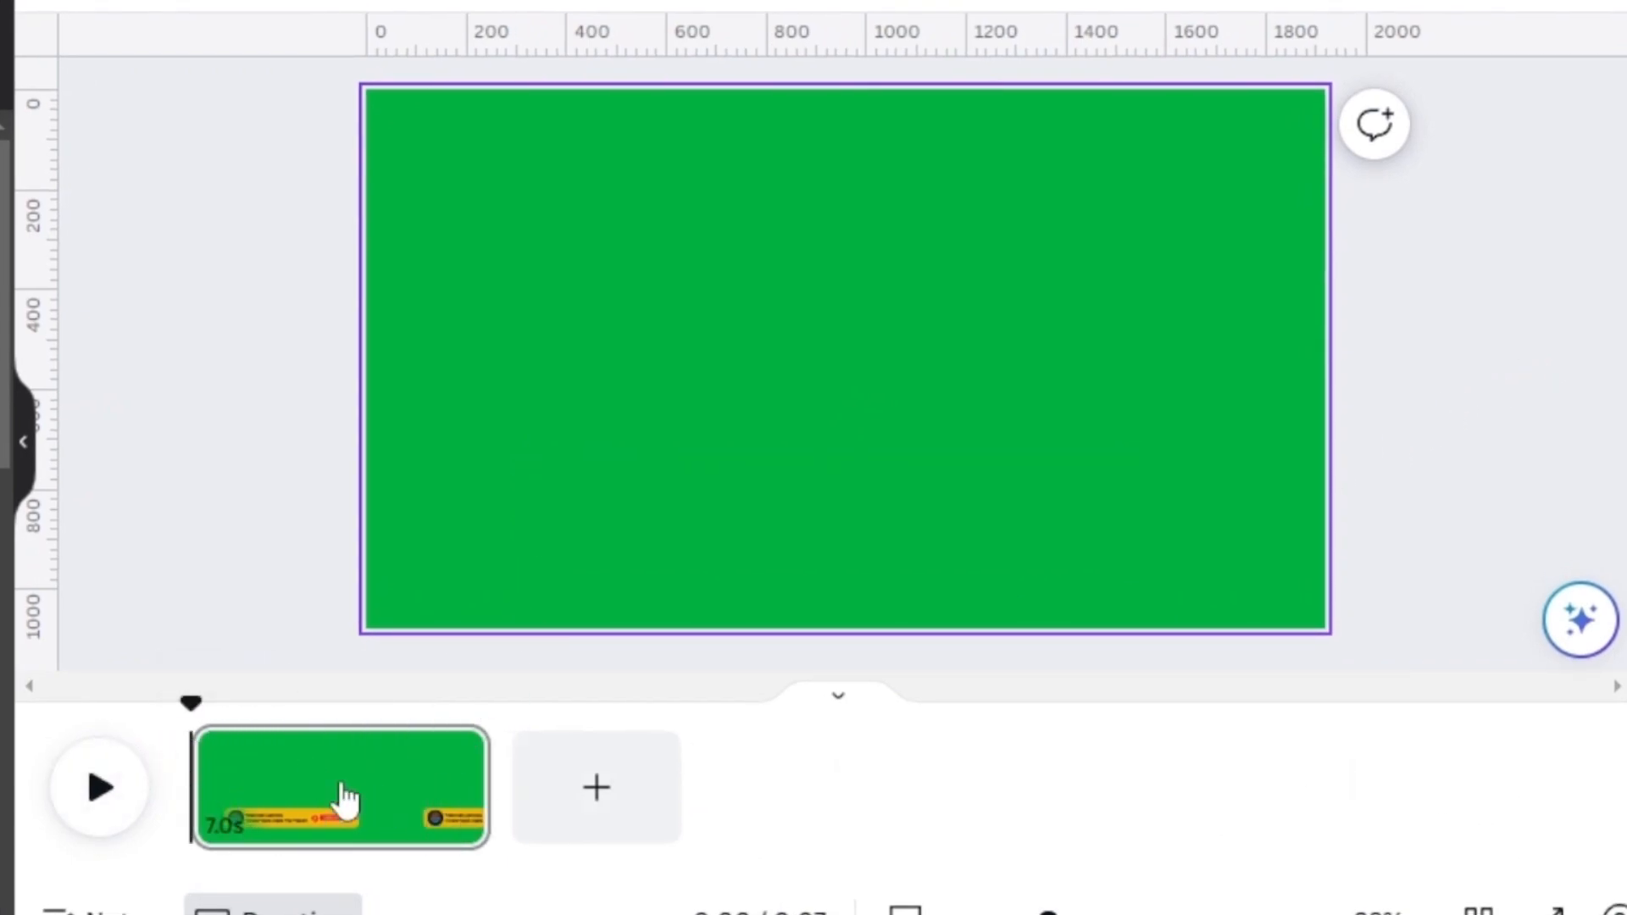
{"action": "left_click", "coordinate": [89, 805]}
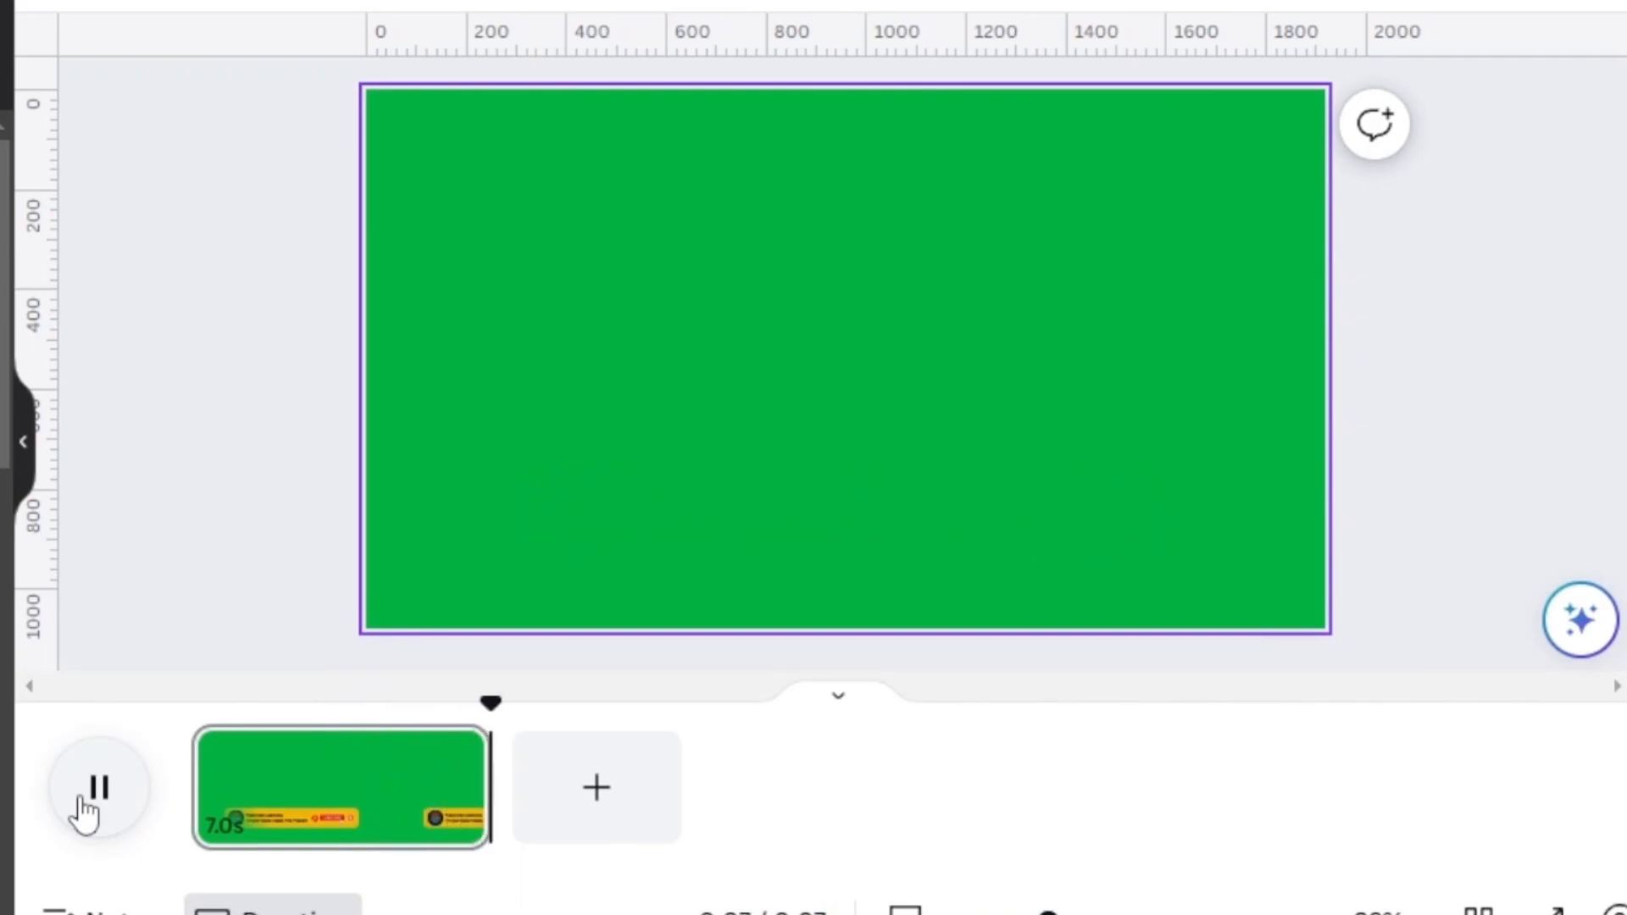
{"action": "left_click", "coordinate": [100, 810]}
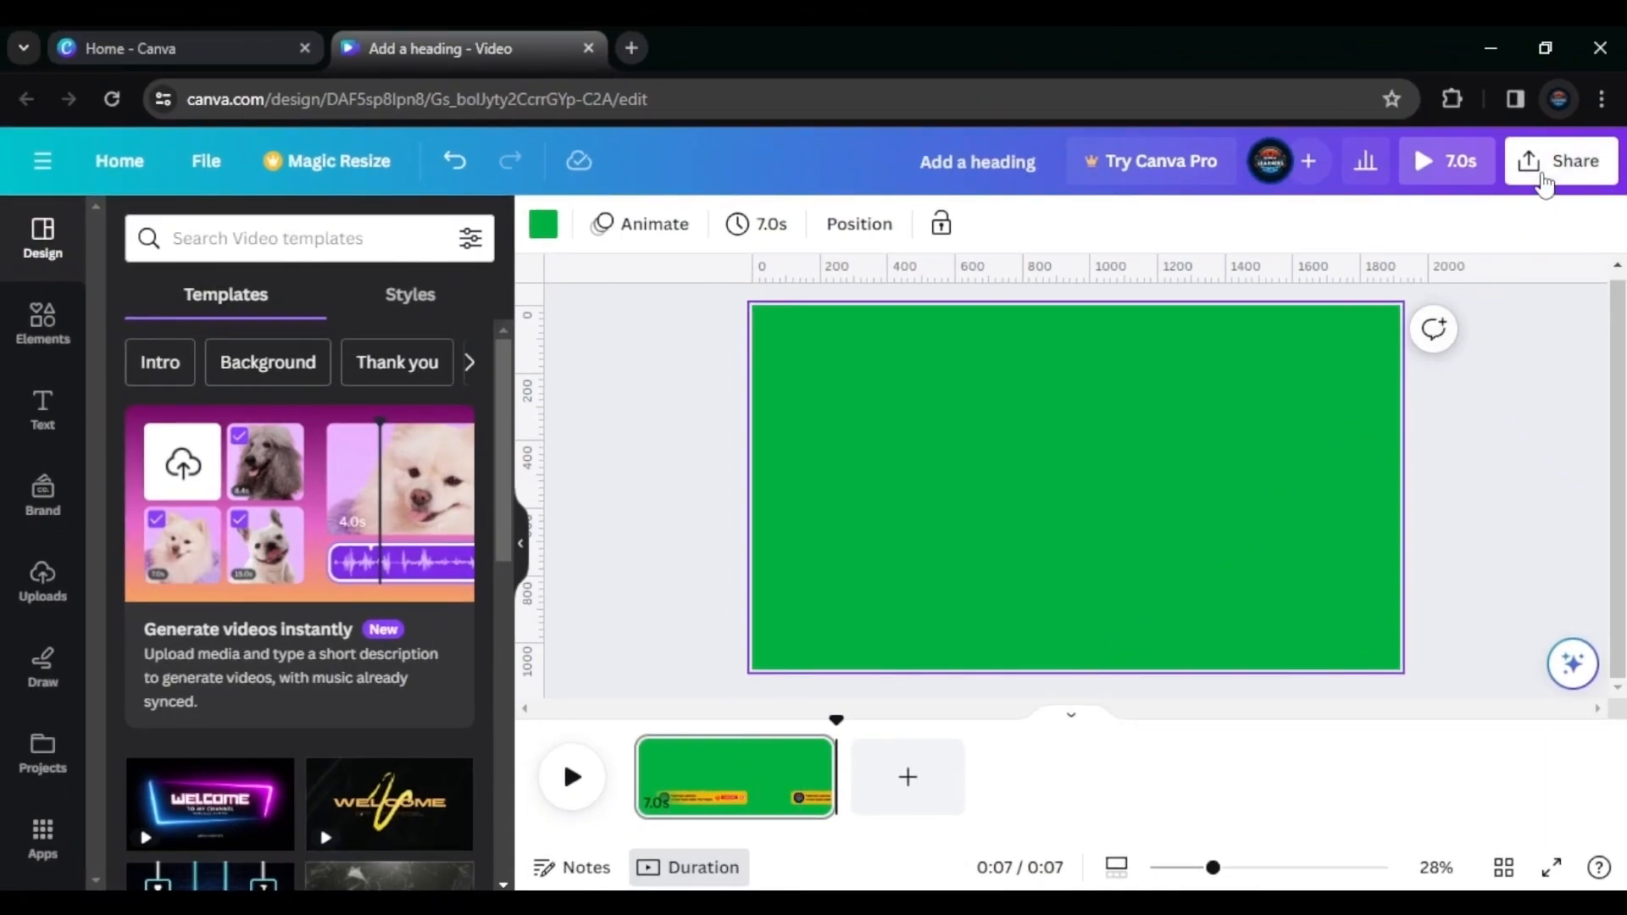
Download the finished design as an MP4 video at 1080p (HD) quality
{"action": "left_click", "coordinate": [1543, 179]}
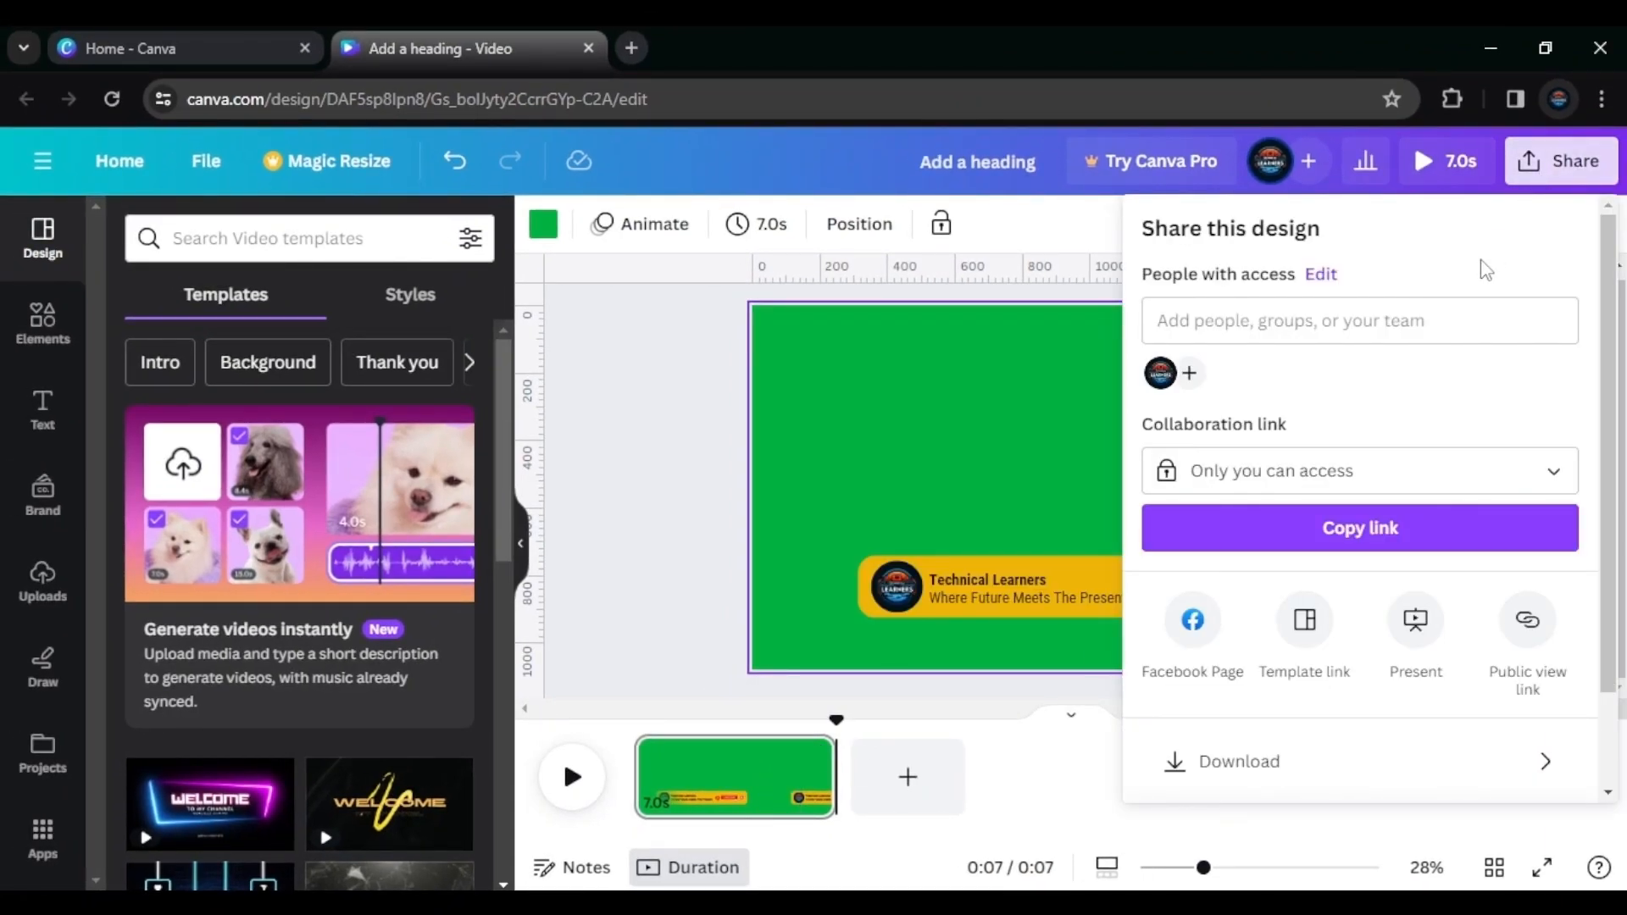
{"action": "left_click", "coordinate": [1264, 776]}
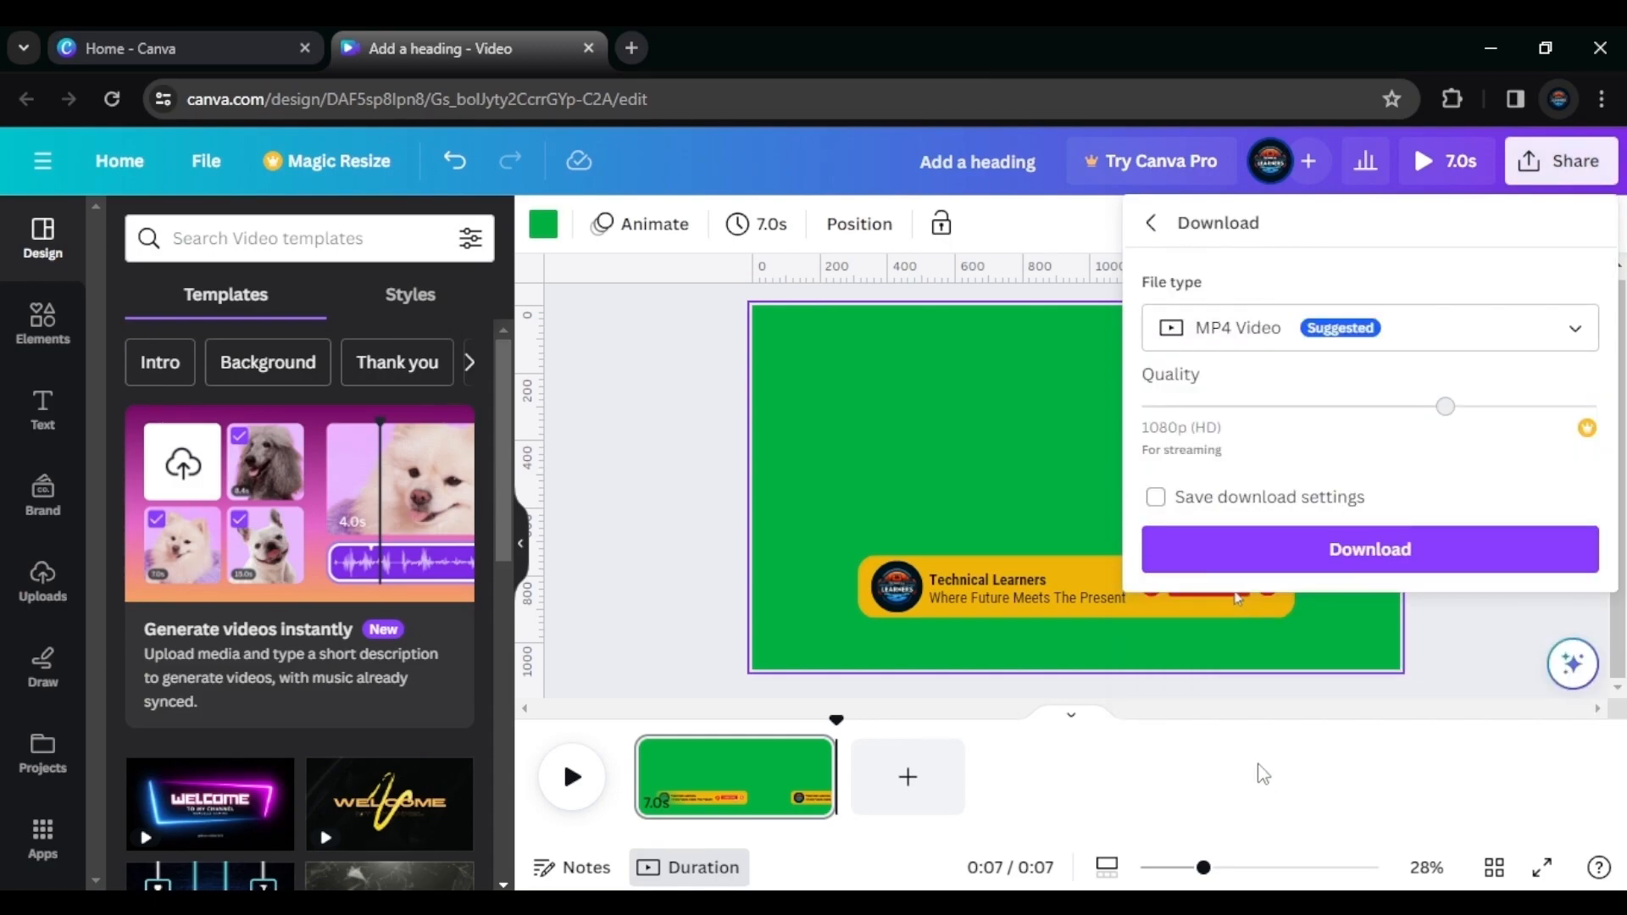
{"action": "left_click", "coordinate": [1276, 563]}
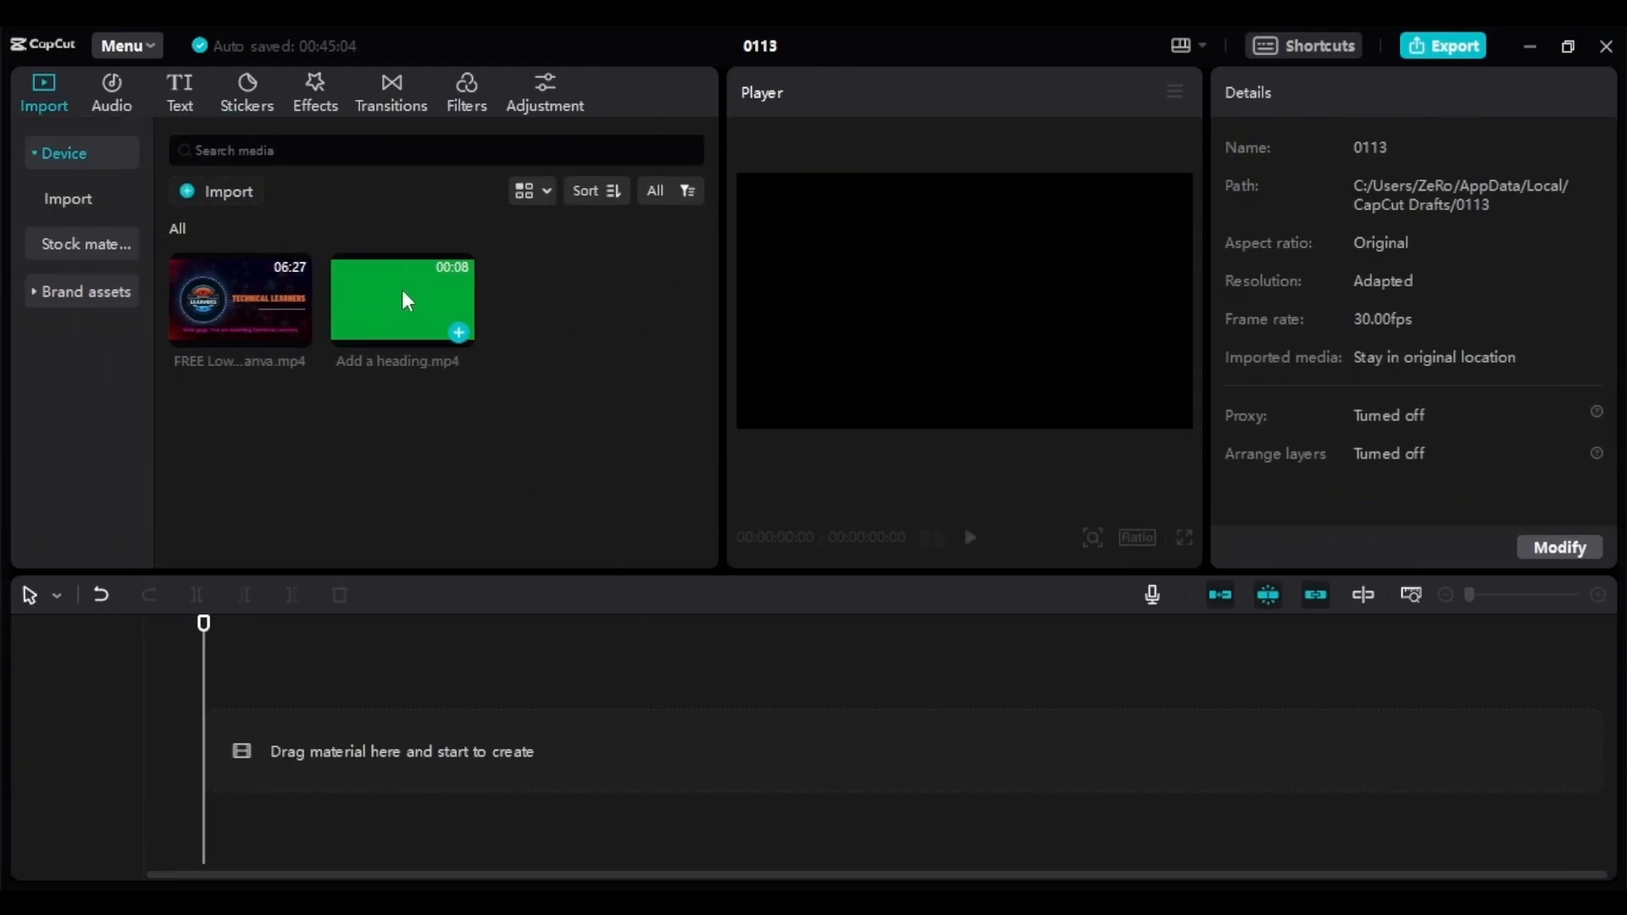
Switch to CapCut, place Add a heading.mp4 at the start of the timeline and open the favorite sound effects
{"action": "left_click_drag", "start_coordinate": [425, 385], "coordinate": [205, 755]}
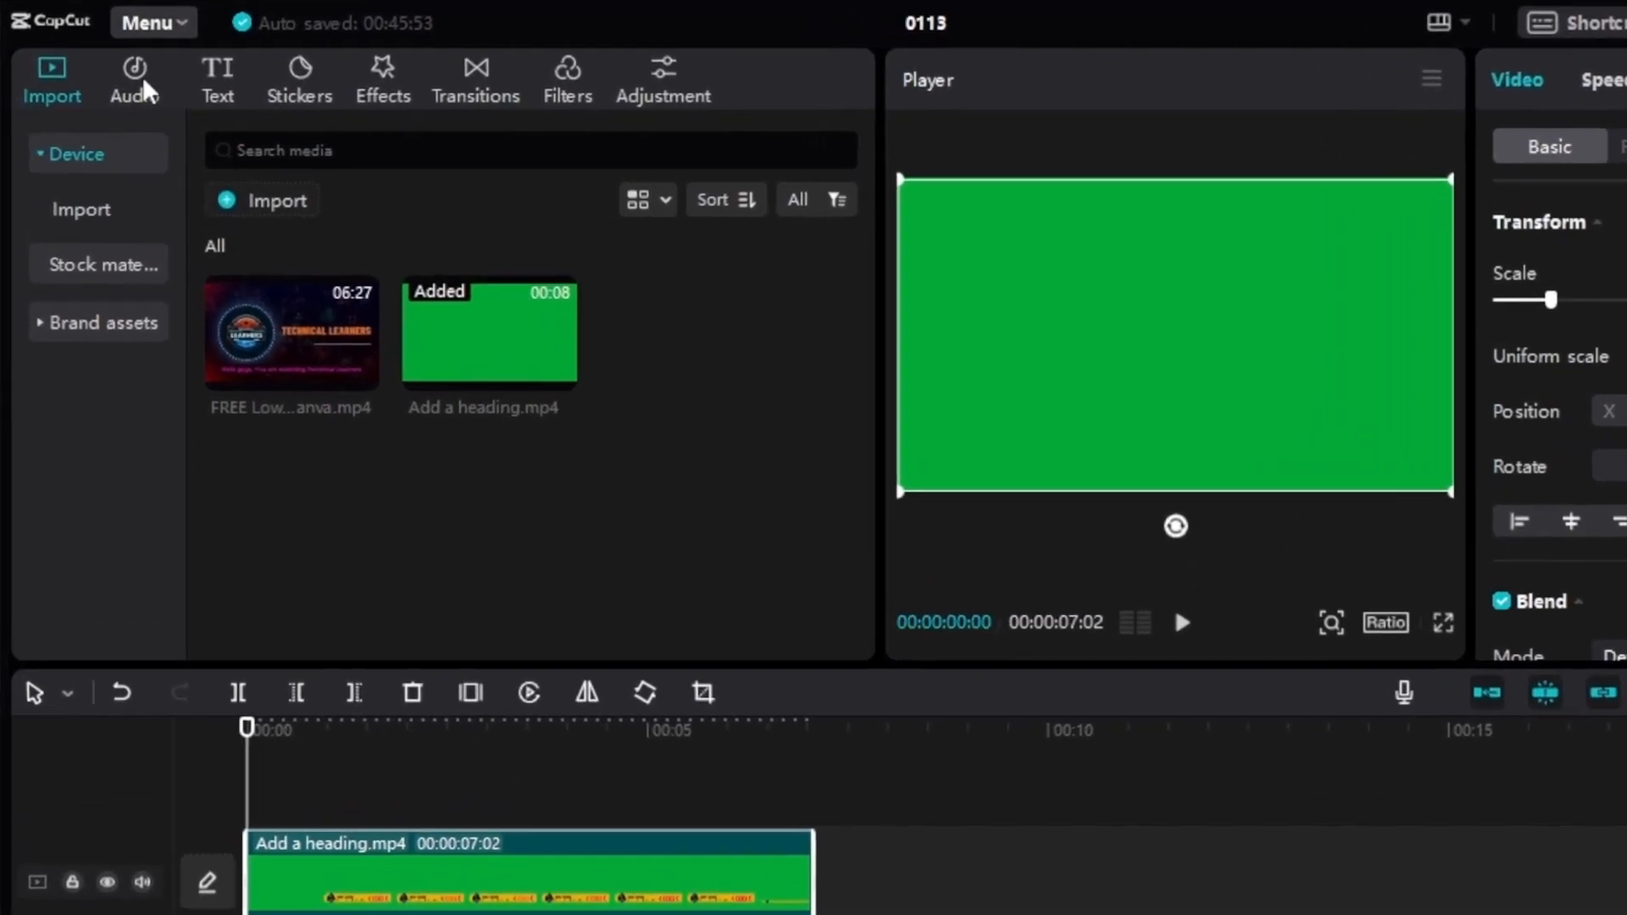
{"action": "left_click", "coordinate": [136, 83]}
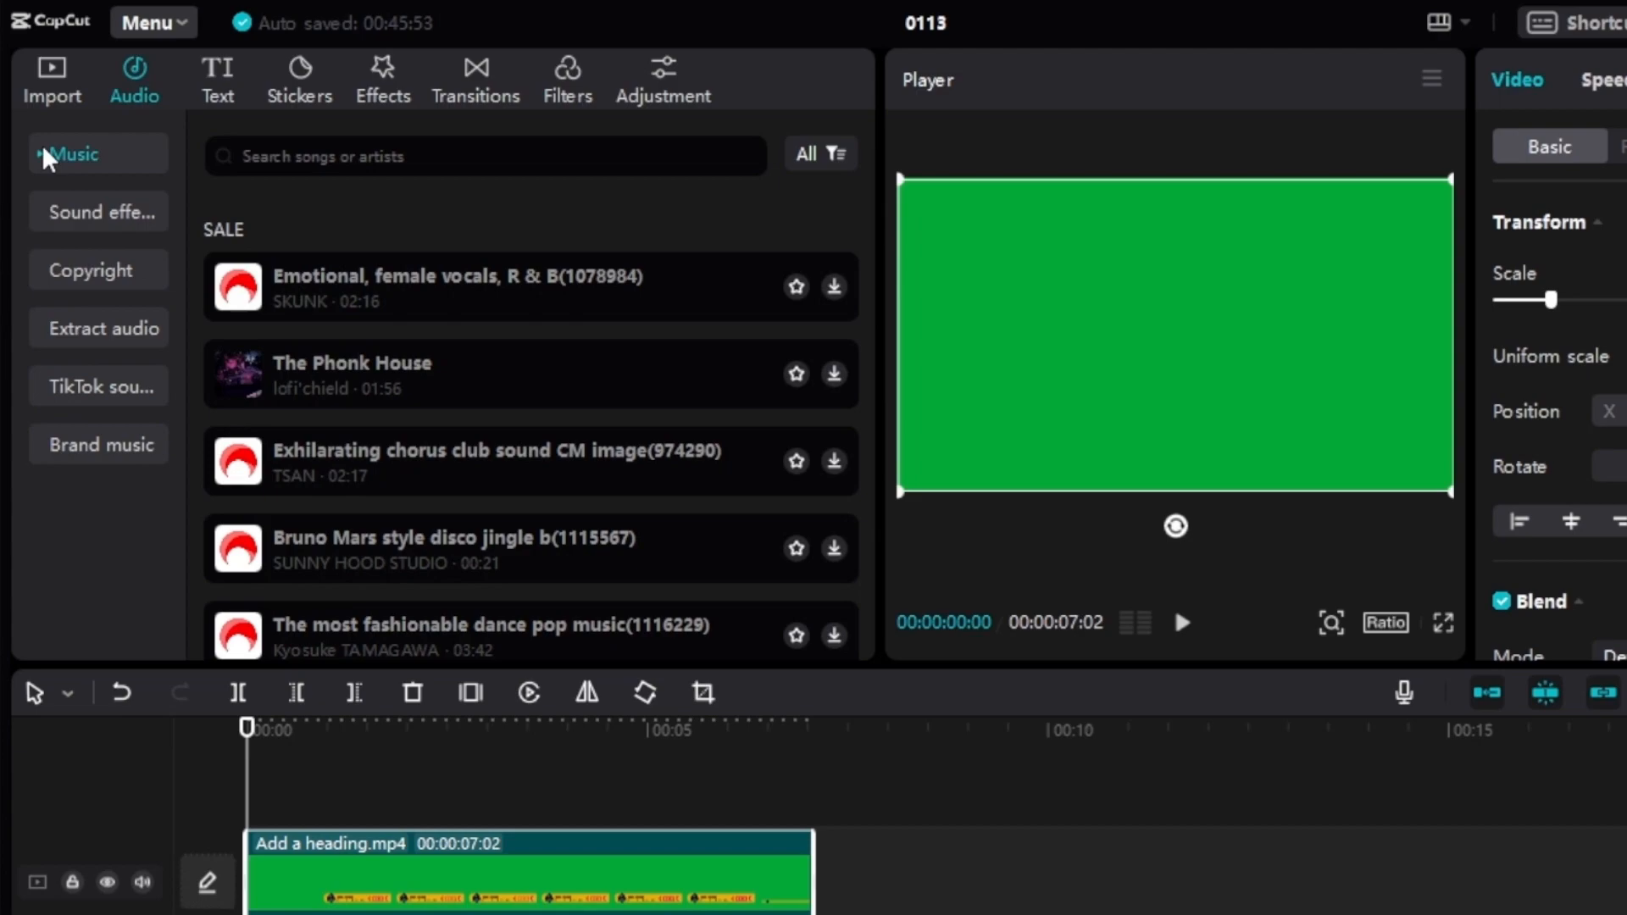
{"action": "left_click", "coordinate": [84, 219]}
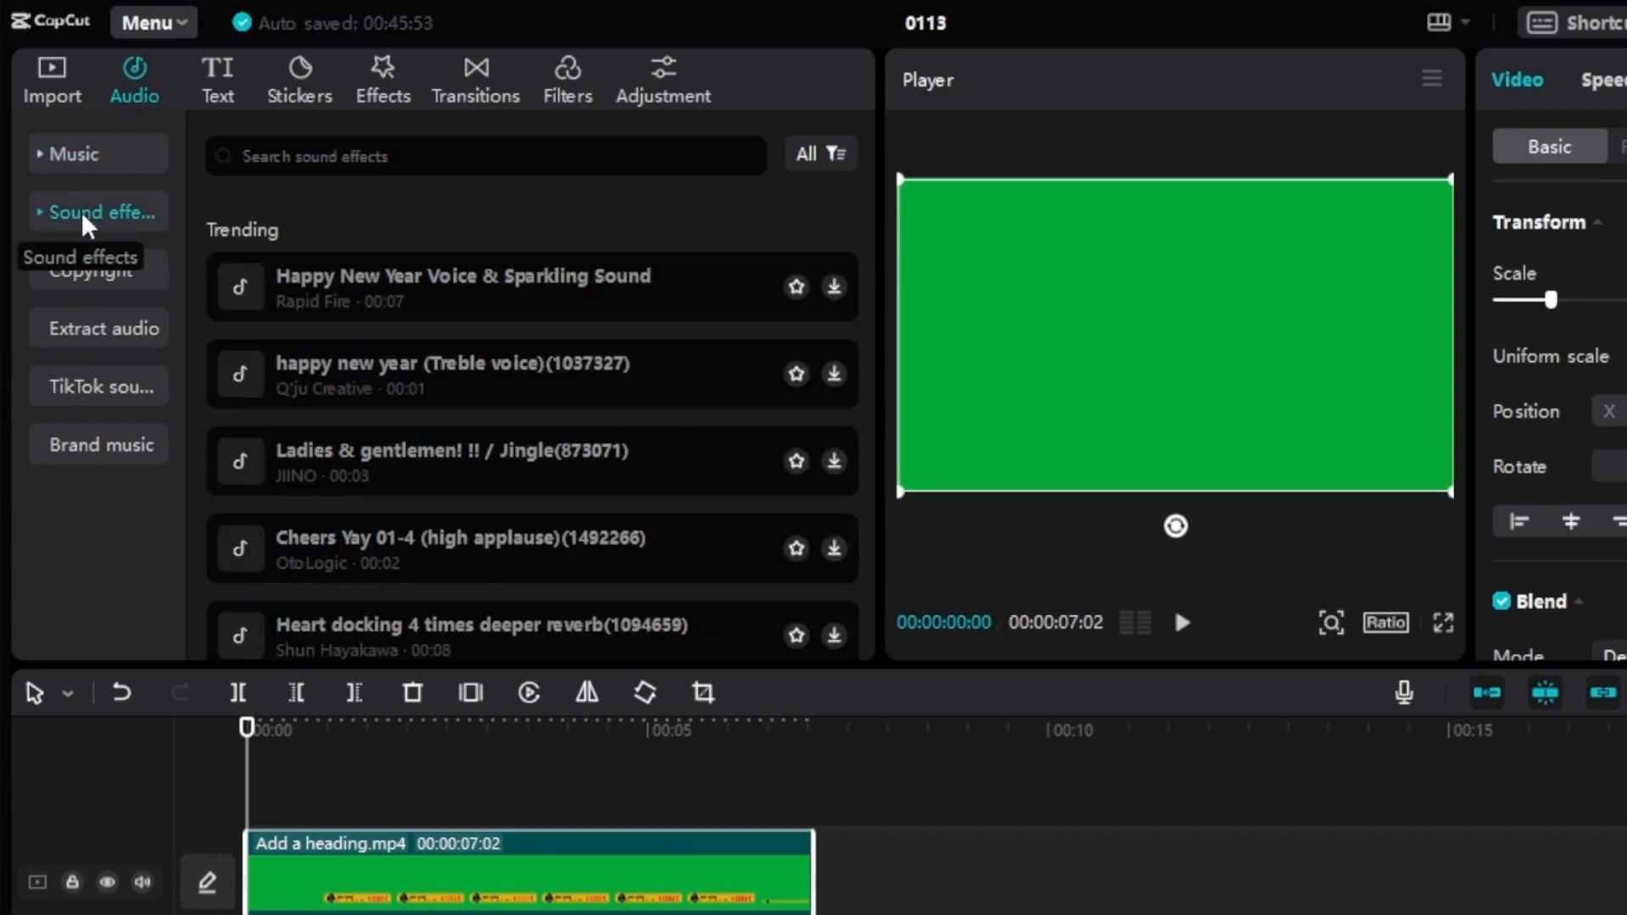
{"action": "left_click", "coordinate": [43, 214]}
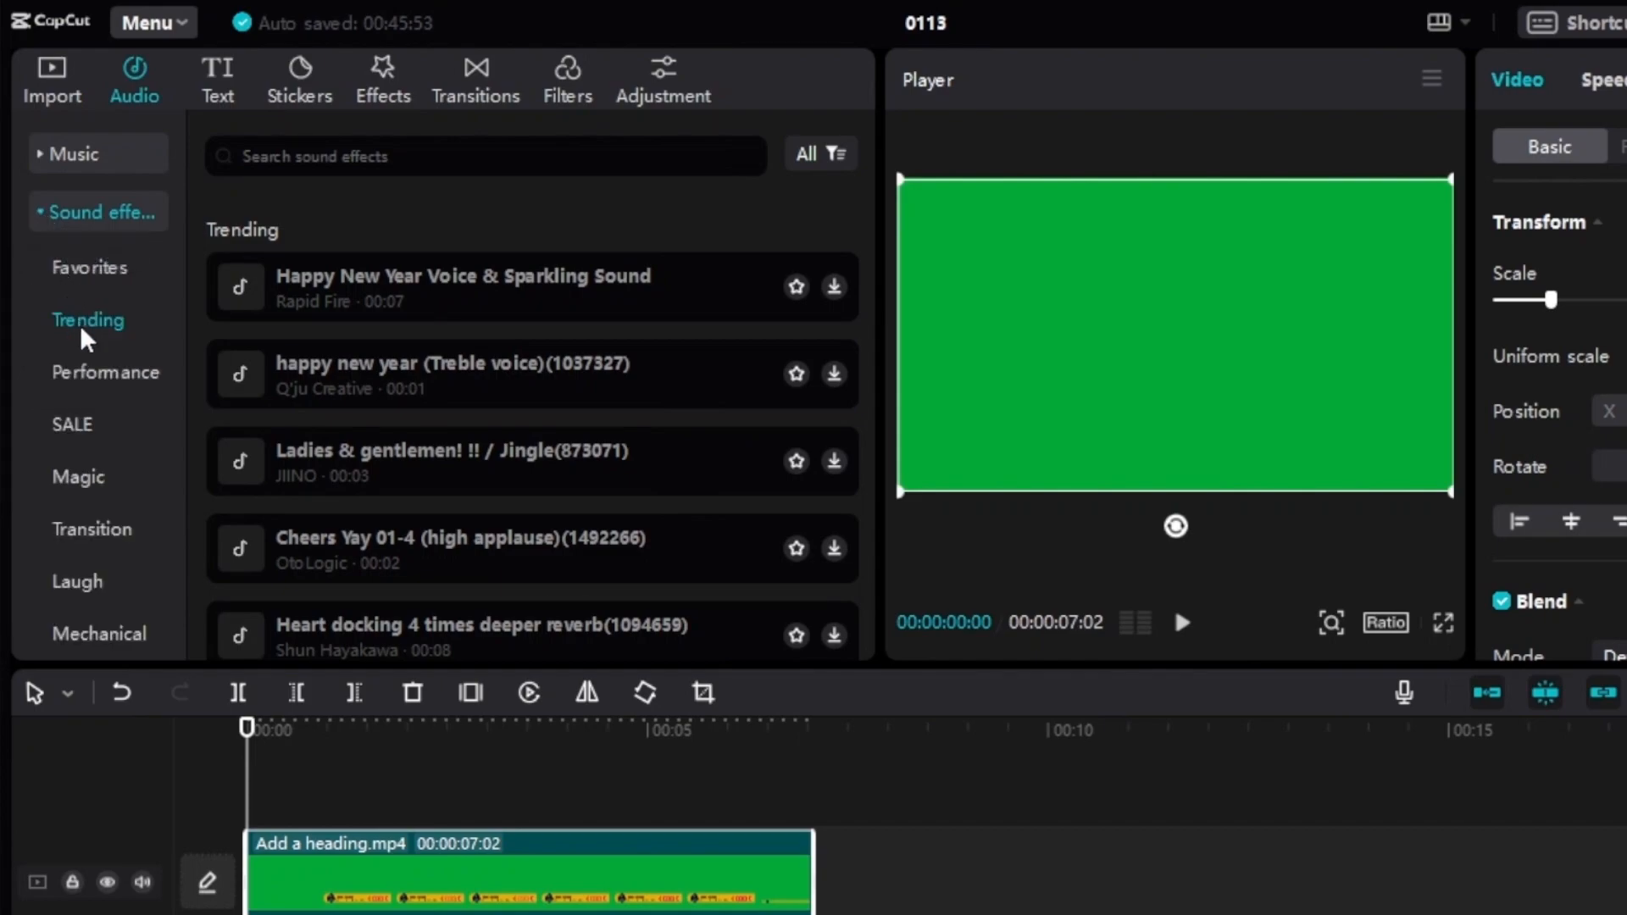
{"action": "left_click", "coordinate": [103, 283]}
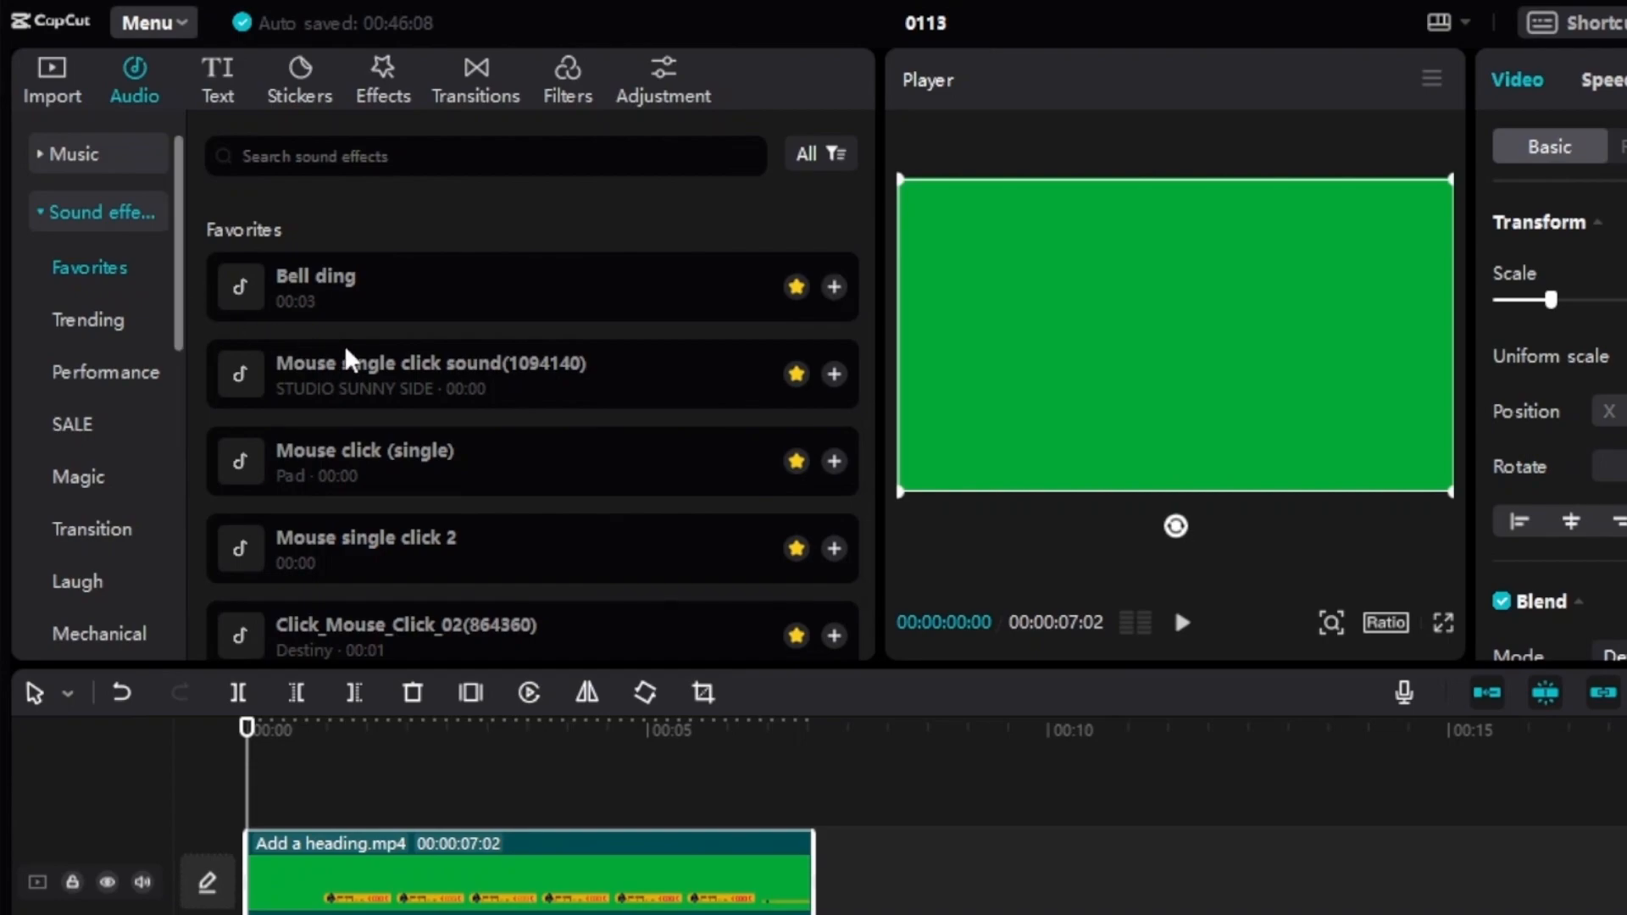
Add the Deep woosh sound effect on an audio track below the video, about 0.5 seconds in
{"action": "scroll", "coordinate": [424, 390], "scroll_direction": "down", "scroll_amount": 2}
{"action": "scroll", "coordinate": [424, 407], "scroll_direction": "down", "scroll_amount": 2}
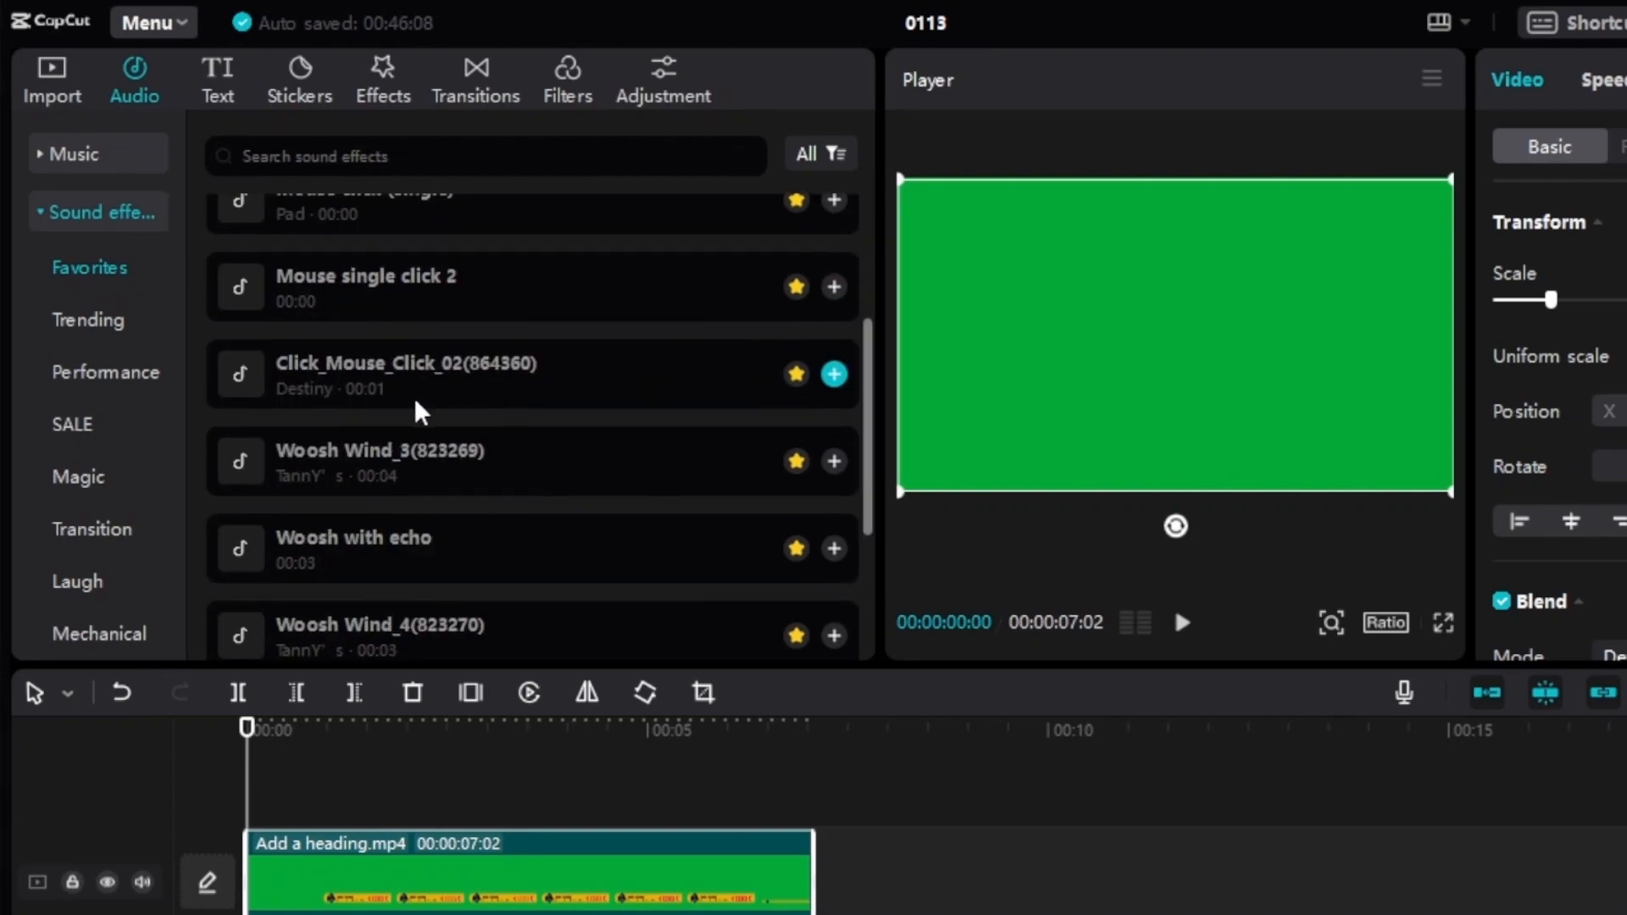
{"action": "scroll", "coordinate": [404, 436], "scroll_direction": "down", "scroll_amount": 2}
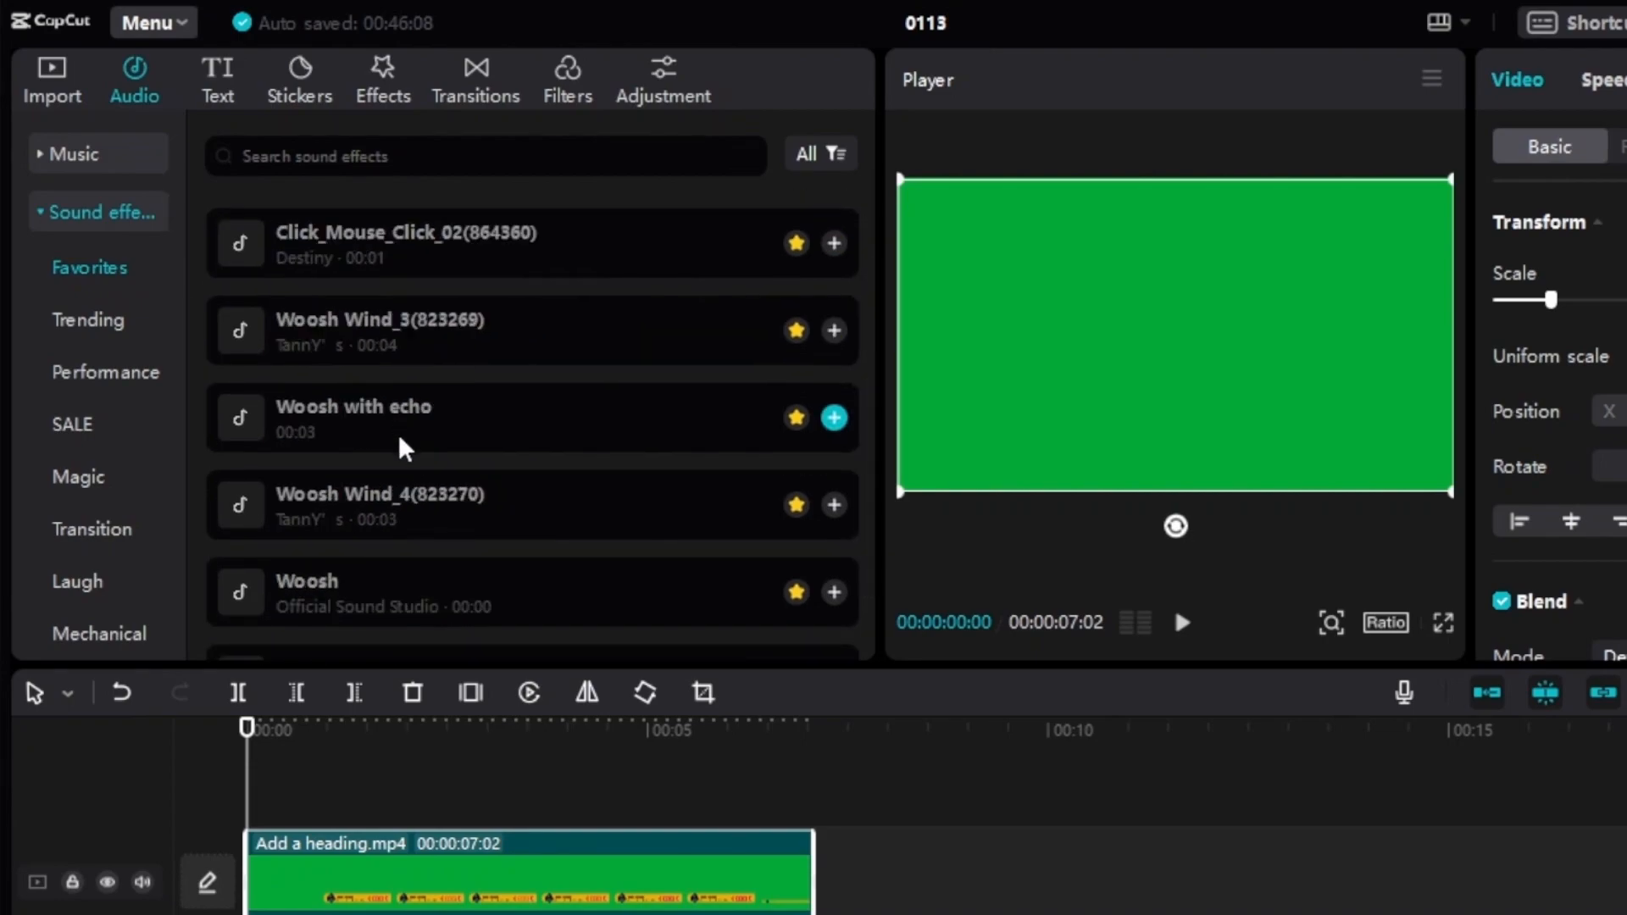
{"action": "scroll", "coordinate": [404, 435], "scroll_direction": "down", "scroll_amount": 2}
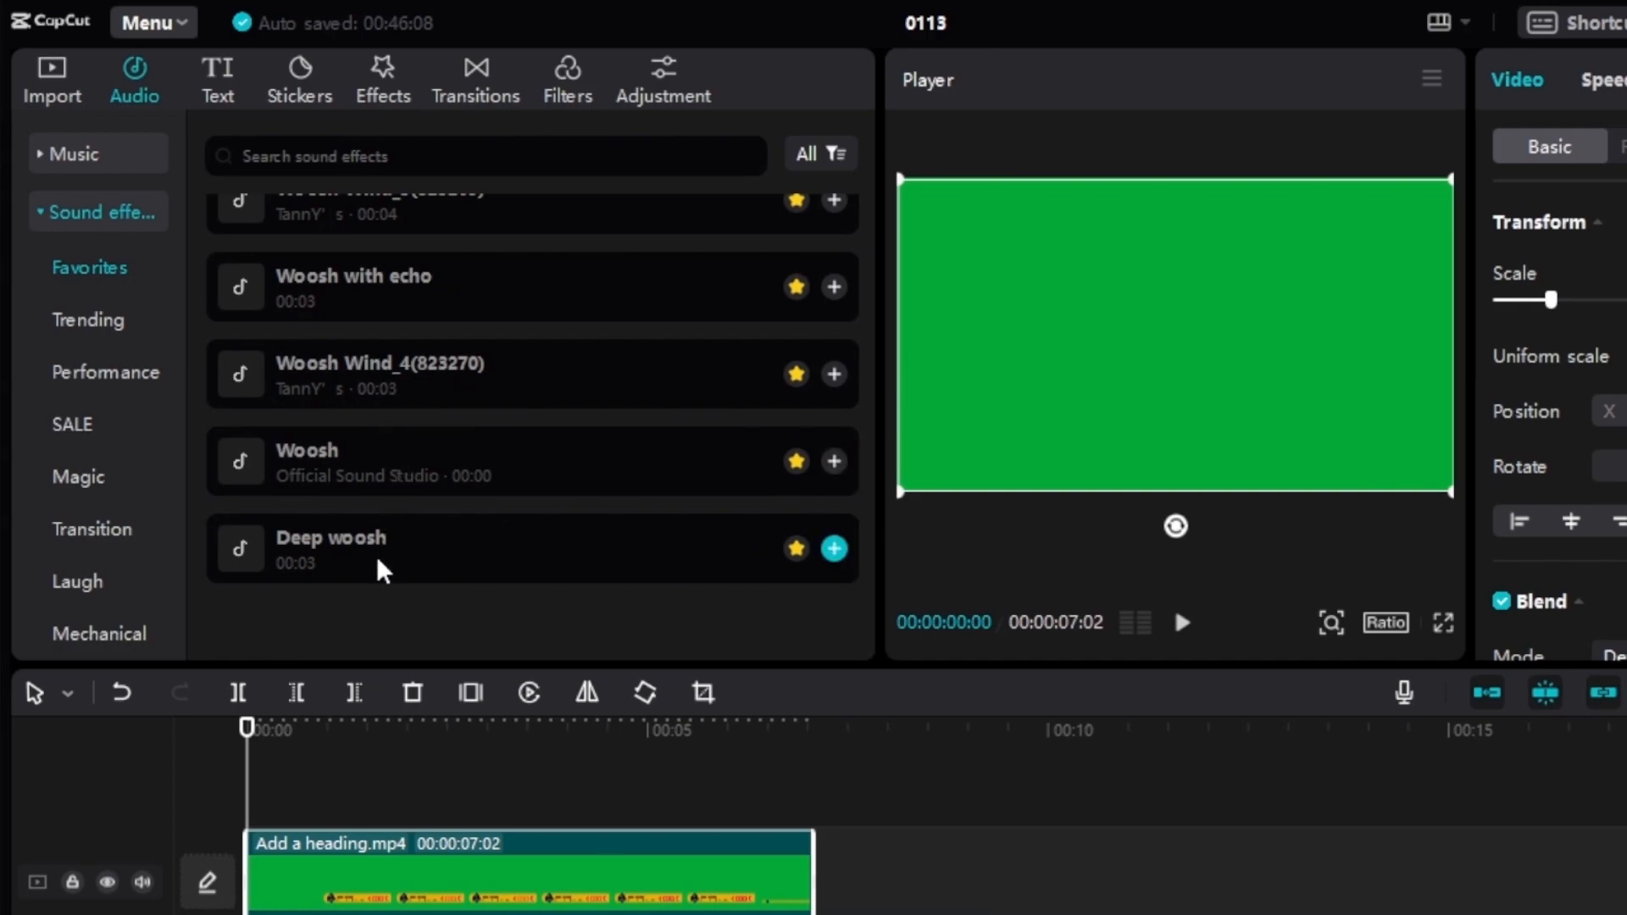
{"action": "left_click_drag", "start_coordinate": [383, 570], "coordinate": [397, 683]}
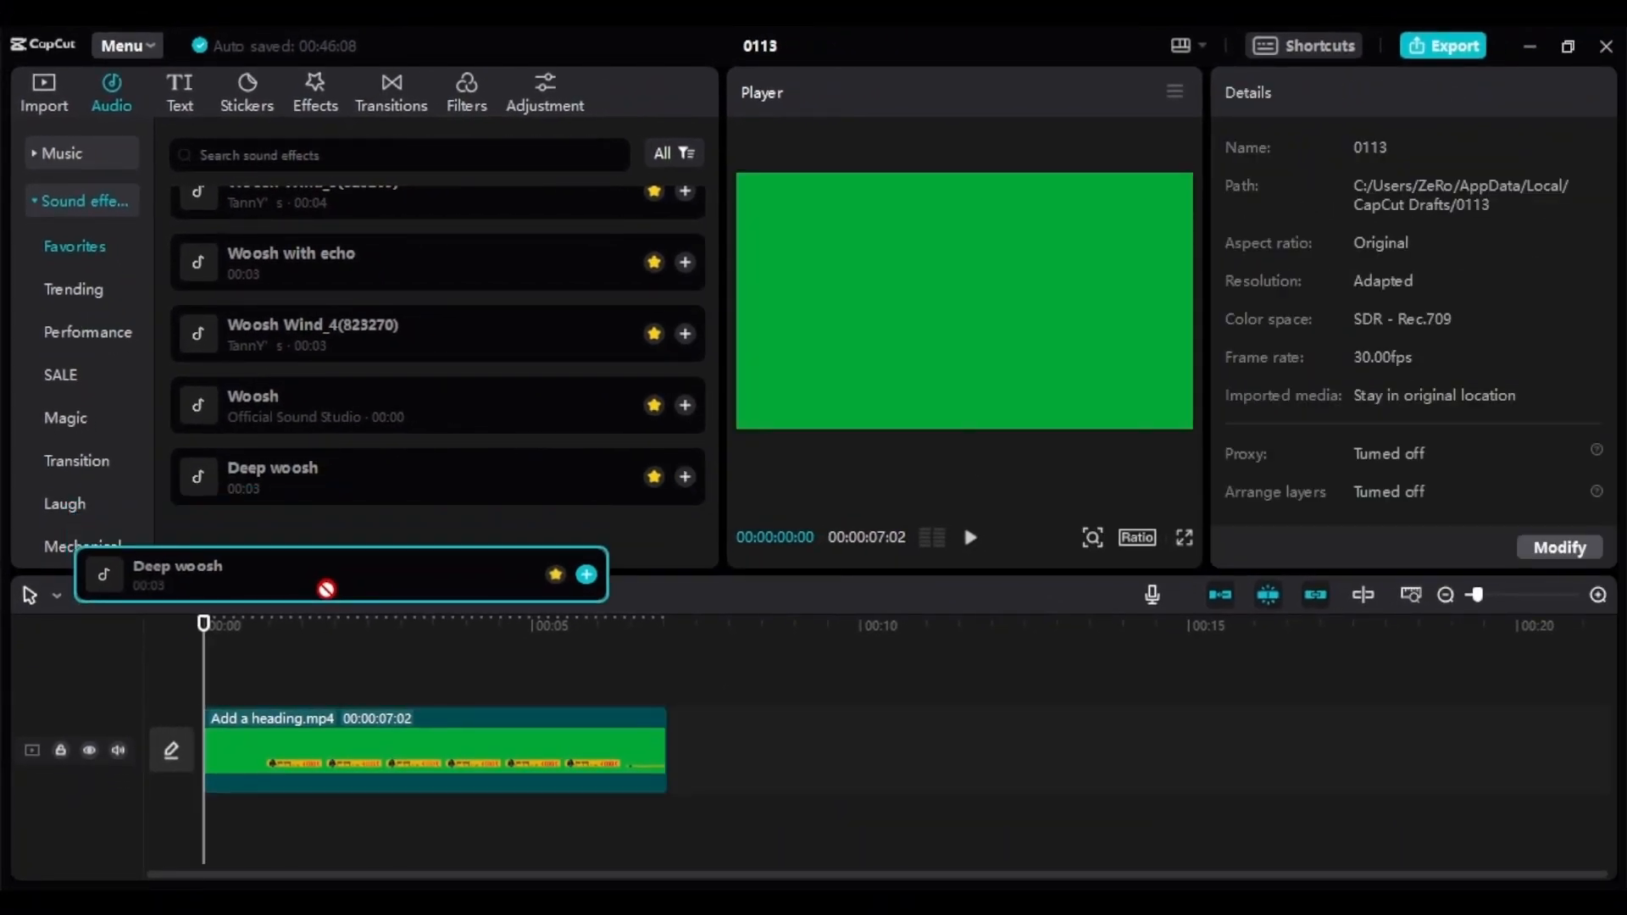
{"action": "left_click_drag", "start_coordinate": [326, 588], "coordinate": [240, 842]}
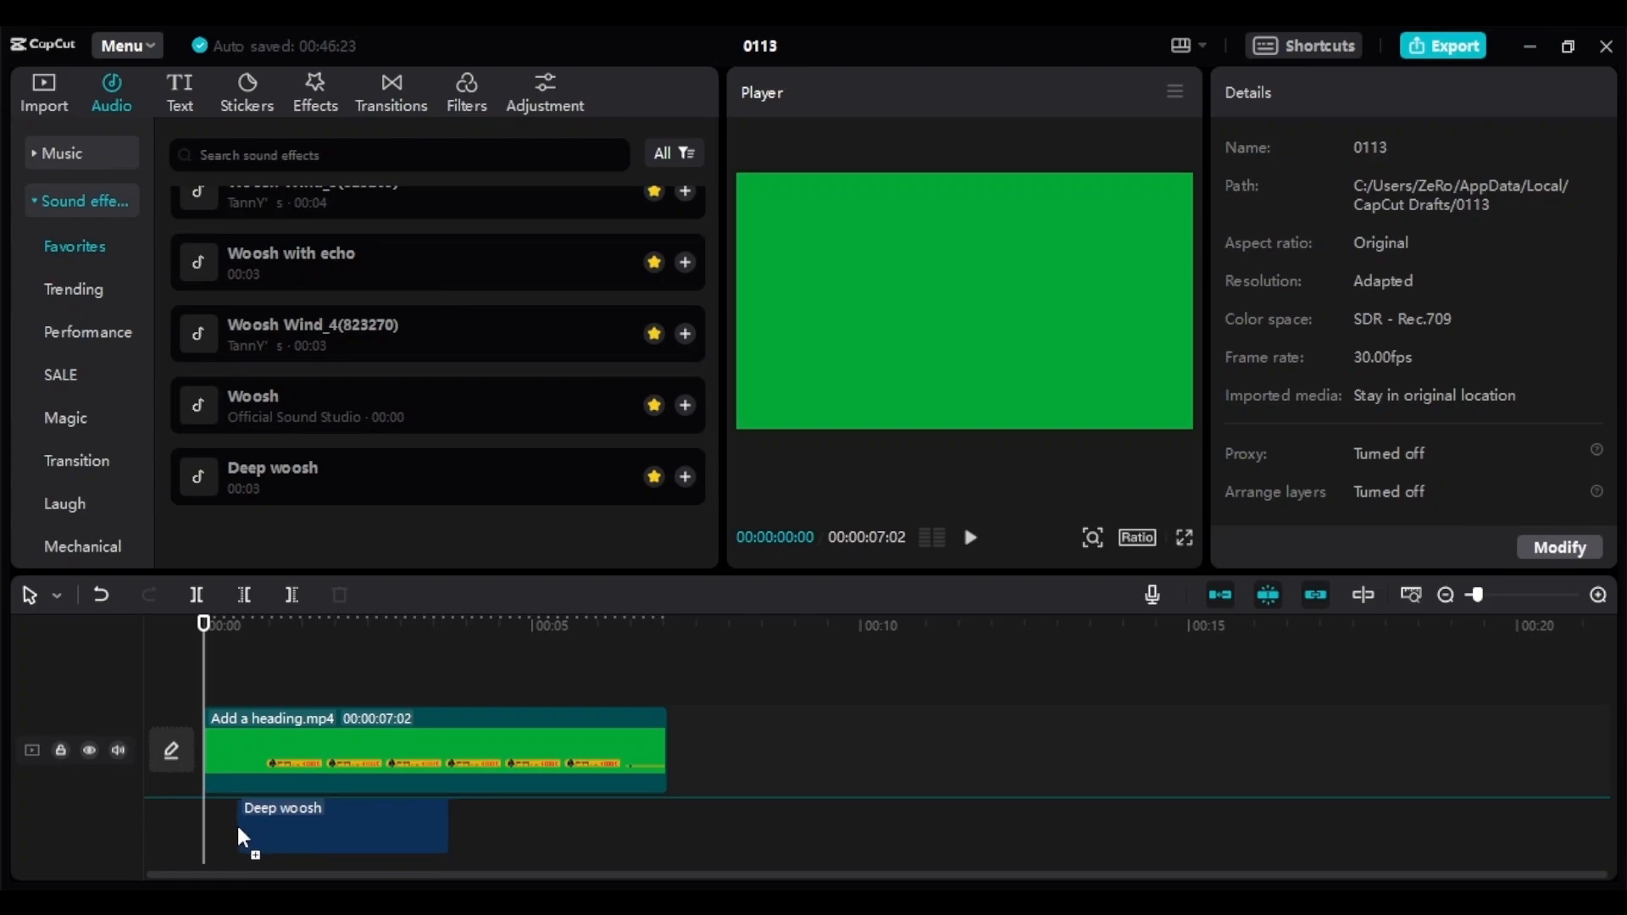
Turn off the main track magnet, move the video clip to about 2 seconds and start Deep woosh slightly before it
{"action": "left_click_drag", "start_coordinate": [409, 760], "coordinate": [410, 822]}
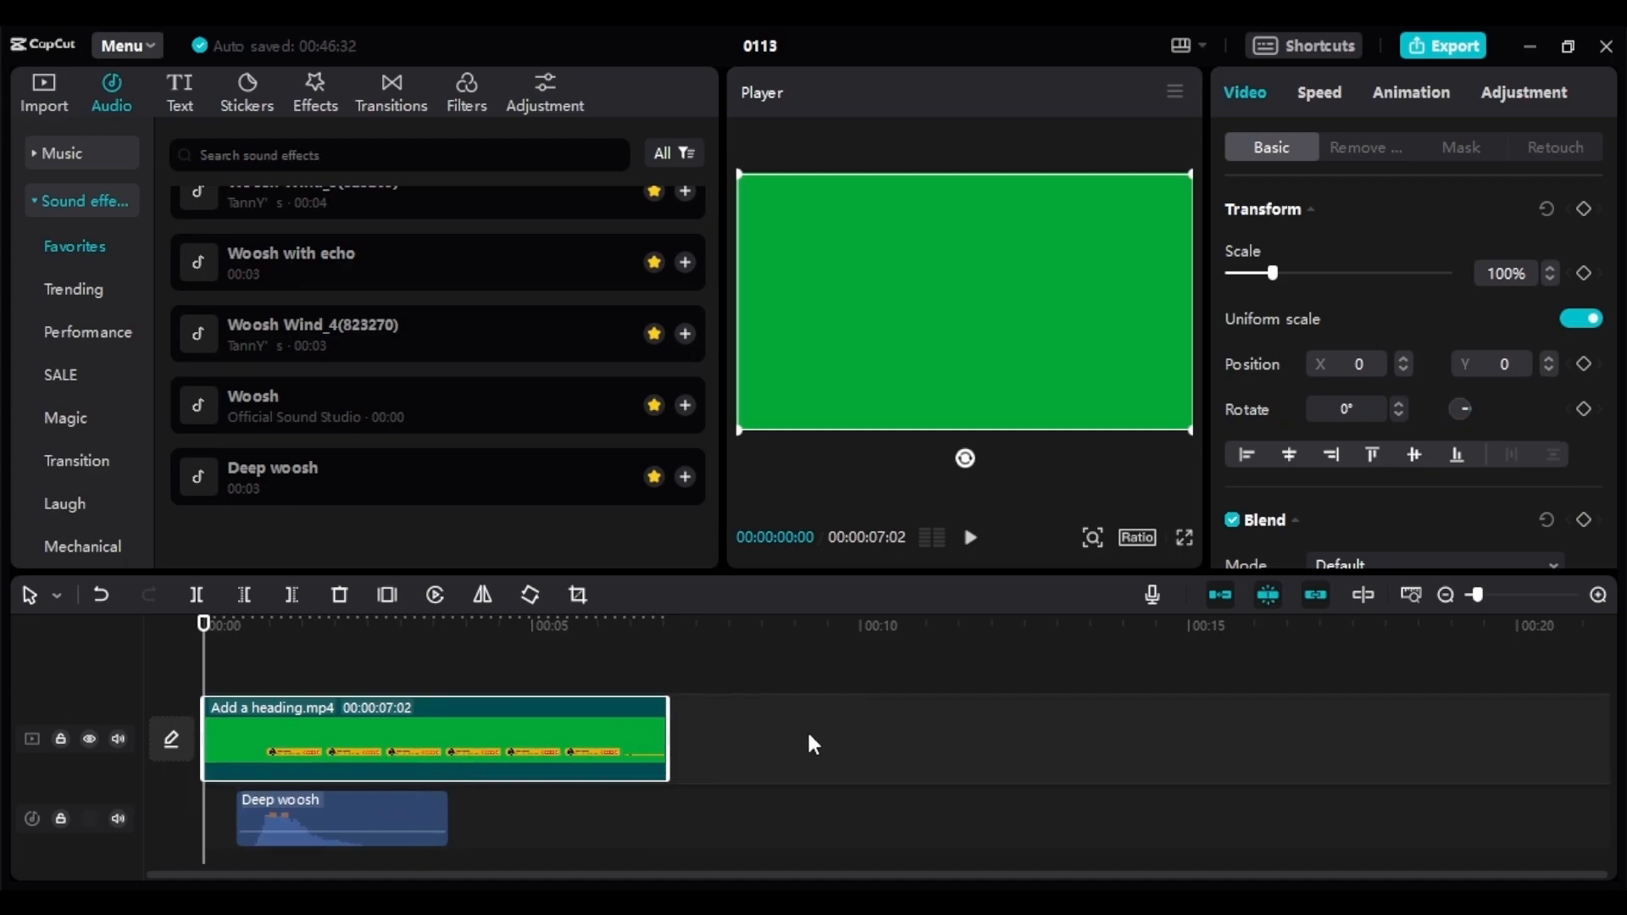
{"action": "left_click", "coordinate": [1220, 595]}
{"action": "left_click_drag", "start_coordinate": [410, 727], "coordinate": [541, 741]}
{"action": "left_click_drag", "start_coordinate": [447, 832], "coordinate": [401, 837]}
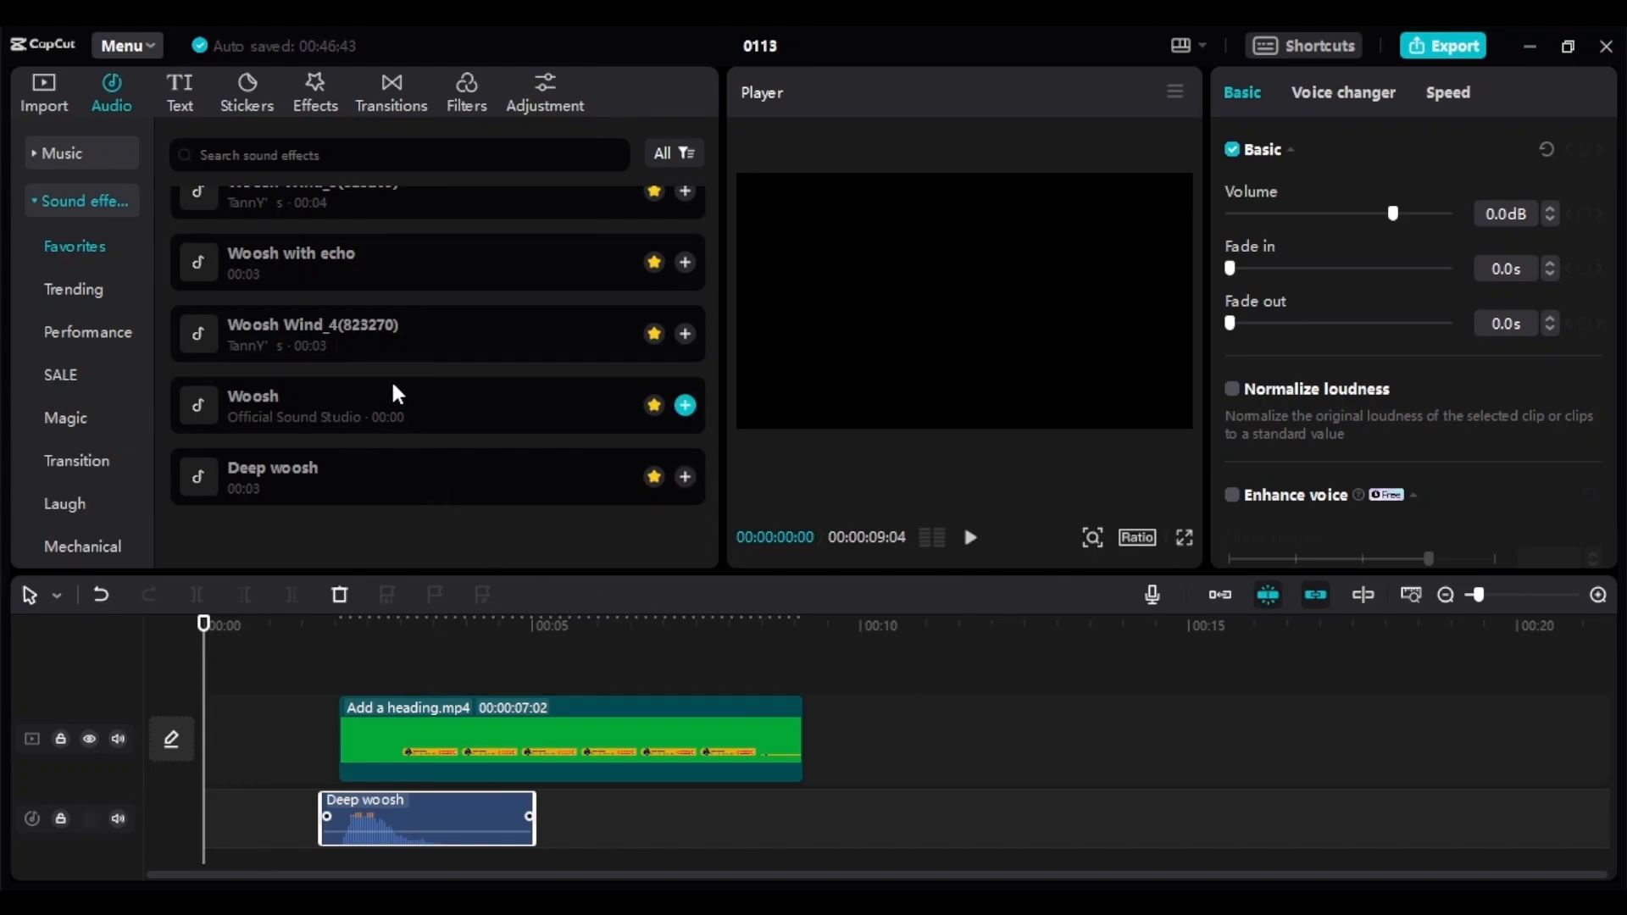
Add Mouse single click 2 at about 3.5 seconds on a second audio track, with Bell ding directly after it
{"action": "scroll", "coordinate": [394, 373], "scroll_direction": "up", "scroll_amount": 2}
{"action": "scroll", "coordinate": [395, 365], "scroll_direction": "up", "scroll_amount": 2}
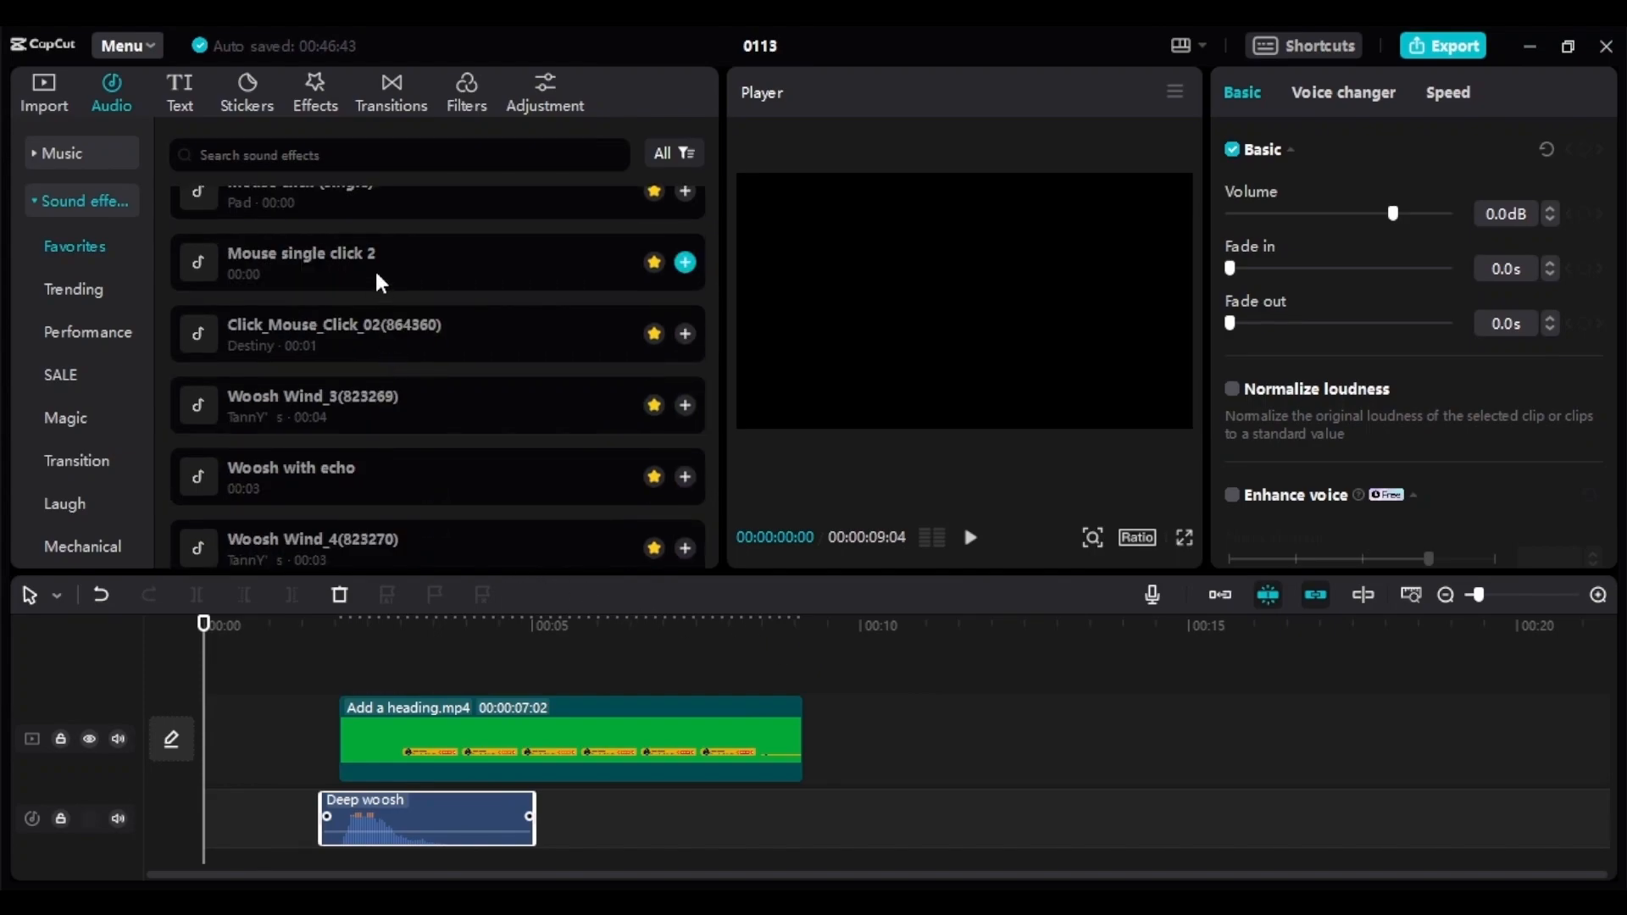
{"action": "left_click_drag", "start_coordinate": [381, 284], "coordinate": [449, 847]}
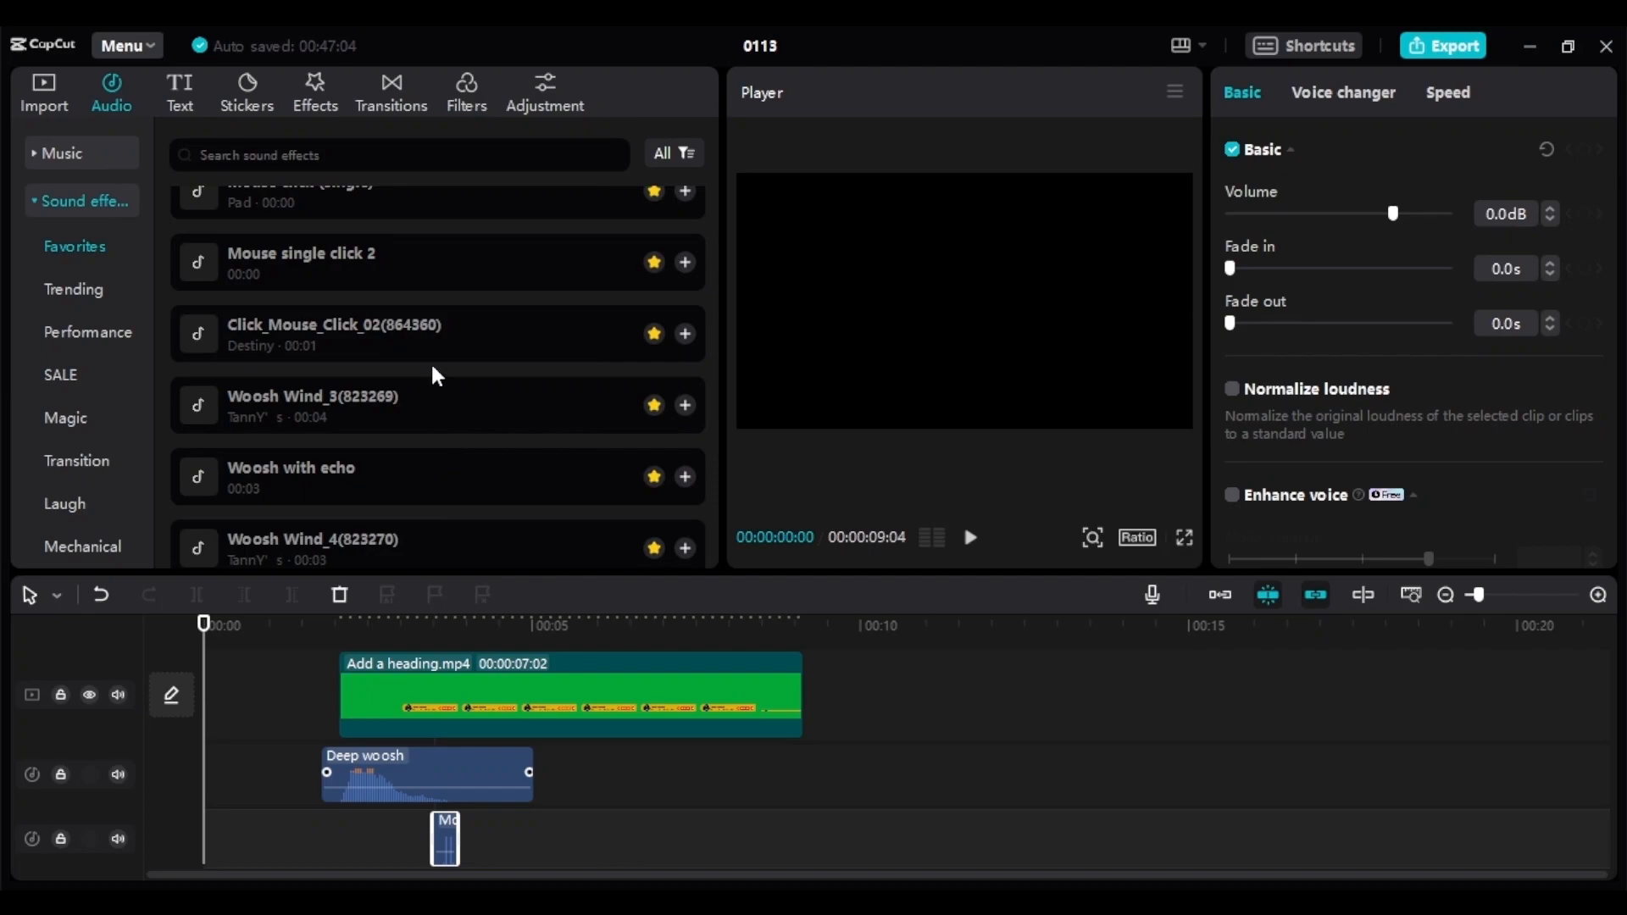
{"action": "scroll", "coordinate": [438, 375], "scroll_direction": "up", "scroll_amount": 3}
{"action": "left_click_drag", "start_coordinate": [386, 279], "coordinate": [512, 854]}
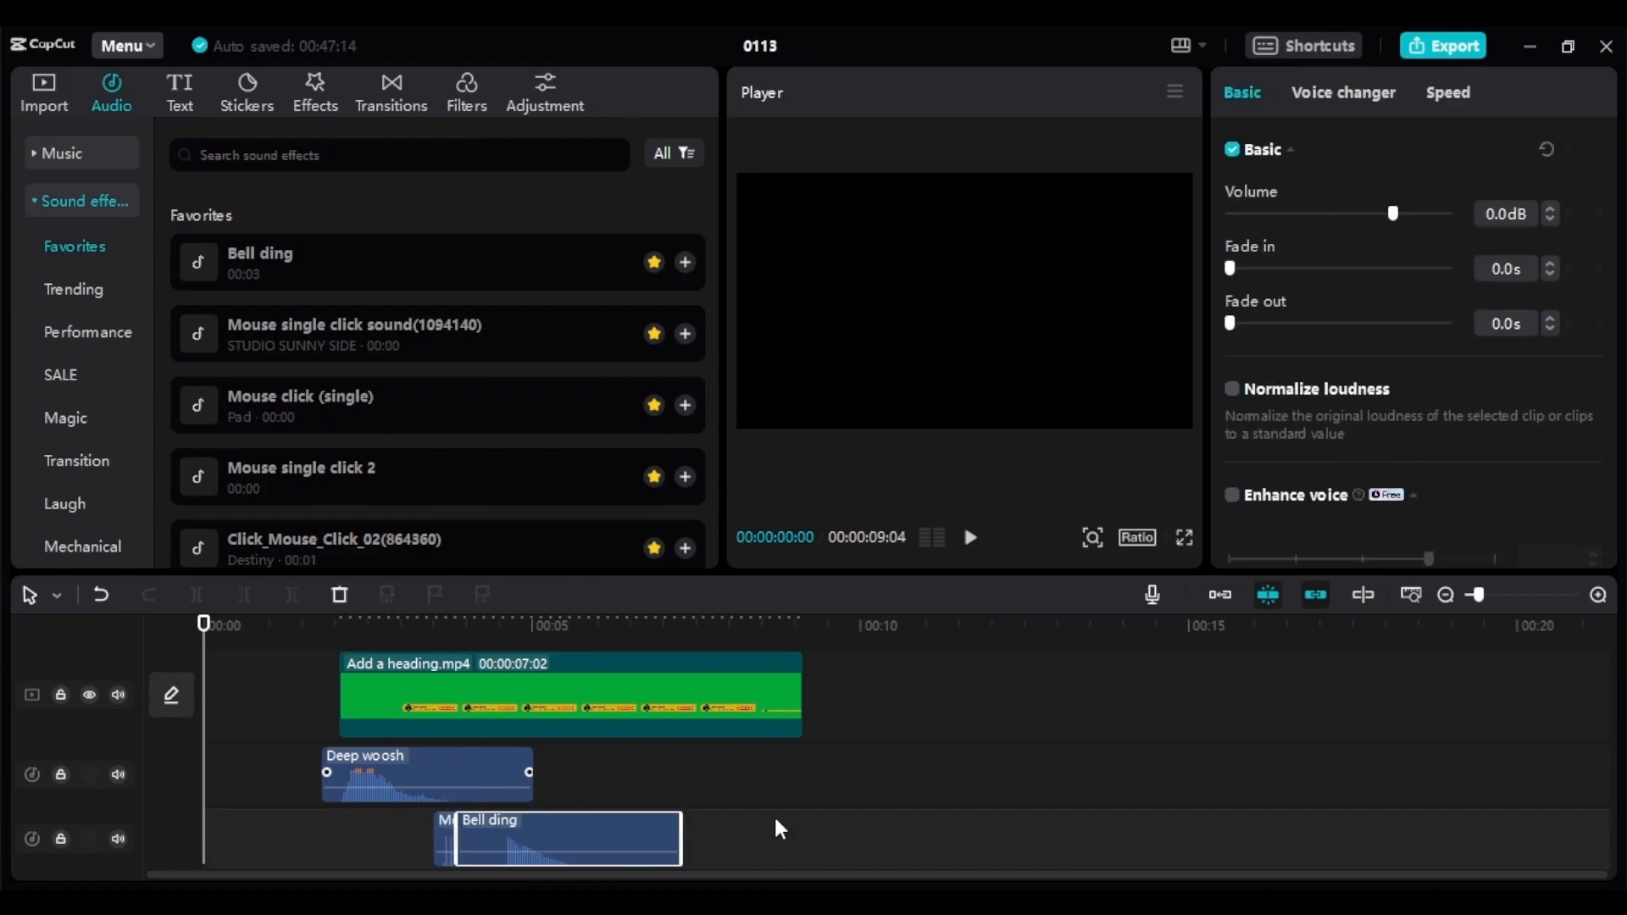
{"action": "scroll", "coordinate": [654, 757], "scroll_direction": "up", "scroll_amount": 1}
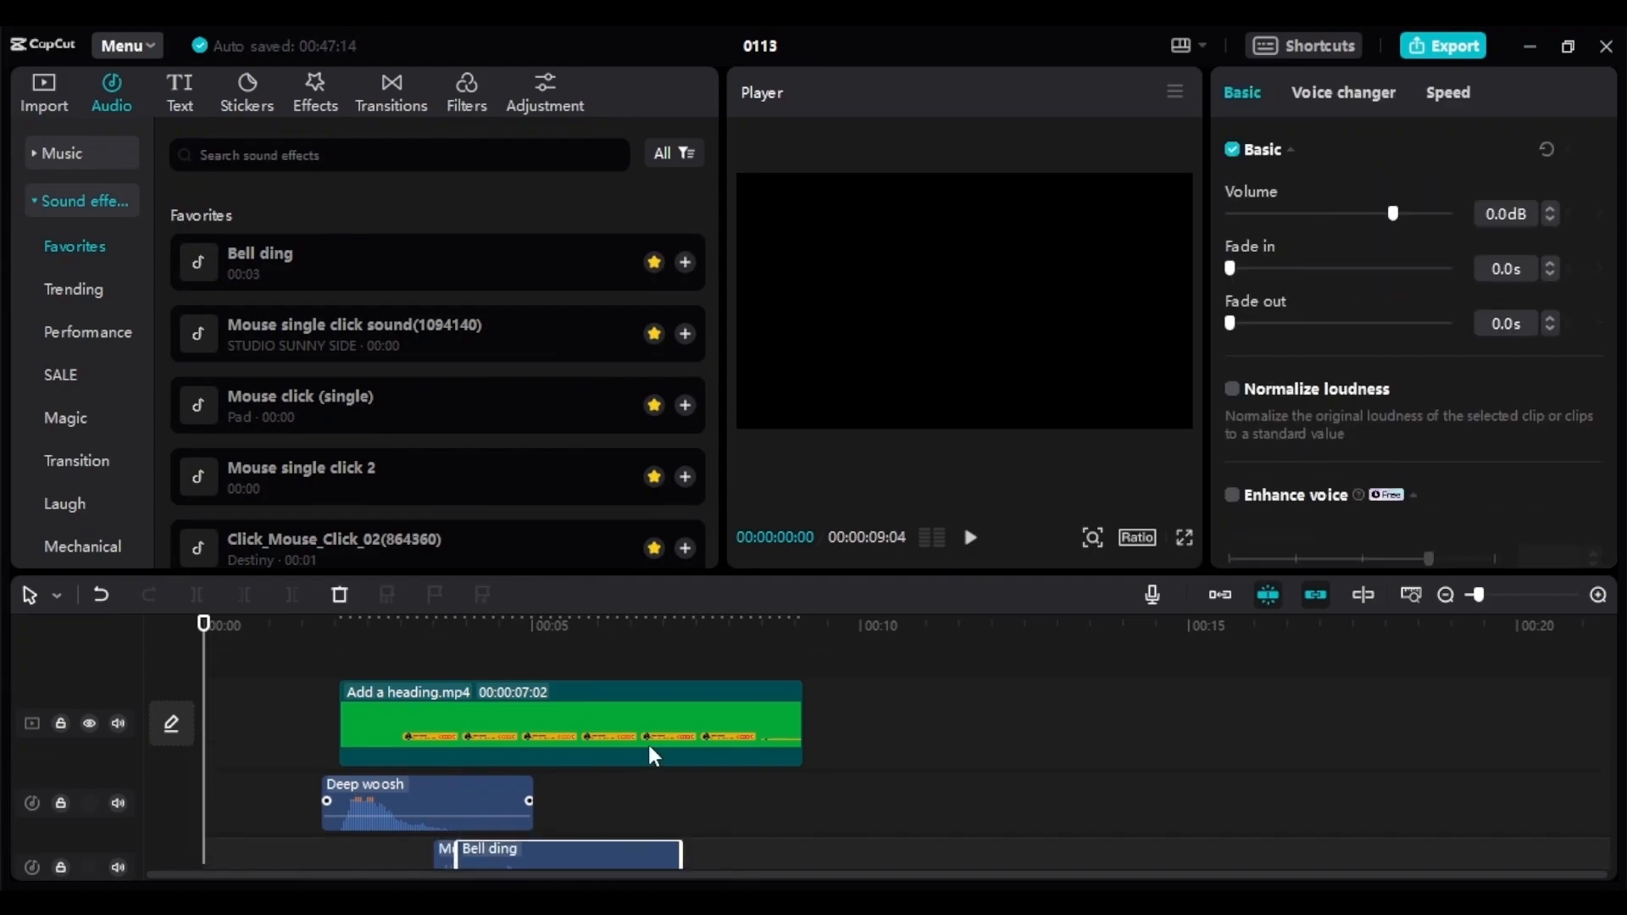
{"action": "left_click_drag", "start_coordinate": [534, 714], "coordinate": [578, 820]}
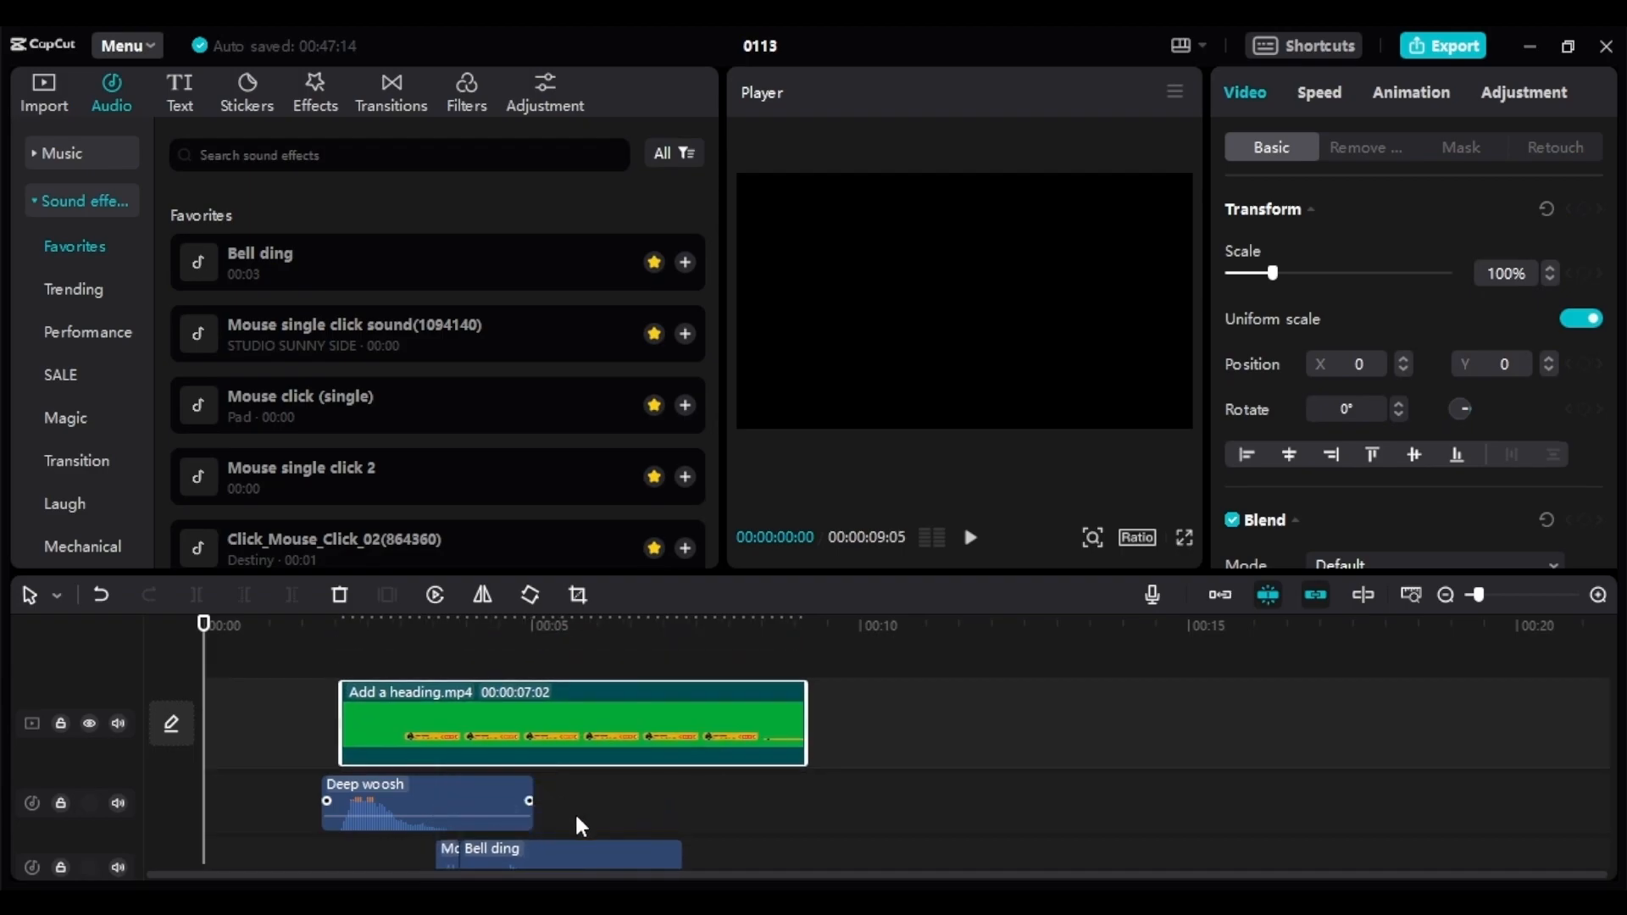
{"action": "left_click", "coordinate": [947, 751]}
{"action": "left_click", "coordinate": [647, 723]}
{"action": "mouse_move", "coordinate": [563, 723]}
{"action": "left_mouse_down"}
{"action": "mouse_move", "coordinate": [568, 675]}
{"action": "mouse_move", "coordinate": [569, 734]}
{"action": "left_mouse_up"}
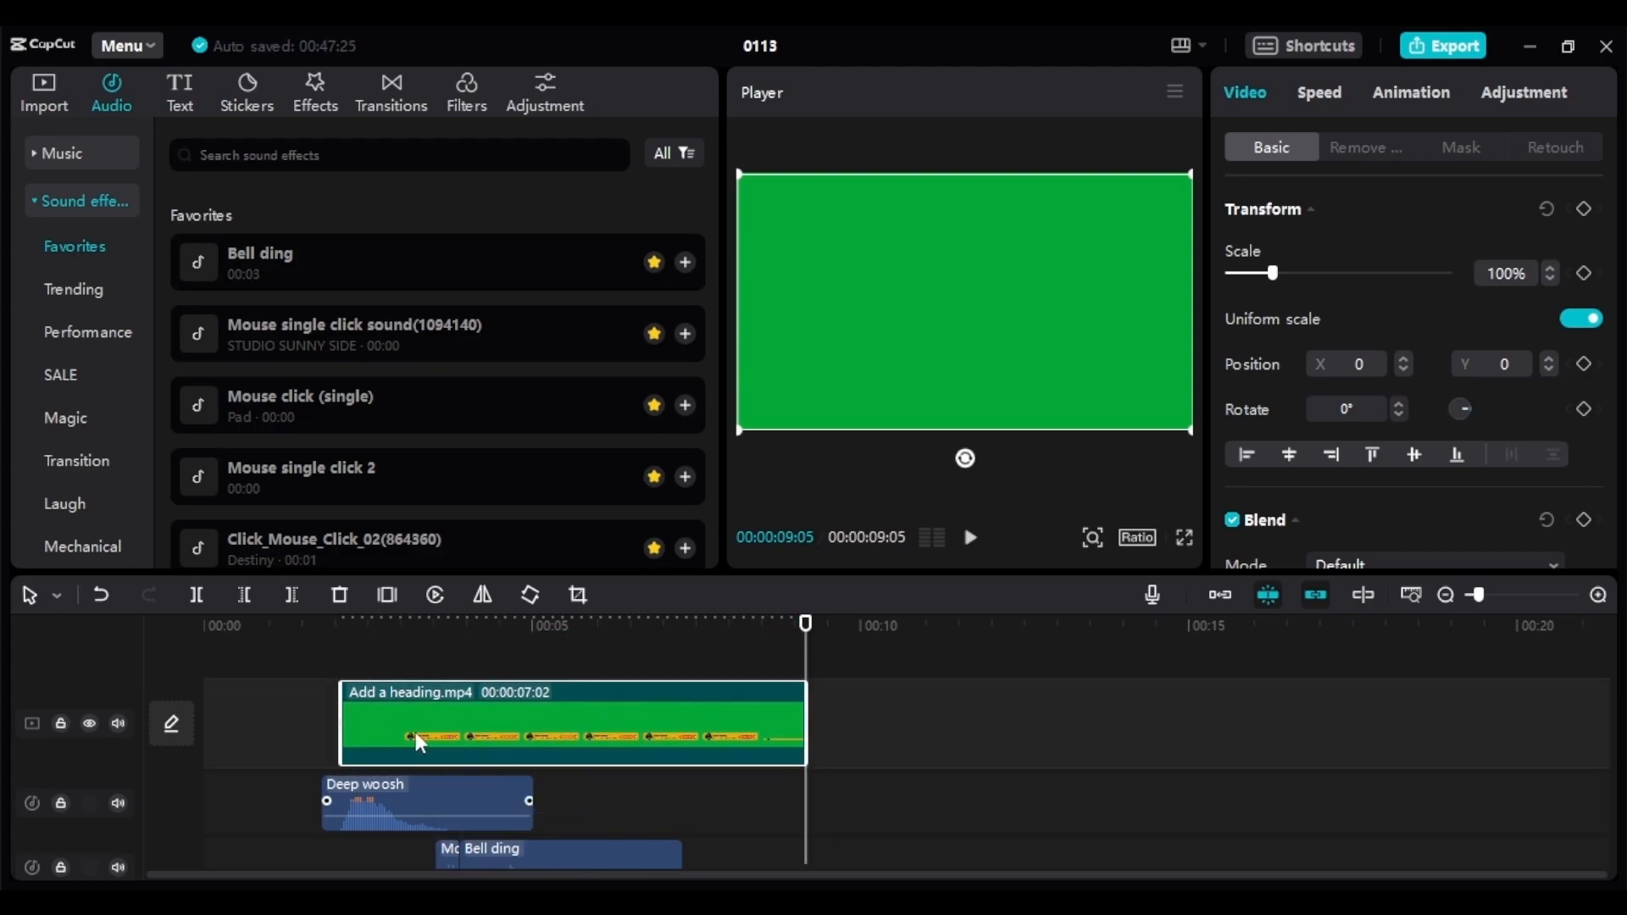
Move the Add a heading.mp4 clip onto a new video track above the main track, starting at about 2.5 seconds
{"action": "left_click", "coordinate": [261, 720]}
{"action": "left_click", "coordinate": [263, 721]}
{"action": "left_click_drag", "start_coordinate": [363, 729], "coordinate": [394, 661]}
{"action": "scroll", "coordinate": [710, 761], "scroll_direction": "down", "scroll_amount": 1}
{"action": "scroll", "coordinate": [711, 761], "scroll_direction": "down", "scroll_amount": 1}
{"action": "scroll", "coordinate": [713, 763], "scroll_direction": "up", "scroll_amount": 1}
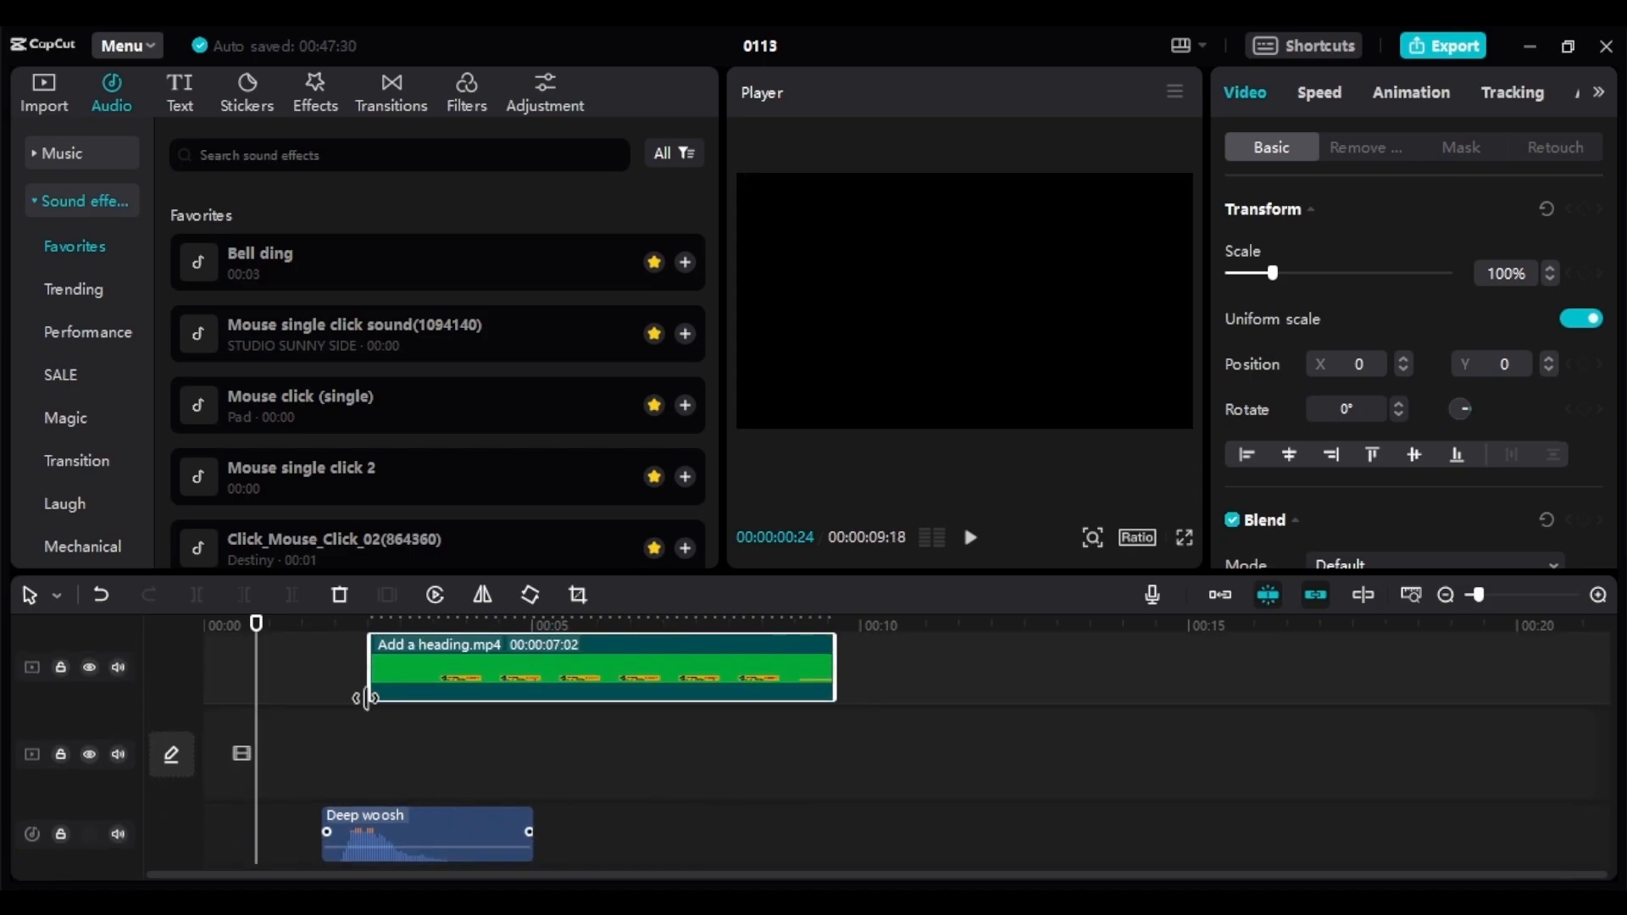
Place the FREE Low Quality Logo To High Quality Logo Using Canva.mp4 video at the start of the main track
{"action": "left_click_drag", "start_coordinate": [256, 625], "coordinate": [204, 625]}
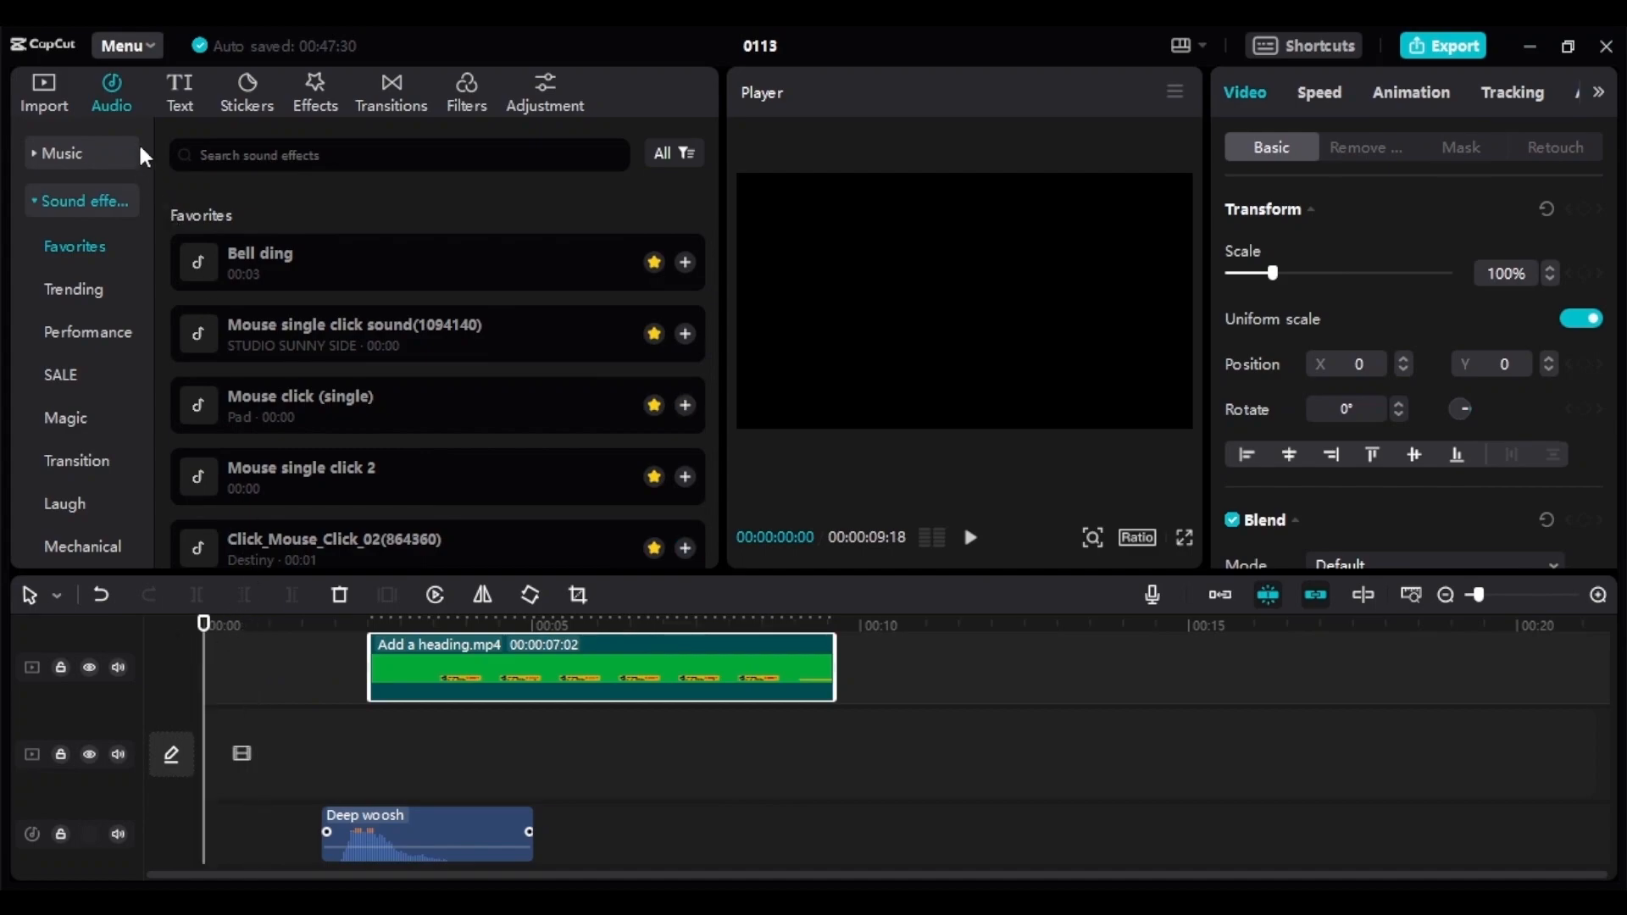
{"action": "left_click", "coordinate": [43, 100]}
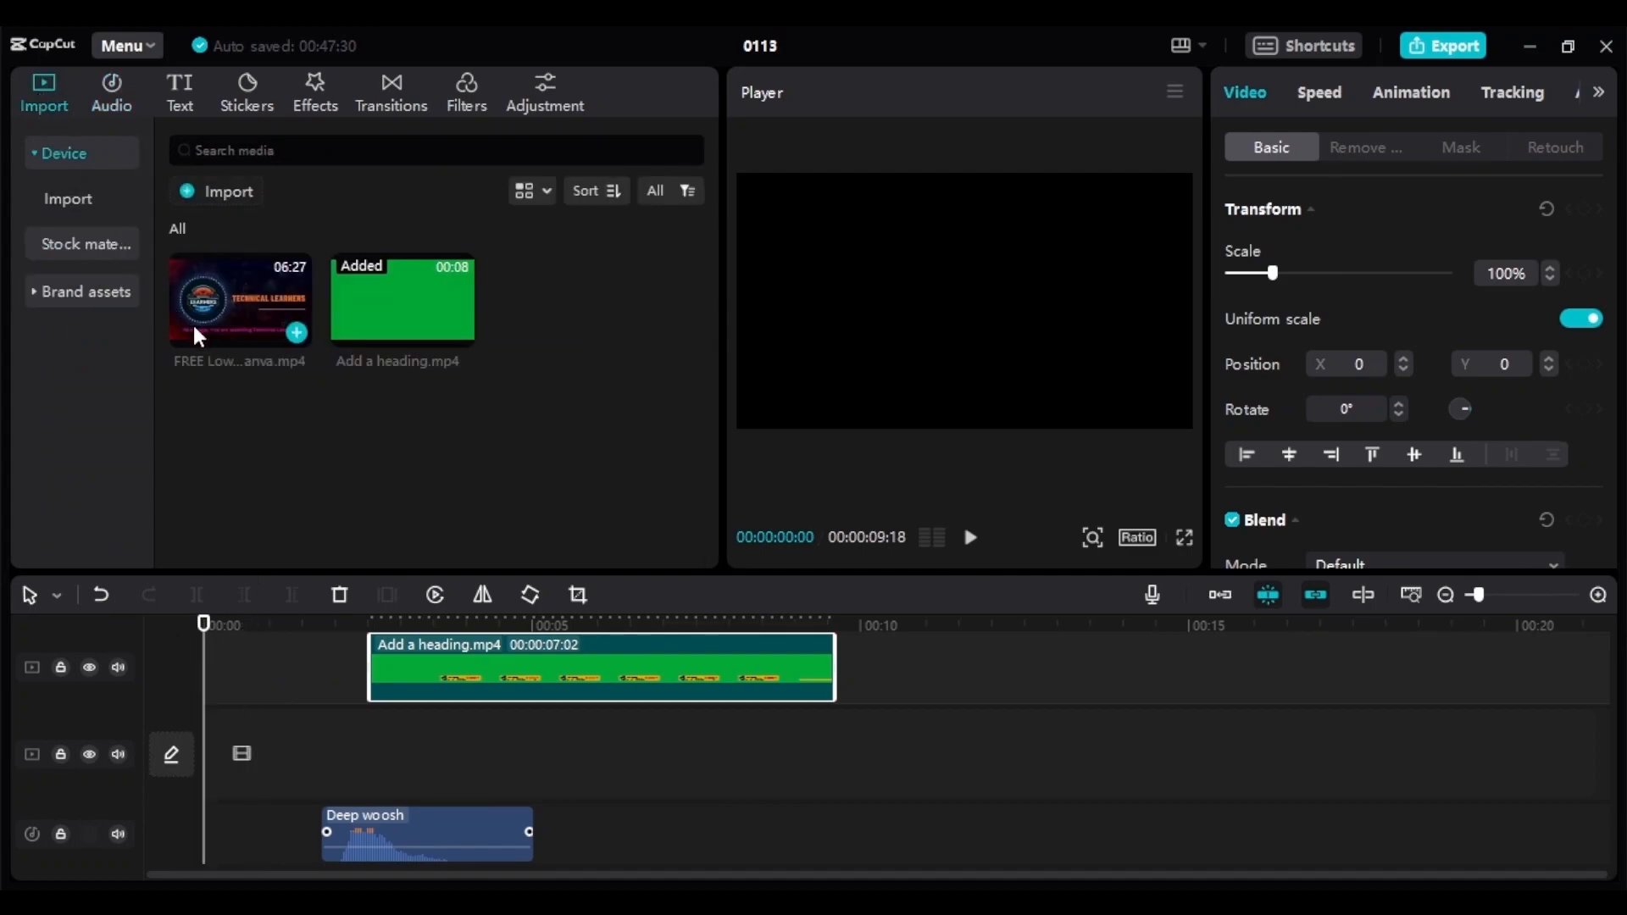
{"action": "left_click_drag", "start_coordinate": [209, 337], "coordinate": [203, 764]}
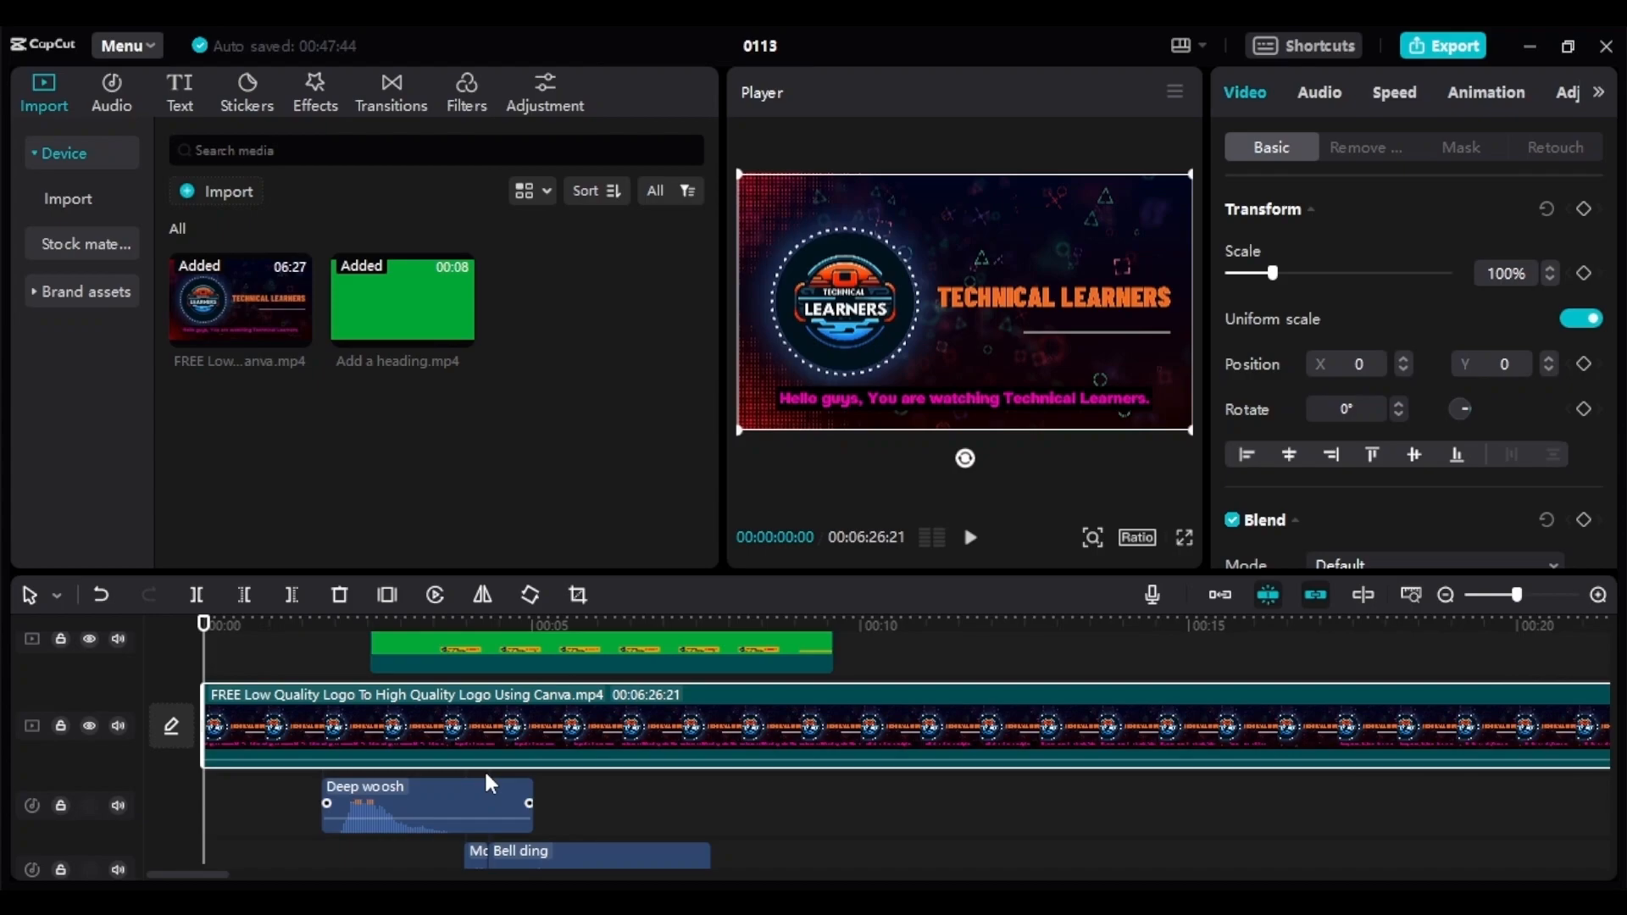
Shift Deep woosh to start at about 2 seconds and reposition the mouse click slightly earlier, with Bell ding following it
{"action": "left_click_drag", "start_coordinate": [435, 806], "coordinate": [460, 805]}
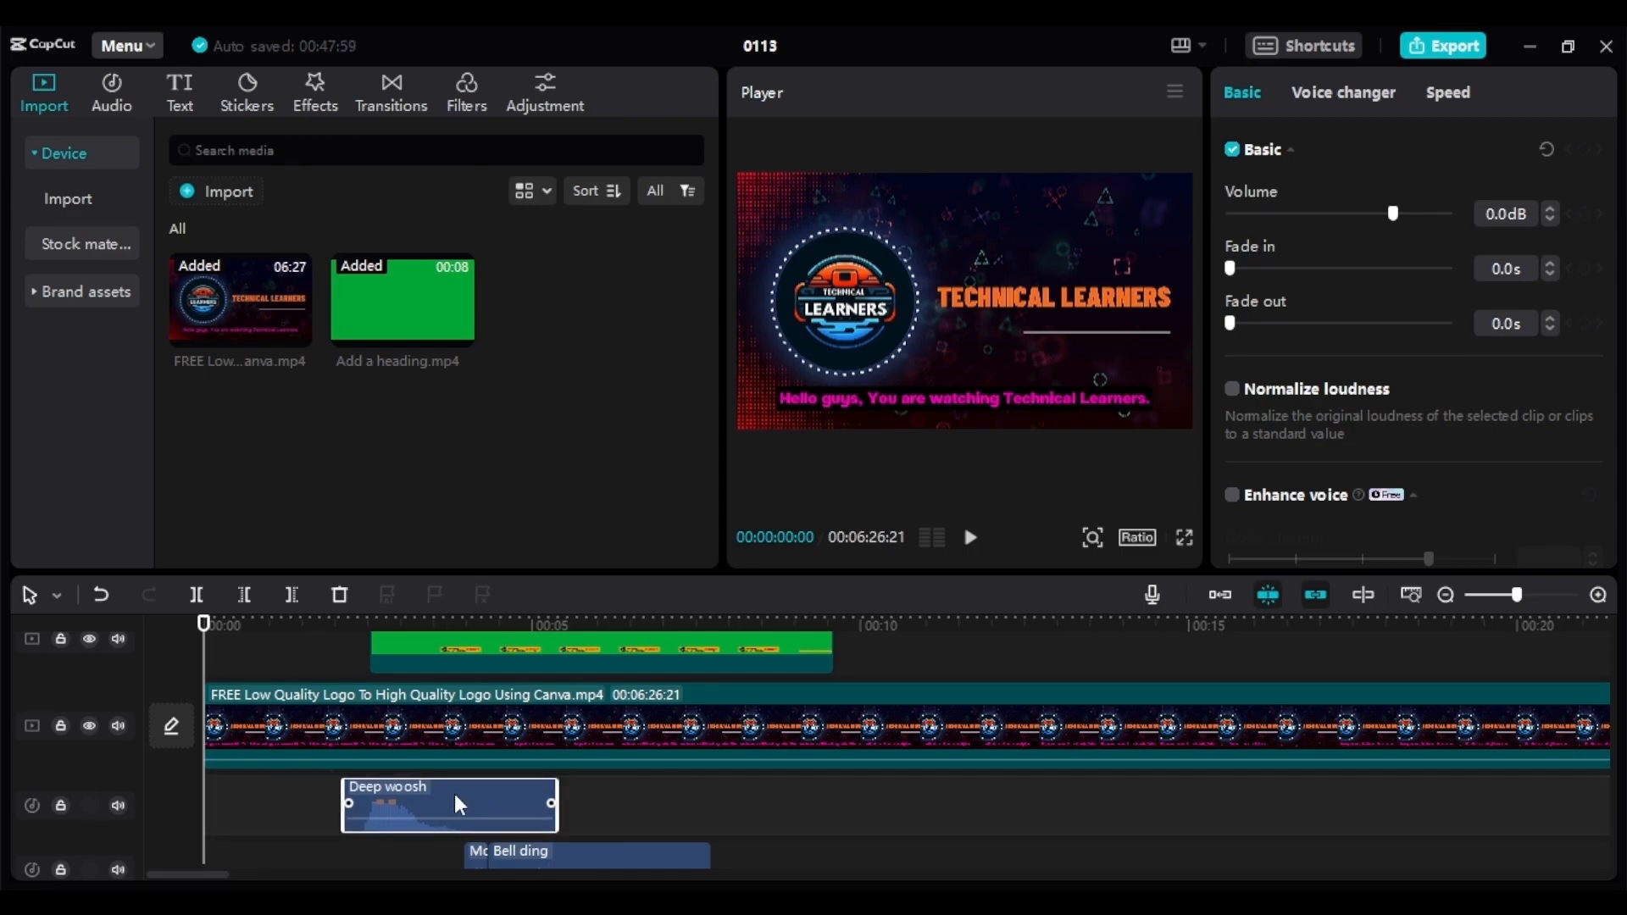
{"action": "scroll", "coordinate": [466, 792], "scroll_direction": "down", "scroll_amount": 2}
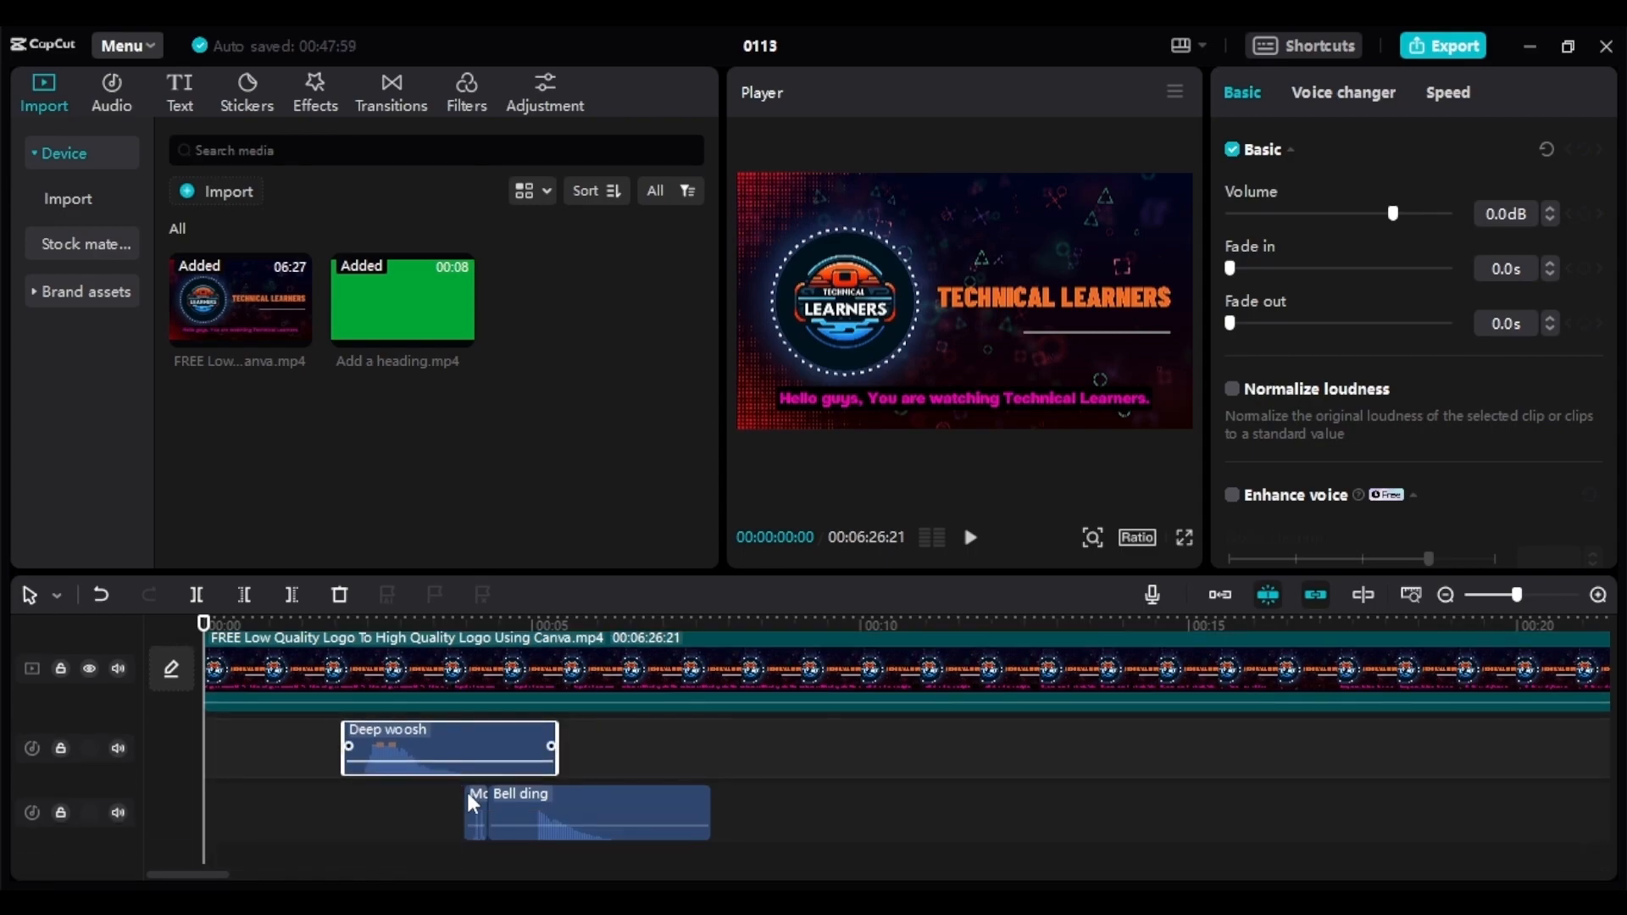
{"action": "left_click_drag", "start_coordinate": [588, 808], "coordinate": [635, 807]}
{"action": "left_click_drag", "start_coordinate": [479, 809], "coordinate": [453, 810]}
{"action": "left_click_drag", "start_coordinate": [590, 821], "coordinate": [563, 822]}
Apply Chroma key to Add a heading.mp4 at about 3 seconds, picking its green background and setting Intensity to 40
{"action": "left_click_drag", "start_coordinate": [403, 300], "coordinate": [415, 627]}
{"action": "left_click", "coordinate": [429, 625]}
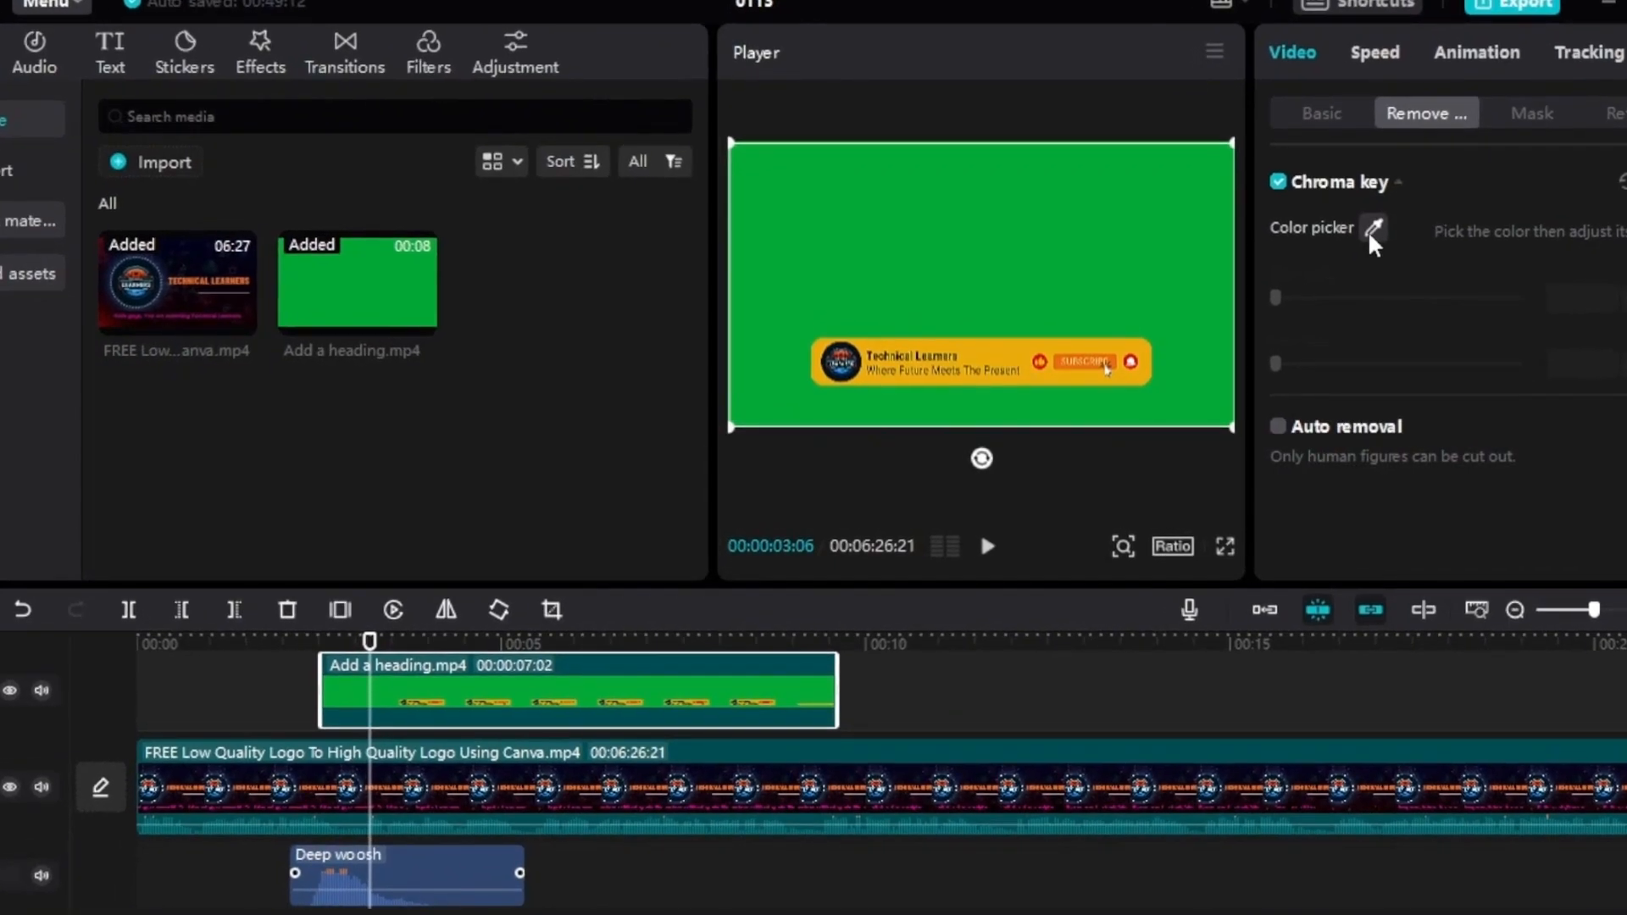
{"action": "left_click", "coordinate": [1372, 237]}
{"action": "left_click", "coordinate": [1108, 238]}
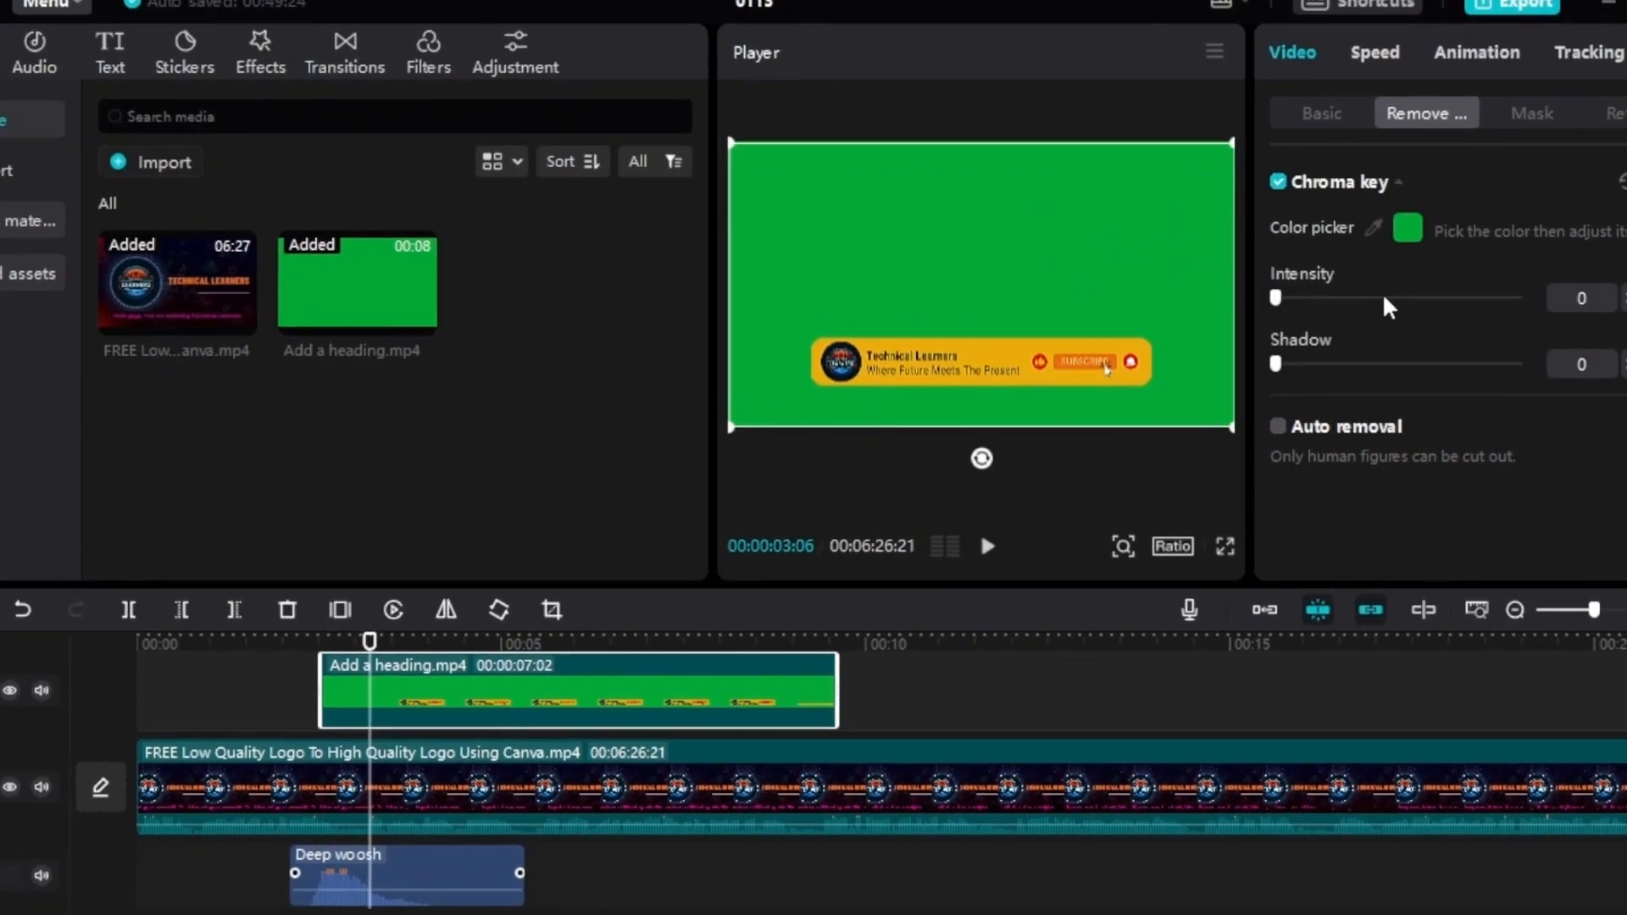
{"action": "left_click", "coordinate": [1589, 302]}
{"action": "key", "text": "BackSpace"}
{"action": "type", "text": "40"}
{"action": "key", "text": "Return"}
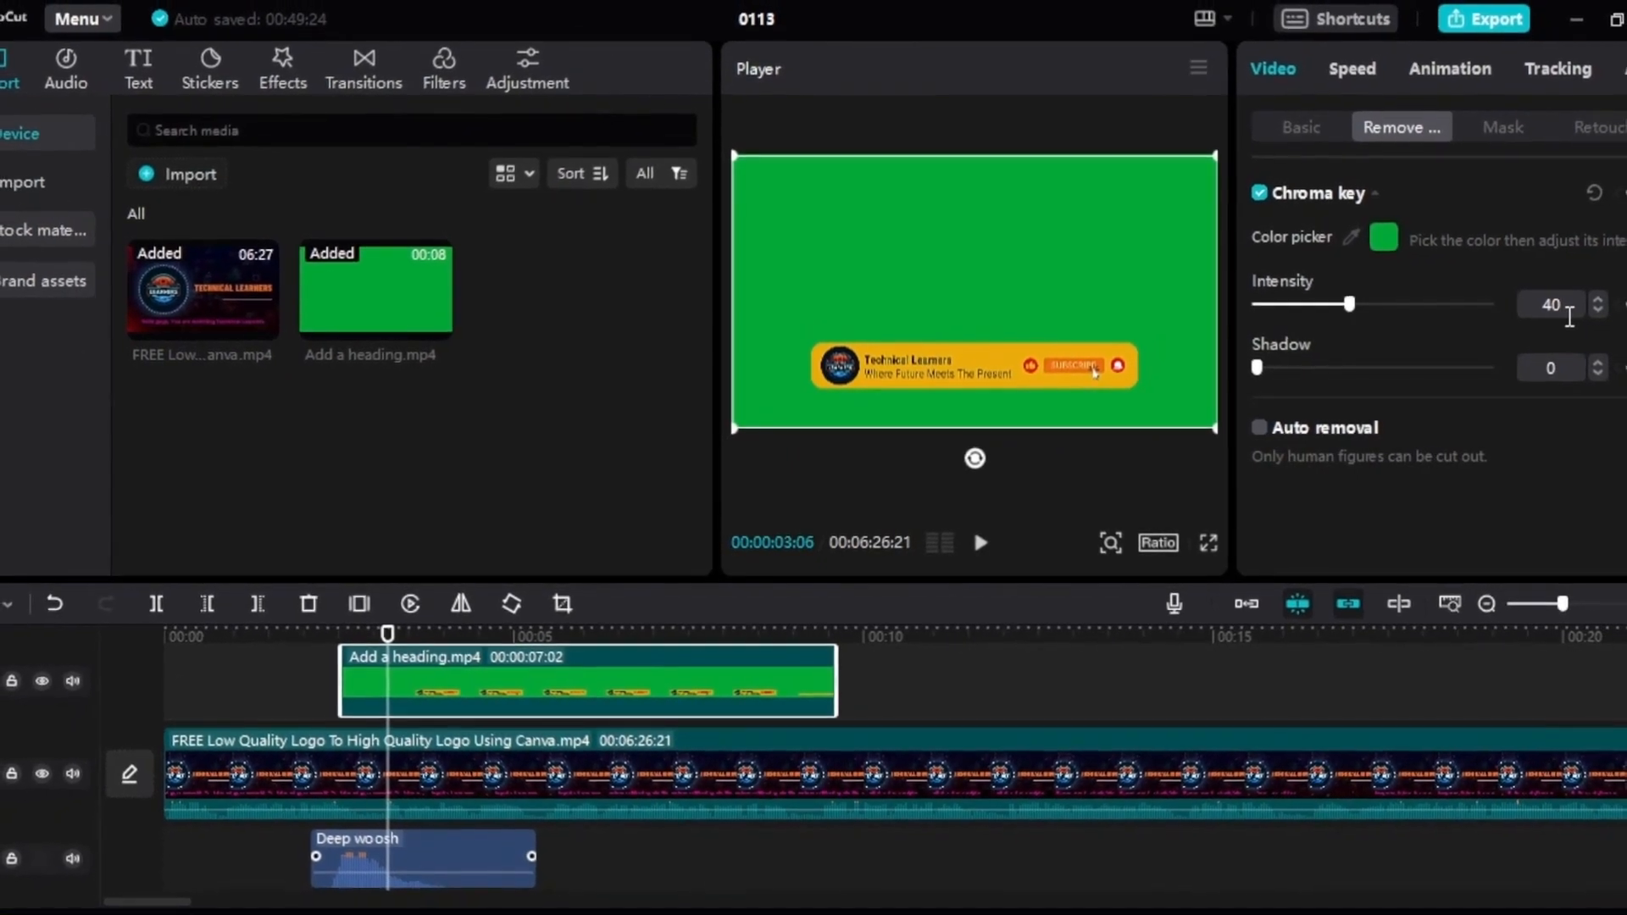